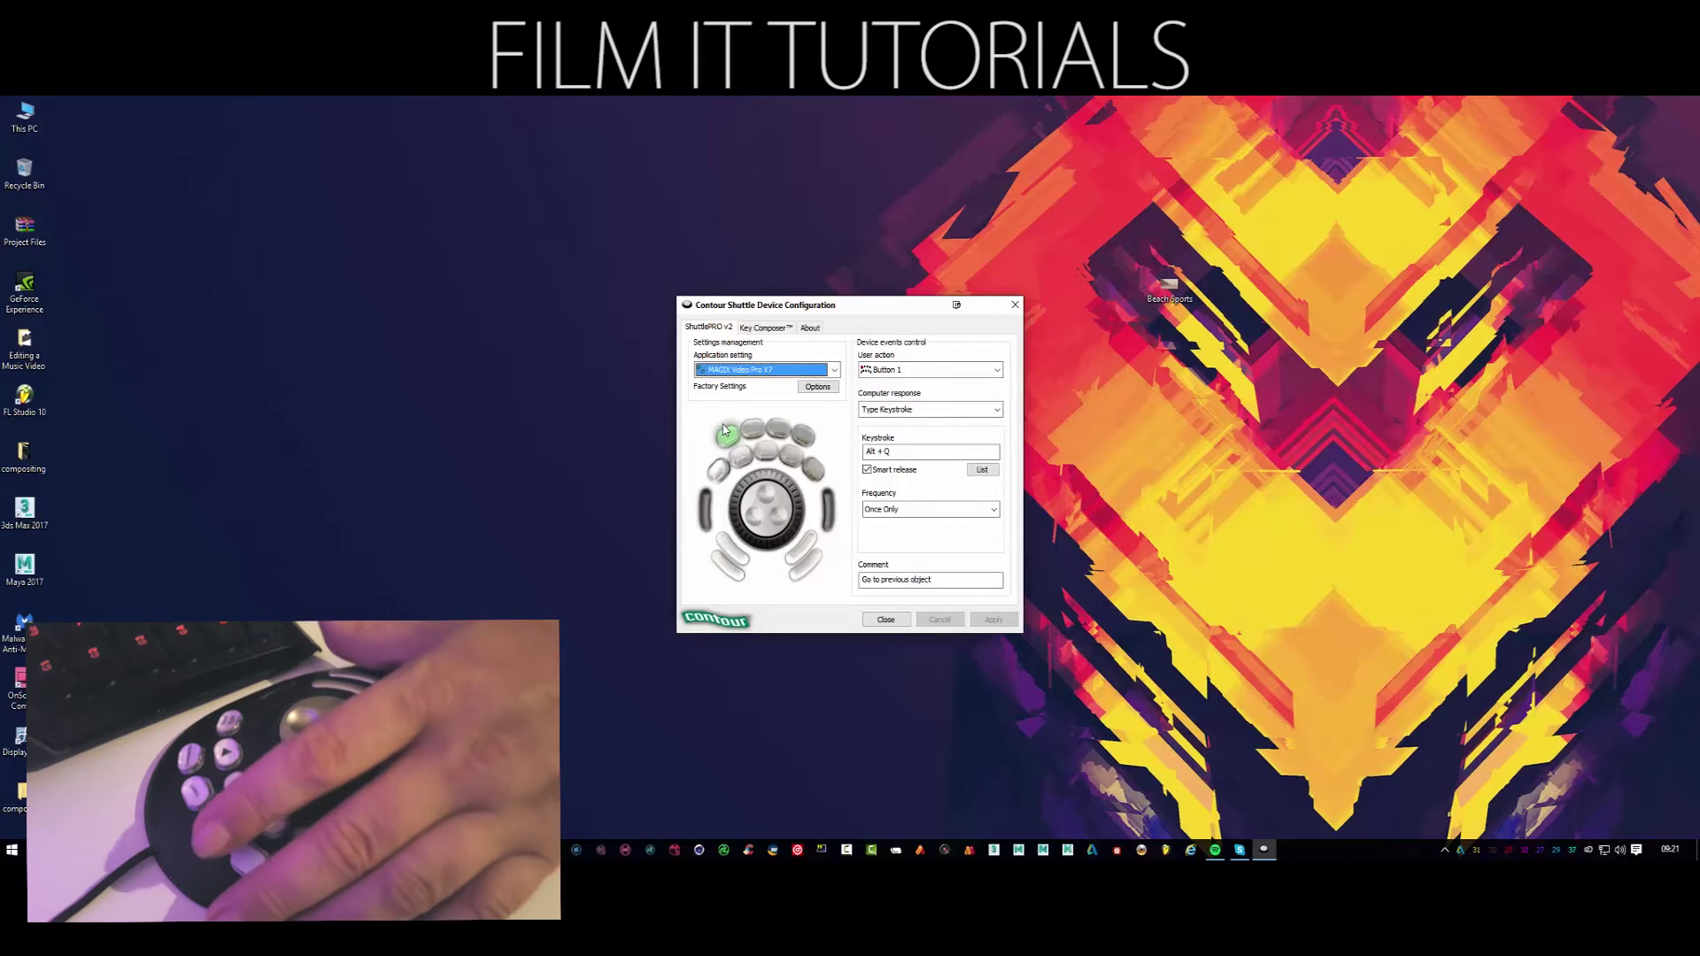
Review the keystroke assignments of Button 2 and Button 3 in the MAGIX Video Pro X7 settings
{"action": "left_click", "coordinate": [753, 430]}
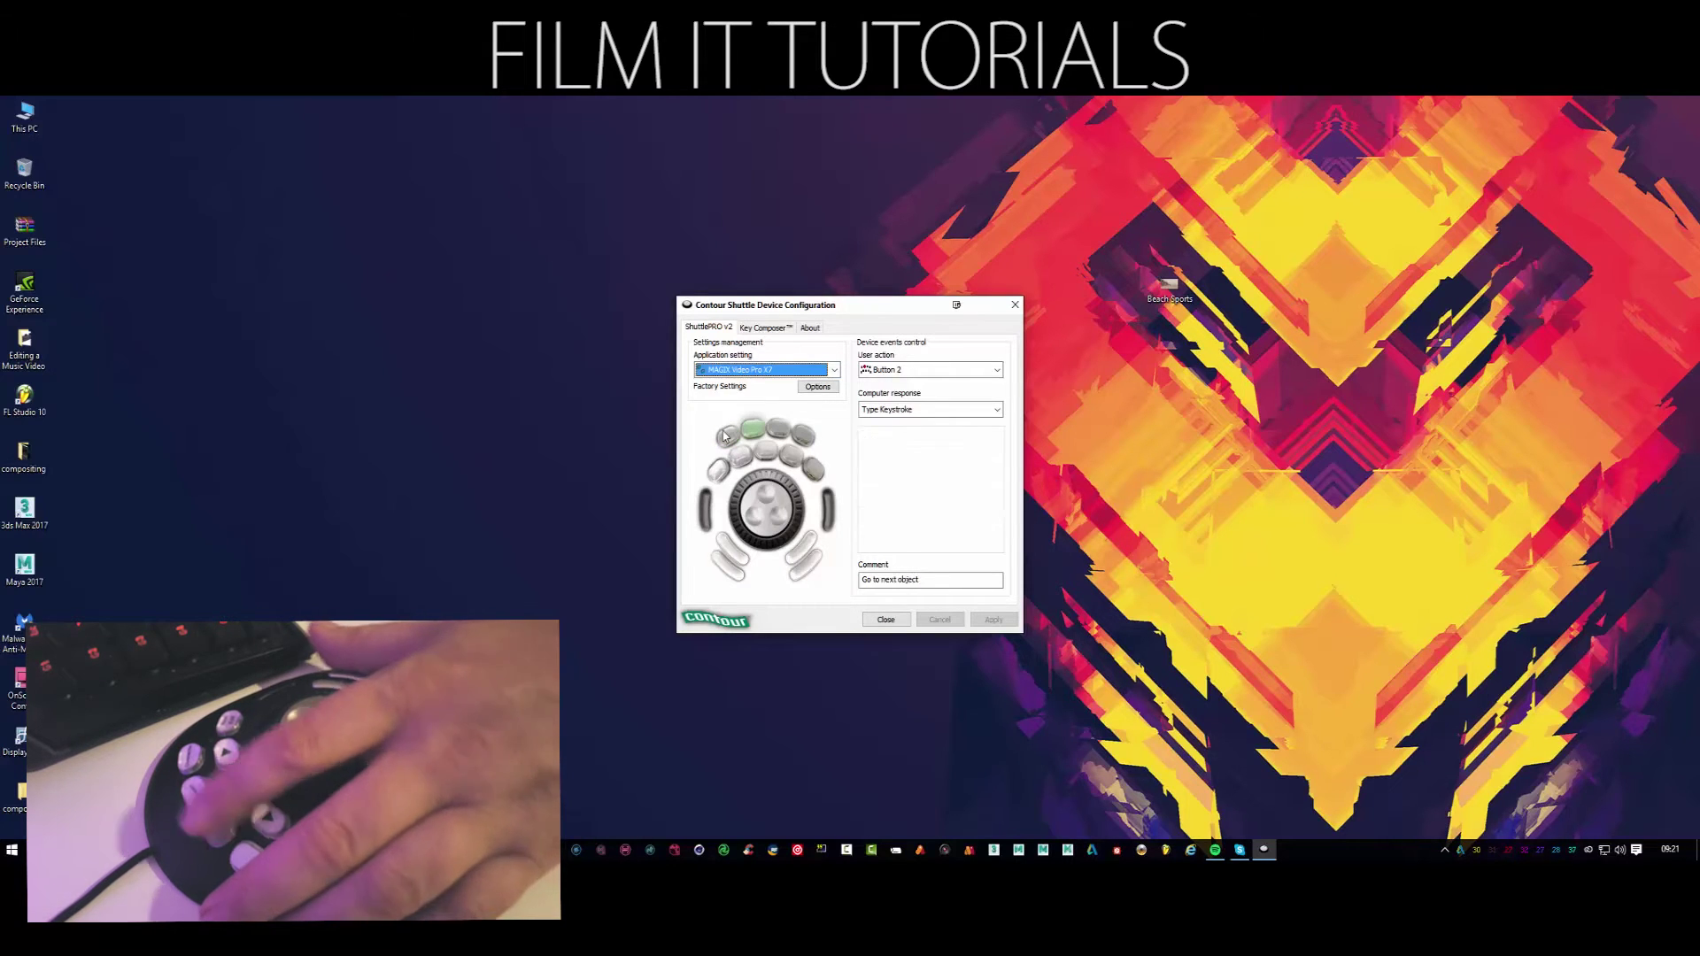
{"action": "left_click", "coordinate": [776, 430]}
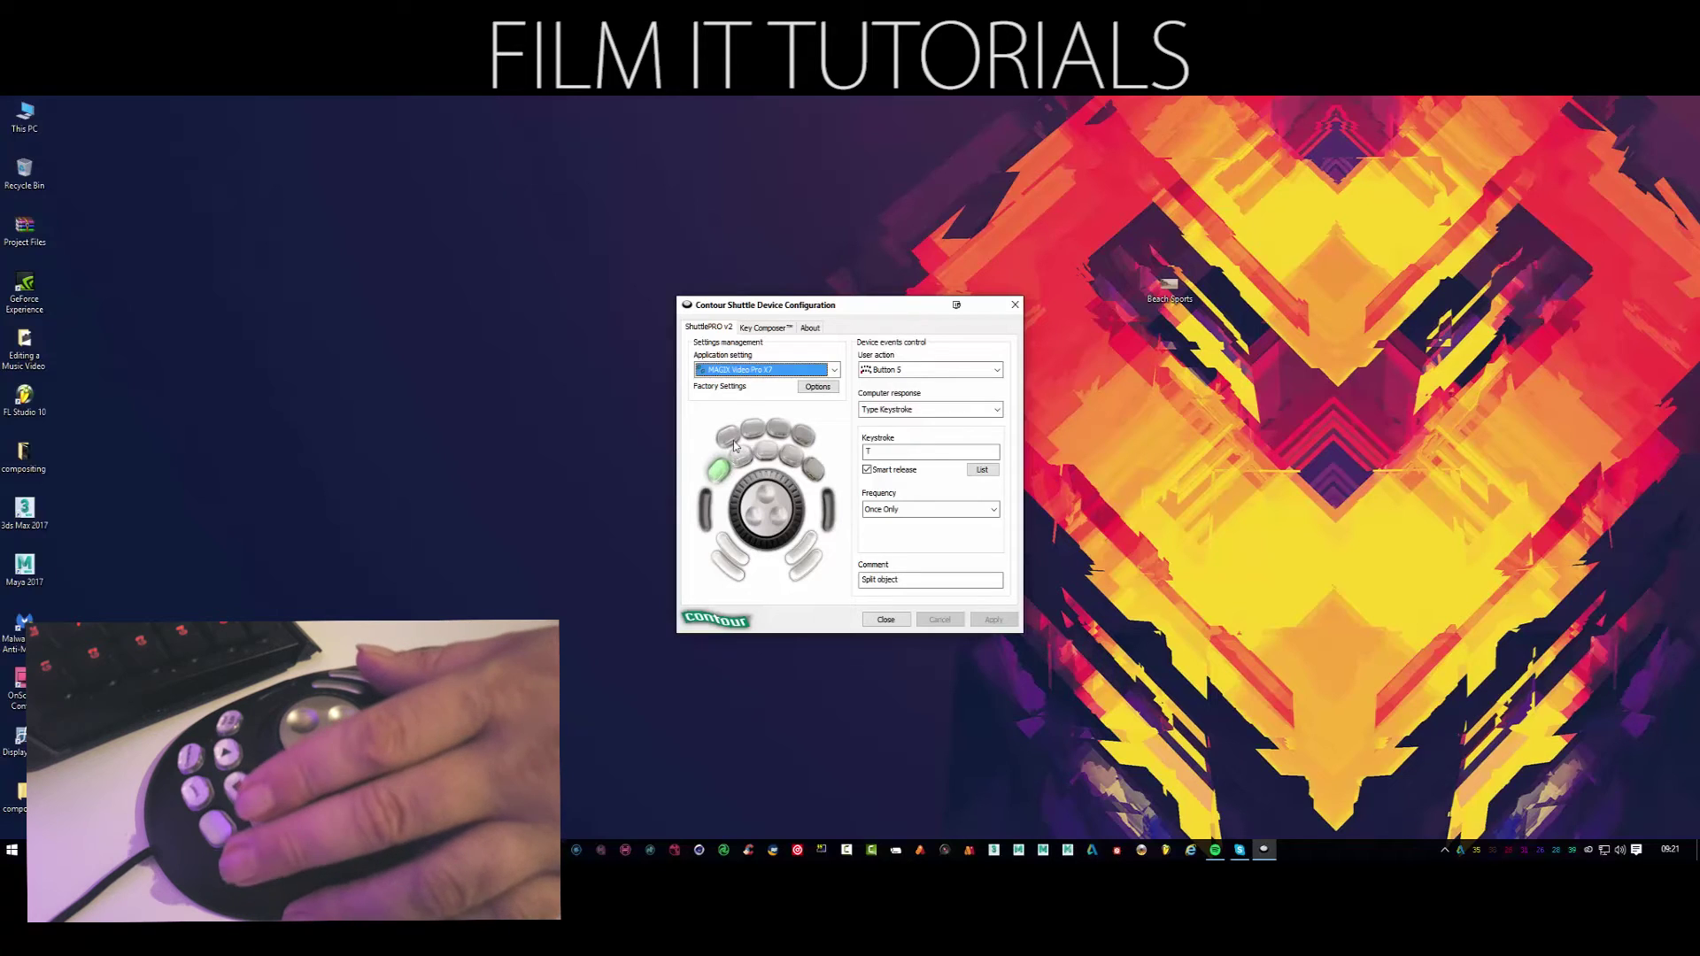
Set the Button 1 keystroke to the special key Volume Up and open its frequency options
{"action": "left_click", "coordinate": [724, 443]}
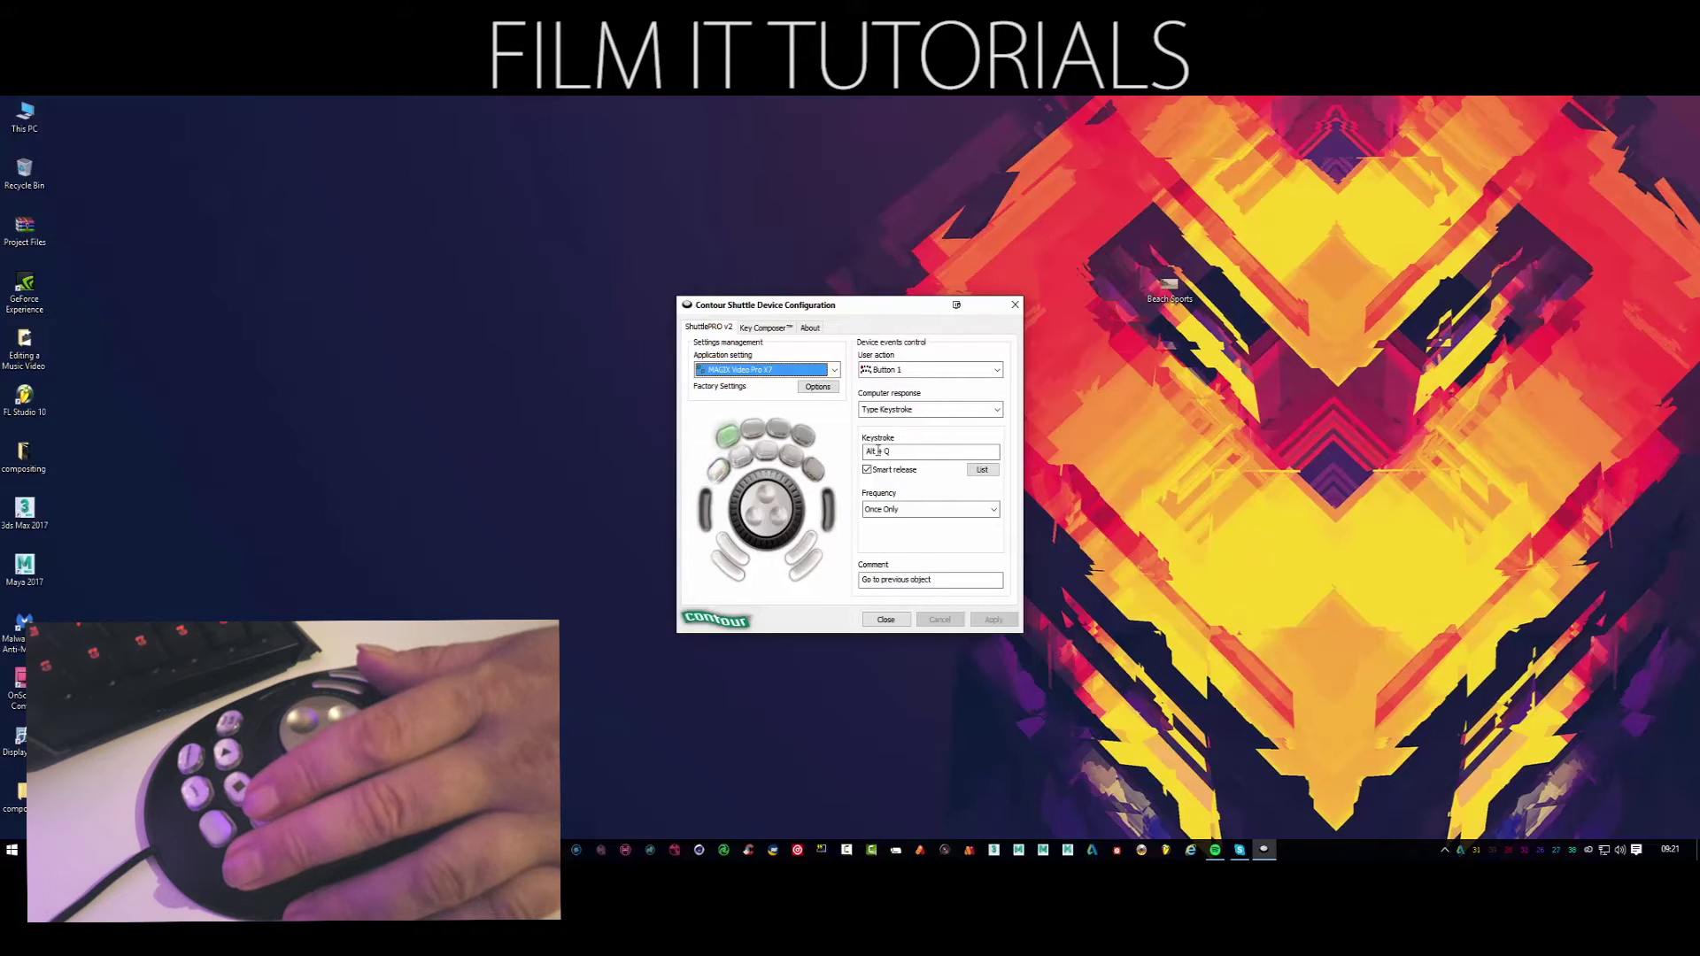
{"action": "left_click", "coordinate": [993, 474]}
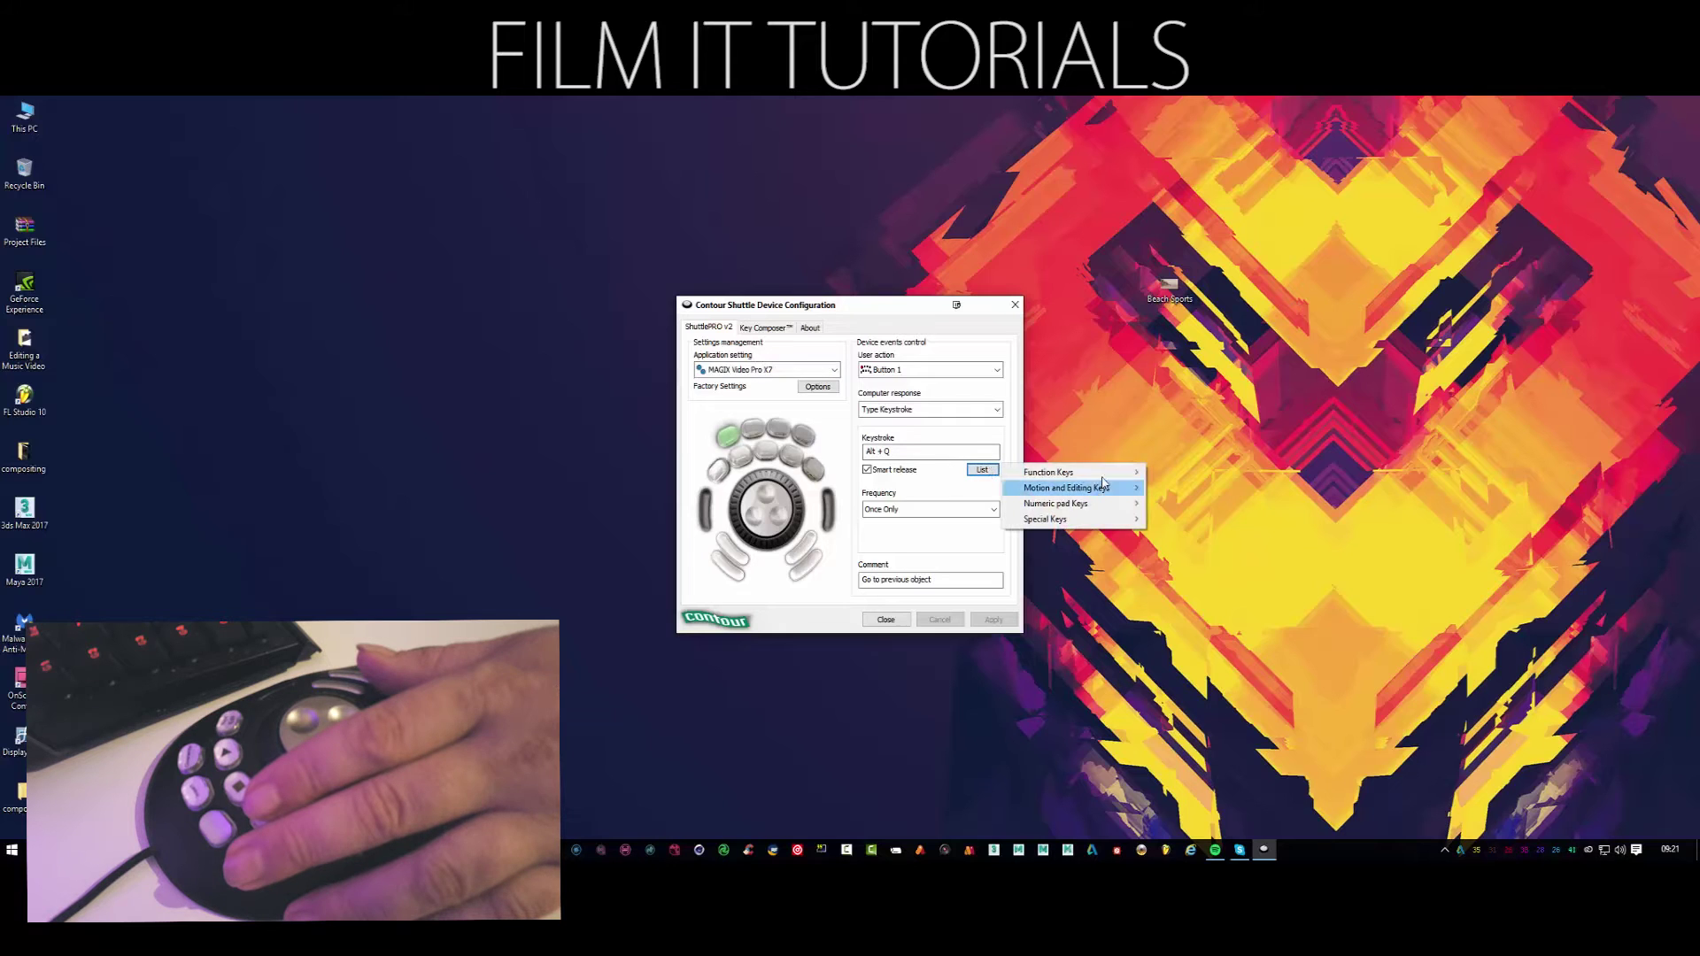
{"action": "mouse_move", "coordinate": [1114, 477]}
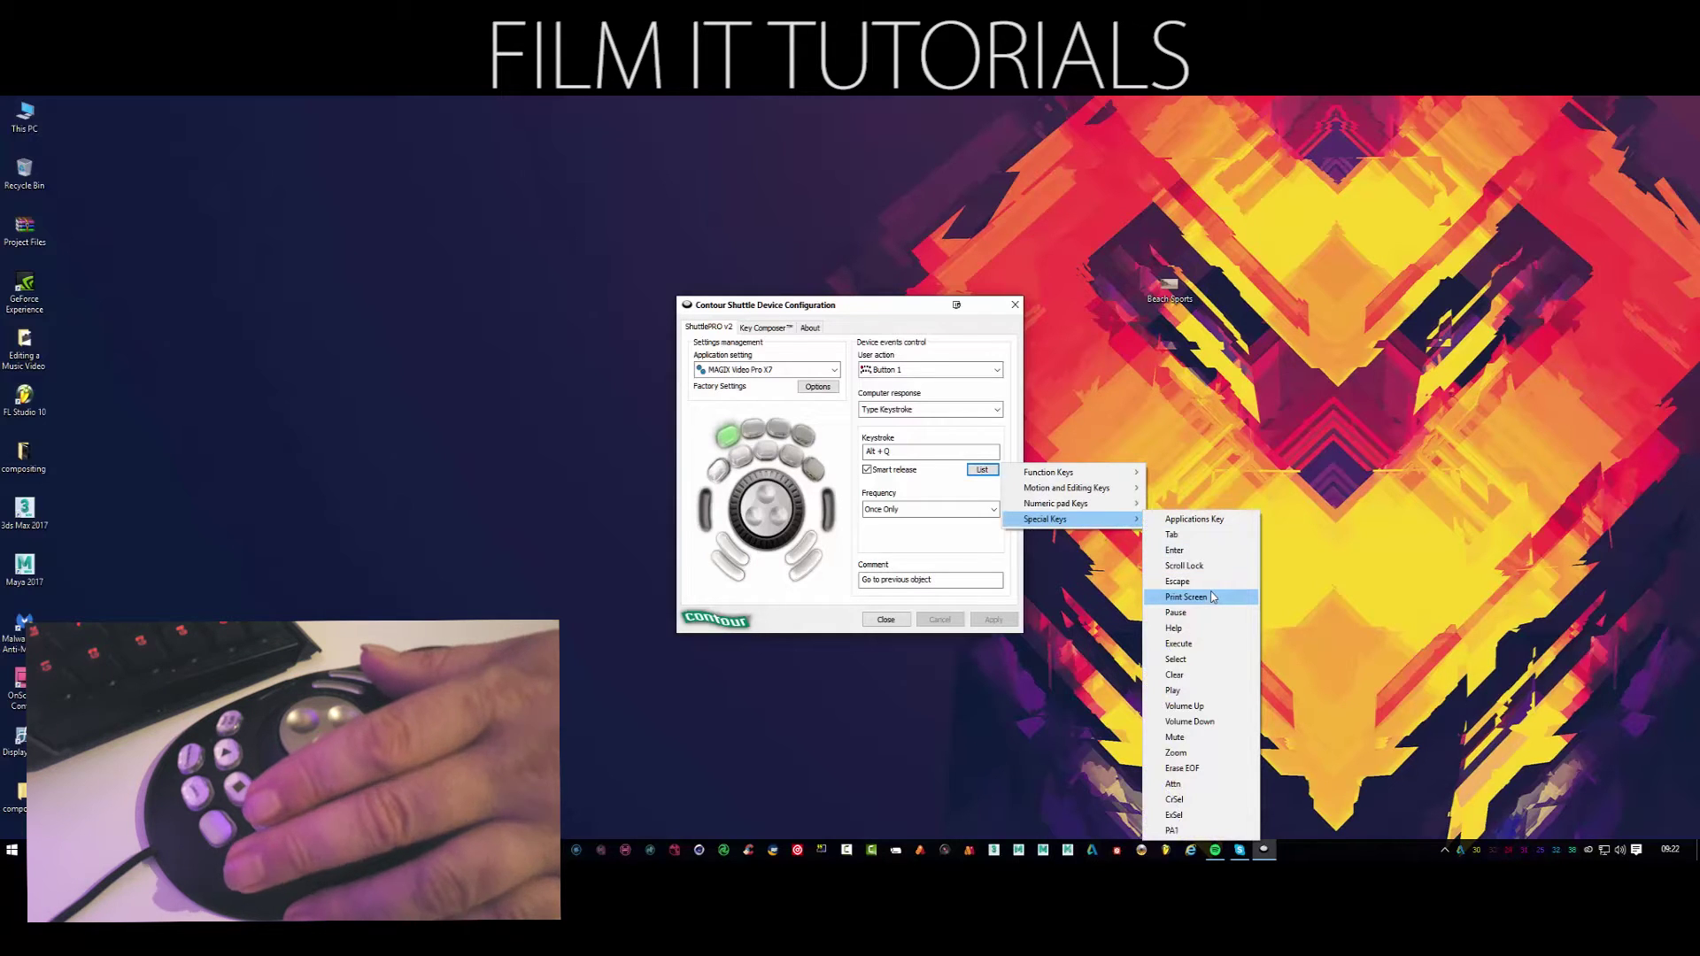
{"action": "left_click", "coordinate": [1183, 706]}
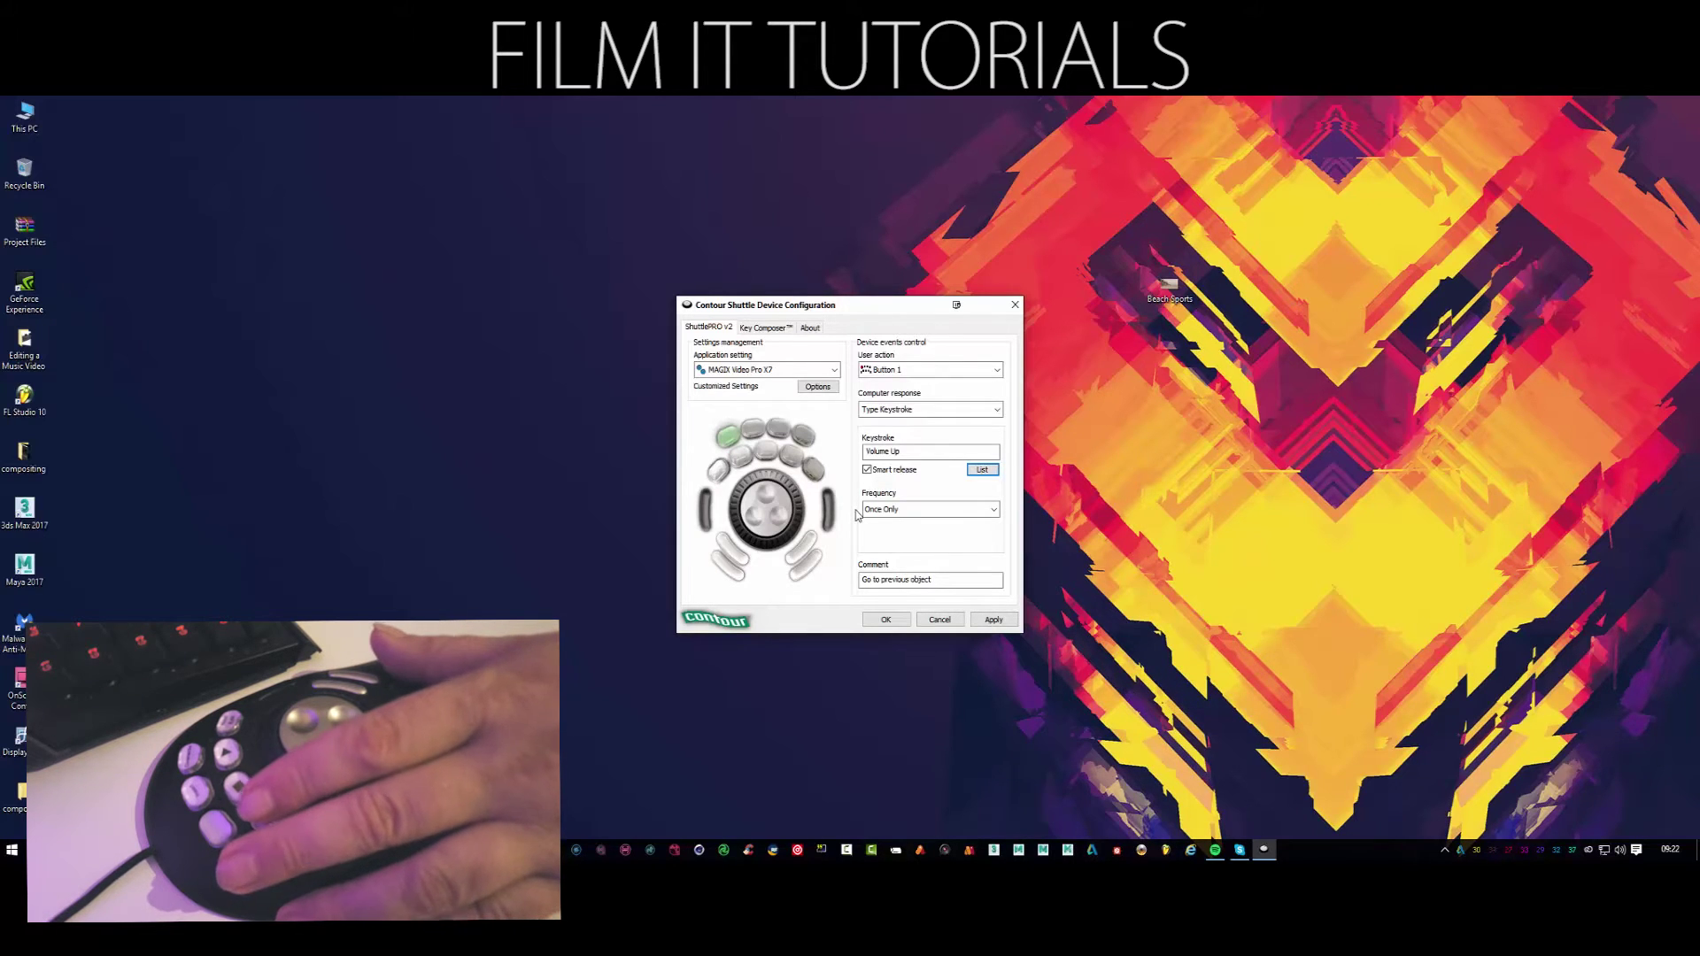
{"action": "left_click", "coordinate": [907, 511]}
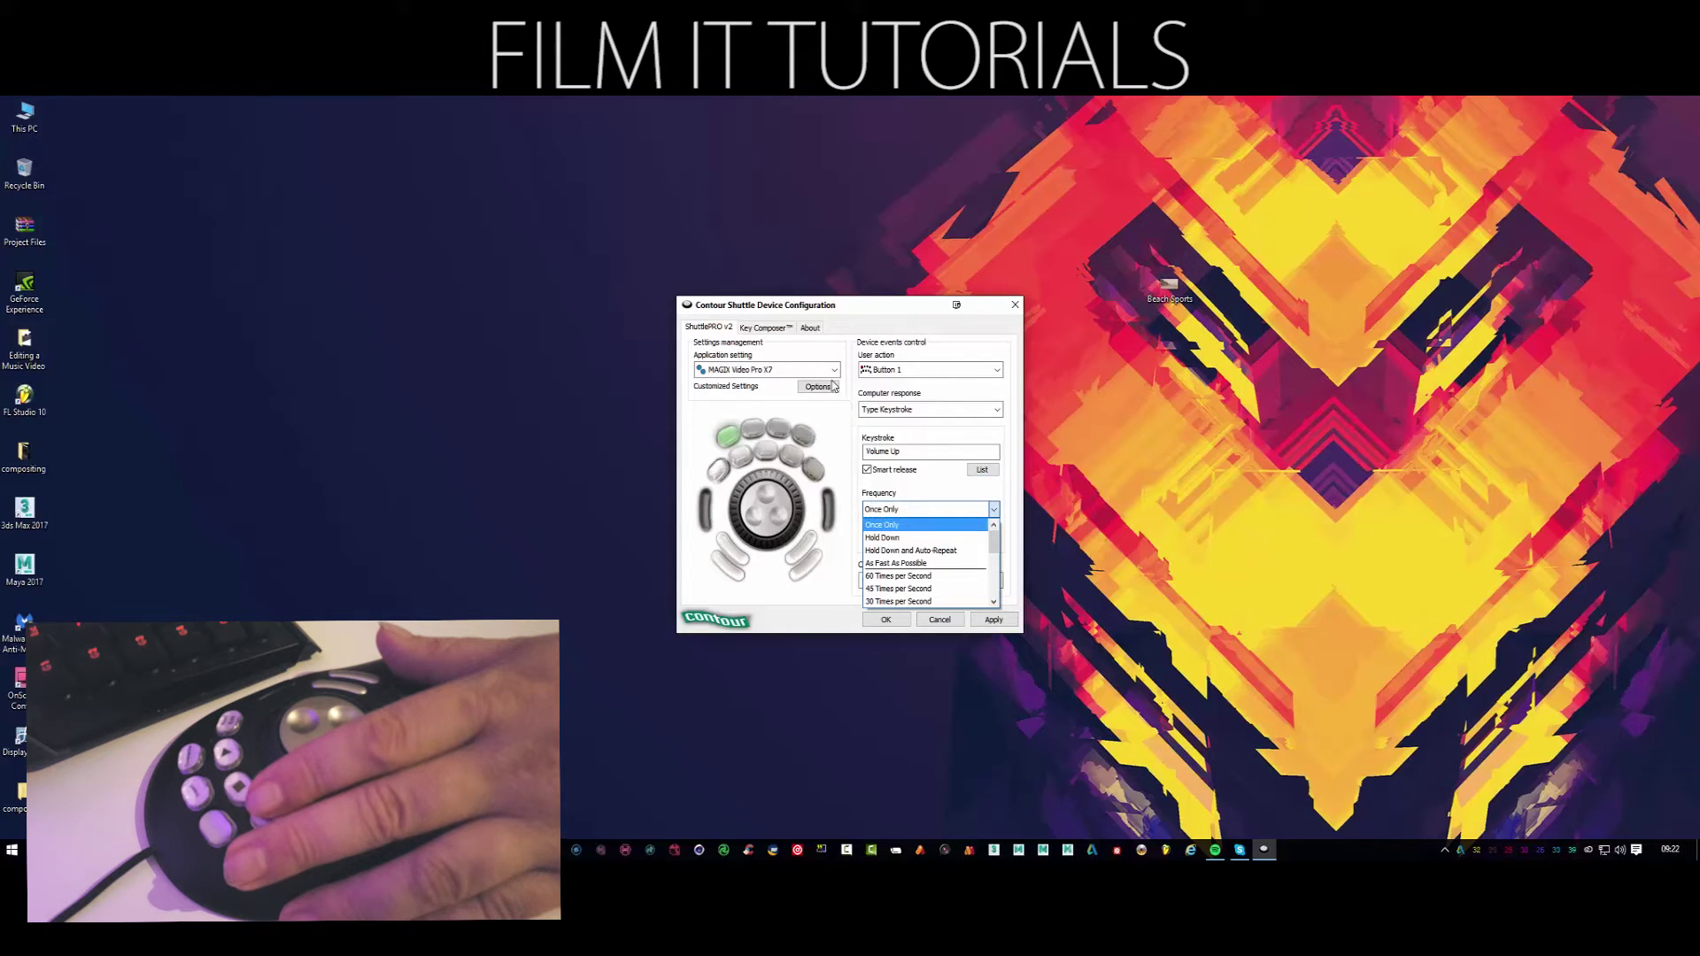
Review the macros available in the Key Composer, and close the Contour Shuttle configuration without applying changes
{"action": "left_click", "coordinate": [757, 329]}
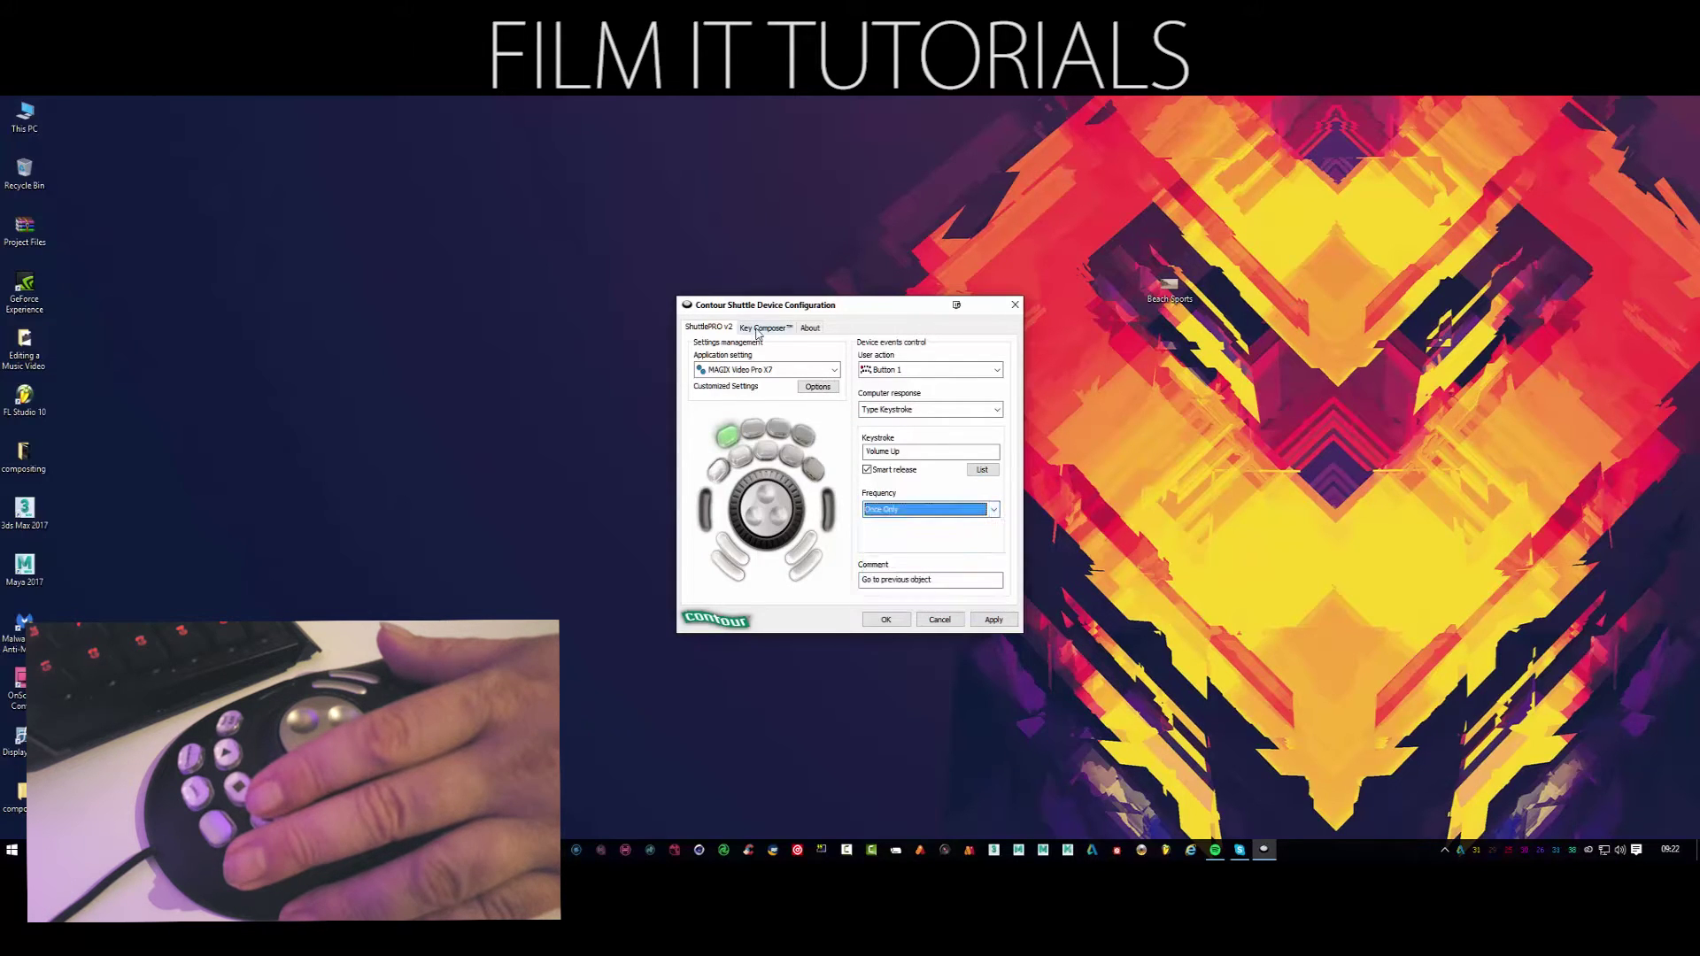
{"action": "left_click", "coordinate": [758, 331]}
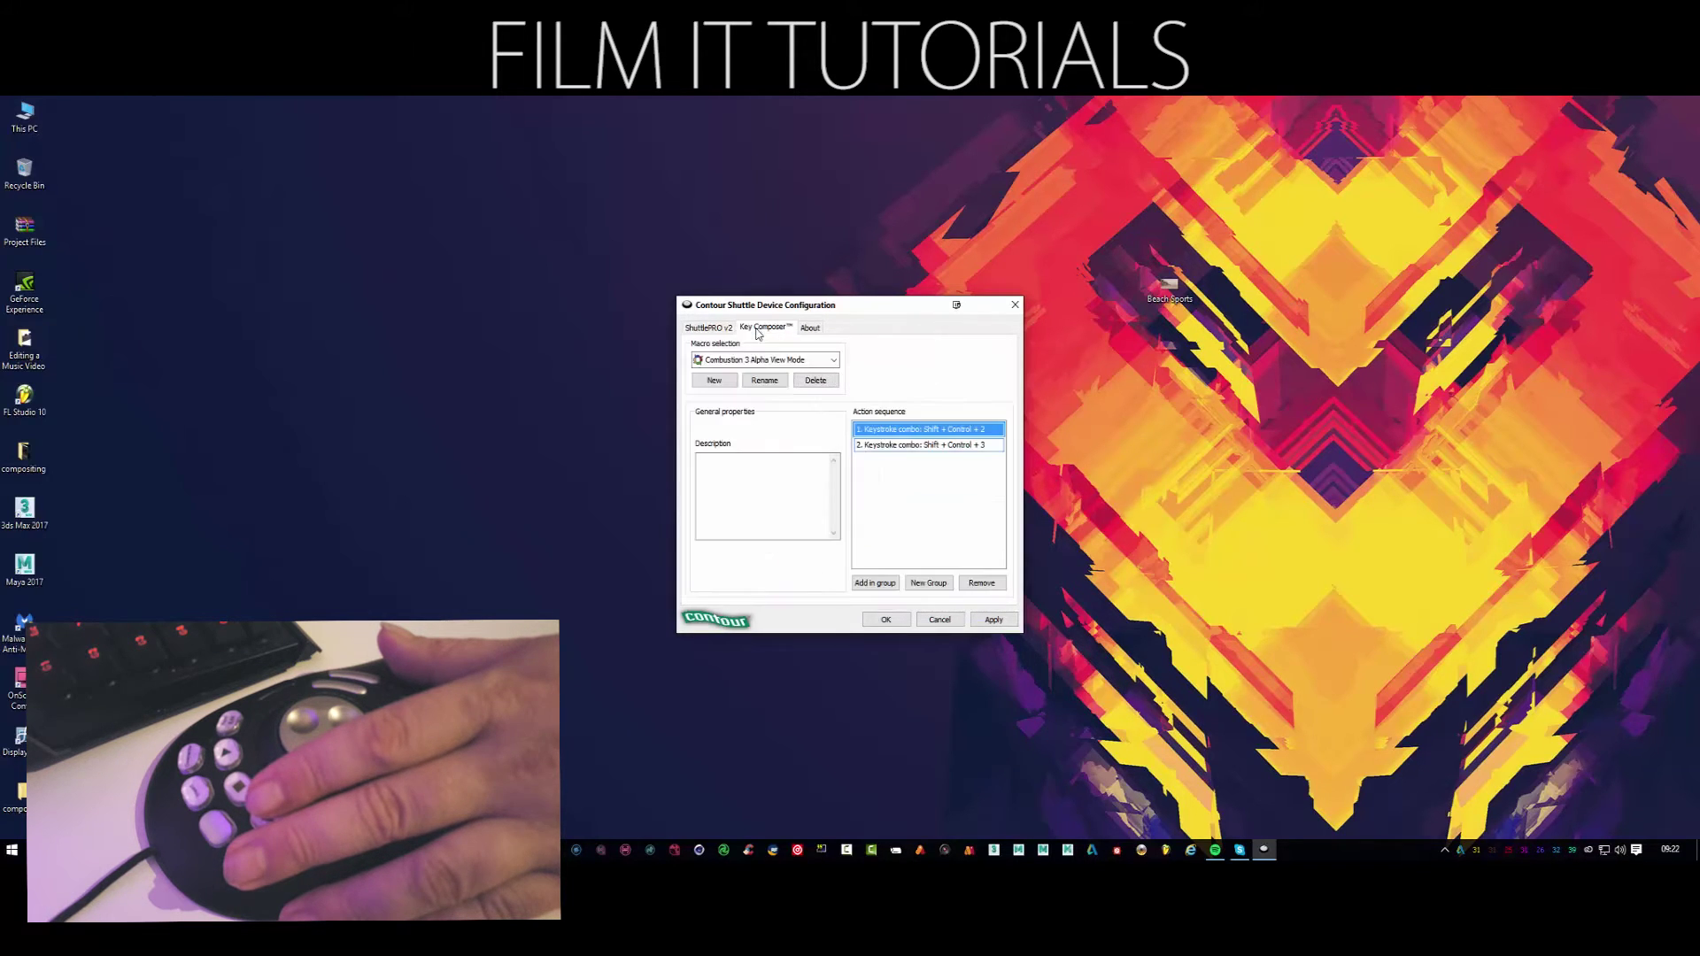
{"action": "left_click", "coordinate": [795, 360]}
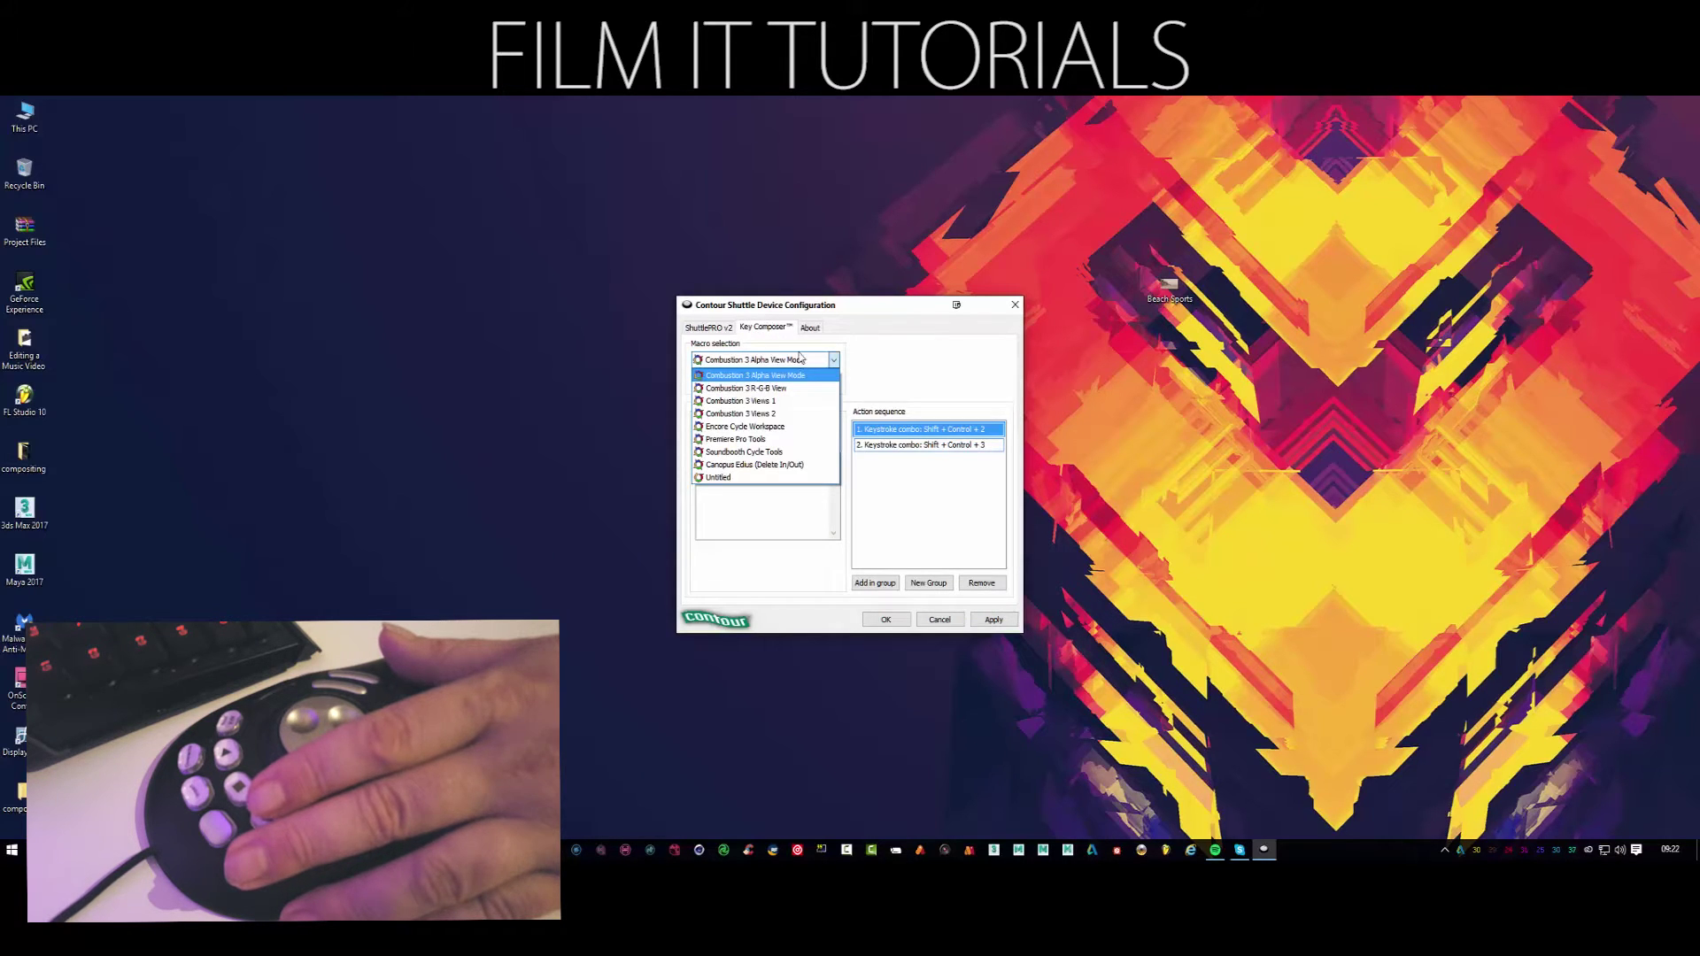
{"action": "left_click", "coordinate": [813, 329]}
{"action": "left_click", "coordinate": [1014, 306]}
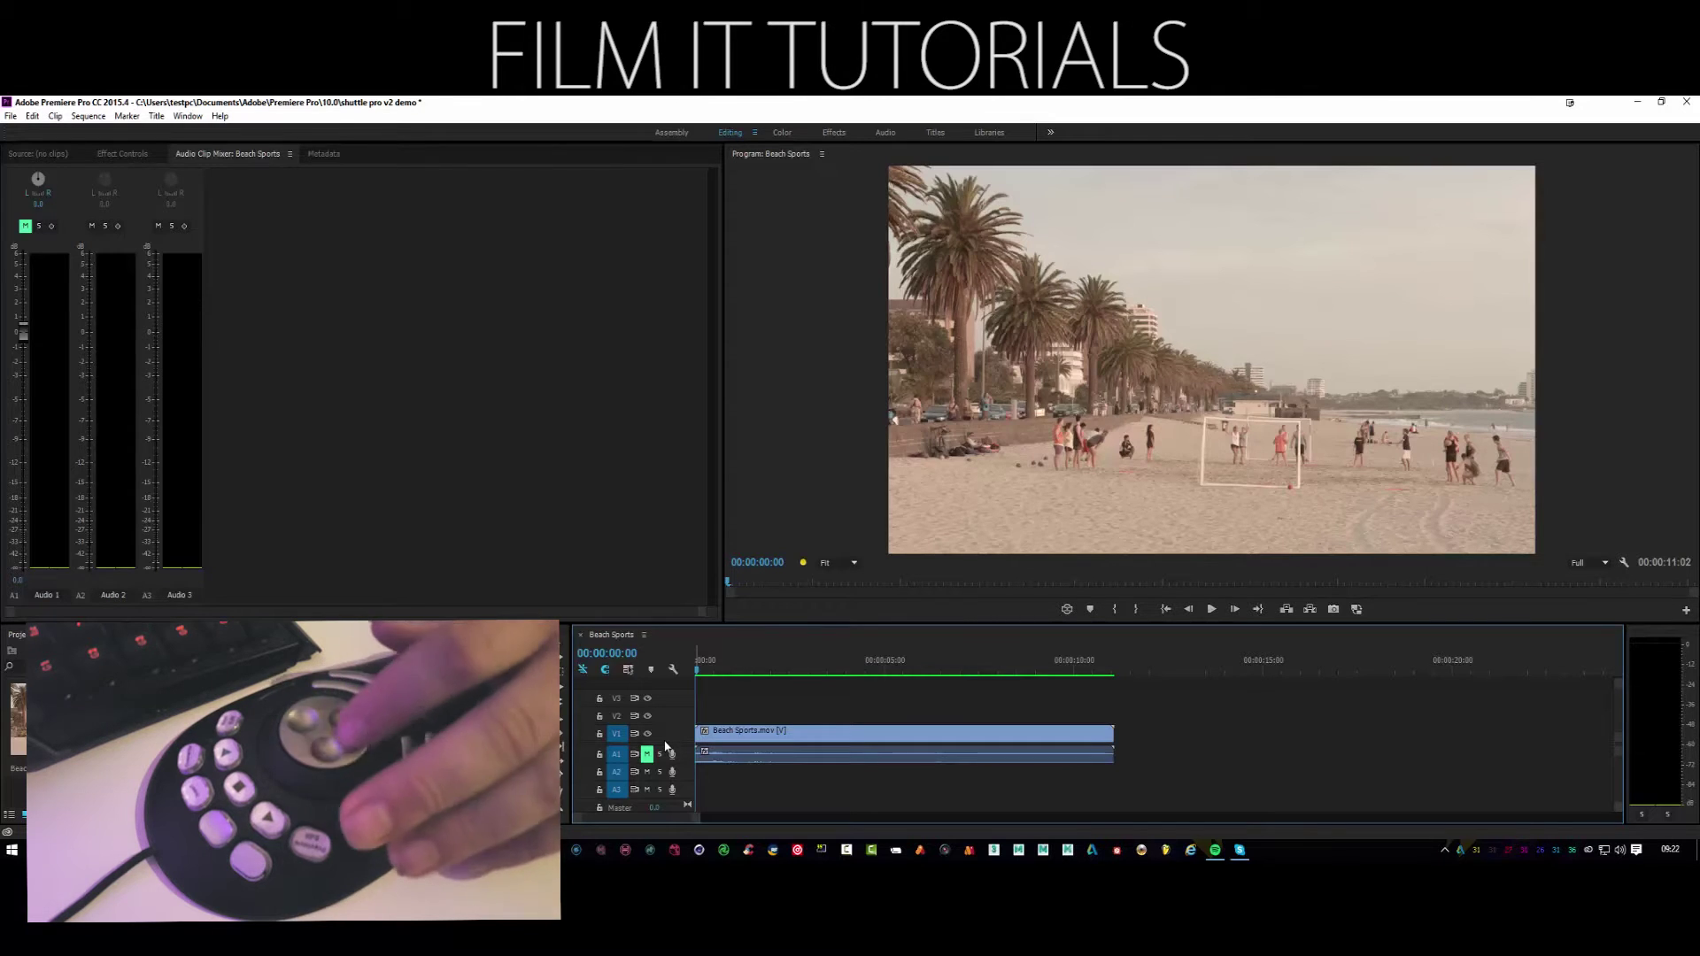
Step the playhead forward frame by frame from the start of the Beach Sports sequence to about 00:00:03:05
{"action": "key", "text": "Right"}
{"action": "key", "text": "Right"}
{"action": "key", "text": "Right"}
{"action": "key", "text": "Right"}
{"action": "key", "text": "Right"}
{"action": "key", "text": "Right"}
{"action": "key", "text": "Right"}
{"action": "key", "text": "Right"}
{"action": "key", "text": "Right"}
{"action": "key", "text": "Right"}
{"action": "key", "text": "Right"}
{"action": "key", "text": "Right"}
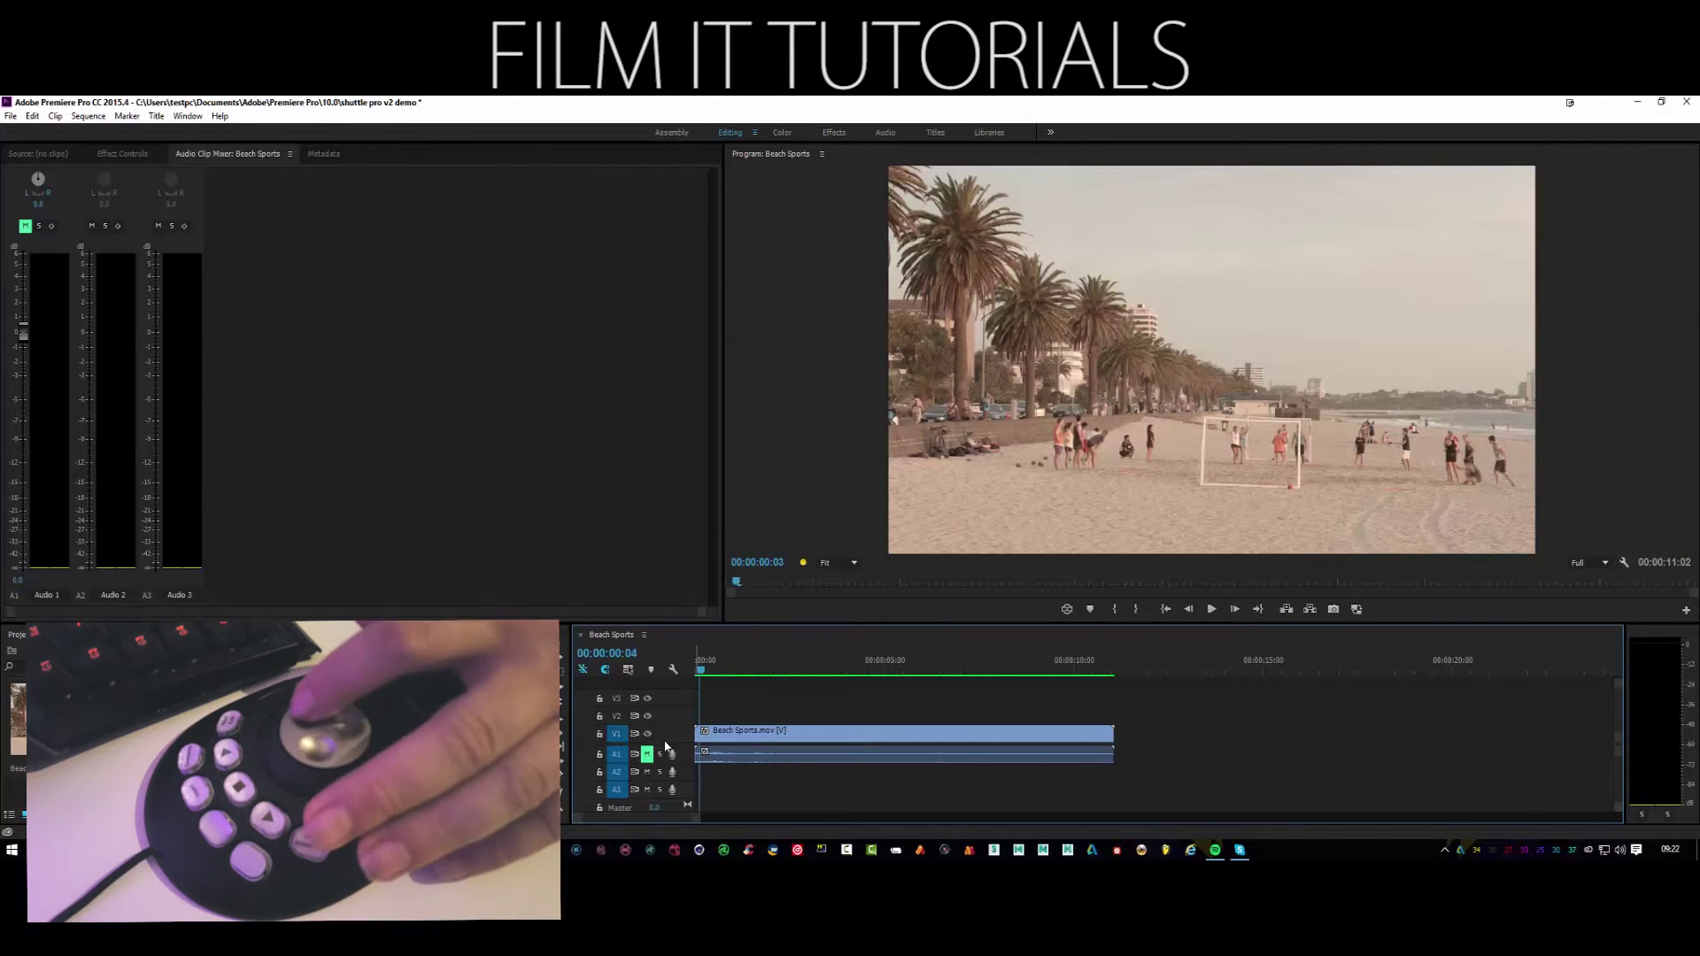
{"action": "key", "text": "Right"}
{"action": "key", "text": "Right"}
{"action": "key", "text": "Right"}
{"action": "key", "text": "Right"}
{"action": "key", "text": "Right"}
{"action": "key", "text": "Right"}
{"action": "key", "text": "Right"}
{"action": "key", "text": "Right"}
{"action": "key", "text": "Right"}
{"action": "key", "text": "Right"}
{"action": "key", "text": "Right"}
{"action": "key", "text": "Right"}
{"action": "key", "text": "Right"}
{"action": "key", "text": "Right"}
{"action": "key", "text": "Right"}
{"action": "key", "text": "Right"}
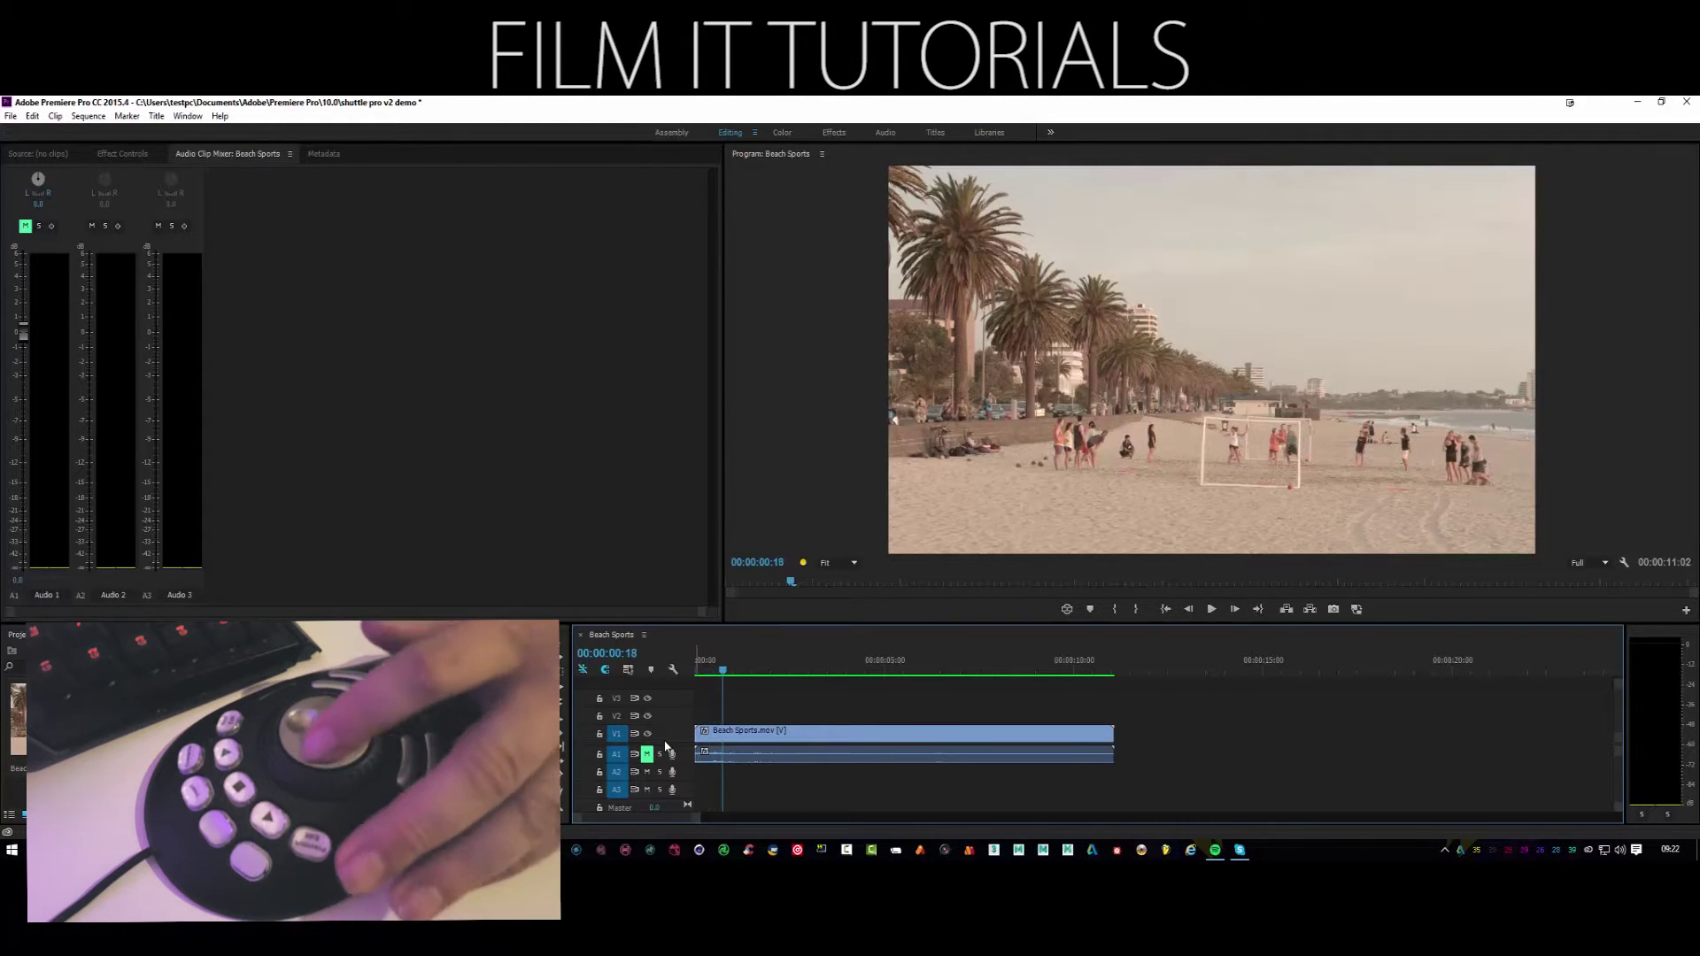
{"action": "key", "text": "Right"}
{"action": "key", "text": "Right"}
{"action": "key", "text": "Right"}
{"action": "key", "text": "Right"}
{"action": "key", "text": "Right"}
{"action": "key", "text": "Right"}
{"action": "key", "text": "Right"}
{"action": "key", "text": "Right"}
{"action": "key", "text": "Right"}
{"action": "key", "text": "Right"}
{"action": "key", "text": "Right"}
{"action": "key", "text": "Right"}
{"action": "key", "text": "Right"}
{"action": "key", "text": "Right"}
{"action": "key", "text": "Right"}
{"action": "key", "text": "Right"}
{"action": "key", "text": "Right"}
{"action": "key", "text": "Right"}
{"action": "key", "text": "Right"}
{"action": "key", "text": "Right"}
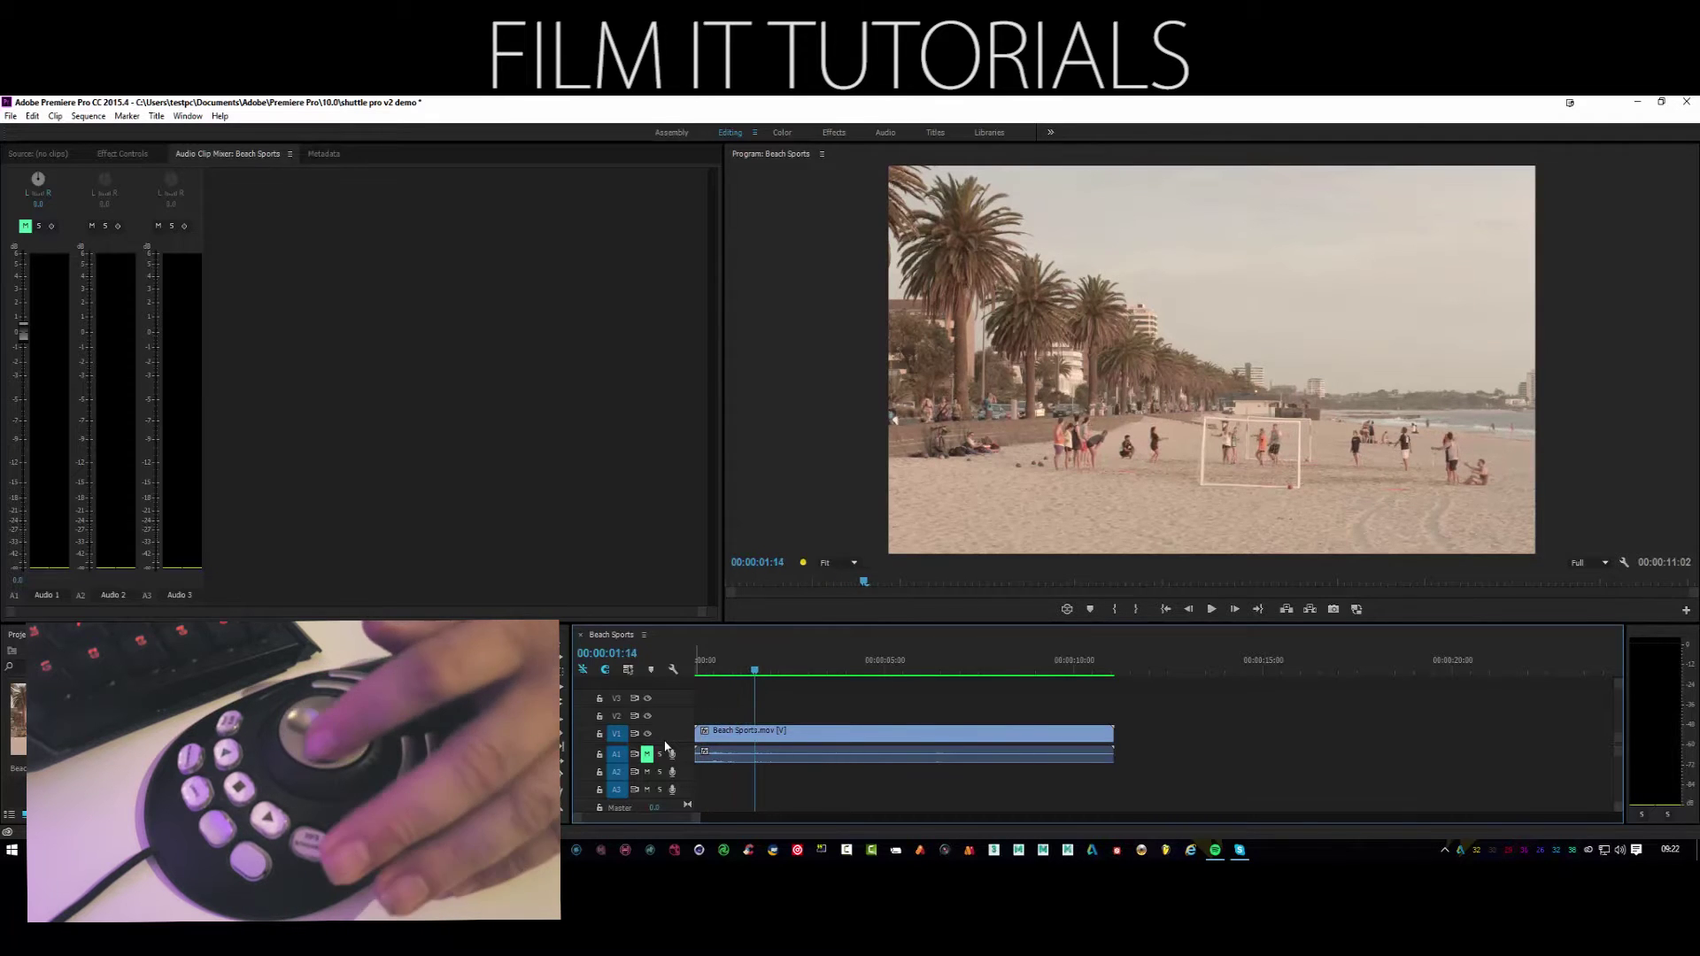
{"action": "key", "text": "Right"}
{"action": "key", "text": "Right"}
{"action": "key", "text": "Right"}
{"action": "key", "text": "Right"}
{"action": "key", "text": "Right"}
{"action": "key", "text": "Right"}
{"action": "key", "text": "Right"}
{"action": "key", "text": "Right"}
{"action": "key", "text": "Right"}
{"action": "key", "text": "Right"}
{"action": "key", "text": "Right"}
{"action": "key", "text": "Right"}
{"action": "key", "text": "Right"}
{"action": "key", "text": "Right"}
{"action": "key", "text": "Right"}
{"action": "key", "text": "Right"}
{"action": "key", "text": "Right"}
{"action": "key", "text": "Right"}
{"action": "key", "text": "Right"}
{"action": "key", "text": "Right"}
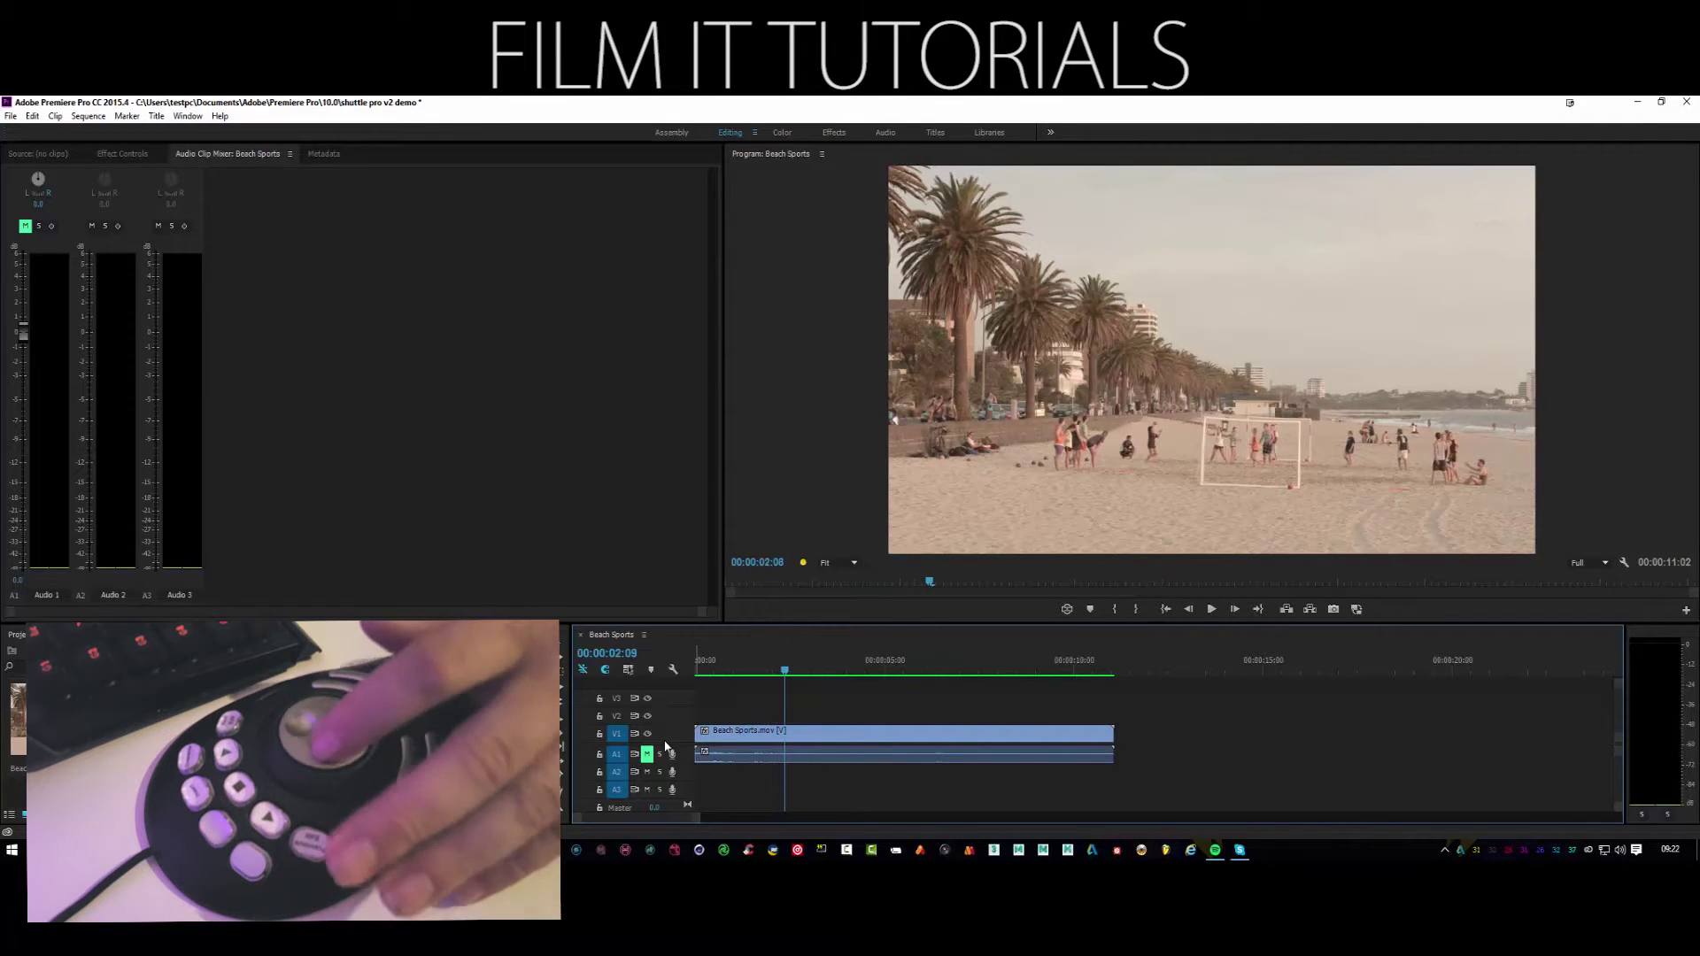
{"action": "key", "text": "Right"}
{"action": "key", "text": "Right"}
{"action": "key", "text": "Right"}
{"action": "key", "text": "Right"}
{"action": "key", "text": "Right"}
{"action": "key", "text": "Right"}
{"action": "key", "text": "Right"}
{"action": "key", "text": "Right"}
{"action": "key", "text": "Right"}
{"action": "key", "text": "Right"}
{"action": "key", "text": "Right"}
{"action": "key", "text": "Right"}
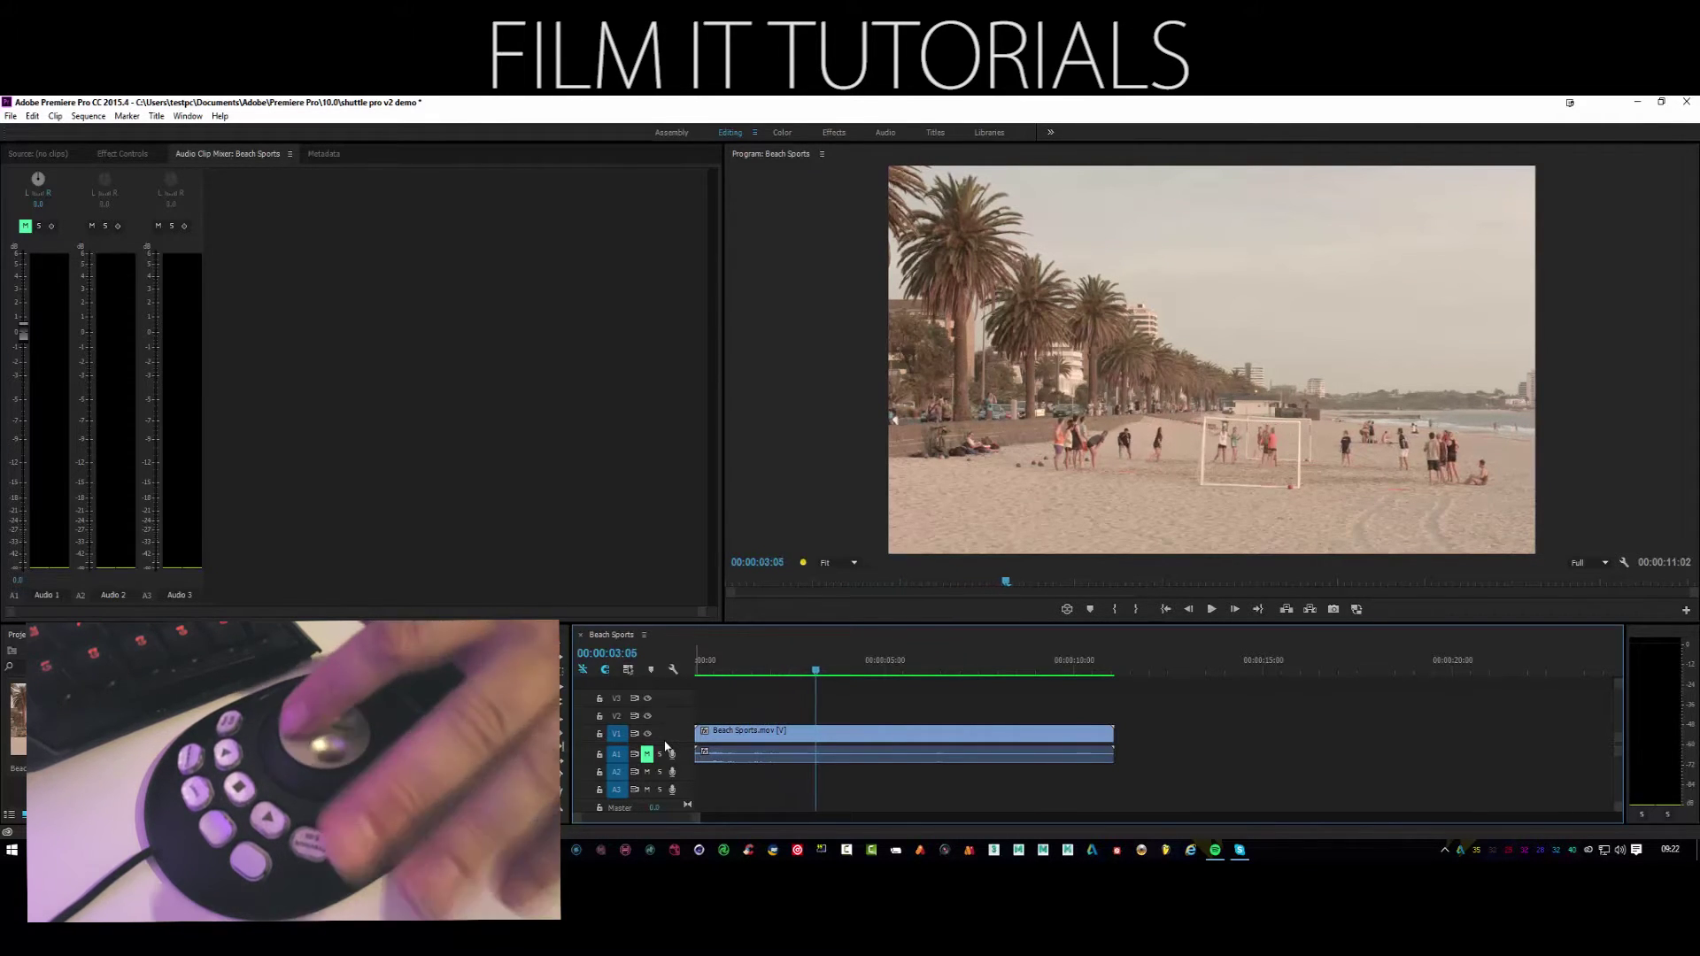
Jog the playhead back to about 00:00:01:23 and forward again to 00:00:03:12
{"action": "key", "text": "Left"}
{"action": "key", "text": "Left"}
{"action": "key", "text": "Left"}
{"action": "key", "text": "Left"}
{"action": "key", "text": "Left"}
{"action": "key", "text": "Left"}
{"action": "key", "text": "Left"}
{"action": "key", "text": "Left"}
{"action": "key", "text": "Left"}
{"action": "key", "text": "Left"}
{"action": "key", "text": "Left"}
{"action": "key", "text": "Left"}
{"action": "key", "text": "Left"}
{"action": "key", "text": "Left"}
{"action": "key", "text": "Left"}
{"action": "key", "text": "Left"}
{"action": "key", "text": "Left"}
{"action": "key", "text": "Left"}
{"action": "key", "text": "Left"}
{"action": "key", "text": "Left"}
{"action": "key", "text": "Left"}
{"action": "key", "text": "Left"}
{"action": "key", "text": "Left"}
{"action": "key", "text": "Left"}
{"action": "key", "text": "Left"}
{"action": "key", "text": "Left"}
{"action": "key", "text": "Left"}
{"action": "key", "text": "Left"}
{"action": "key", "text": "Left"}
{"action": "key", "text": "Left"}
{"action": "key", "text": "Left"}
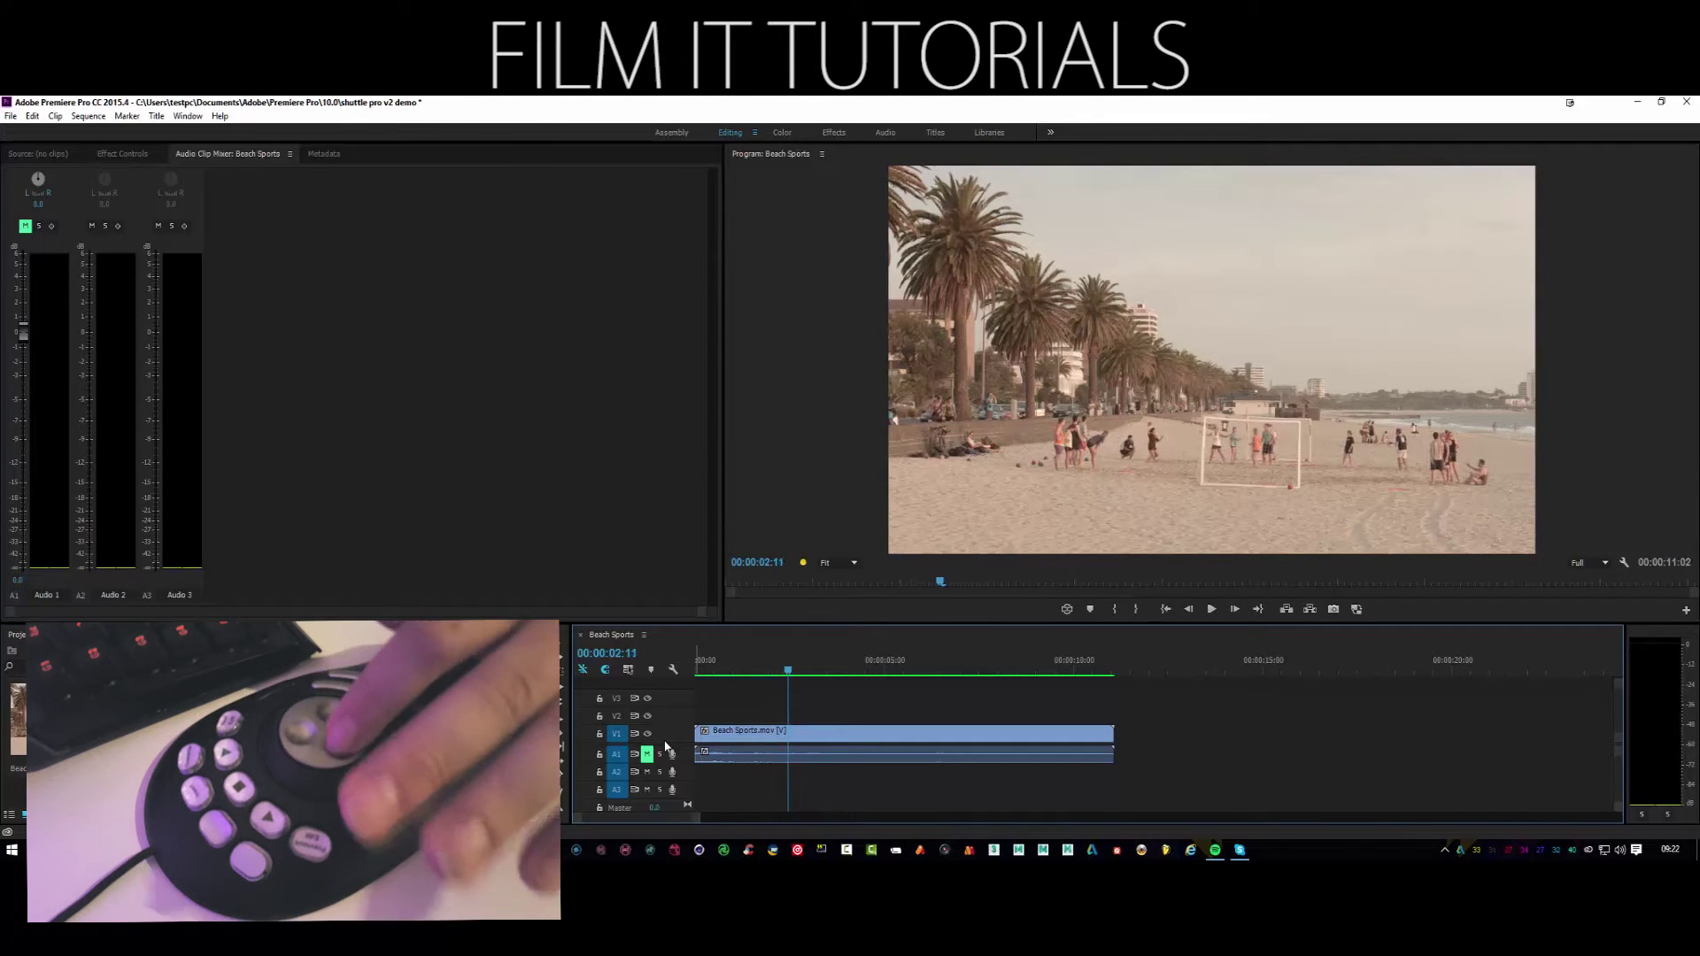
{"action": "key", "text": "Right"}
{"action": "key", "text": "Right"}
{"action": "key", "text": "Right"}
{"action": "key", "text": "Right"}
{"action": "key", "text": "Right"}
{"action": "key", "text": "Right"}
{"action": "key", "text": "Right"}
{"action": "key", "text": "Right"}
{"action": "key", "text": "Right"}
{"action": "key", "text": "Right"}
{"action": "key", "text": "Right"}
{"action": "key", "text": "Right"}
{"action": "key", "text": "Right"}
{"action": "key", "text": "Right"}
{"action": "key", "text": "Right"}
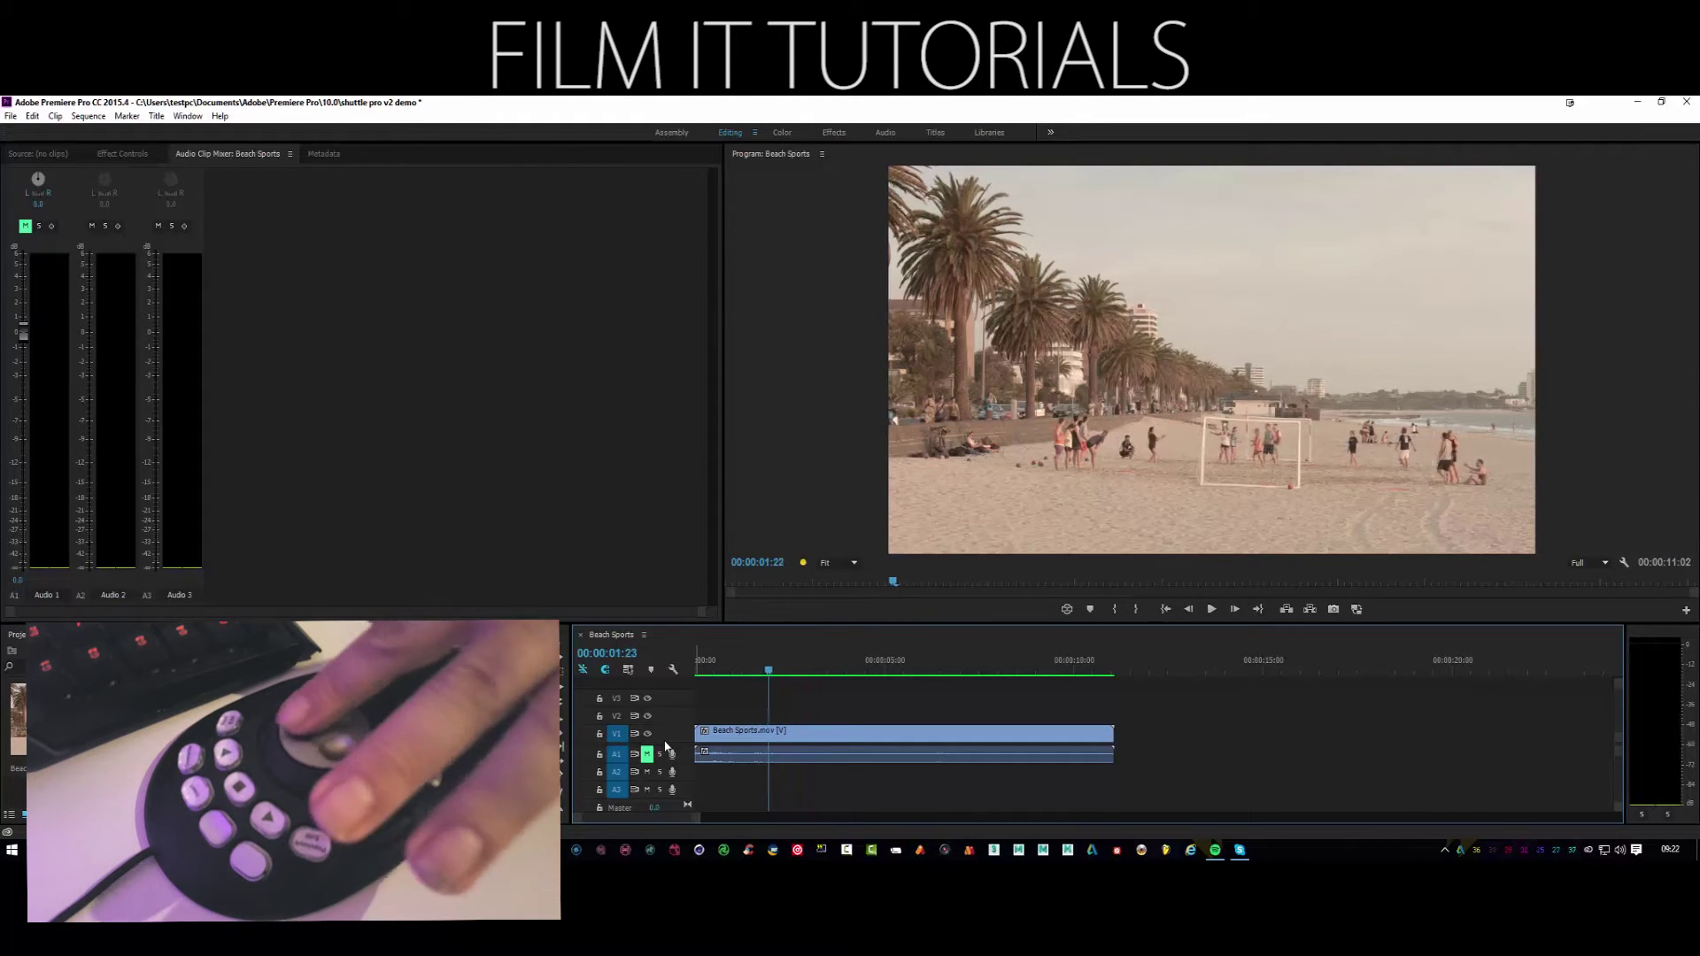
{"action": "key", "text": "Right"}
{"action": "key", "text": "Right"}
{"action": "key", "text": "Right"}
{"action": "key", "text": "Right"}
{"action": "key", "text": "Right"}
{"action": "key", "text": "Right"}
{"action": "key", "text": "Right"}
{"action": "key", "text": "Right"}
{"action": "key", "text": "Right"}
{"action": "key", "text": "Right"}
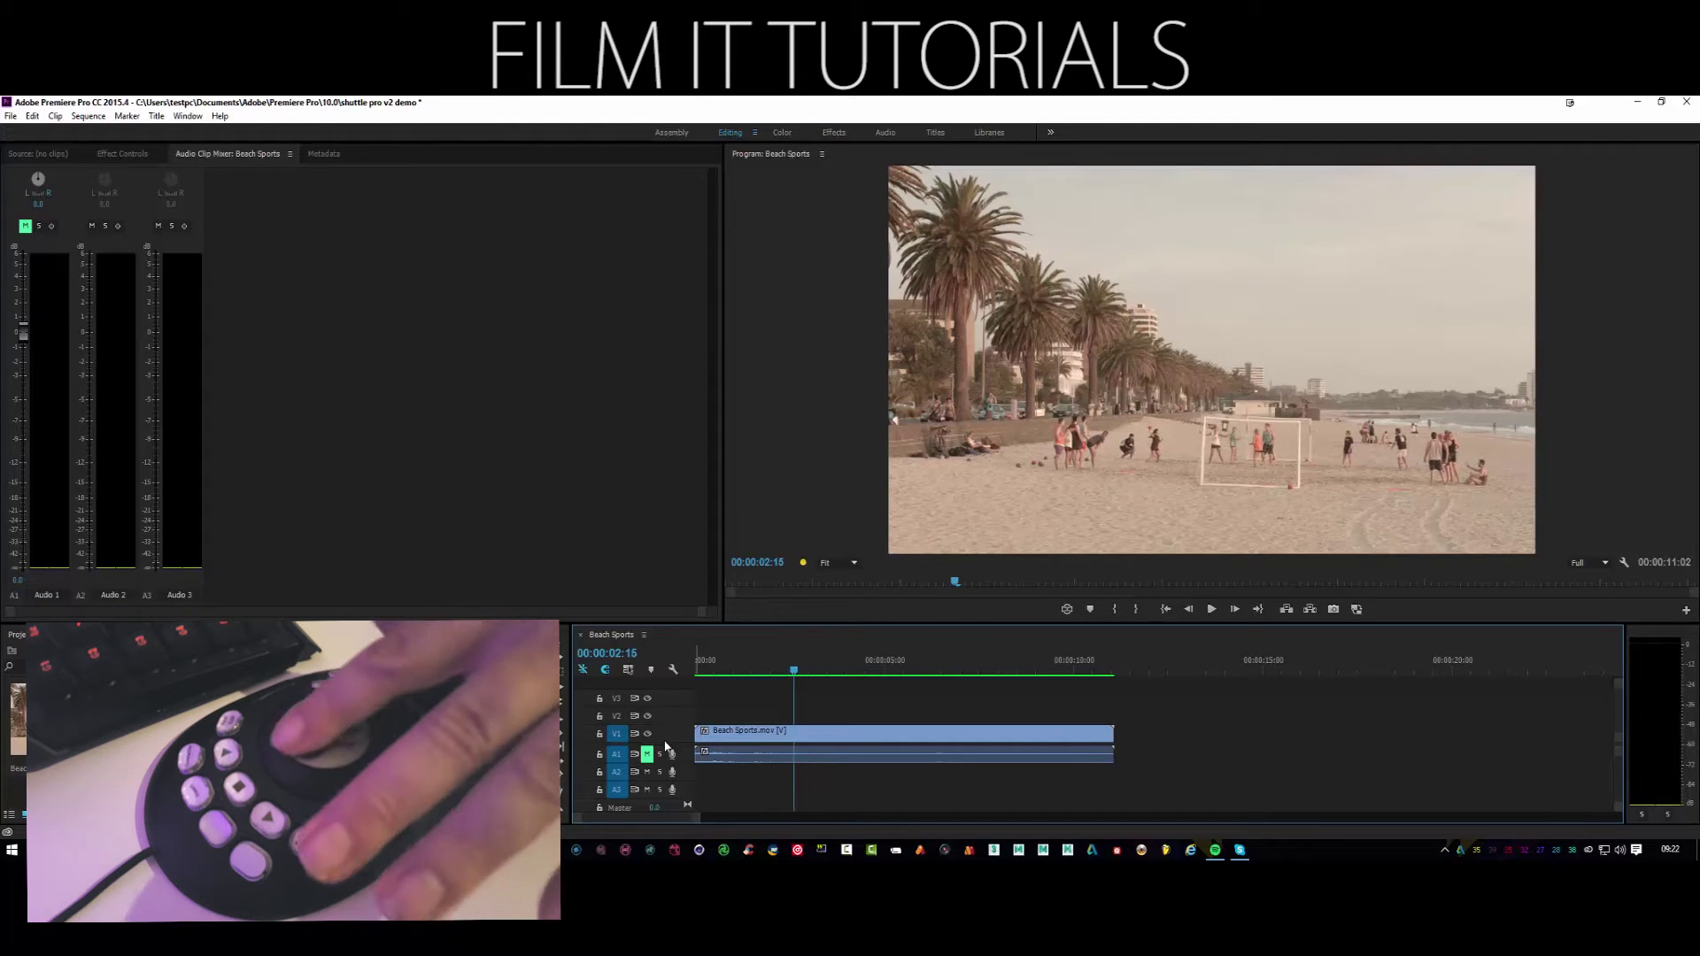
{"action": "key", "text": "Right"}
{"action": "key", "text": "Right"}
{"action": "key", "text": "Right"}
{"action": "key", "text": "Right"}
{"action": "key", "text": "Right"}
{"action": "key", "text": "Right"}
{"action": "key", "text": "Right"}
{"action": "key", "text": "Right"}
{"action": "key", "text": "Right"}
{"action": "key", "text": "Right"}
{"action": "key", "text": "Right"}
{"action": "key", "text": "Right"}
{"action": "key", "text": "Right"}
{"action": "key", "text": "Right"}
{"action": "key", "text": "Right"}
{"action": "key", "text": "Right"}
{"action": "key", "text": "Right"}
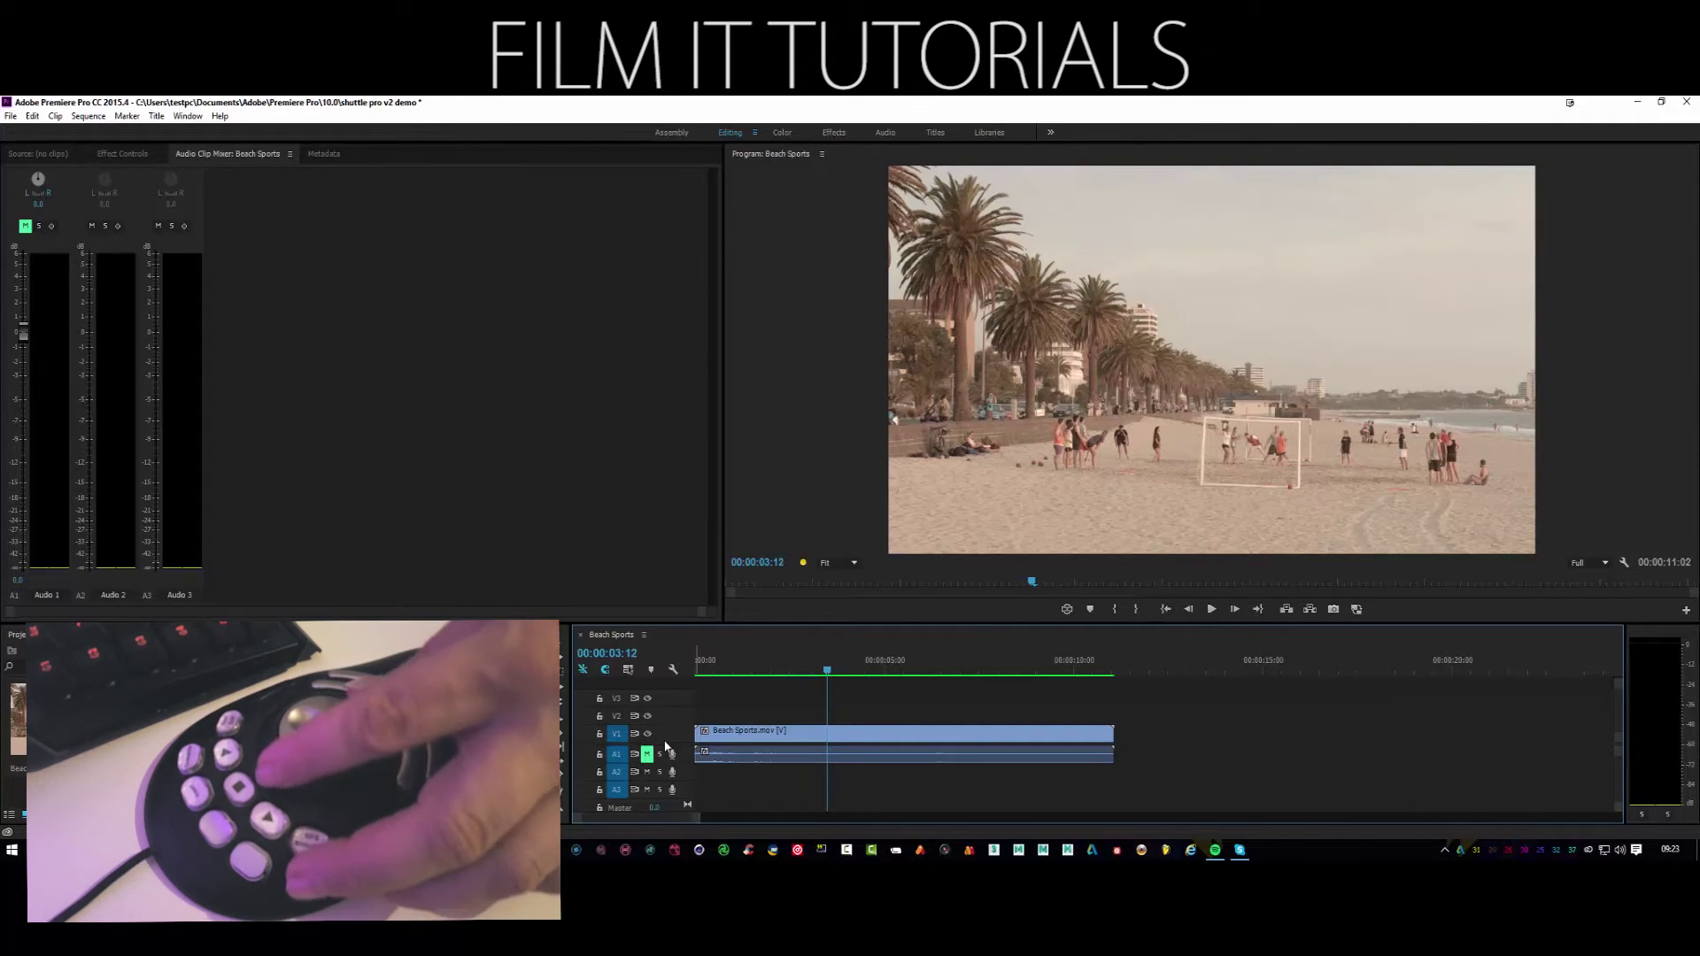
Advance the playhead to about 00:00:06:01, nudge it back and forth there, and continue forward to 00:00:10:05
{"action": "key", "text": "Right"}
{"action": "key", "text": "Right"}
{"action": "key", "text": "Right"}
{"action": "key", "text": "Right"}
{"action": "key", "text": "Right"}
{"action": "key", "text": "Right"}
{"action": "key", "text": "Right"}
{"action": "key", "text": "Right"}
{"action": "key", "text": "Right"}
{"action": "key", "text": "Right"}
{"action": "key", "text": "Right"}
{"action": "key", "text": "Right"}
{"action": "key", "text": "Right"}
{"action": "key", "text": "Right"}
{"action": "key", "text": "Right"}
{"action": "key", "text": "Right"}
{"action": "key", "text": "Right"}
{"action": "key", "text": "Right"}
{"action": "key", "text": "Right"}
{"action": "key", "text": "Right"}
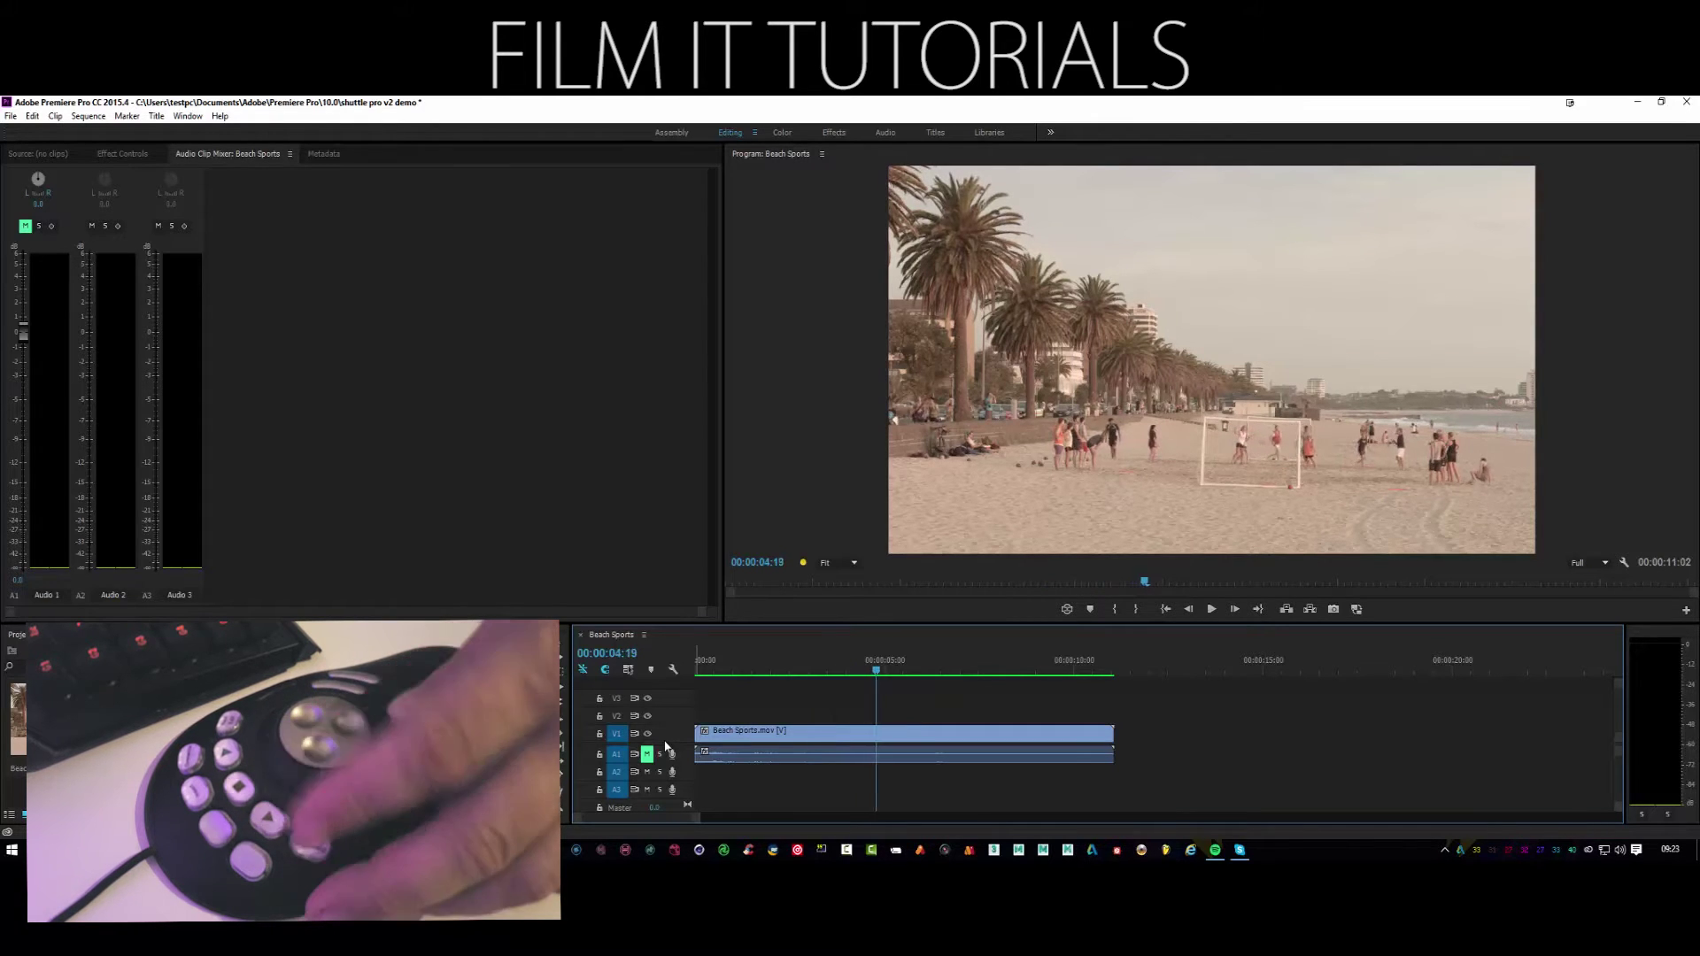
{"action": "key", "text": "Right"}
{"action": "key", "text": "Right"}
{"action": "key", "text": "Right"}
{"action": "key", "text": "Right"}
{"action": "key", "text": "Right"}
{"action": "key", "text": "Right"}
{"action": "key", "text": "Right"}
{"action": "key", "text": "Right"}
{"action": "key", "text": "Right"}
{"action": "key", "text": "Right"}
{"action": "key", "text": "Right"}
{"action": "key", "text": "Right"}
{"action": "key", "text": "Right"}
{"action": "key", "text": "Right"}
{"action": "key", "text": "Right"}
{"action": "key", "text": "Right"}
{"action": "key", "text": "Right"}
{"action": "key", "text": "Right"}
{"action": "key", "text": "Right"}
{"action": "key", "text": "Right"}
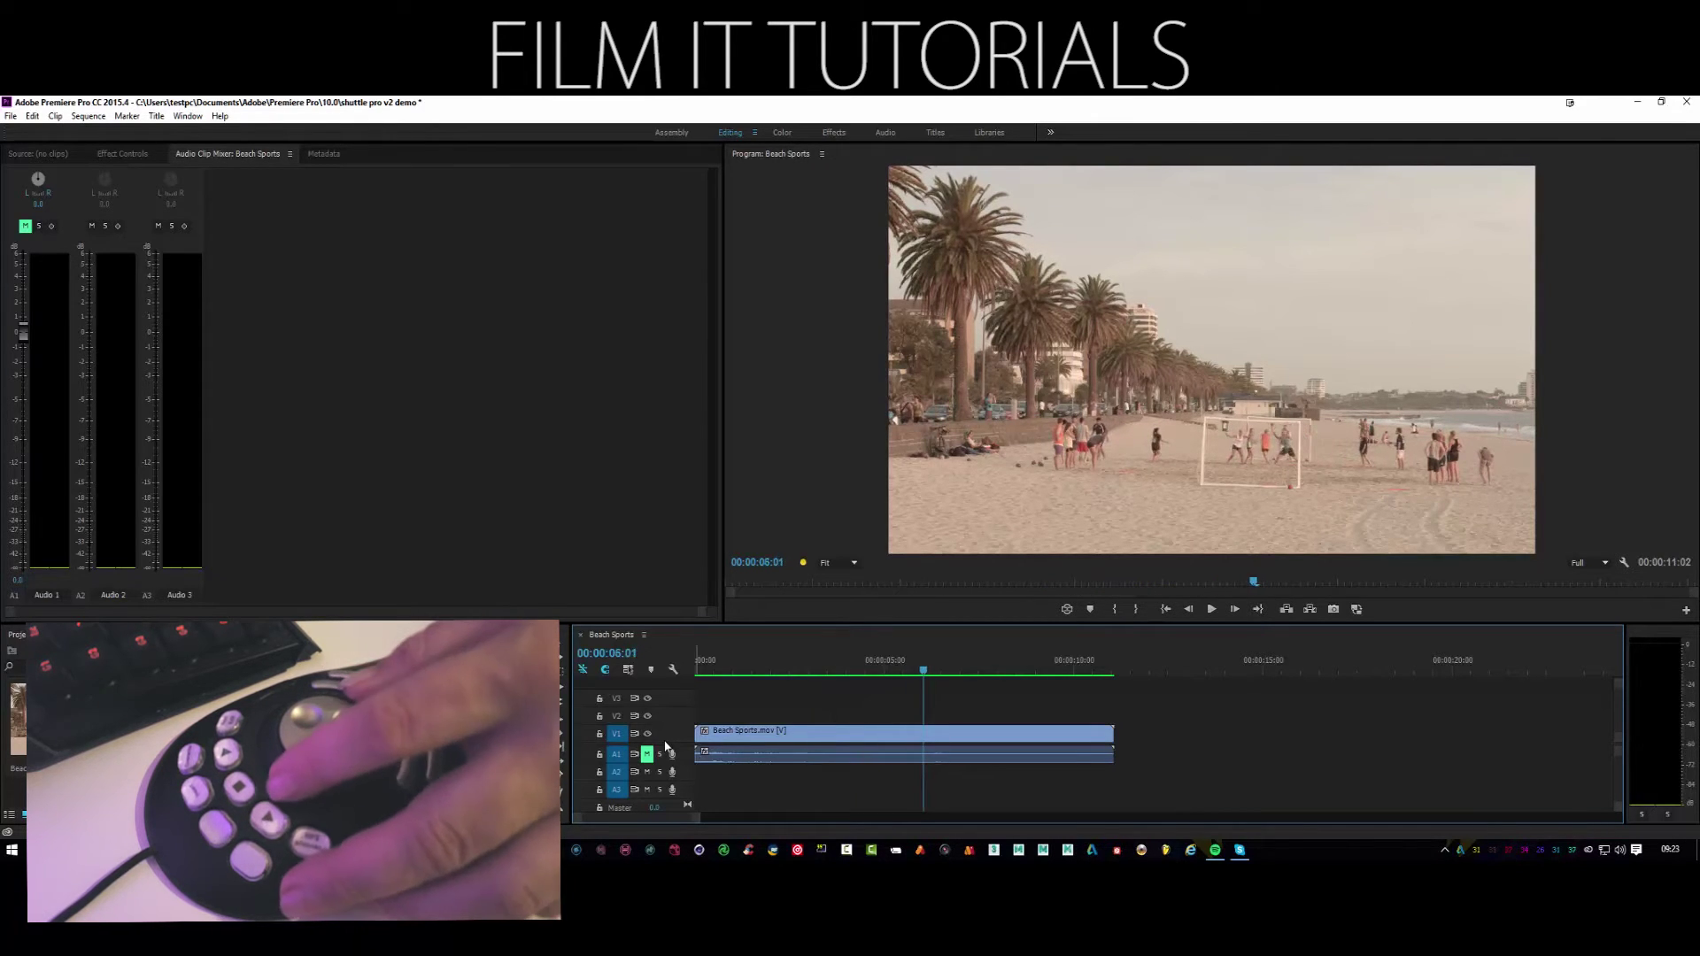
{"action": "key", "text": "Left"}
{"action": "key", "text": "Left"}
{"action": "key", "text": "Left"}
{"action": "key", "text": "Left"}
{"action": "key", "text": "Left"}
{"action": "key", "text": "Left"}
{"action": "key", "text": "Left"}
{"action": "key", "text": "Left"}
{"action": "key", "text": "Right"}
{"action": "key", "text": "Right"}
{"action": "key", "text": "Right"}
{"action": "key", "text": "Right"}
{"action": "key", "text": "Right"}
{"action": "key", "text": "Right"}
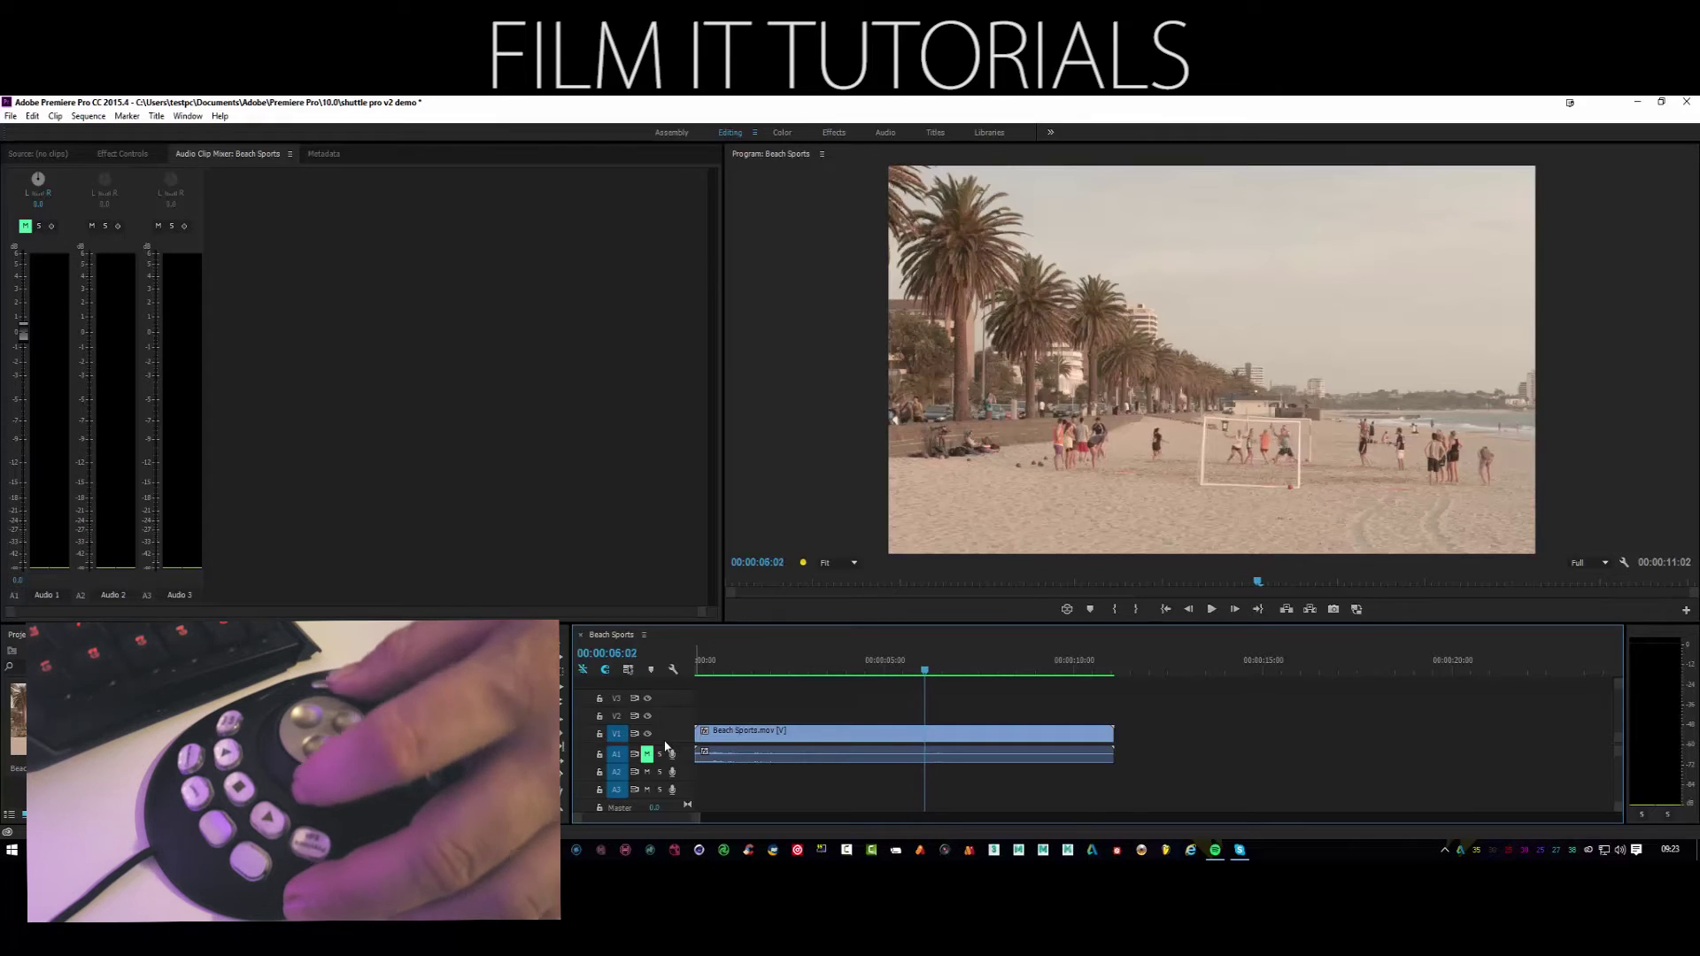
{"action": "key", "text": "Right"}
{"action": "key", "text": "Right"}
{"action": "key", "text": "Right"}
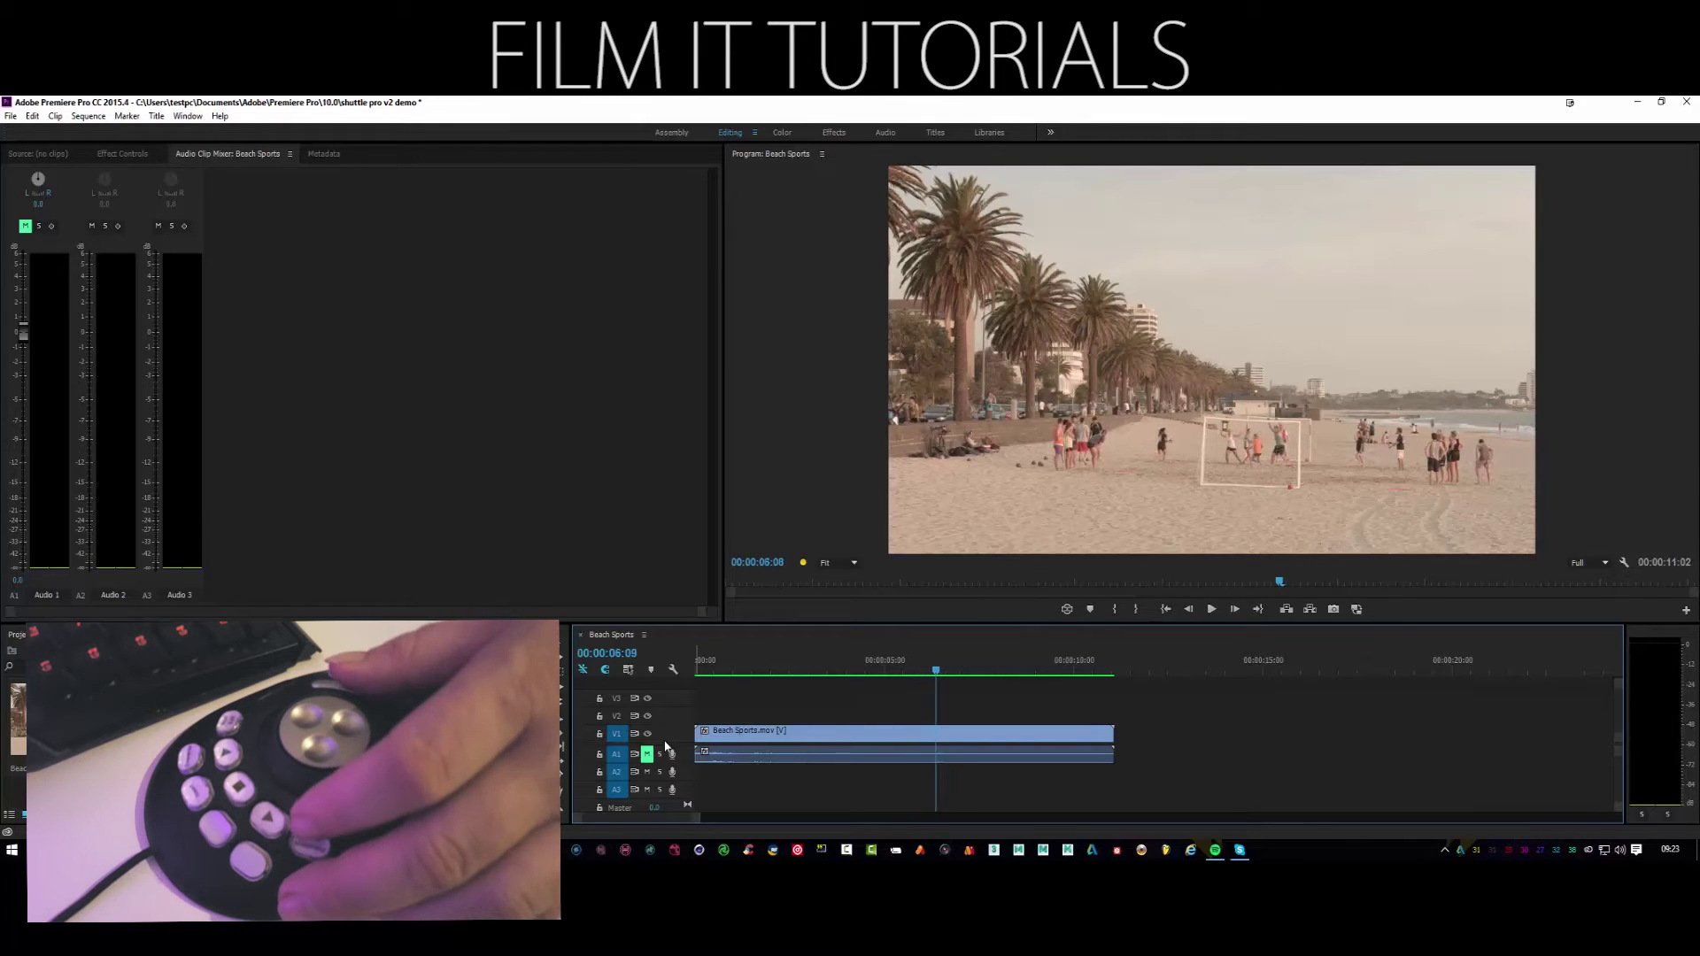
{"action": "key", "text": "Right"}
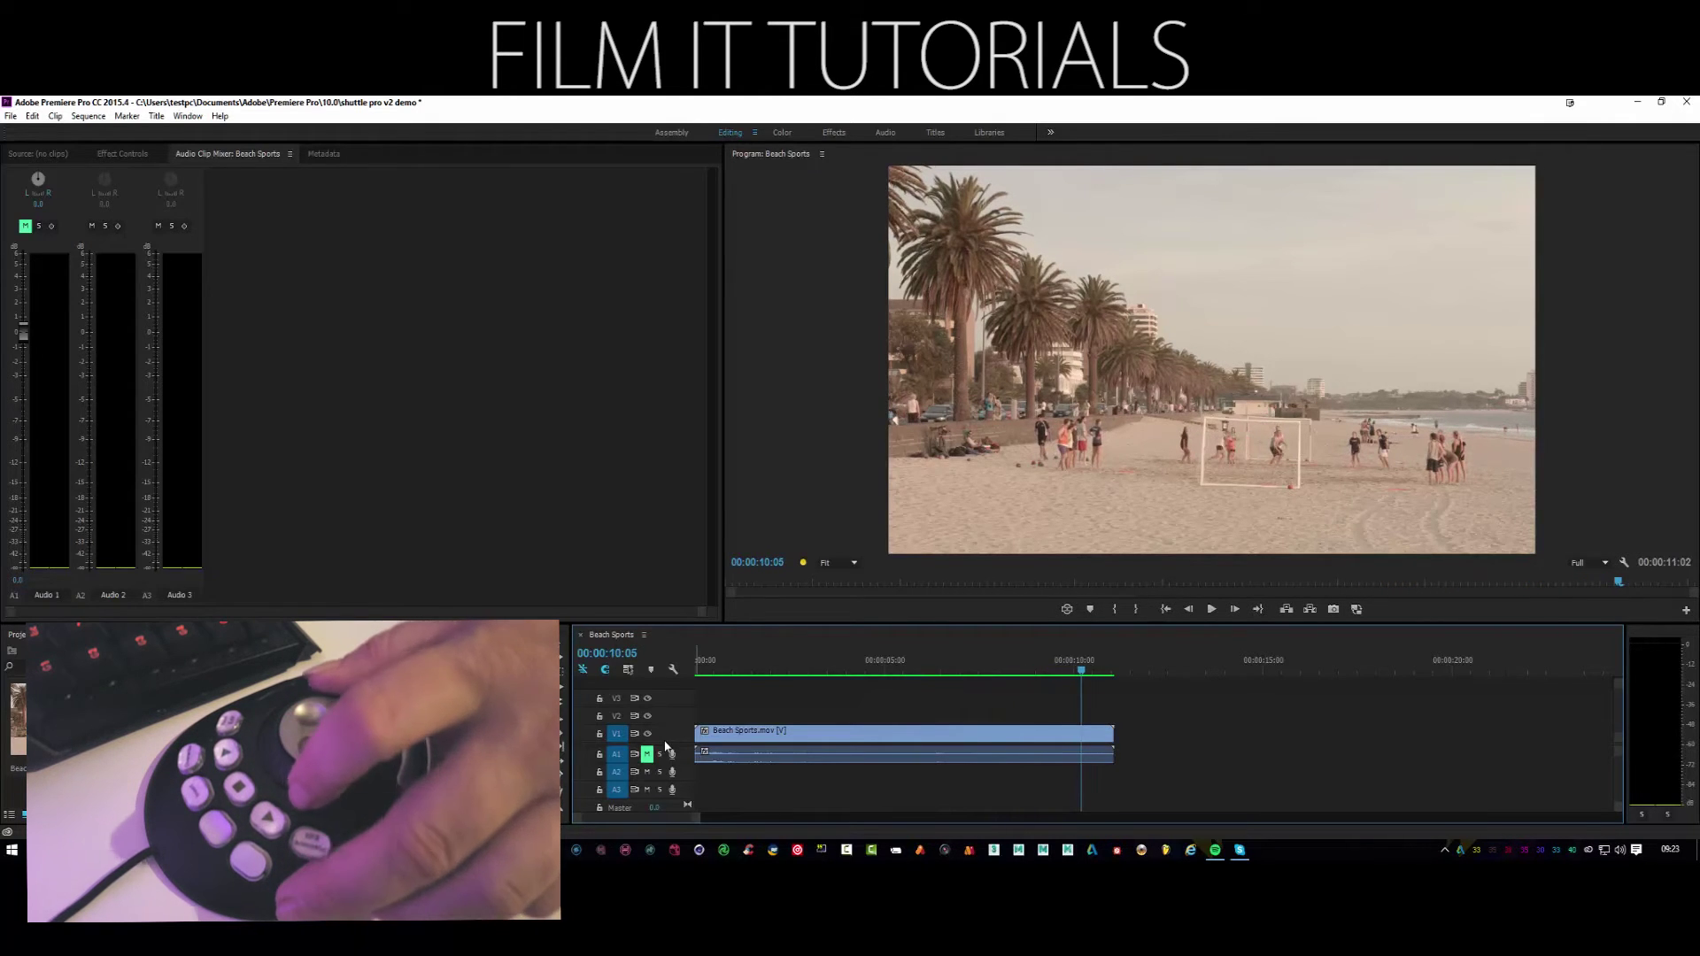
Shuttle the Beach Sports sequence in reverse and play it forward twice, stopping at 00:00:06:10
{"action": "key", "text": "j"}
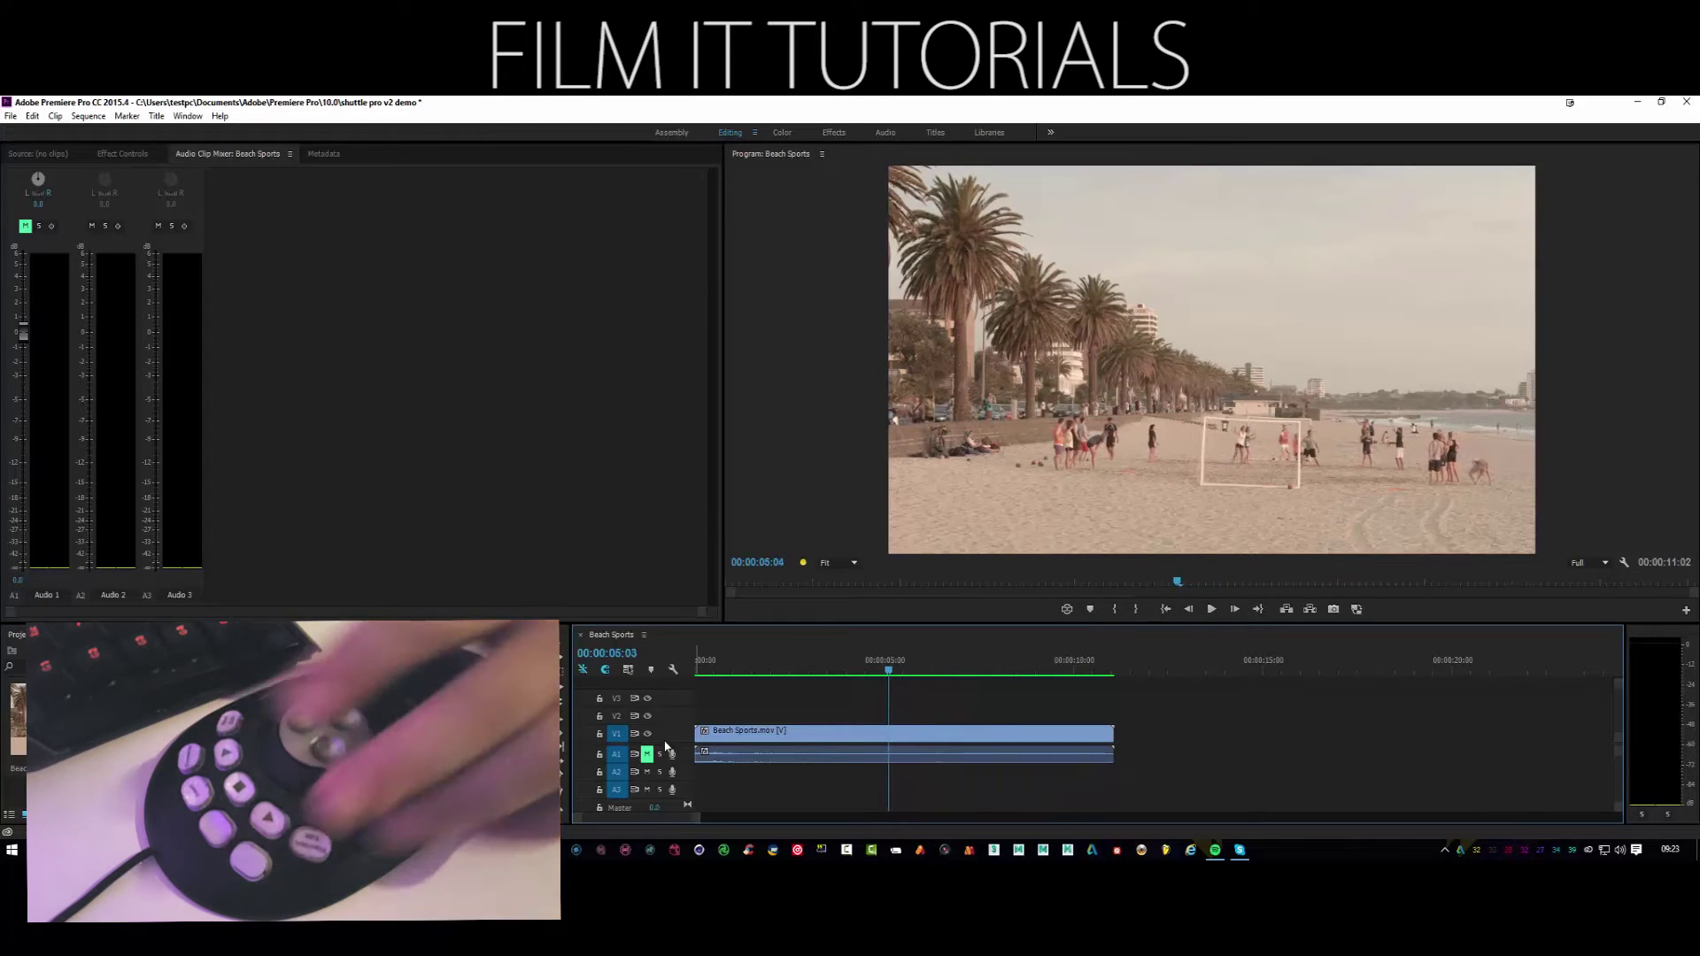
{"action": "key", "text": "k"}
{"action": "key", "text": "space"}
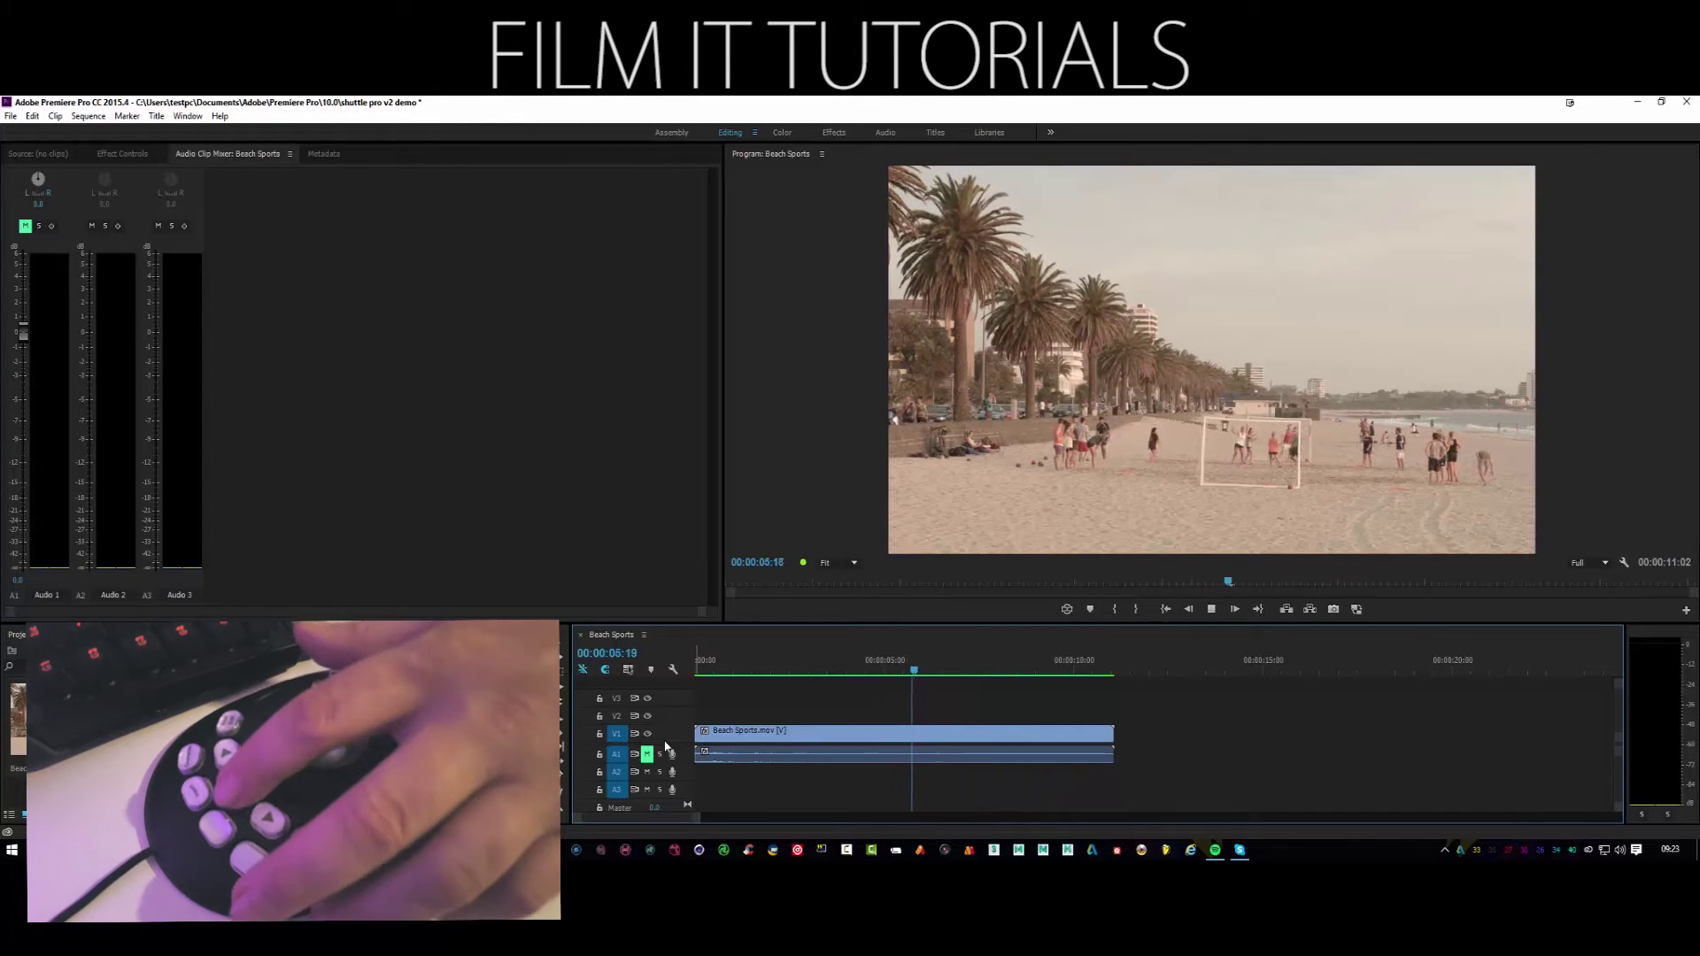
{"action": "key", "text": "space"}
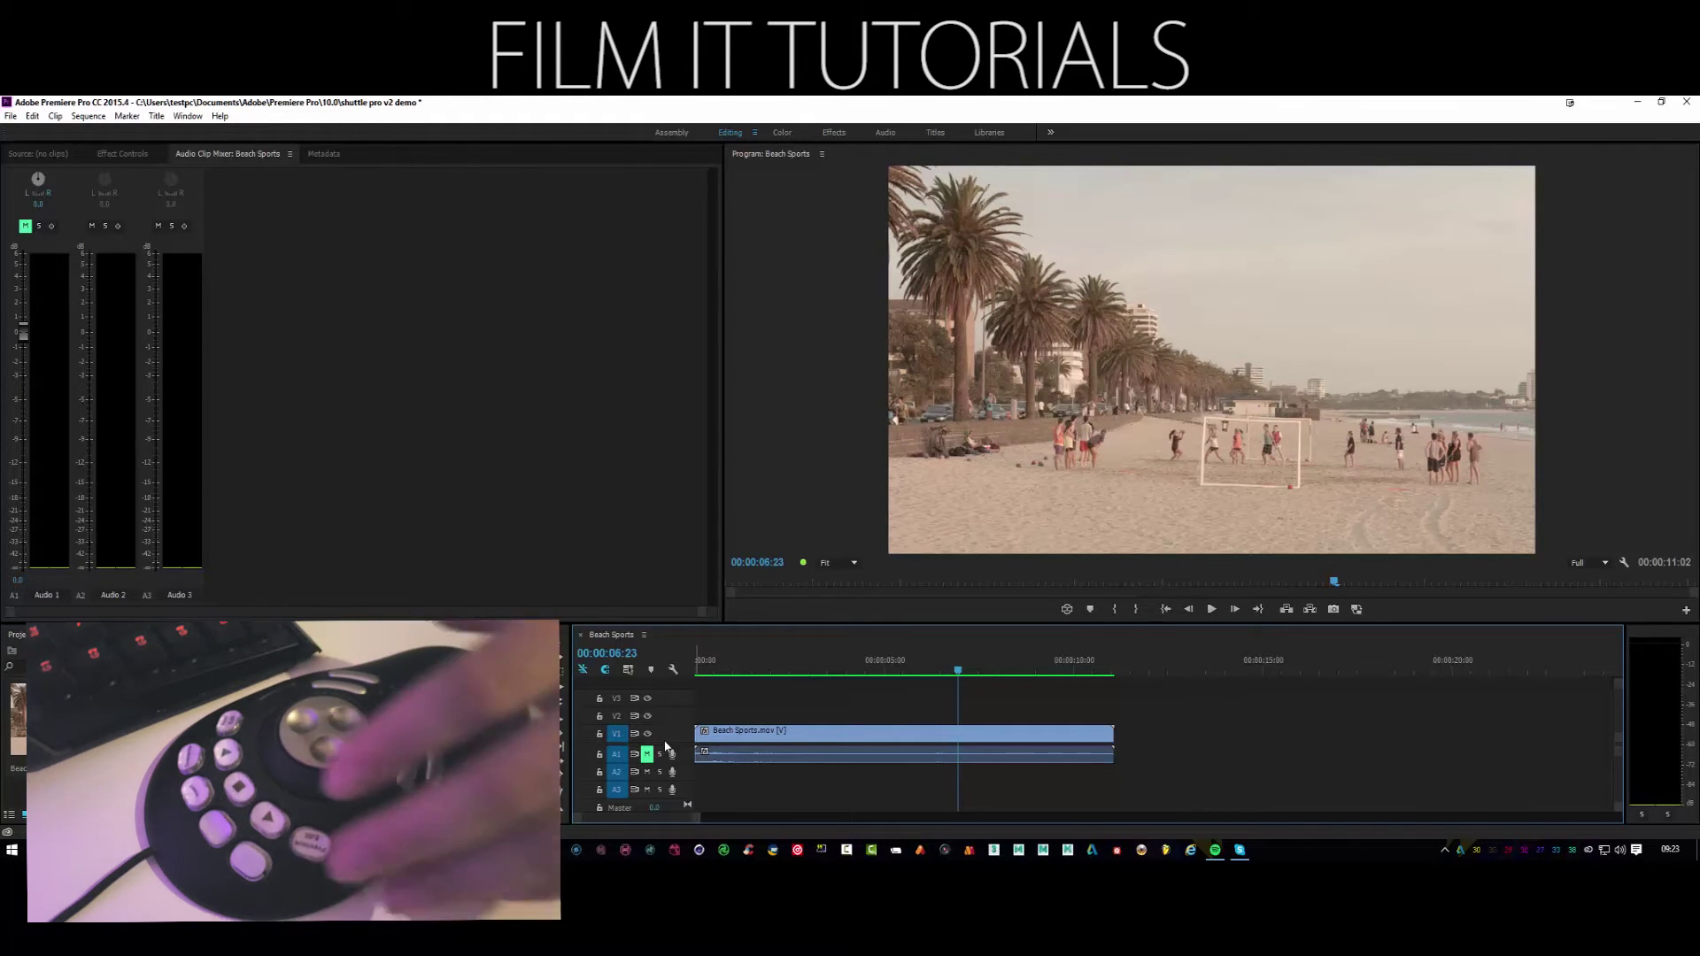
{"action": "key", "text": "j"}
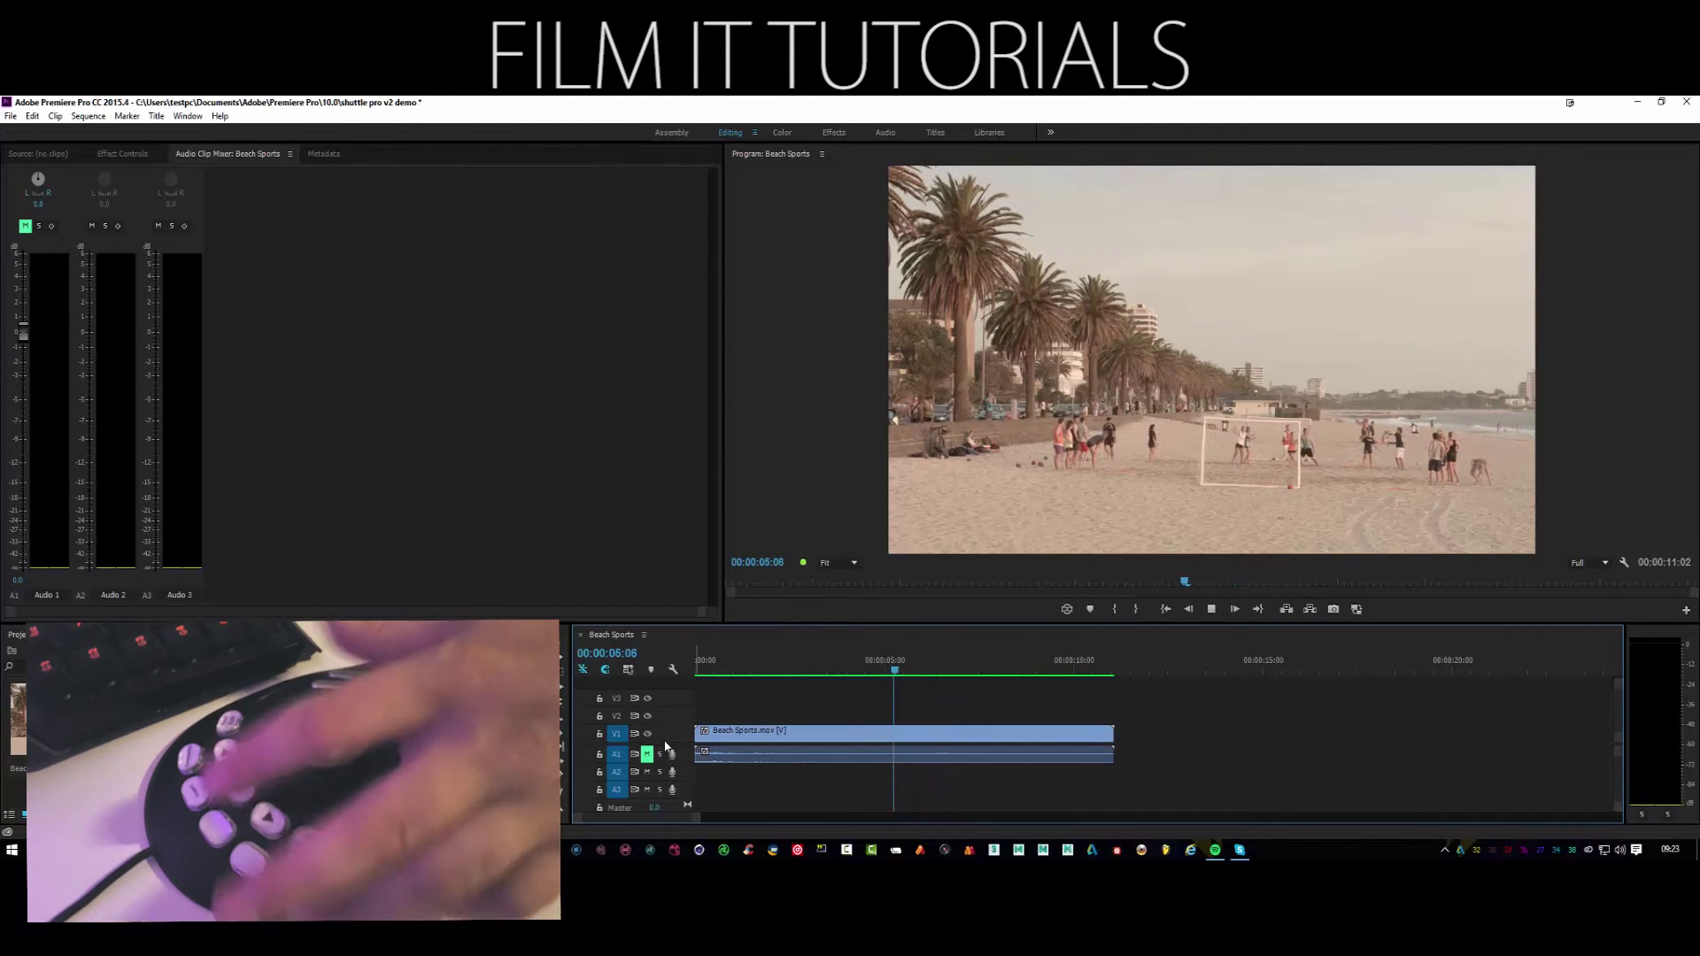
{"action": "key", "text": "l"}
{"action": "key", "text": "k"}
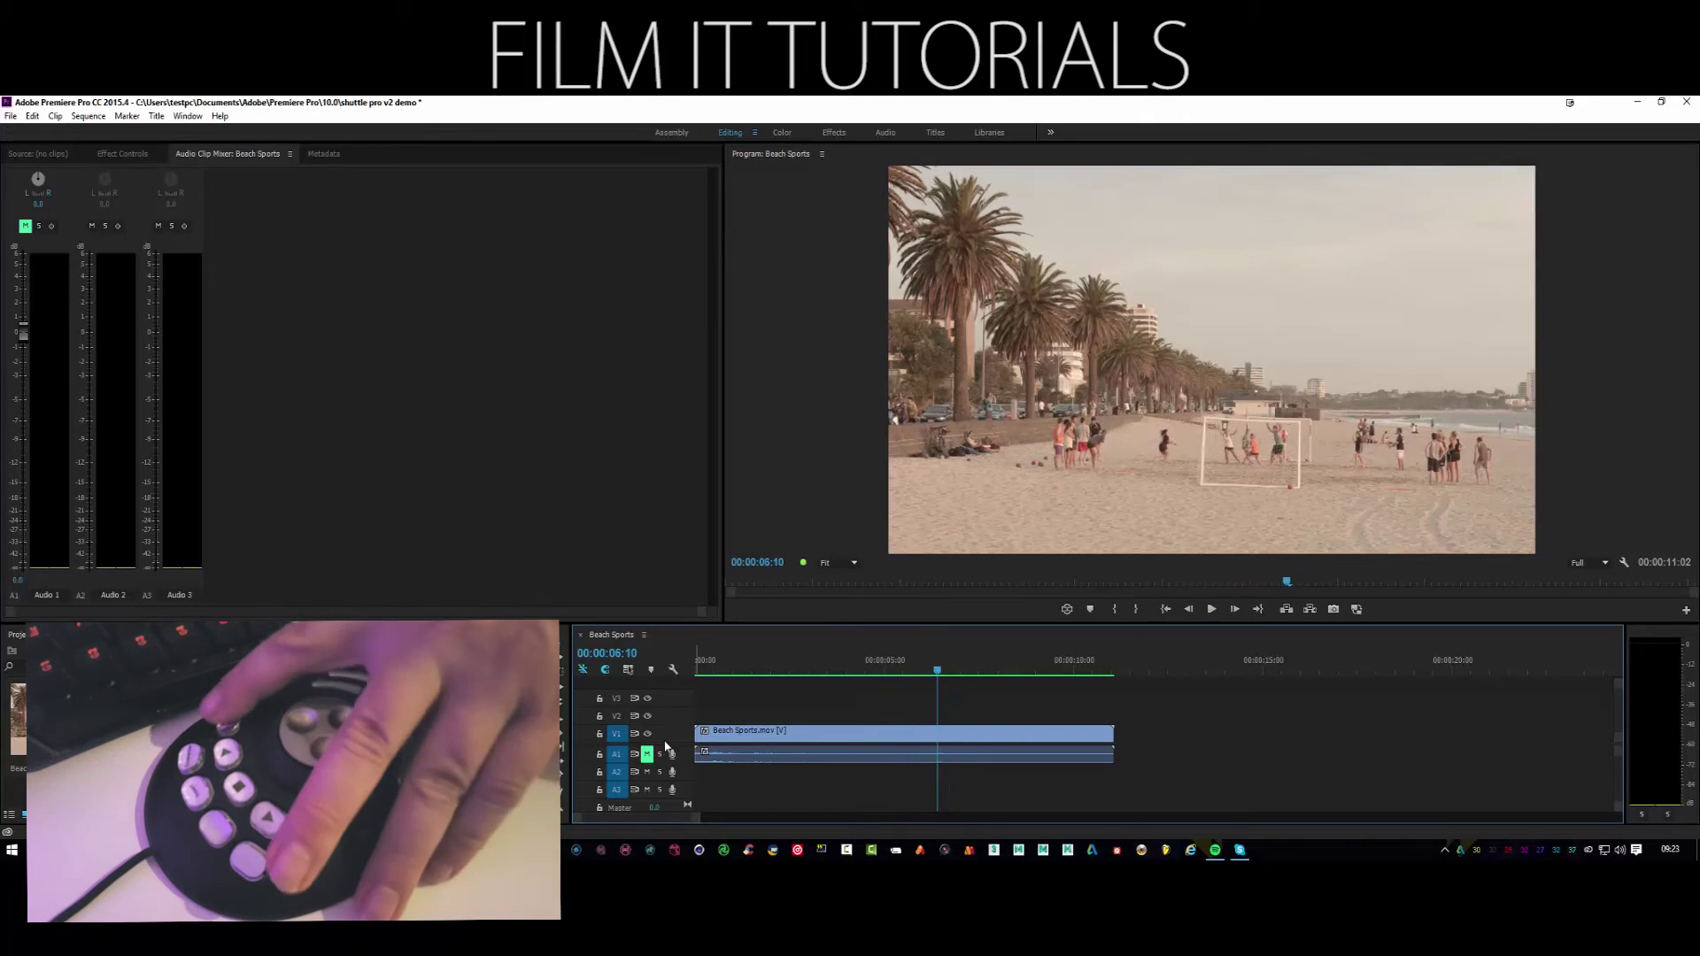
Jump the playhead to the end of the sequence and back to its start
{"action": "key", "text": "Home"}
{"action": "key", "text": "End"}
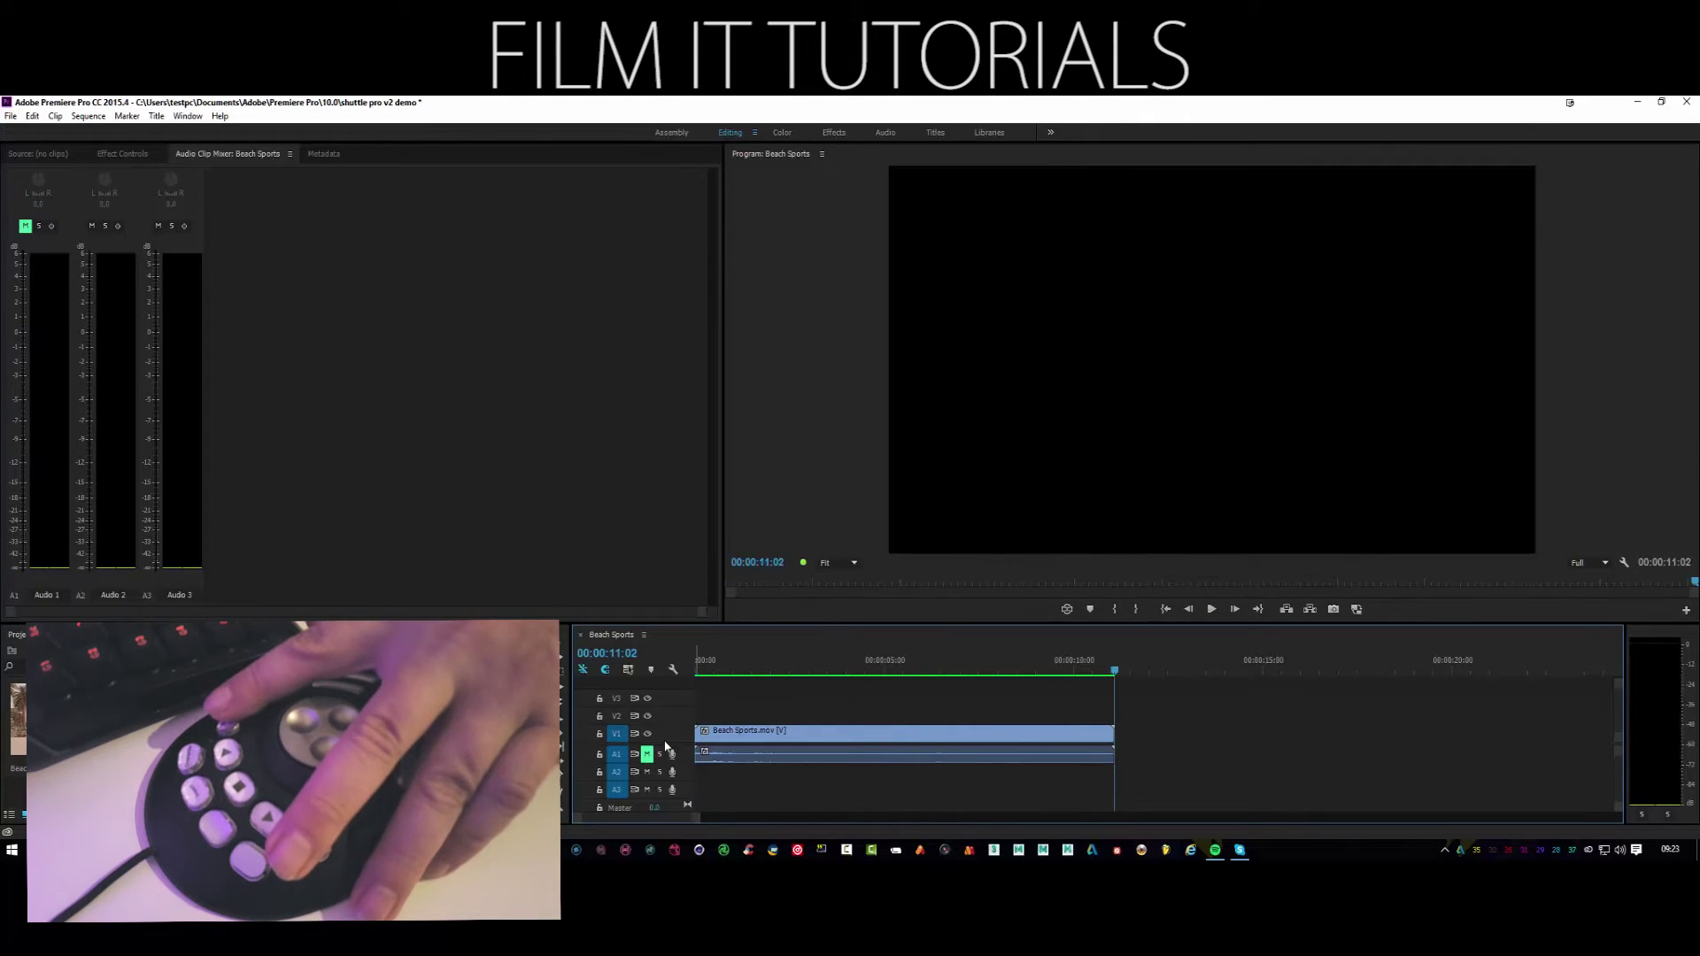
{"action": "key", "text": "Home"}
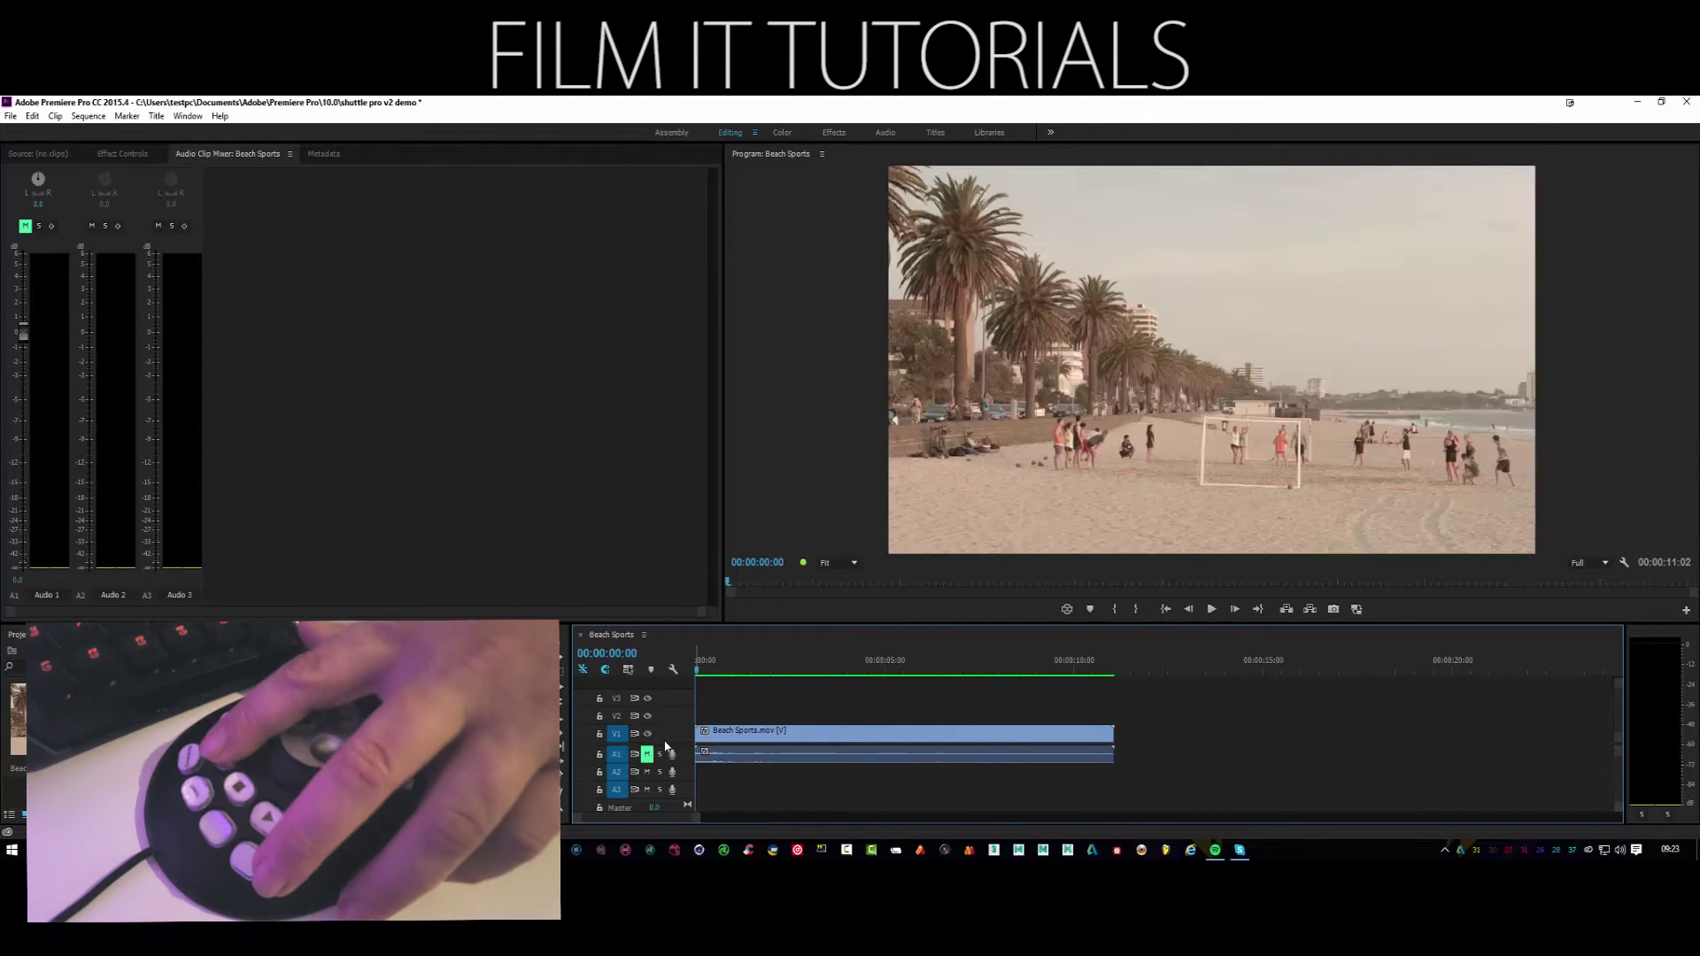
Play the sequence from the start and add five cuts to the Beach Sports clip between about 00:00:02:12 and 00:00:05:22, stopping at 00:00:07:01
{"action": "key", "text": "space"}
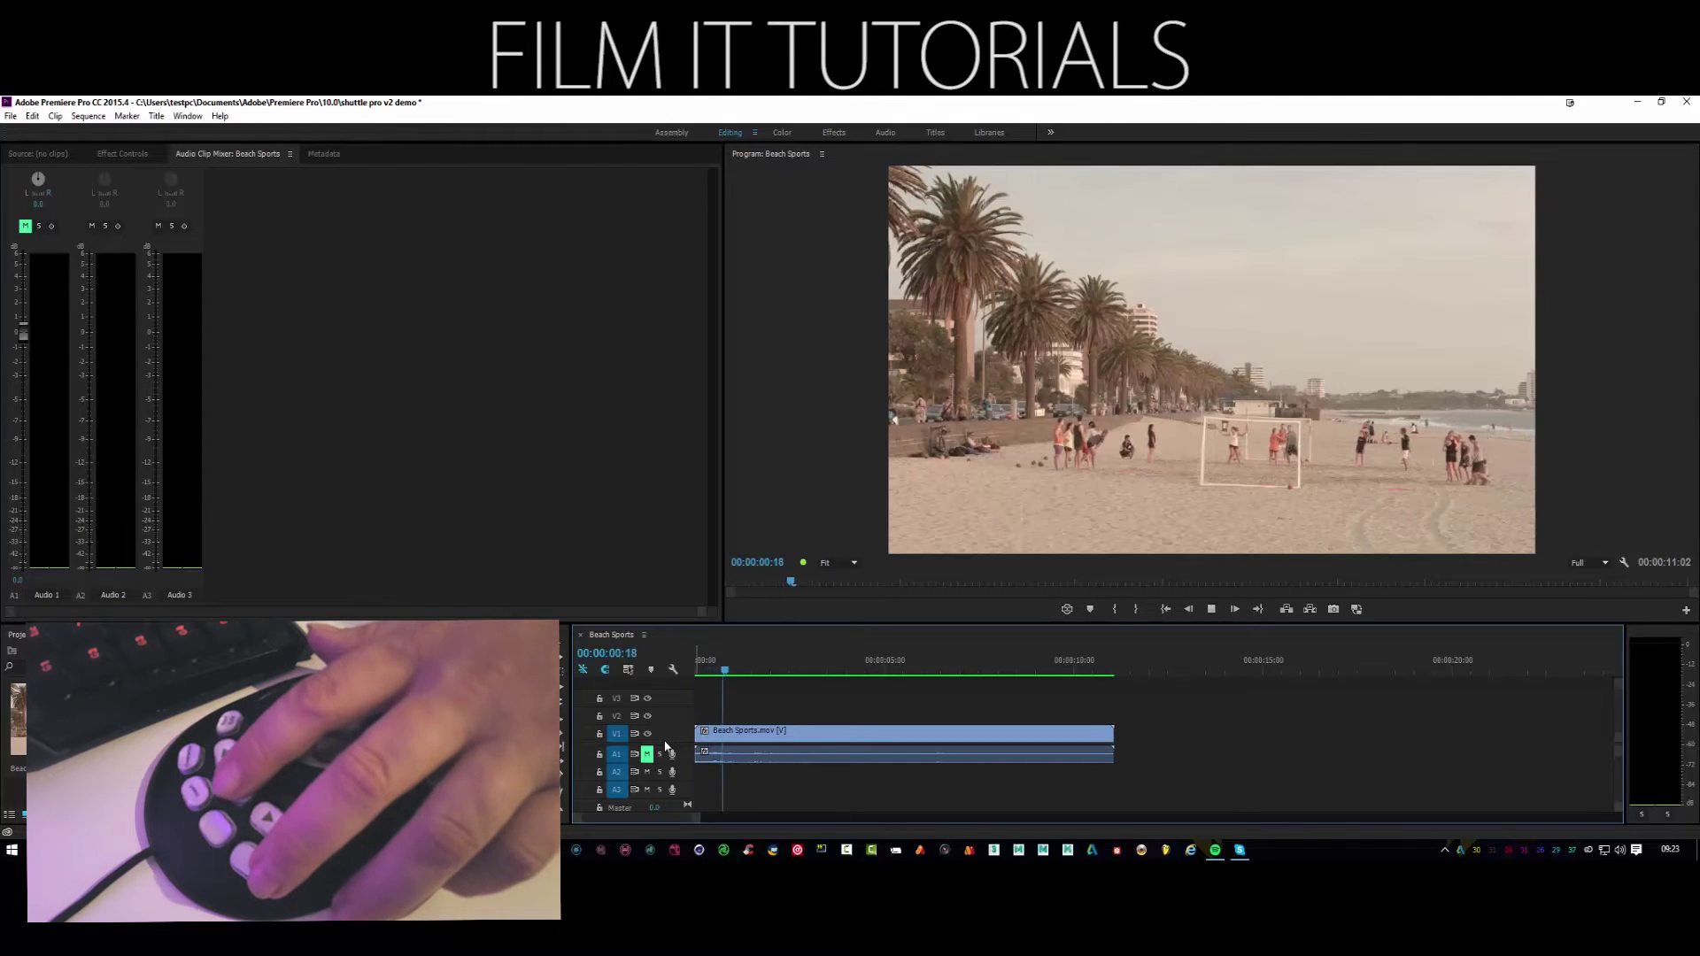
{"action": "key", "text": "space"}
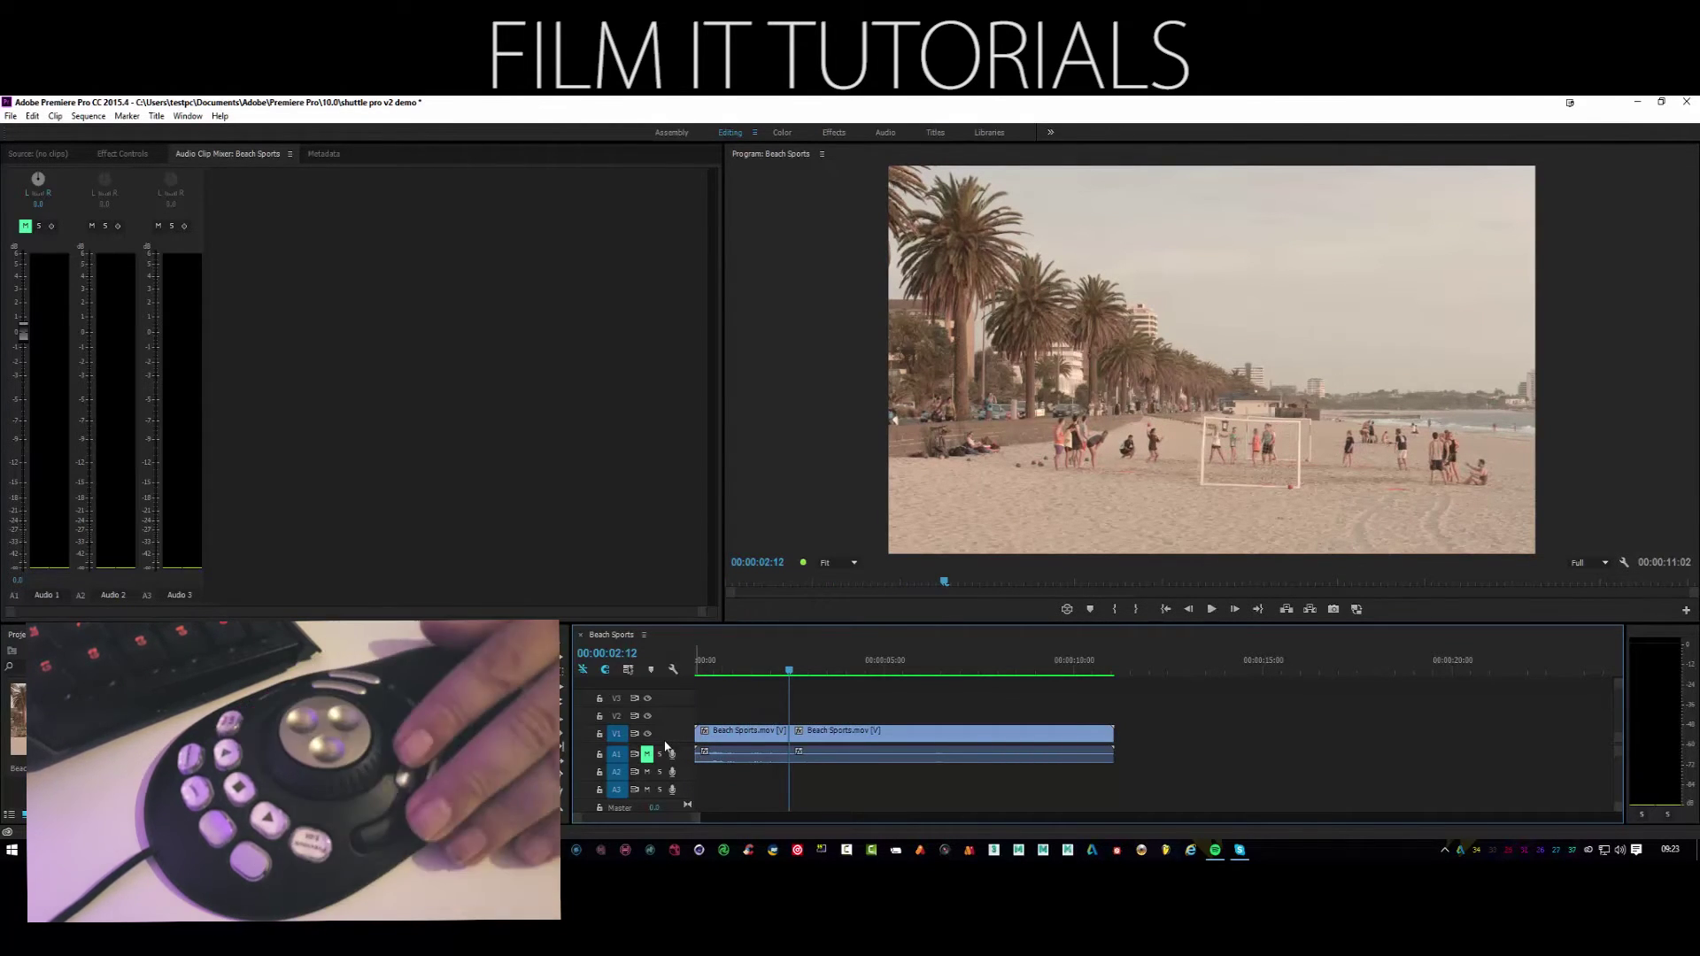
{"action": "key", "text": "space"}
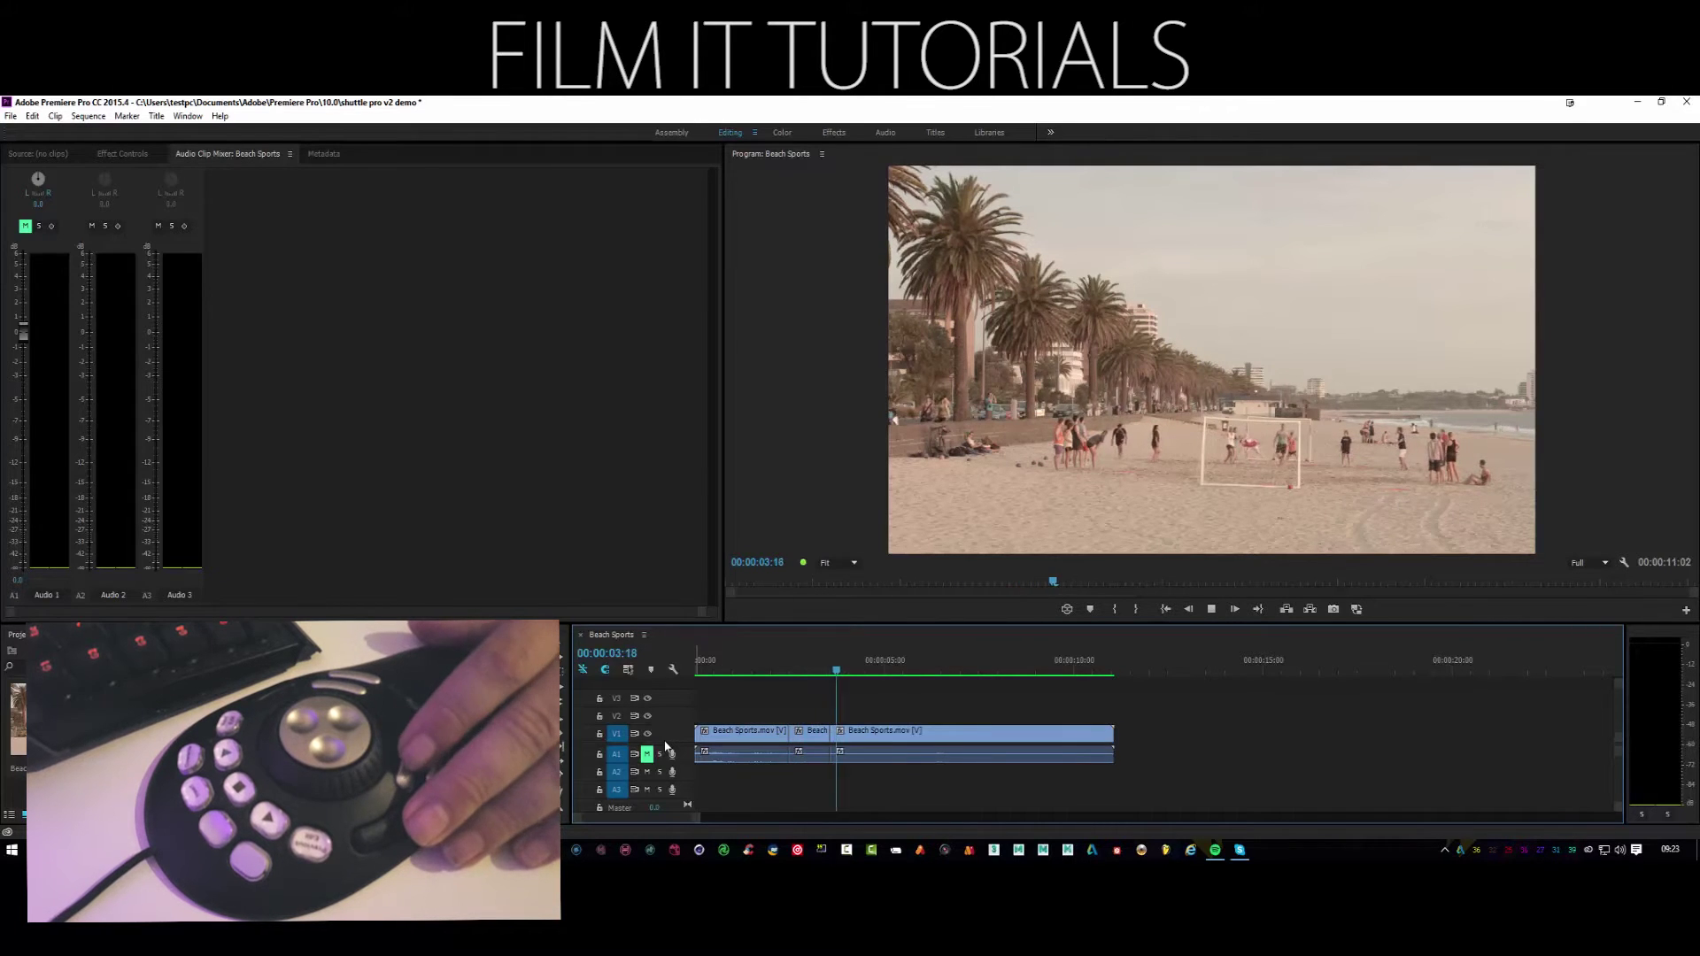
{"action": "key", "text": "ctrl+k"}
{"action": "key", "text": "ctrl+k"}
{"action": "key", "text": "ctrl+k"}
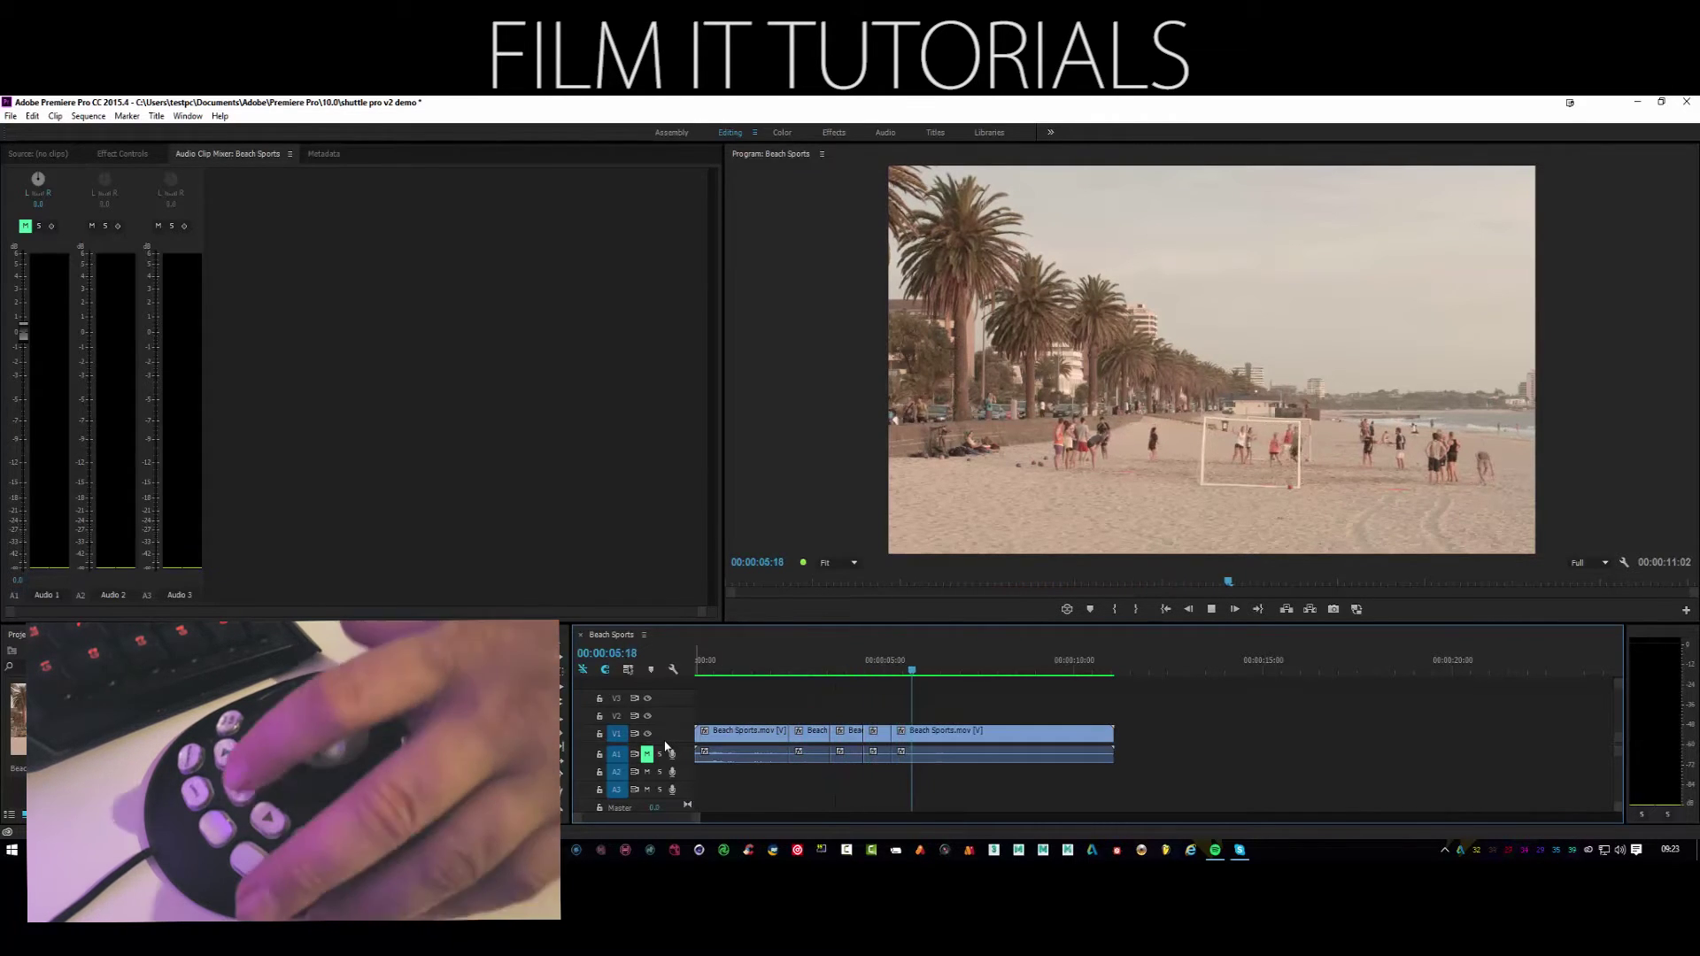
{"action": "key", "text": "ctrl+k"}
{"action": "key", "text": "space"}
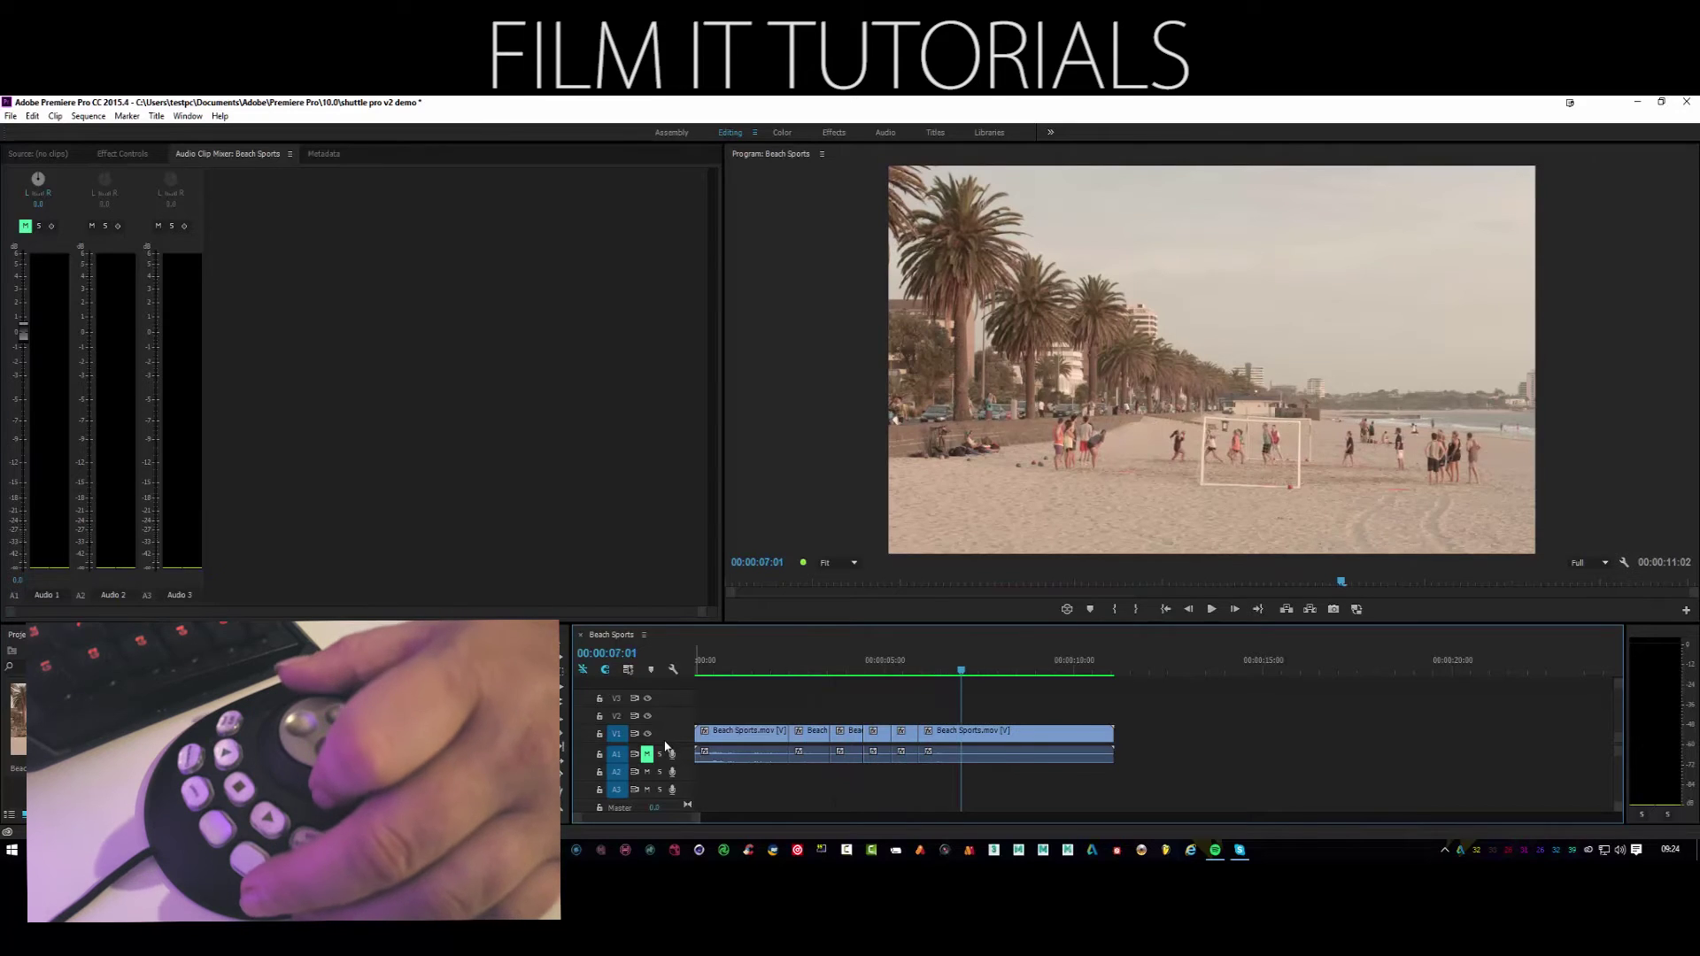
Jog the playhead back to 00:00:05:13 and forward to the last cut at 00:00:05:22
{"action": "key", "text": "Left"}
{"action": "key", "text": "Left"}
{"action": "key", "text": "Left"}
{"action": "key", "text": "Left"}
{"action": "key", "text": "Left"}
{"action": "key", "text": "Left"}
{"action": "key", "text": "Left"}
{"action": "key", "text": "Left"}
{"action": "key", "text": "Left"}
{"action": "key", "text": "Left"}
{"action": "key", "text": "Left"}
{"action": "key", "text": "Left"}
{"action": "key", "text": "Left"}
{"action": "key", "text": "Left"}
{"action": "key", "text": "Left"}
{"action": "key", "text": "Left"}
{"action": "key", "text": "Left"}
{"action": "key", "text": "Left"}
{"action": "key", "text": "Left"}
{"action": "key", "text": "Left"}
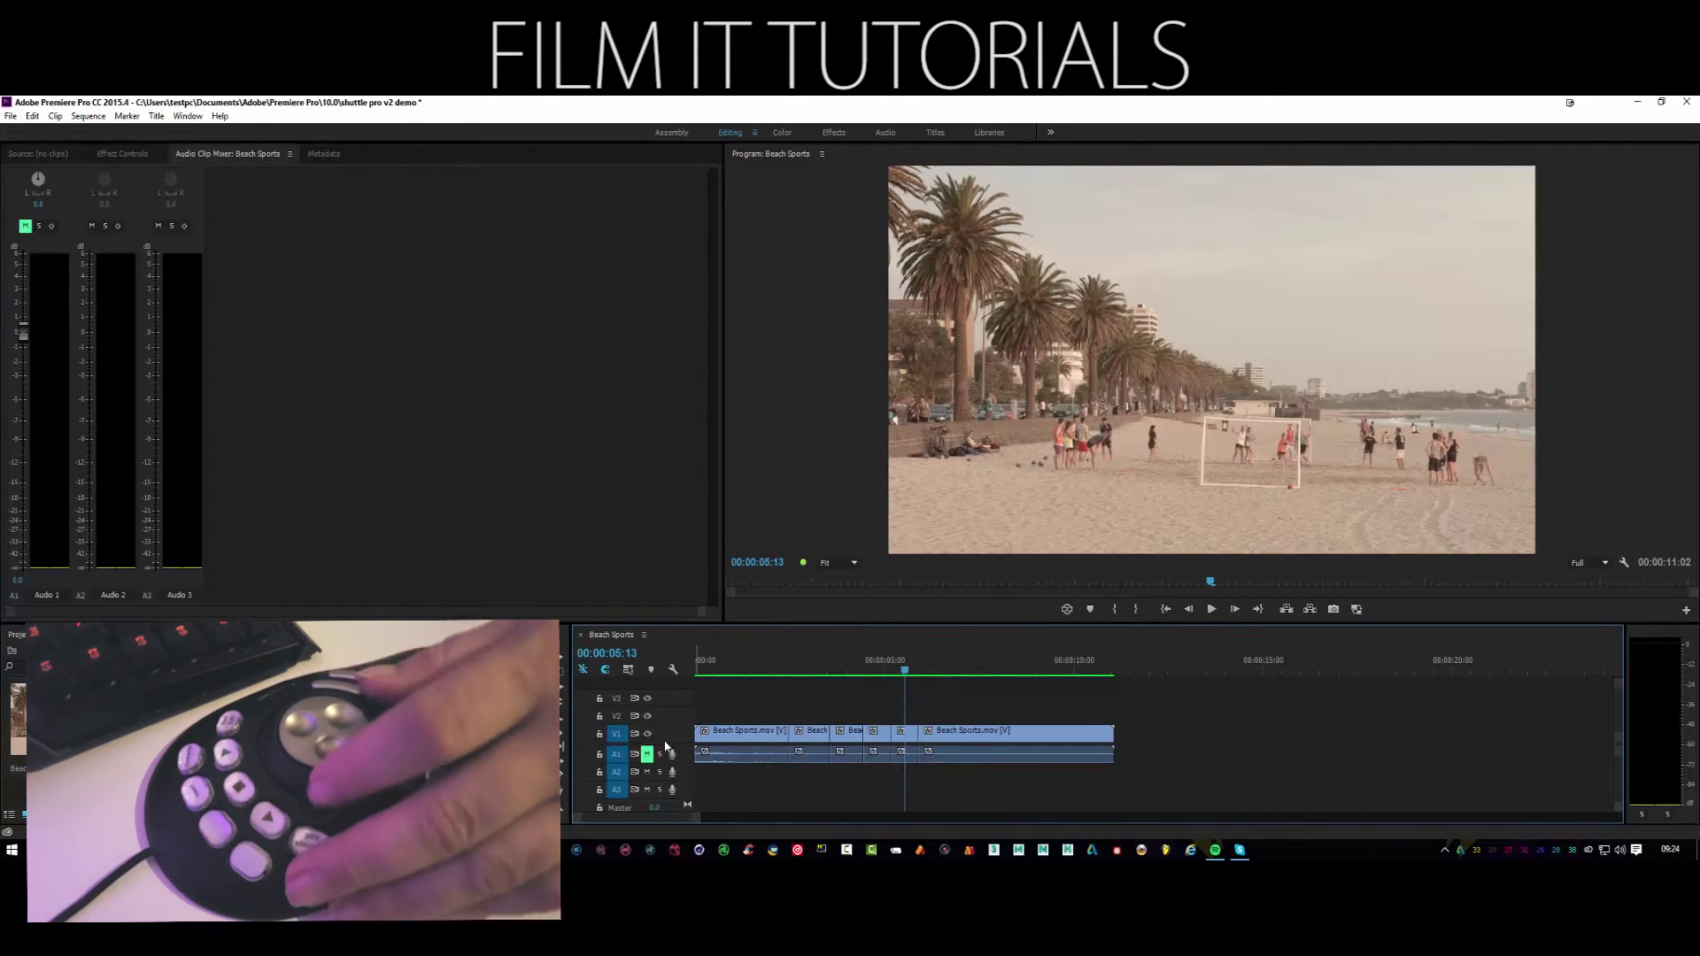
{"action": "key", "text": "minus"}
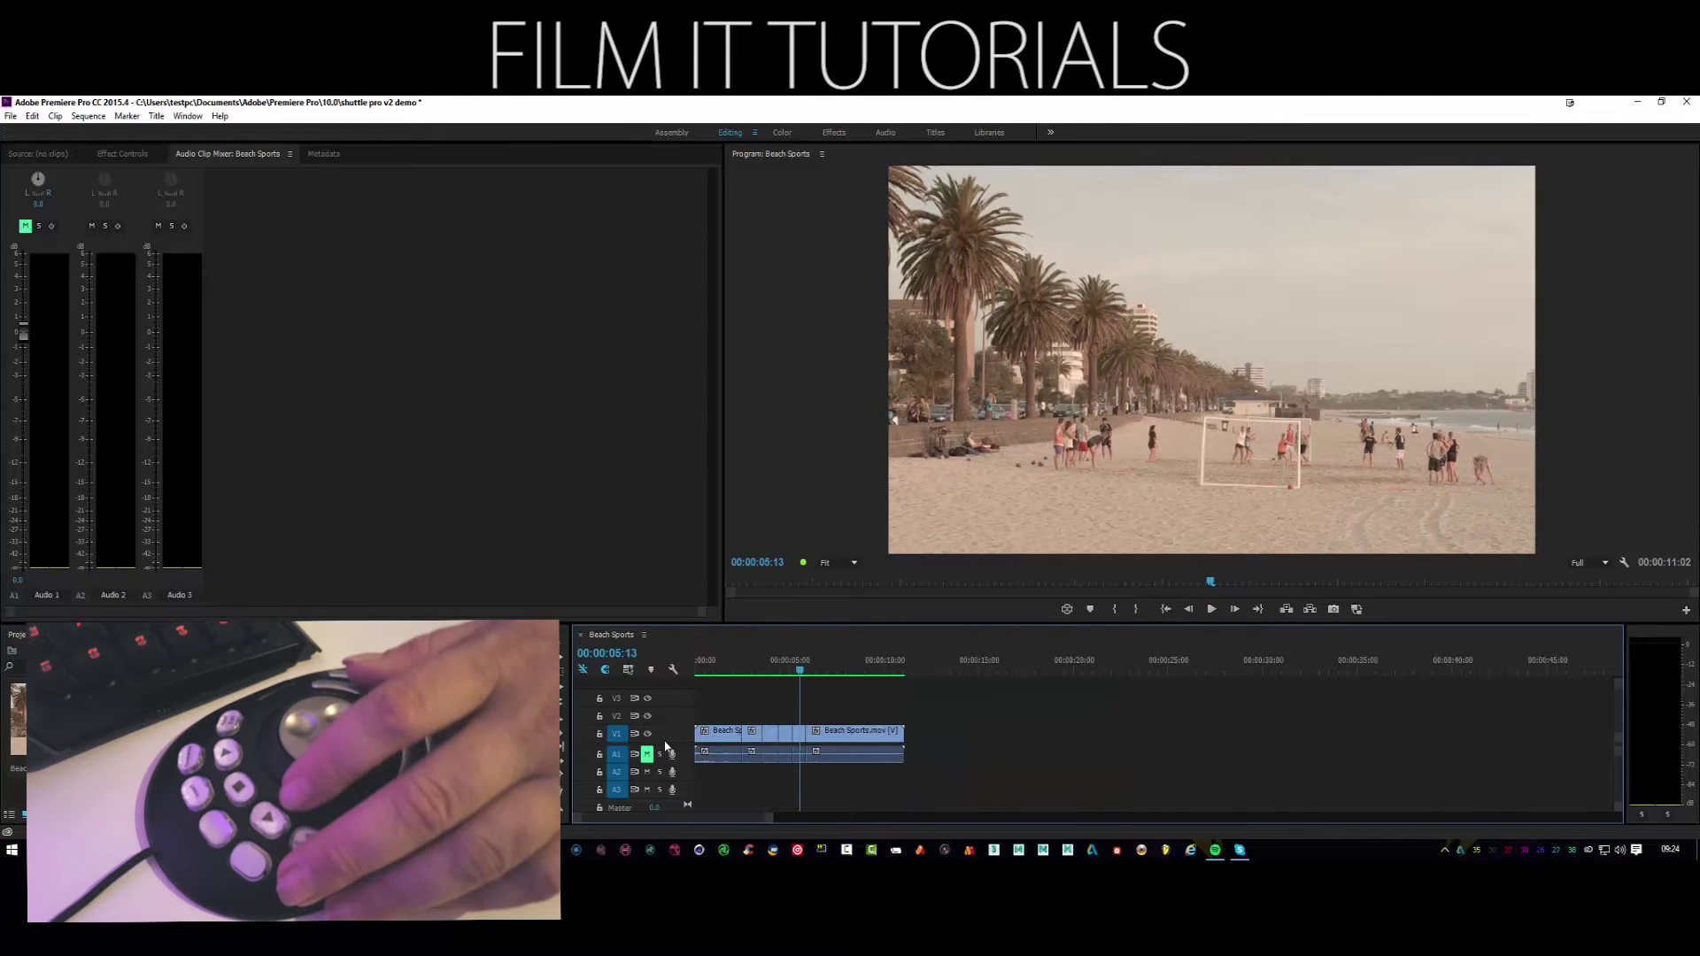
{"action": "key", "text": "Right"}
{"action": "key", "text": "Right"}
{"action": "key", "text": "Right"}
{"action": "key", "text": "Right"}
{"action": "key", "text": "Right"}
{"action": "key", "text": "Right"}
{"action": "key", "text": "Right"}
{"action": "key", "text": "Right"}
{"action": "key", "text": "Right"}
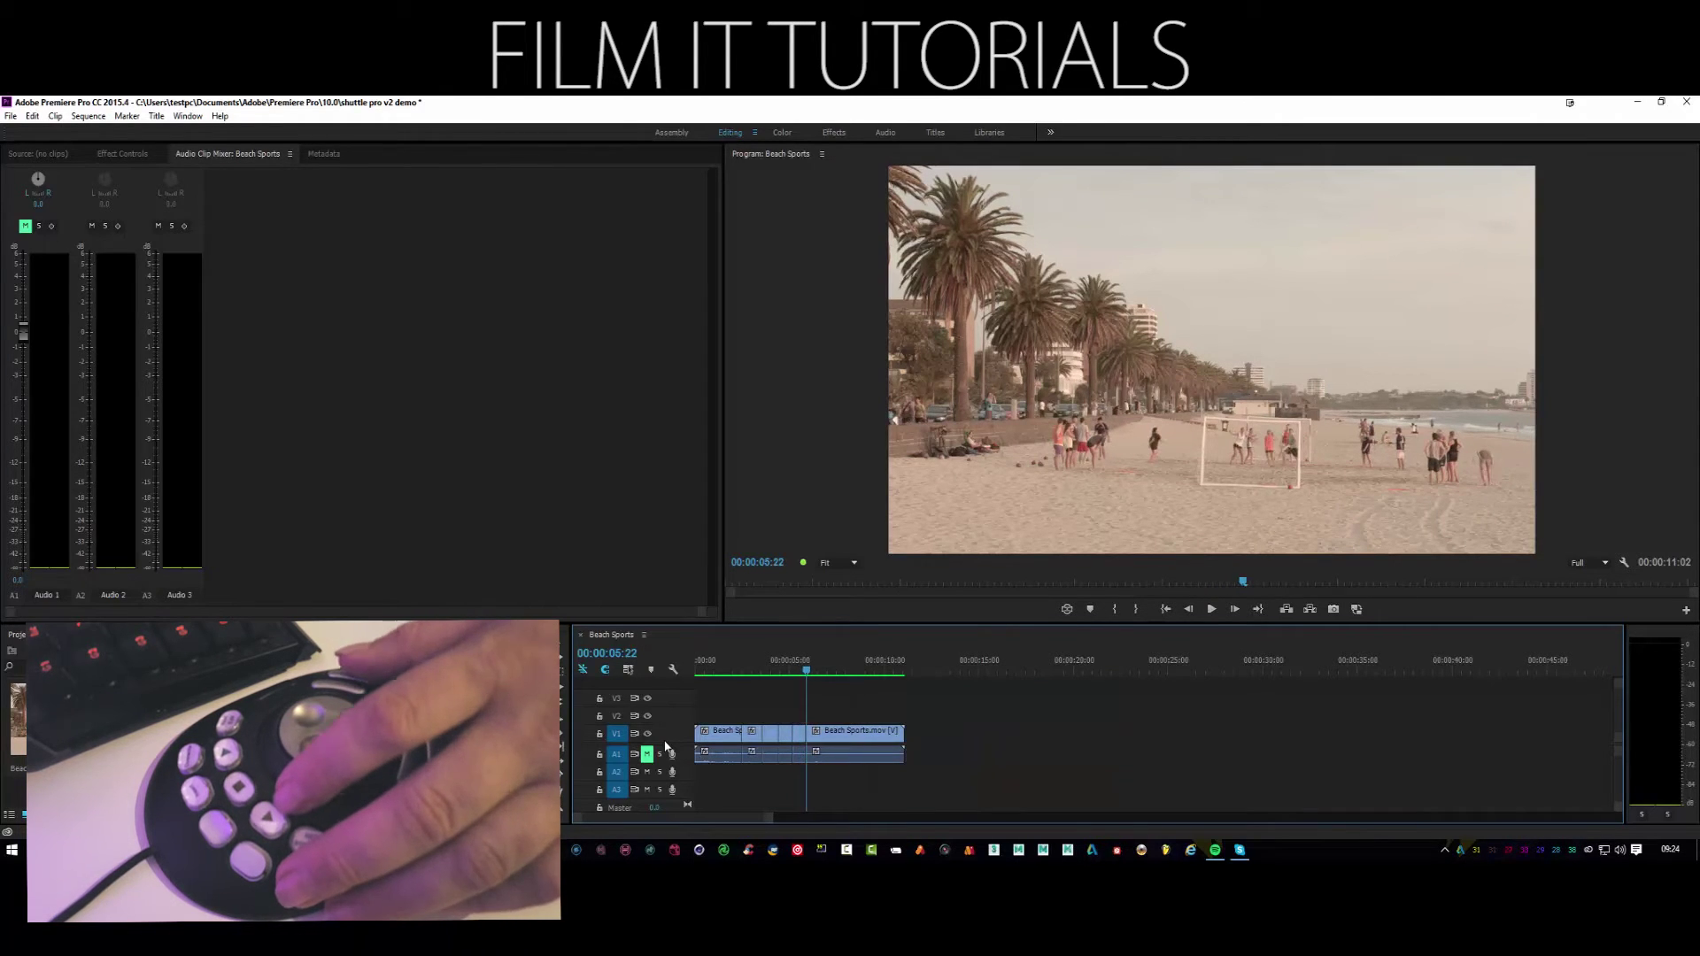
Zoom the Beach Sports timeline in and out repeatedly around the playhead, finishing zoomed out
{"action": "key", "text": "equal"}
{"action": "key", "text": "equal"}
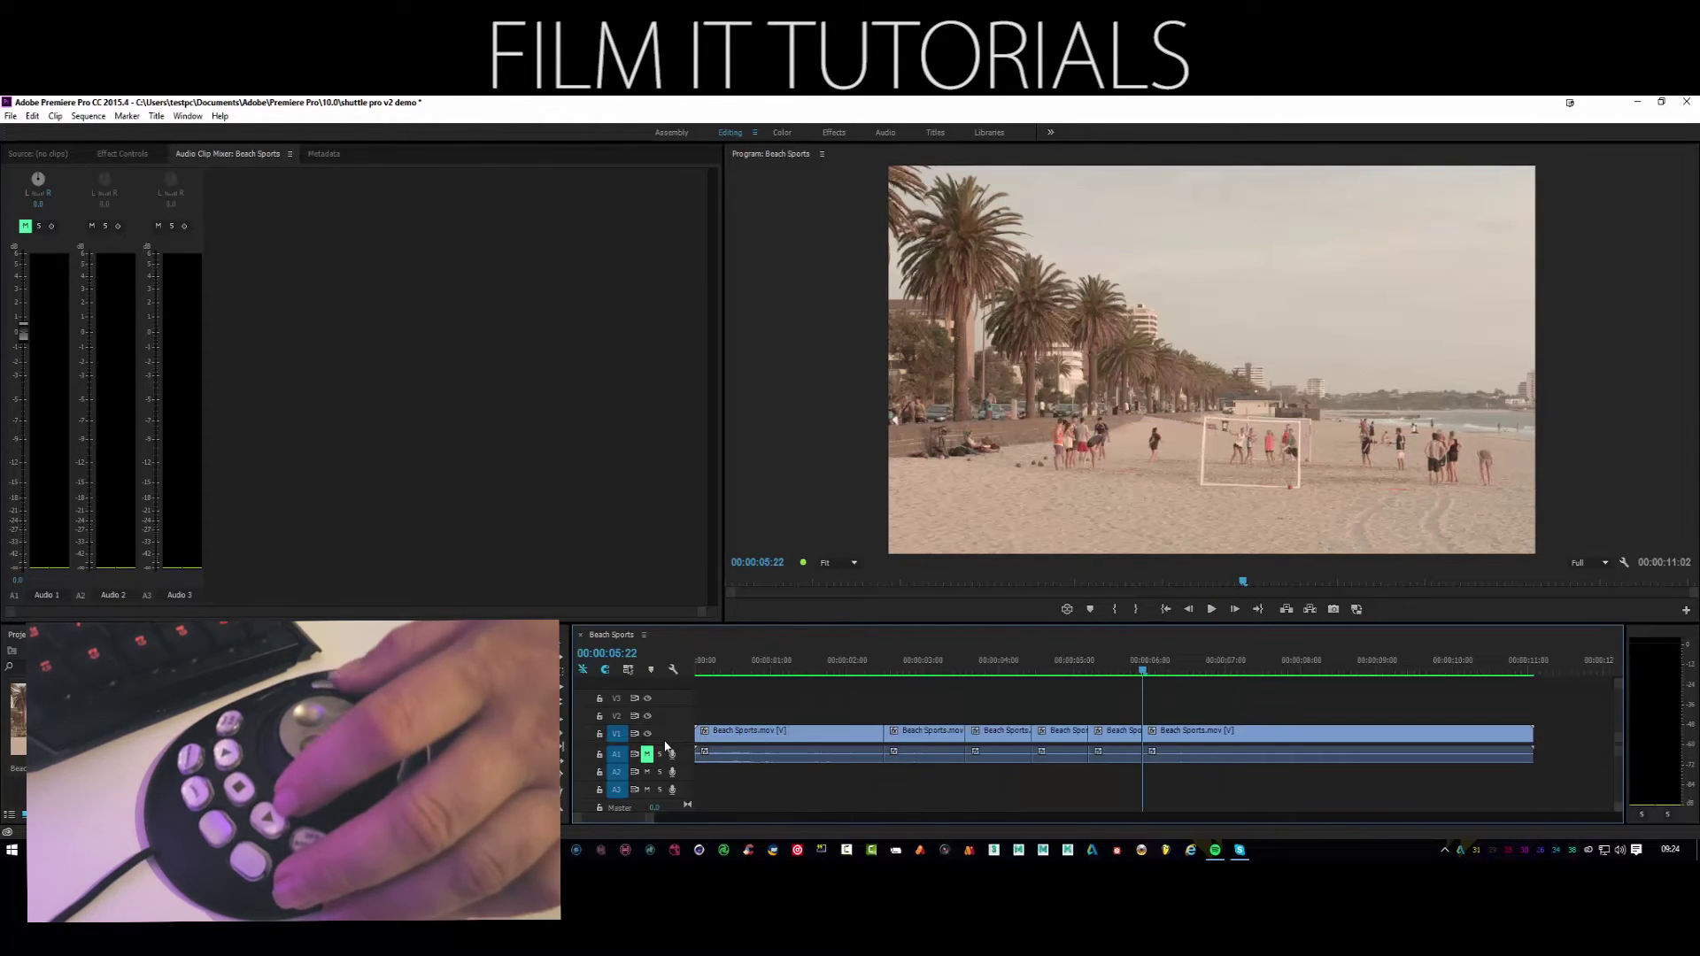
{"action": "key", "text": "minus"}
{"action": "key", "text": "minus"}
{"action": "key", "text": "minus"}
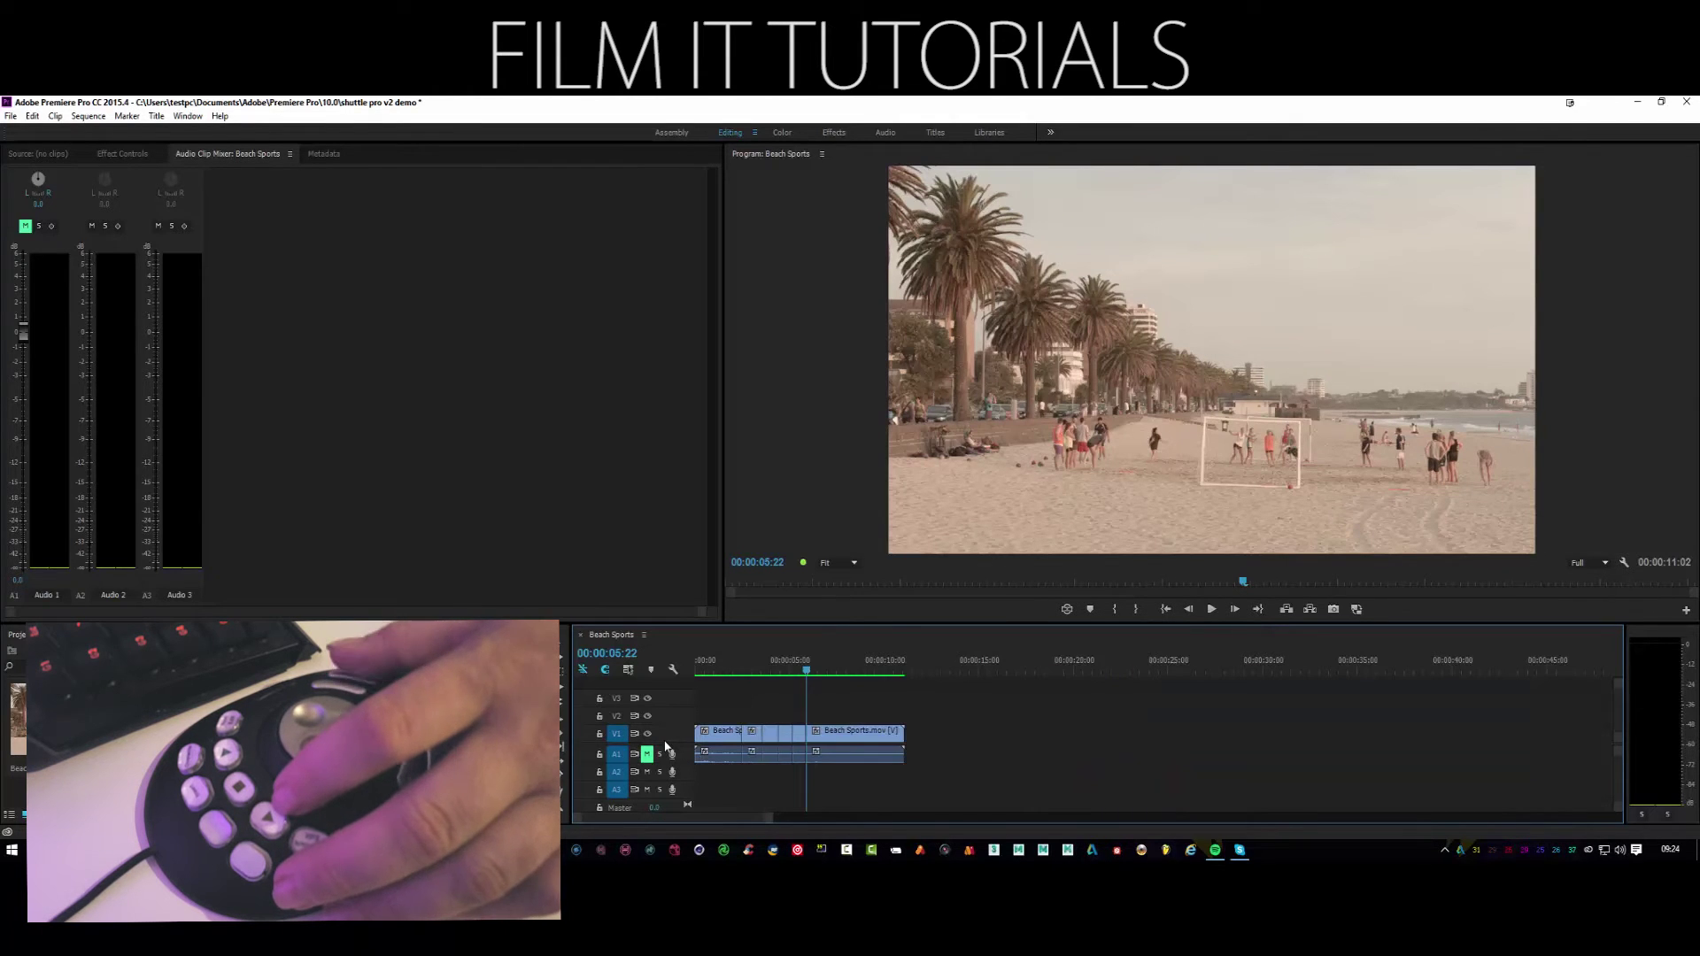
{"action": "key", "text": "equal"}
{"action": "key", "text": "equal"}
{"action": "key", "text": "equal"}
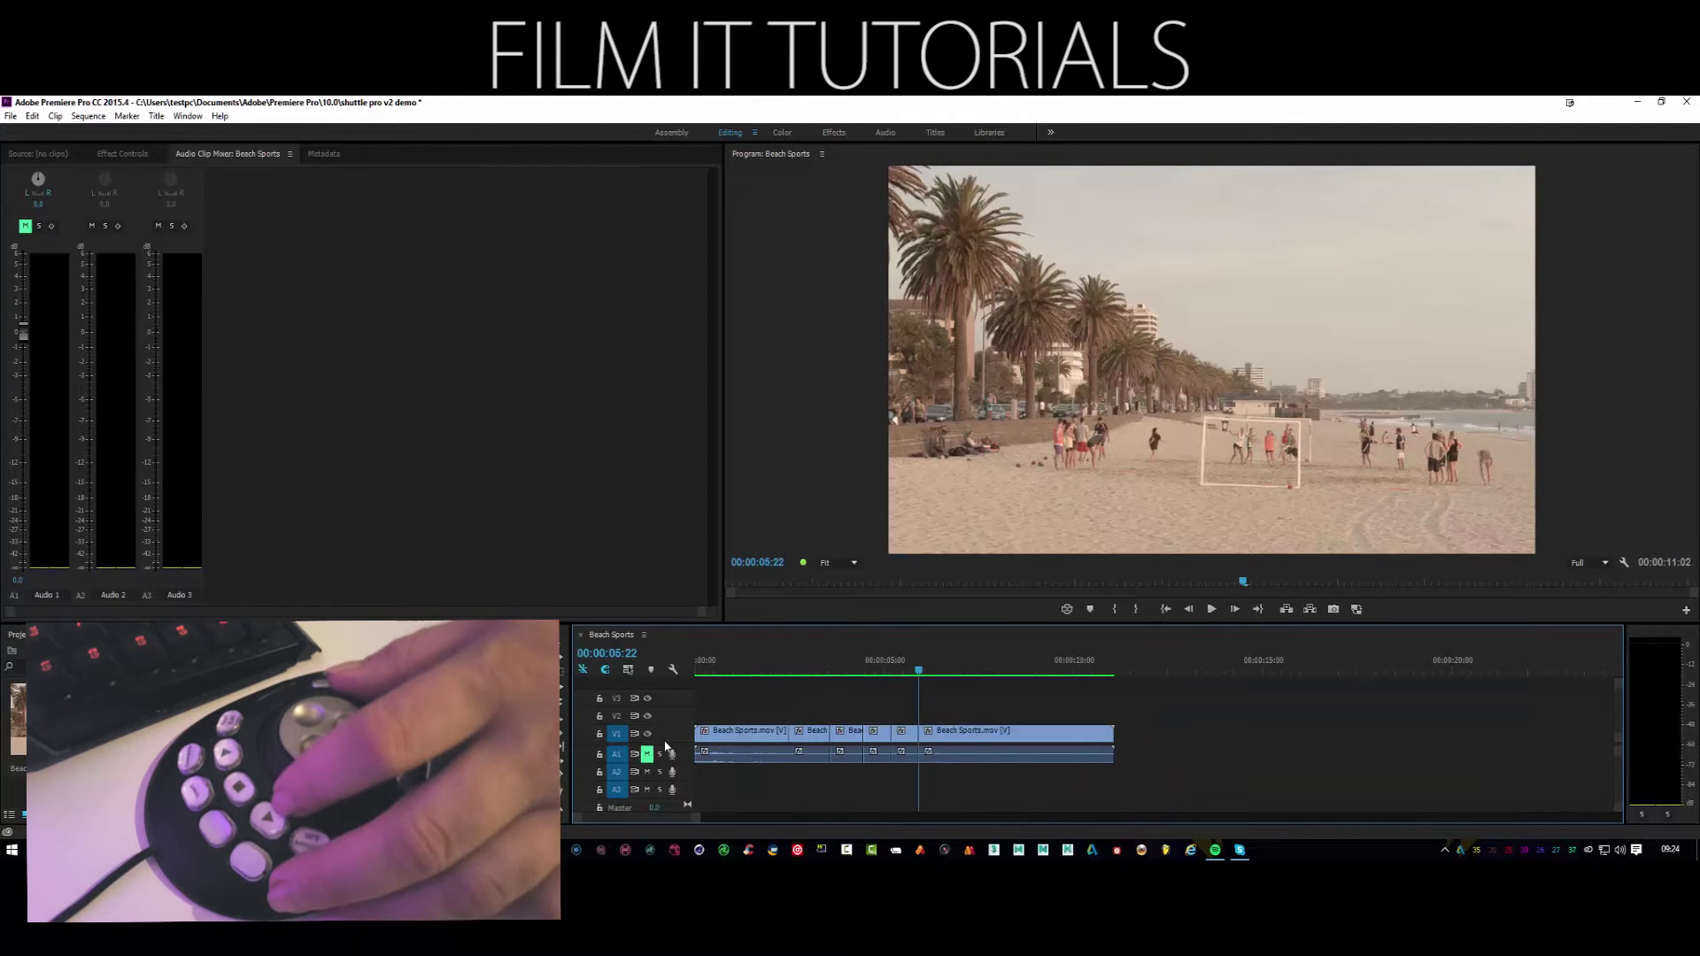
{"action": "key", "text": "minus"}
{"action": "key", "text": "minus"}
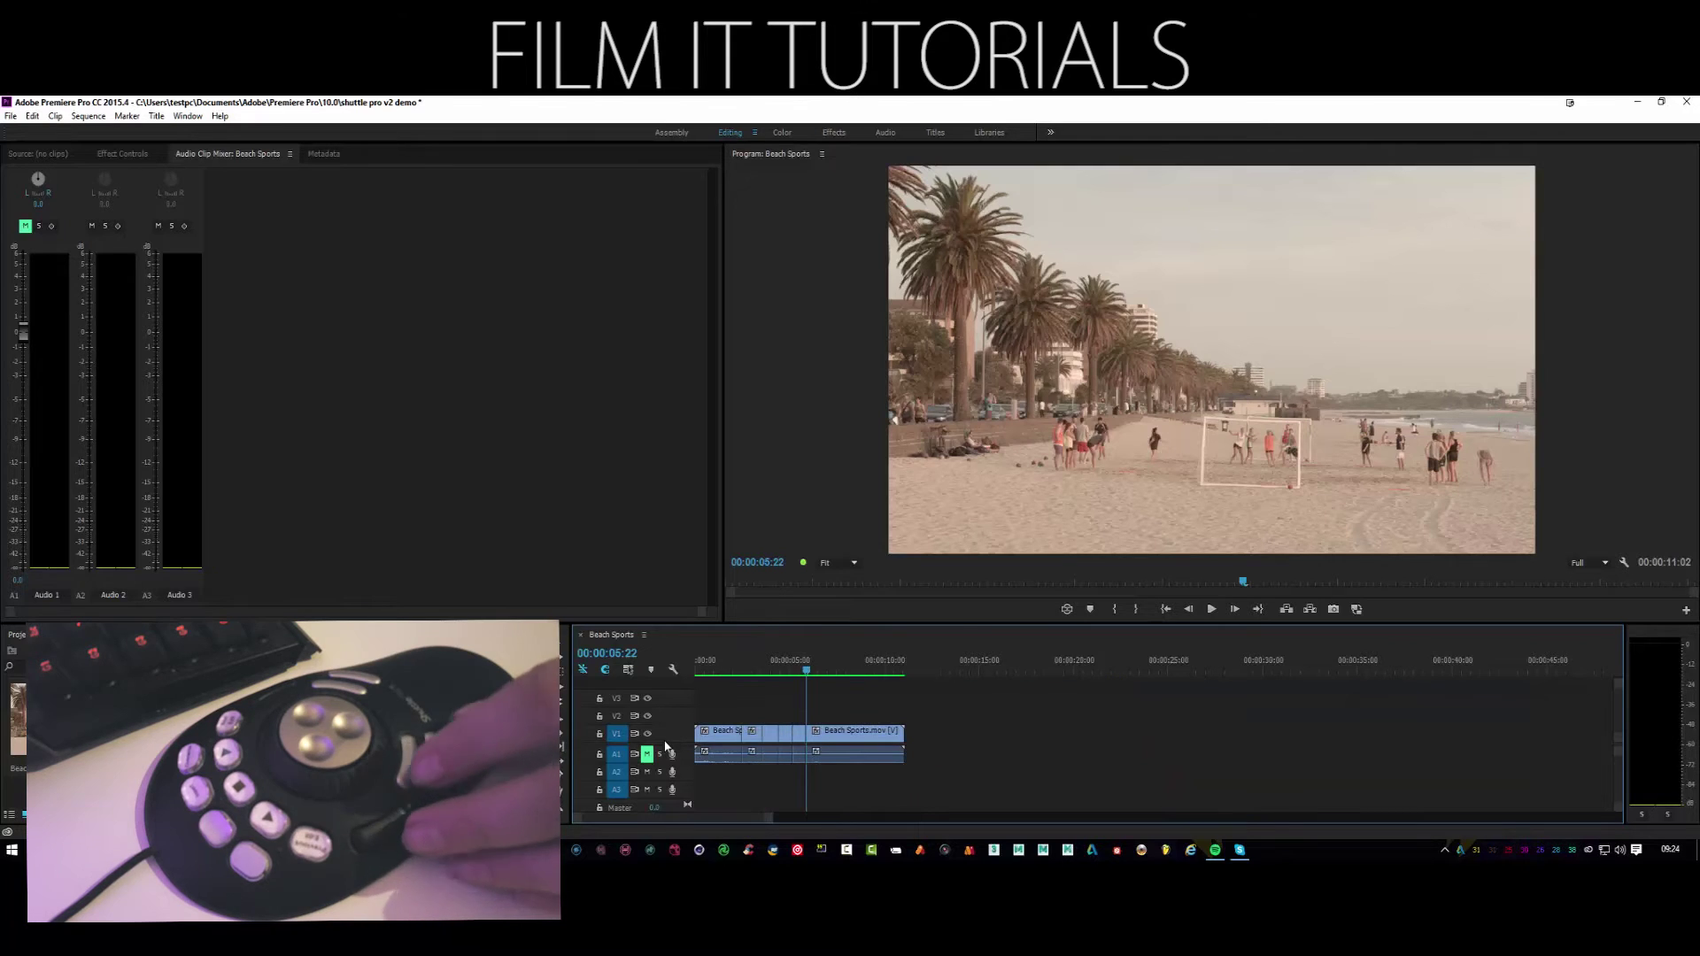
Nudge the playhead back to 00:00:05:09 and forward again to 00:00:05:14
{"action": "key", "text": "Left"}
{"action": "key", "text": "Left"}
{"action": "key", "text": "Left"}
{"action": "key", "text": "Left"}
{"action": "key", "text": "Left"}
{"action": "key", "text": "Left"}
{"action": "key", "text": "Left"}
{"action": "key", "text": "Left"}
{"action": "key", "text": "Left"}
{"action": "key", "text": "Left"}
{"action": "key", "text": "Left"}
{"action": "key", "text": "Left"}
{"action": "key", "text": "Left"}
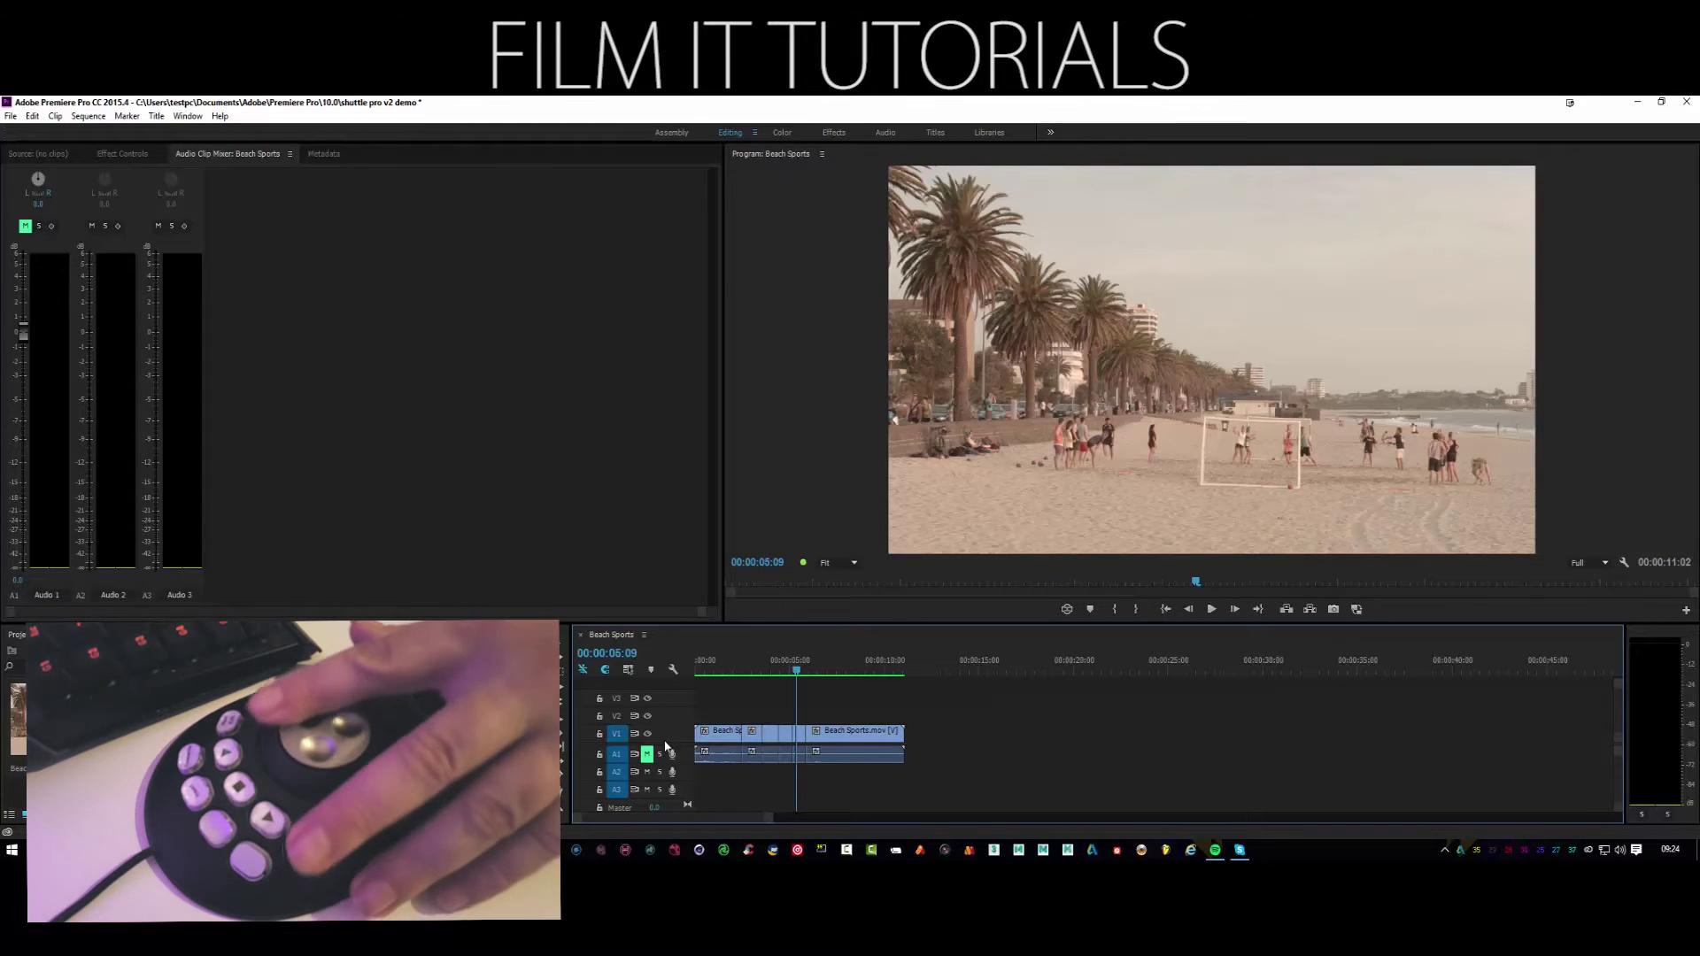
{"action": "key", "text": "Right"}
{"action": "key", "text": "Right"}
{"action": "key", "text": "Right"}
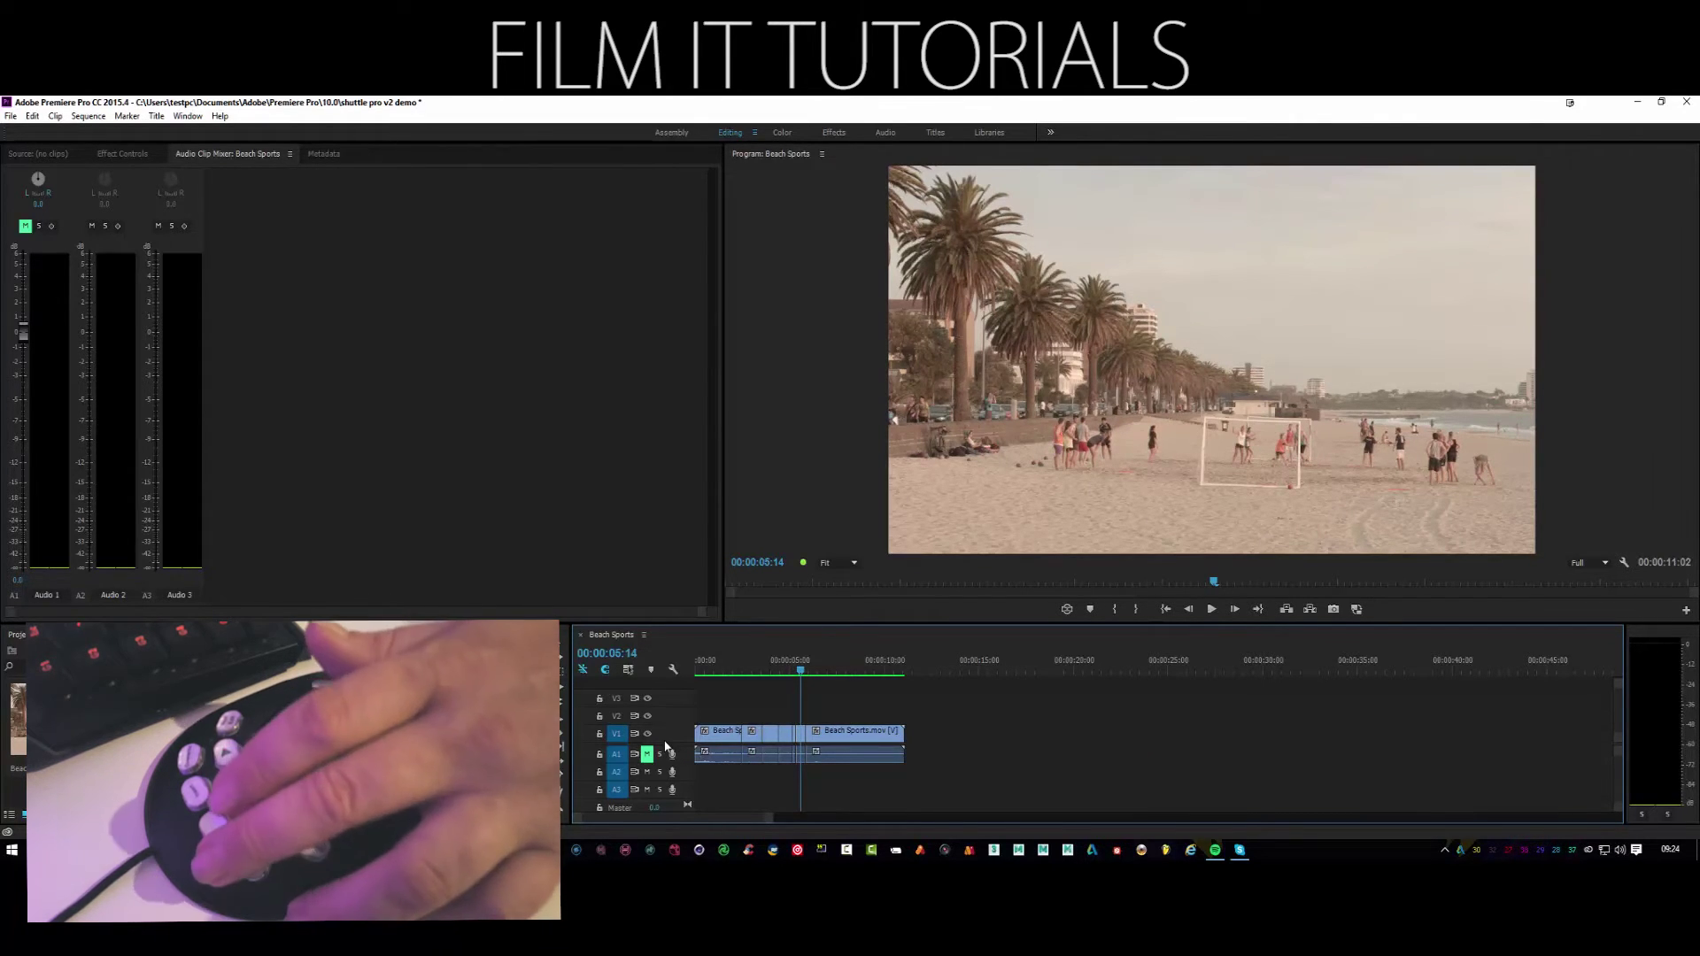
Open the New Sequence dialog and cancel it without creating a sequence
{"action": "key", "text": "ctrl+n"}
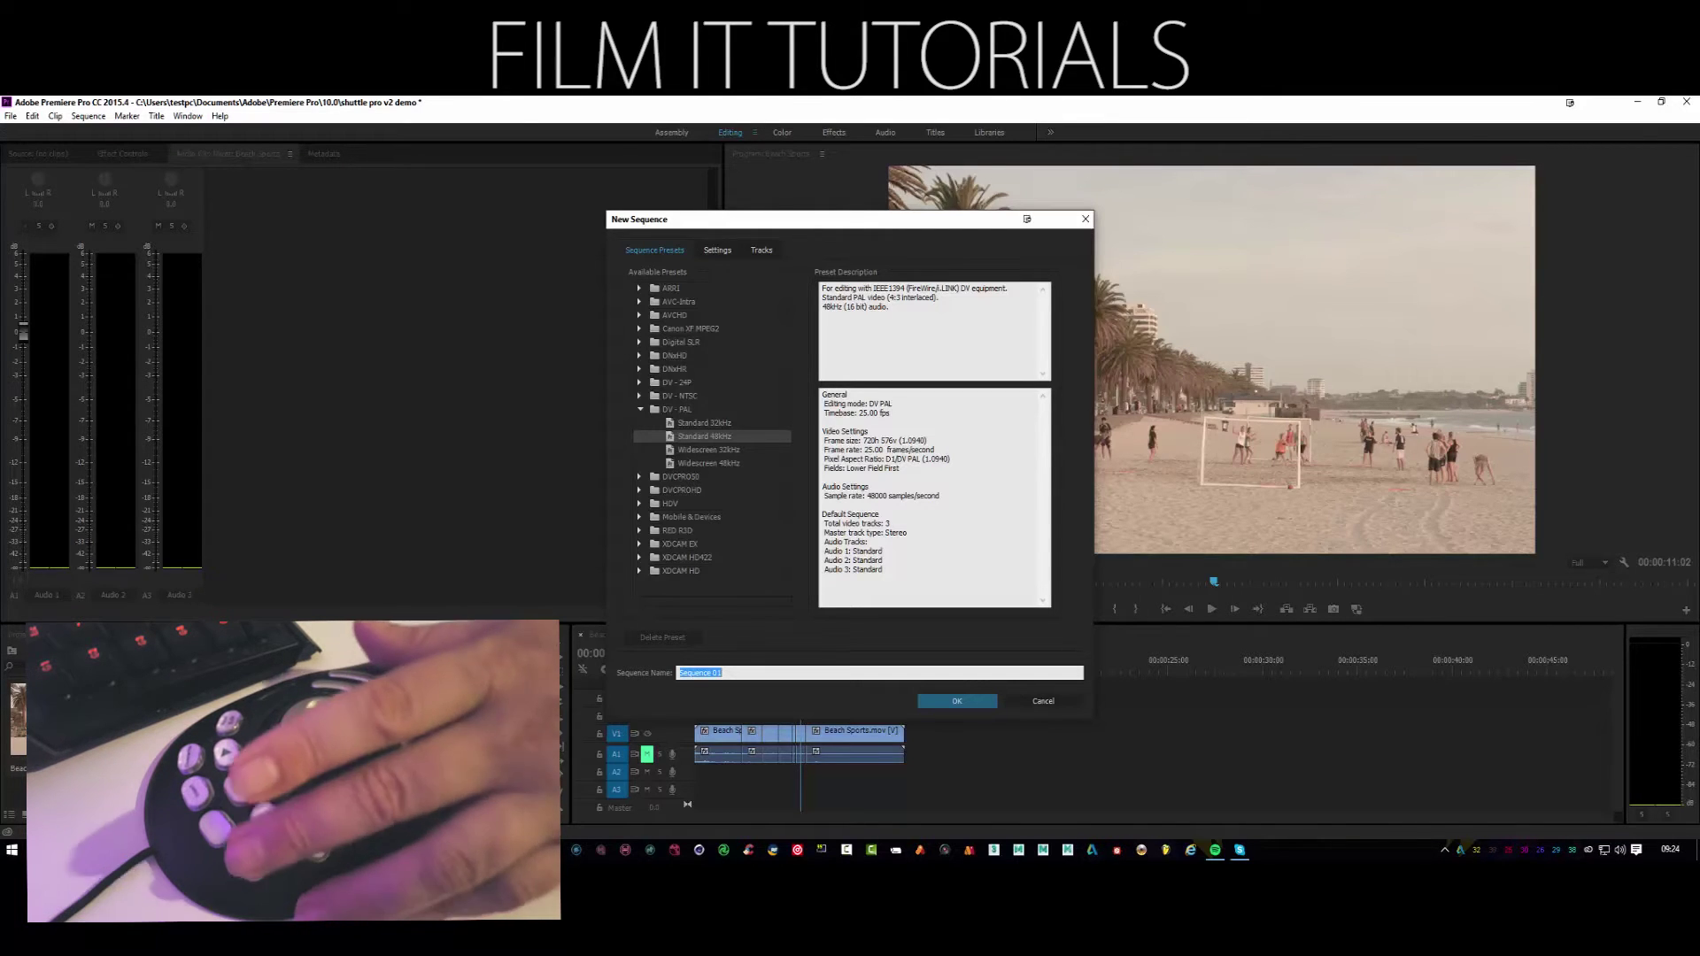
{"action": "left_click", "coordinate": [1079, 703]}
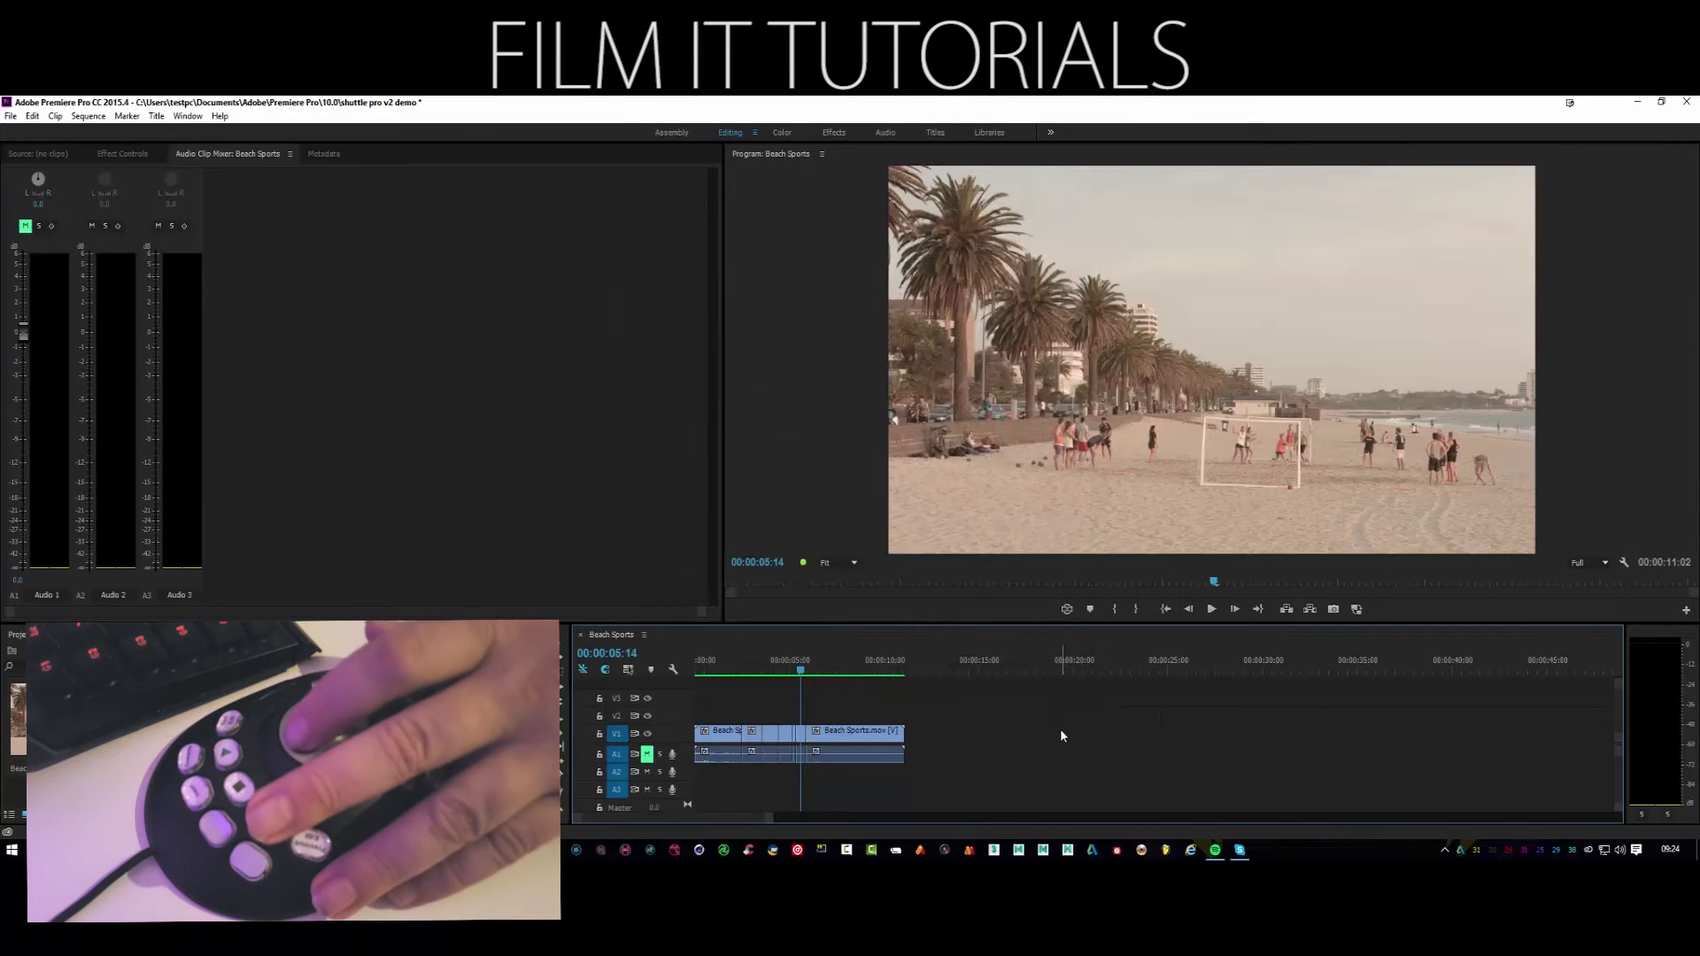
Jog the playhead steadily back through the cut segments to about 00:00:02:12
{"action": "key", "text": "Left"}
{"action": "key", "text": "Left"}
{"action": "key", "text": "Left"}
{"action": "key", "text": "Left"}
{"action": "key", "text": "Left"}
{"action": "key", "text": "Left"}
{"action": "key", "text": "Left"}
{"action": "key", "text": "Left"}
{"action": "key", "text": "Left"}
{"action": "key", "text": "Left"}
{"action": "key", "text": "Left"}
{"action": "key", "text": "Left"}
{"action": "key", "text": "Left"}
{"action": "key", "text": "Left"}
{"action": "key", "text": "Left"}
{"action": "key", "text": "Left"}
{"action": "key", "text": "Left"}
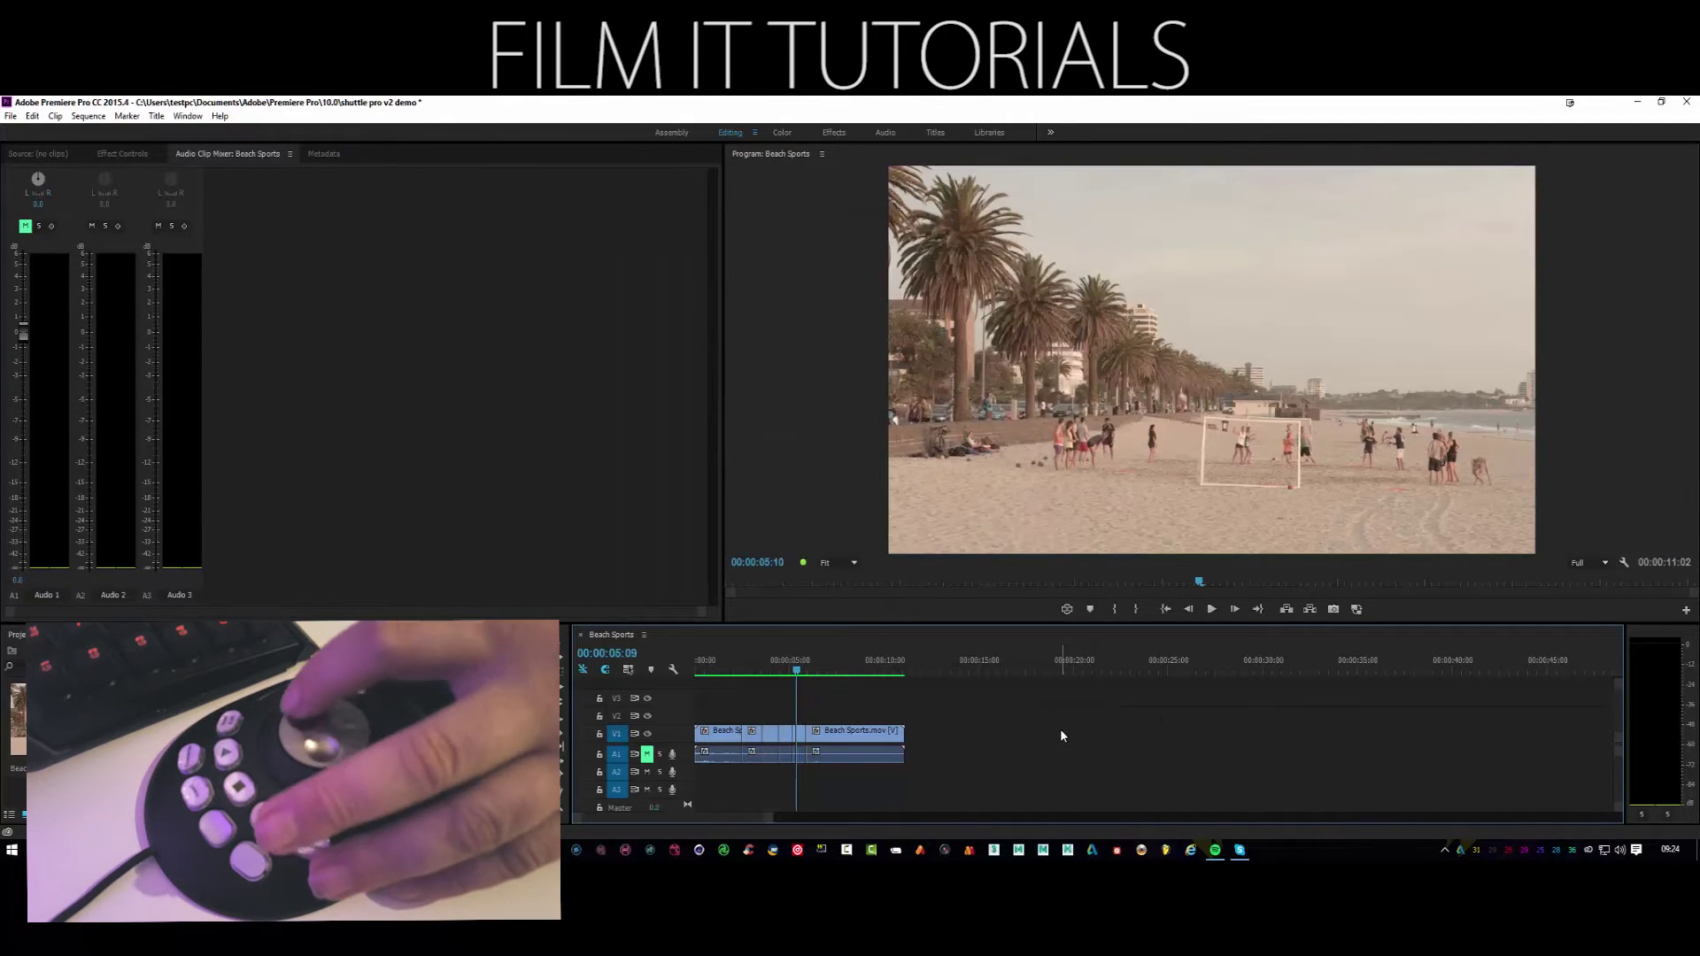
{"action": "key", "text": "Left"}
{"action": "key", "text": "Left"}
{"action": "key", "text": "Left"}
{"action": "key", "text": "Left"}
{"action": "key", "text": "Left"}
{"action": "key", "text": "Left"}
{"action": "key", "text": "Left"}
{"action": "key", "text": "Left"}
{"action": "key", "text": "Left"}
{"action": "key", "text": "Left"}
{"action": "key", "text": "Left"}
{"action": "key", "text": "Left"}
{"action": "key", "text": "Left"}
{"action": "key", "text": "Left"}
{"action": "key", "text": "Left"}
{"action": "key", "text": "Left"}
{"action": "key", "text": "Left"}
{"action": "key", "text": "Left"}
{"action": "key", "text": "Left"}
{"action": "key", "text": "Left"}
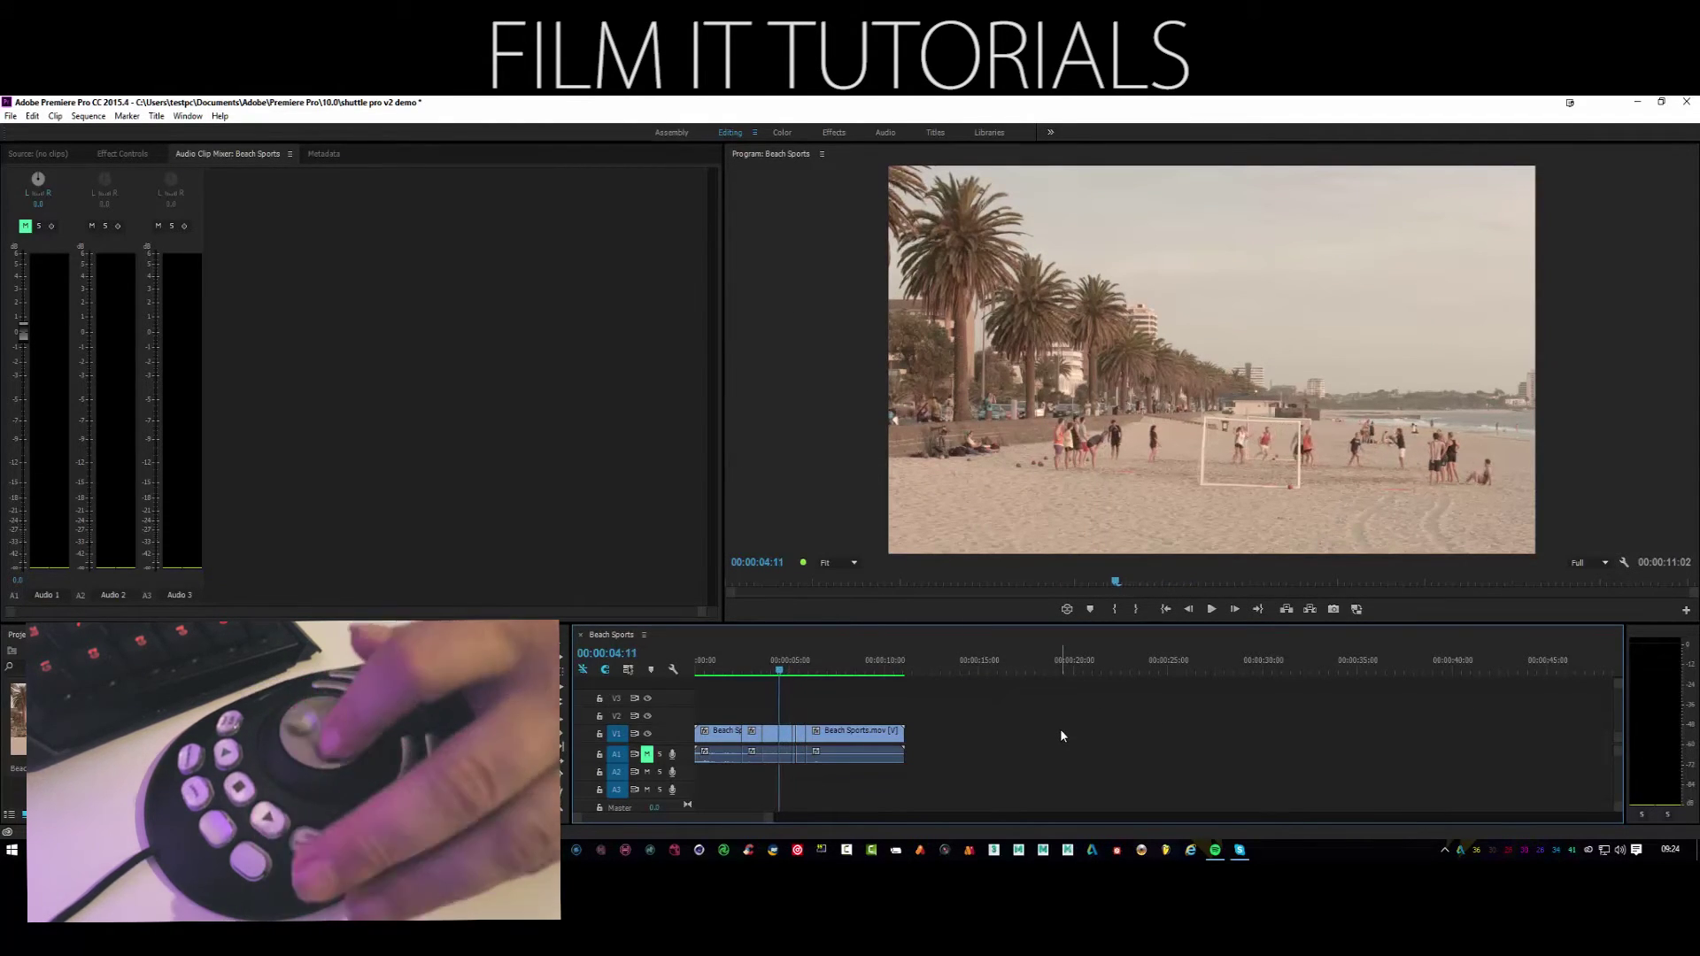
{"action": "key", "text": "Left"}
{"action": "key", "text": "Left"}
{"action": "key", "text": "Left"}
{"action": "key", "text": "Left"}
{"action": "key", "text": "Left"}
{"action": "key", "text": "Left"}
{"action": "key", "text": "Left"}
{"action": "key", "text": "Left"}
{"action": "key", "text": "Left"}
{"action": "key", "text": "Left"}
{"action": "key", "text": "Left"}
{"action": "key", "text": "Left"}
{"action": "key", "text": "Left"}
{"action": "key", "text": "Left"}
{"action": "key", "text": "Left"}
{"action": "key", "text": "Left"}
{"action": "key", "text": "Left"}
{"action": "key", "text": "Left"}
{"action": "key", "text": "Left"}
{"action": "key", "text": "Left"}
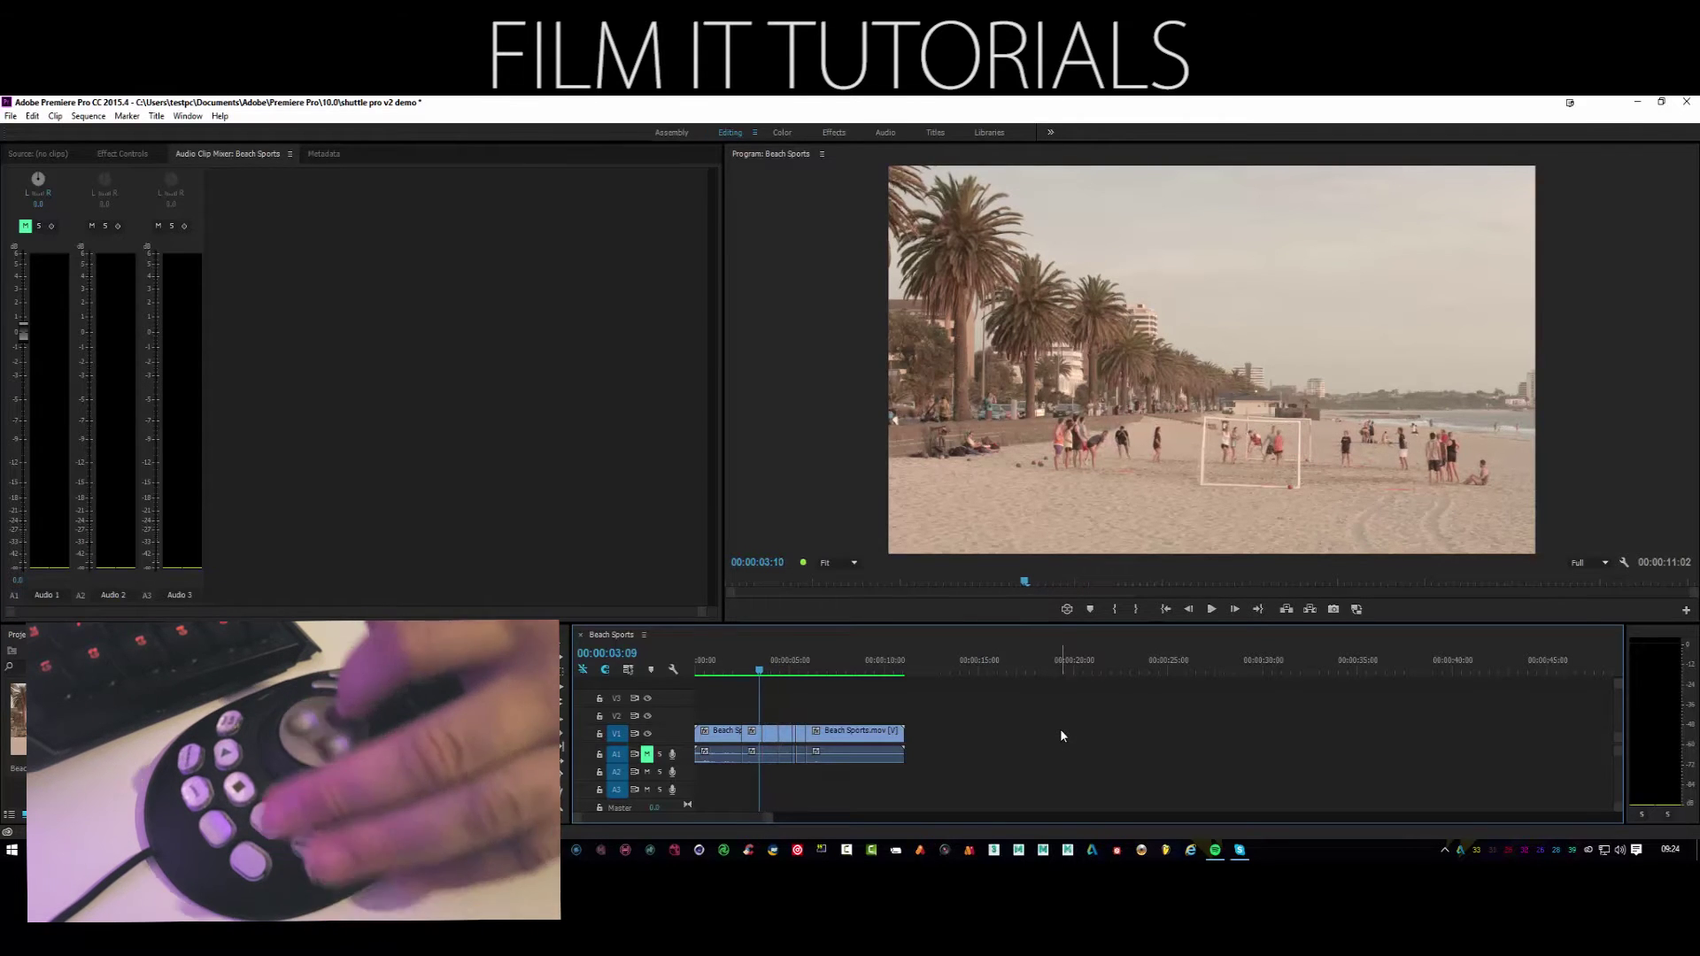
{"action": "key", "text": "Left"}
{"action": "key", "text": "Left"}
{"action": "key", "text": "Left"}
{"action": "key", "text": "Left"}
{"action": "key", "text": "Left"}
{"action": "key", "text": "Left"}
{"action": "key", "text": "Left"}
{"action": "key", "text": "Left"}
{"action": "key", "text": "Left"}
{"action": "key", "text": "Left"}
{"action": "key", "text": "Left"}
{"action": "key", "text": "Left"}
{"action": "key", "text": "Left"}
{"action": "key", "text": "Left"}
{"action": "key", "text": "Left"}
{"action": "key", "text": "Left"}
{"action": "key", "text": "Left"}
{"action": "key", "text": "Left"}
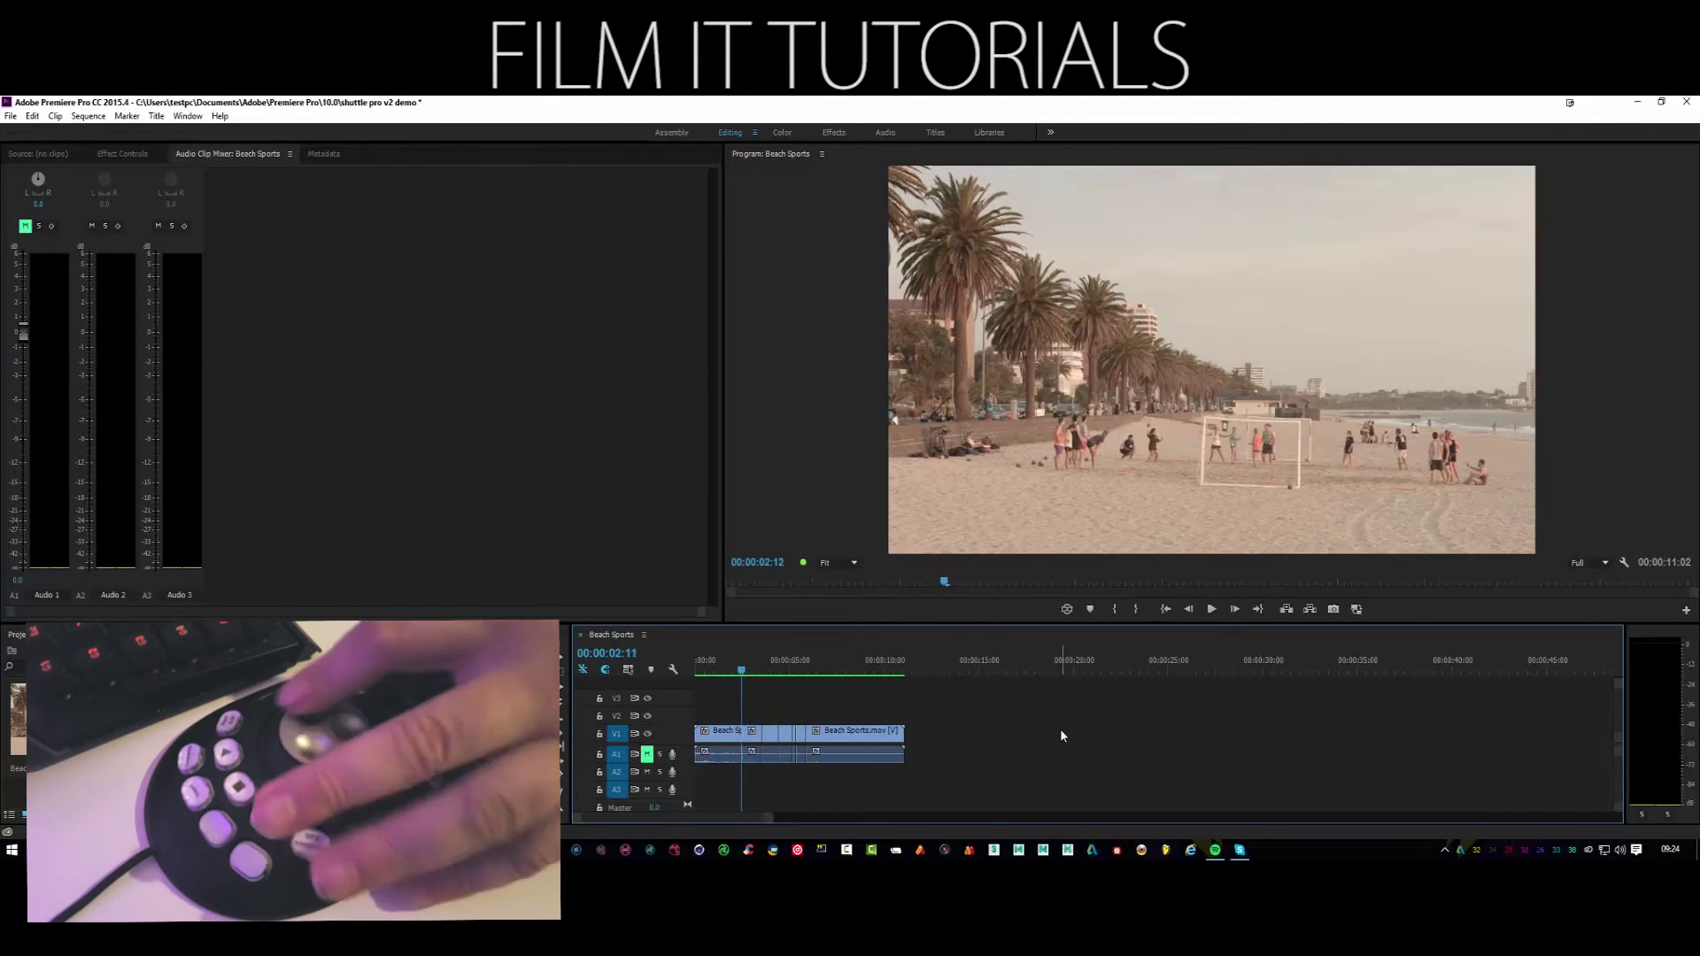
Jog the playhead forward to about 00:00:02:20 and back to 00:00:01:01
{"action": "key", "text": "Right"}
{"action": "key", "text": "Right"}
{"action": "key", "text": "Right"}
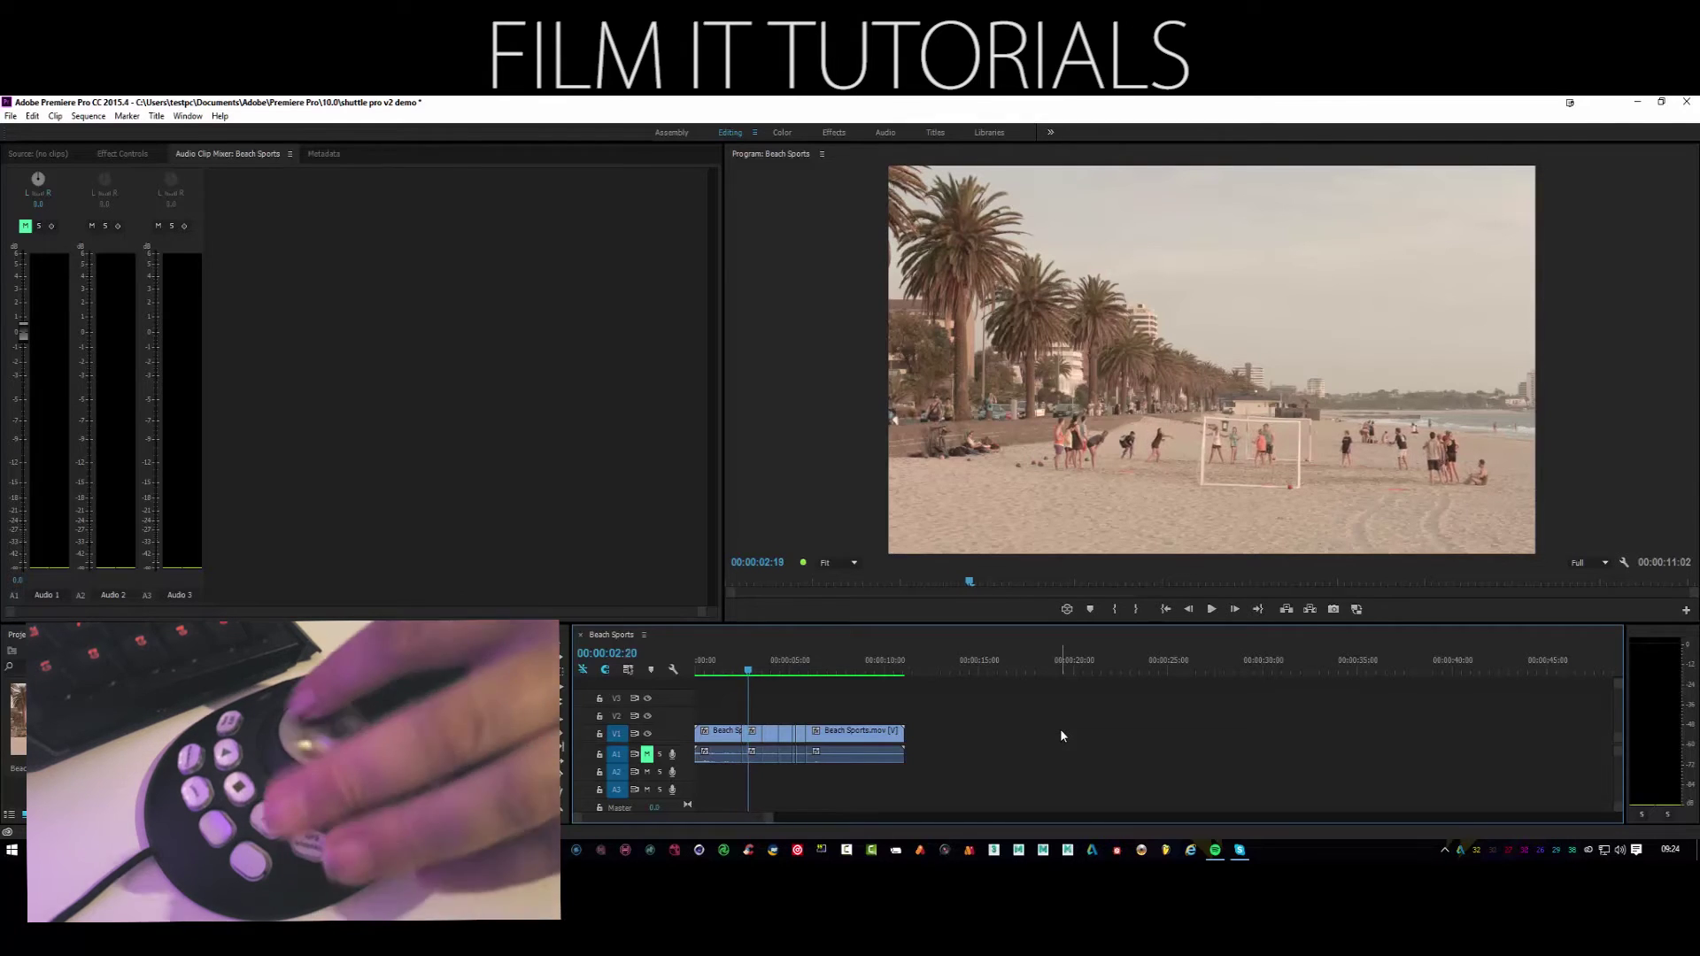
{"action": "key", "text": "Left"}
{"action": "key", "text": "Left"}
{"action": "key", "text": "Left"}
{"action": "key", "text": "Left"}
{"action": "key", "text": "Left"}
{"action": "key", "text": "Left"}
{"action": "key", "text": "Left"}
{"action": "key", "text": "Left"}
{"action": "key", "text": "Left"}
{"action": "key", "text": "Left"}
{"action": "key", "text": "Left"}
{"action": "key", "text": "Left"}
{"action": "key", "text": "Left"}
{"action": "key", "text": "Left"}
{"action": "key", "text": "Left"}
{"action": "key", "text": "Left"}
{"action": "key", "text": "Left"}
{"action": "key", "text": "Left"}
{"action": "key", "text": "Left"}
{"action": "key", "text": "Left"}
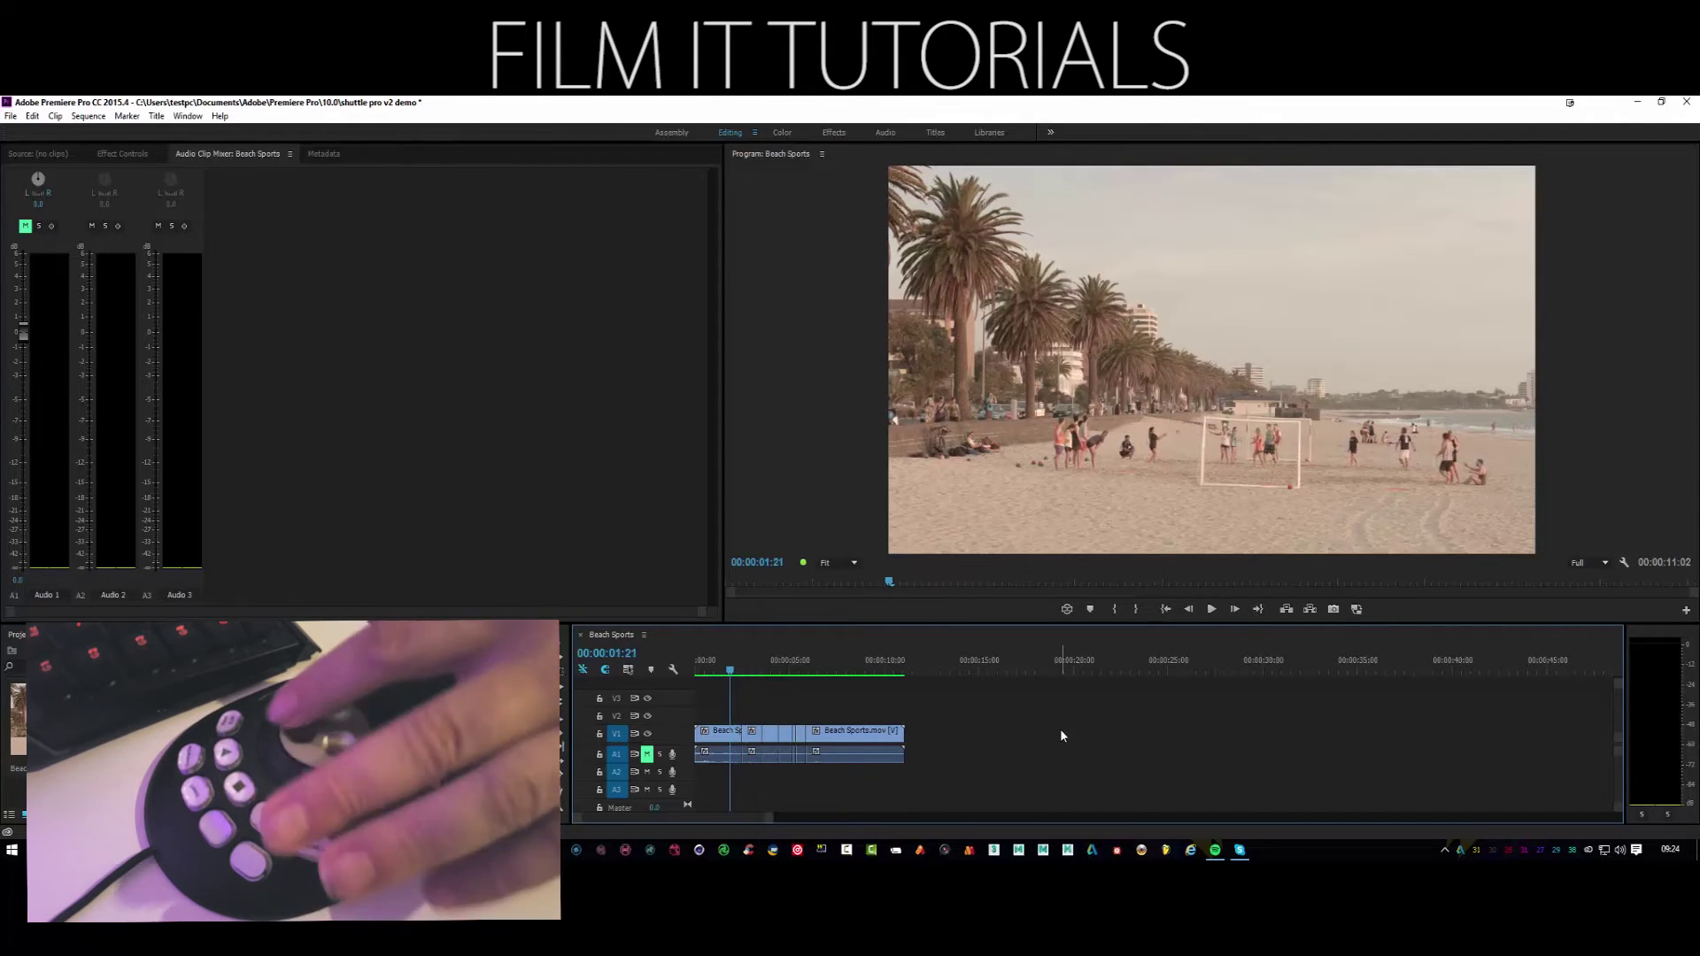
{"action": "key", "text": "Left"}
{"action": "key", "text": "Left"}
{"action": "key", "text": "Left"}
{"action": "key", "text": "Left"}
{"action": "key", "text": "Left"}
{"action": "key", "text": "Left"}
{"action": "key", "text": "Left"}
{"action": "key", "text": "Left"}
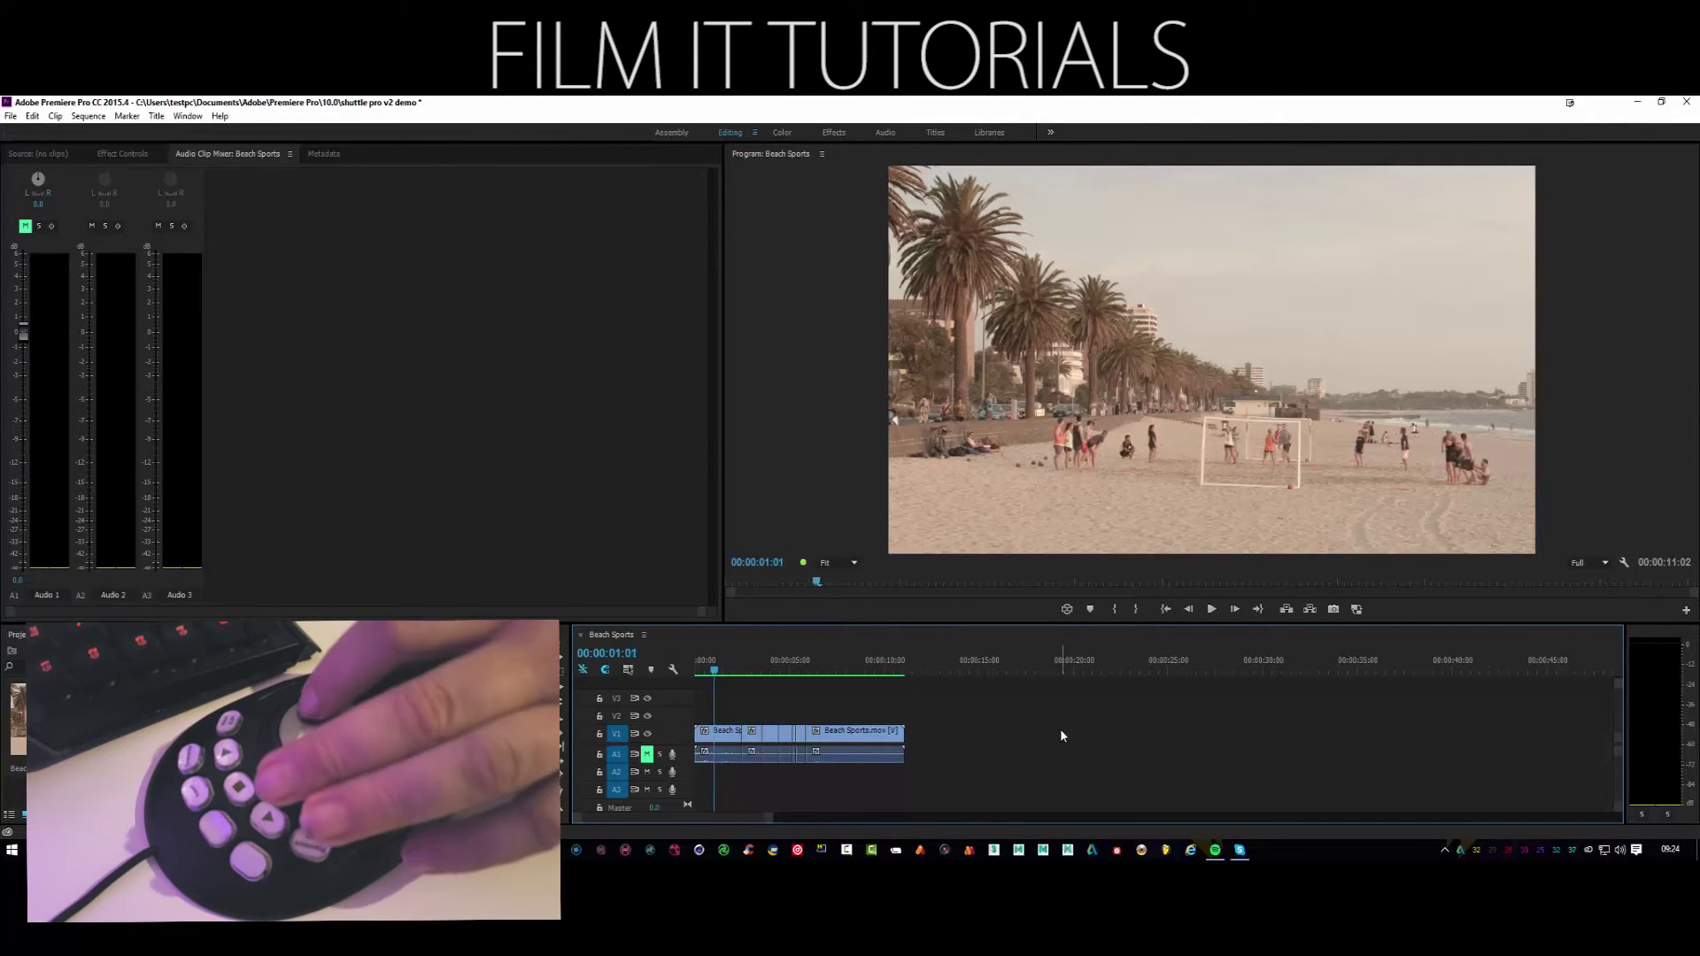
Jog the playhead forward to 00:00:01:08 and zoom the timeline out one level and back in
{"action": "key", "text": "Right"}
{"action": "key", "text": "Right"}
{"action": "key", "text": "Right"}
{"action": "key", "text": "Right"}
{"action": "key", "text": "Right"}
{"action": "key", "text": "Right"}
{"action": "key", "text": "Right"}
{"action": "key", "text": "Right"}
{"action": "key", "text": "Right"}
{"action": "key", "text": "Right"}
{"action": "key", "text": "Right"}
{"action": "key", "text": "Right"}
{"action": "key", "text": "Right"}
{"action": "key", "text": "Right"}
{"action": "key", "text": "Right"}
{"action": "key", "text": "Right"}
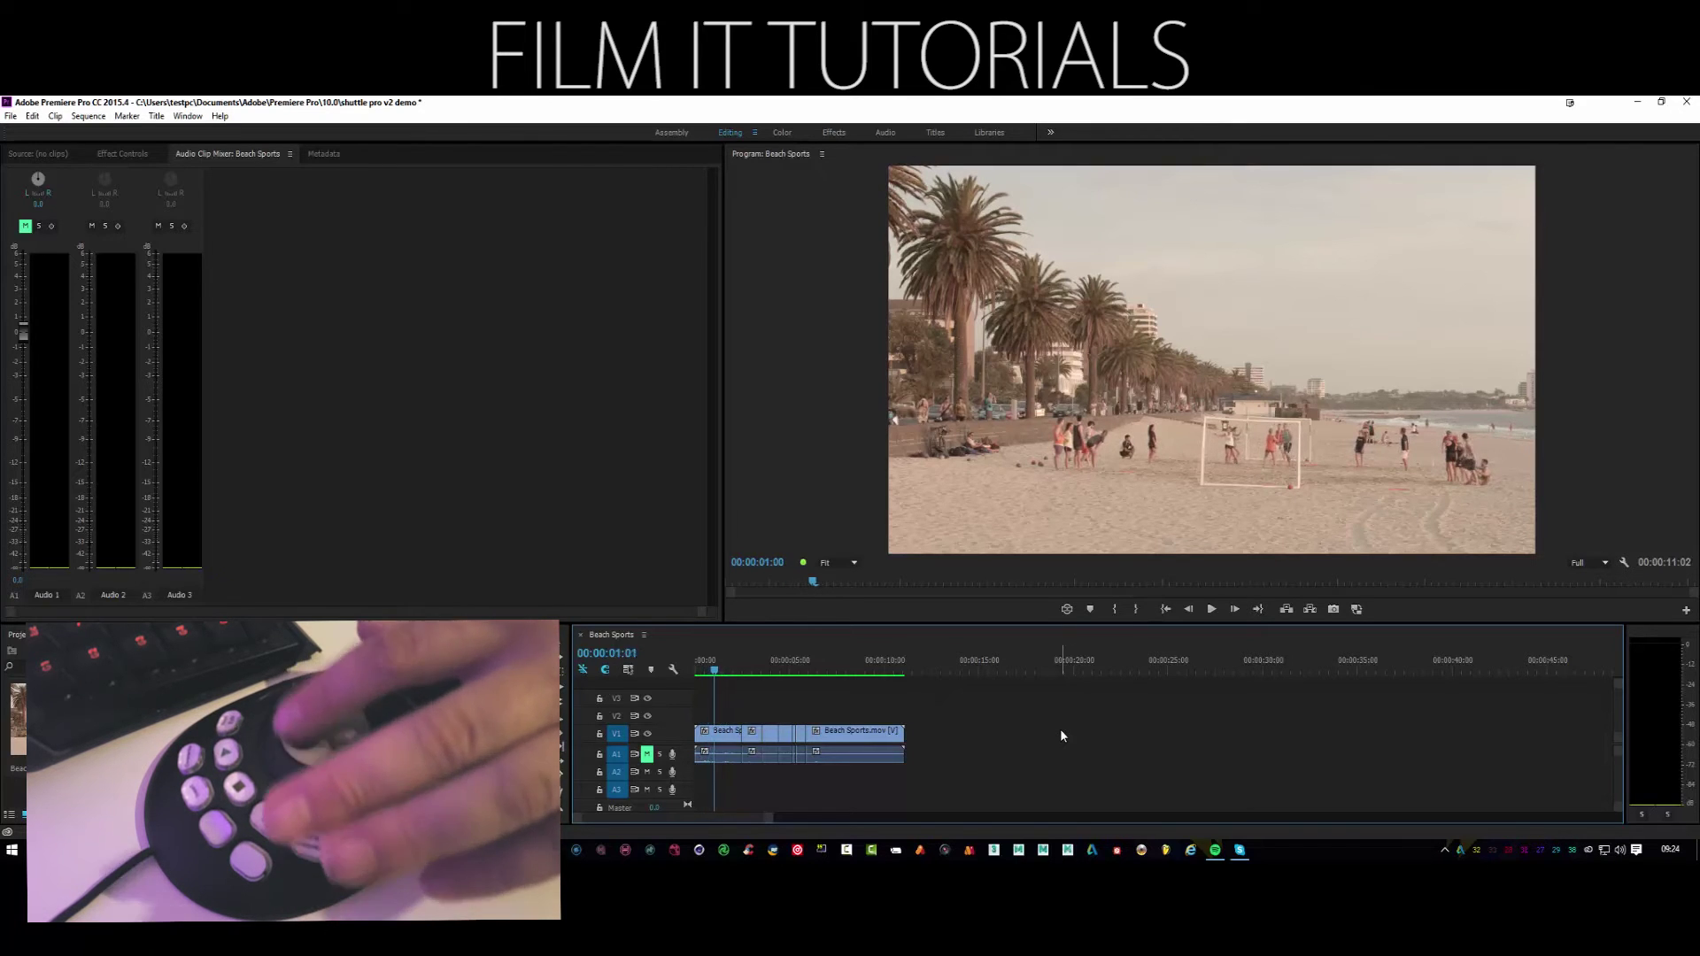
{"action": "key", "text": "minus"}
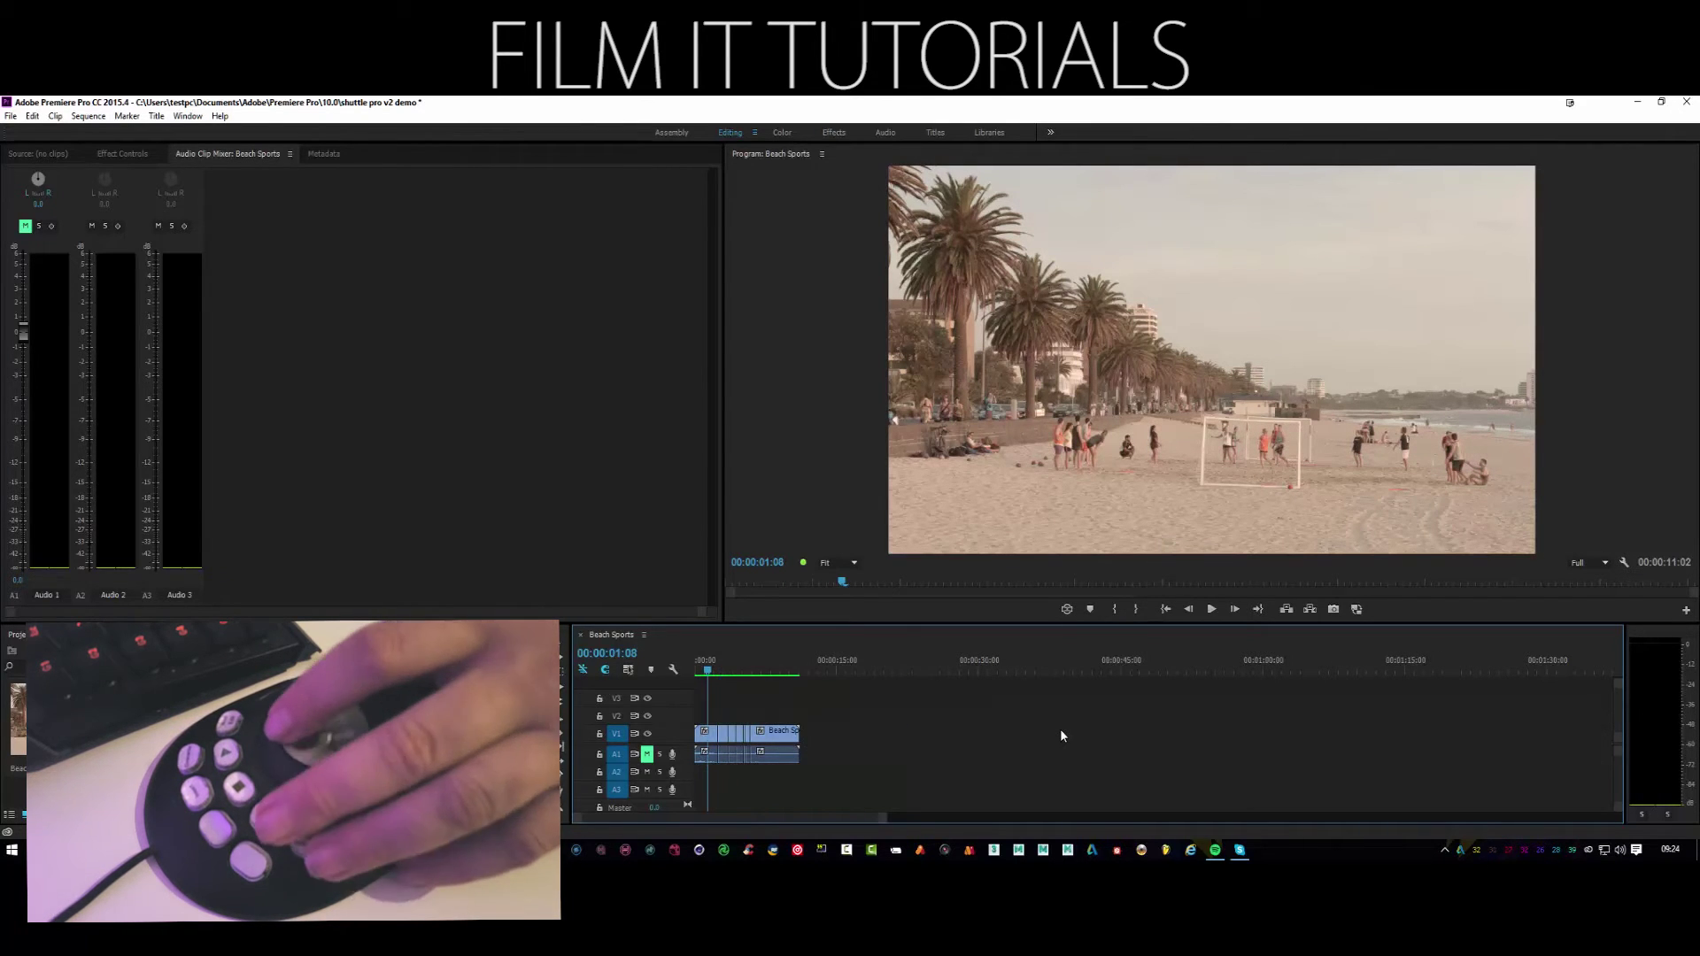
{"action": "key", "text": "equal"}
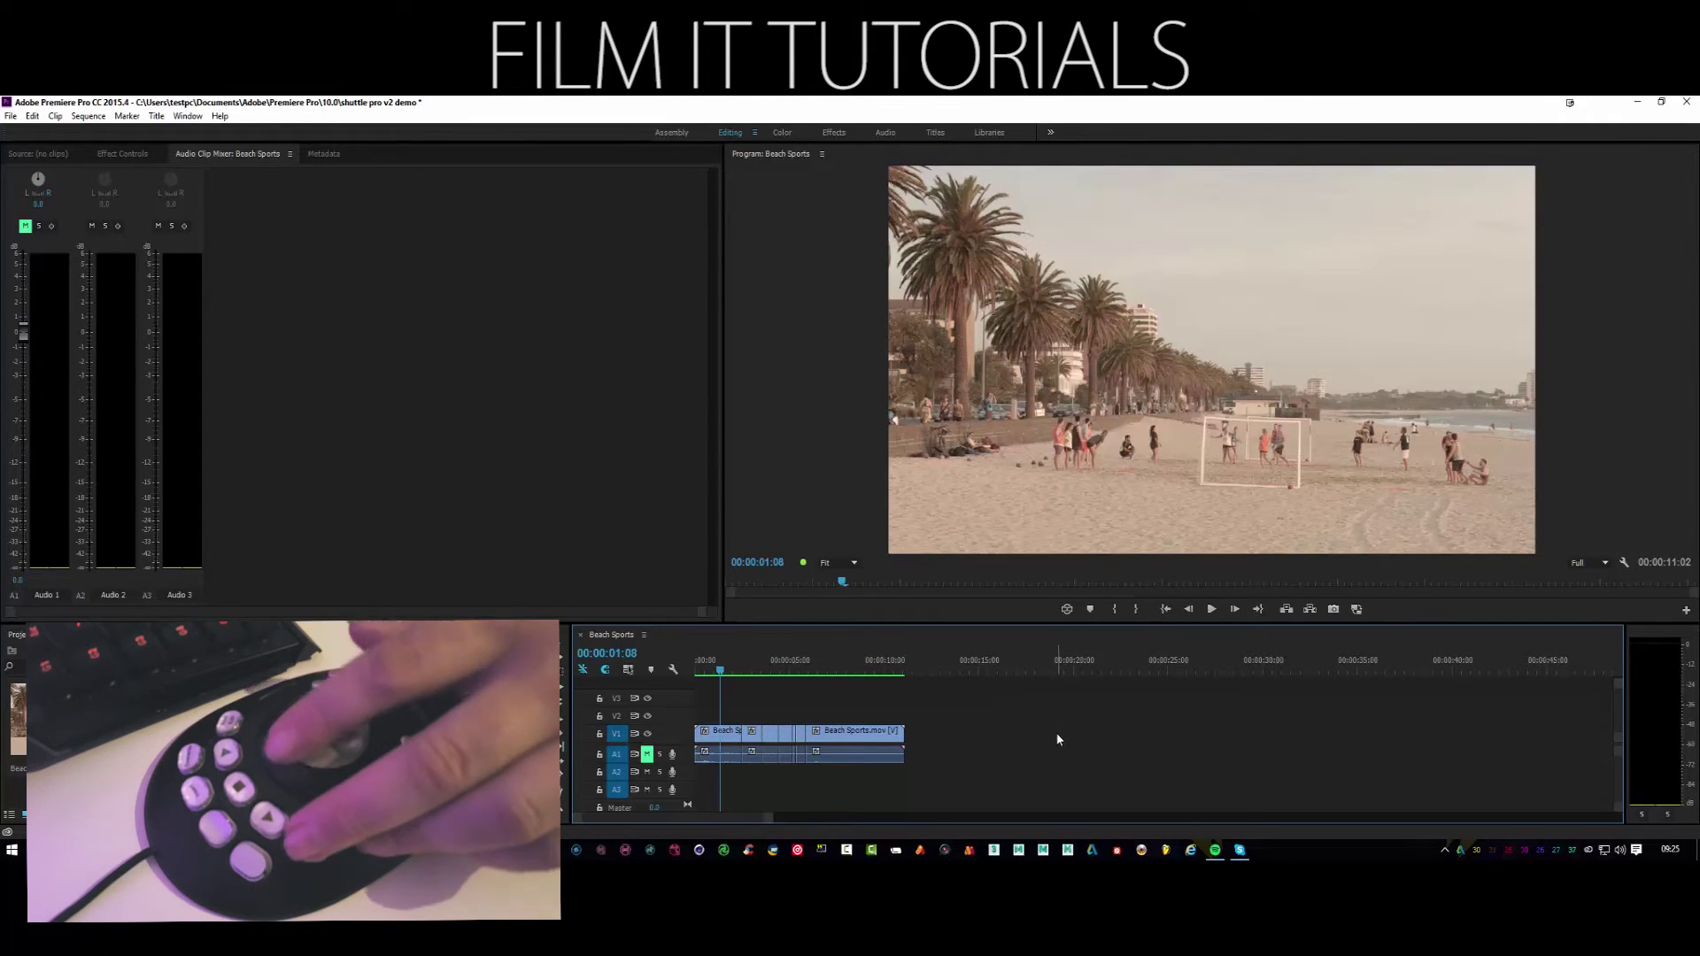
Undo the last cut in the Beach Sports clip and jog the playhead forward to 00:00:02:15
{"action": "key", "text": "Right"}
{"action": "key", "text": "Right"}
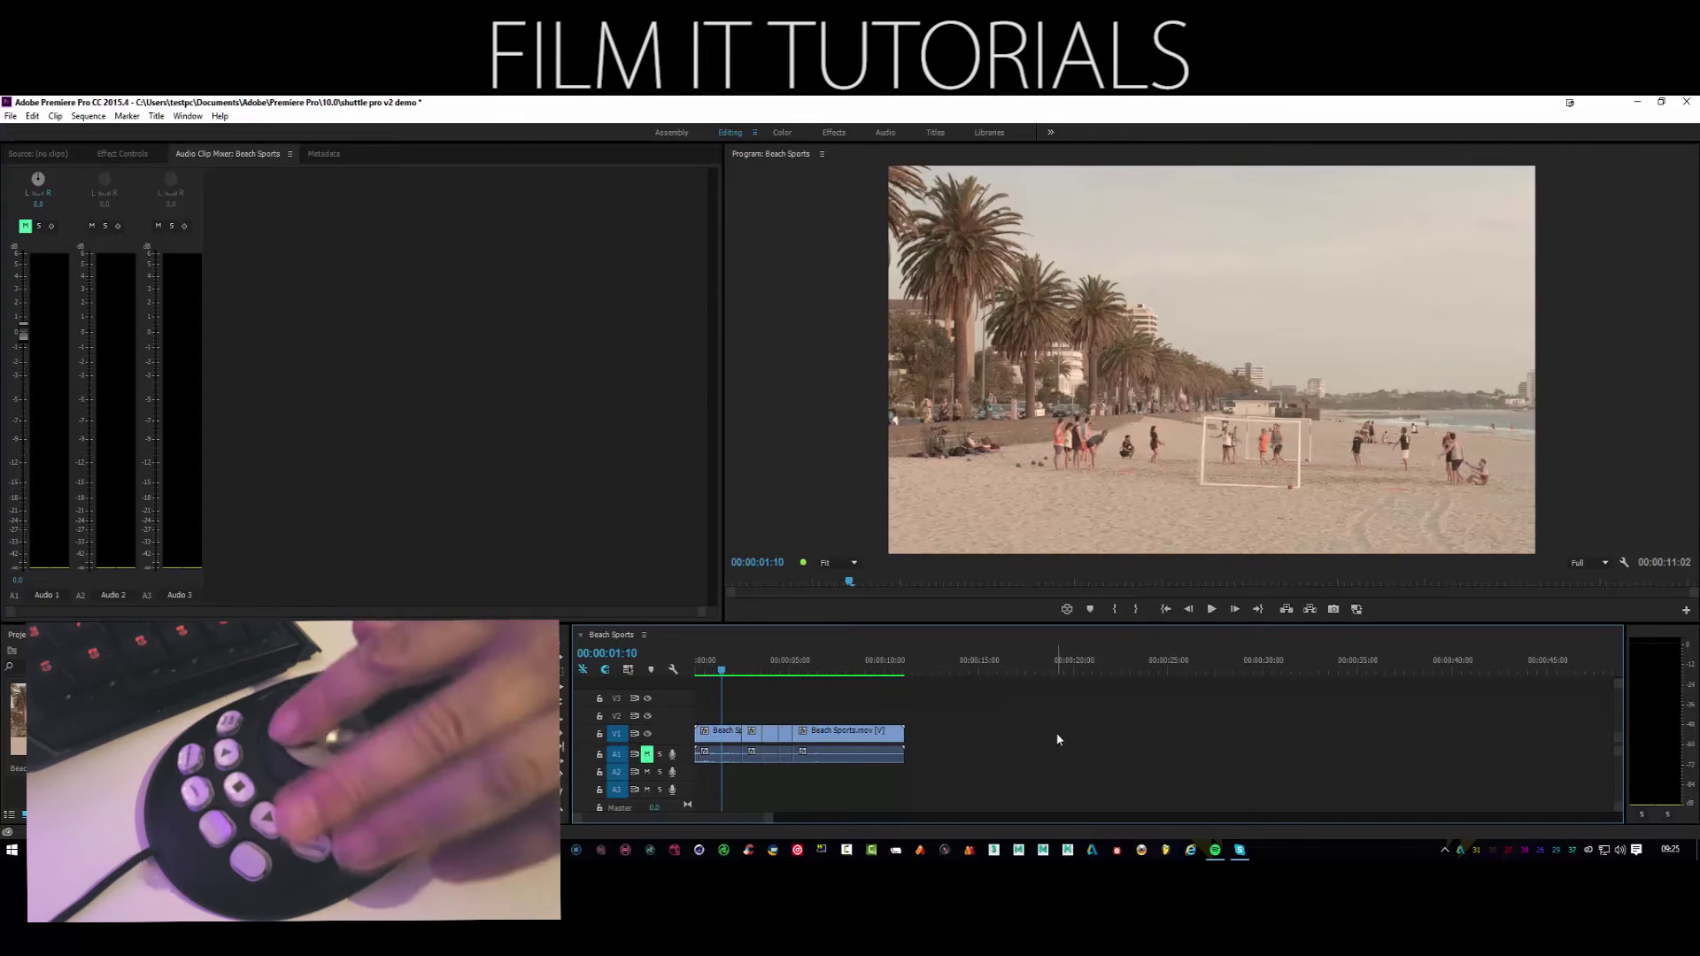
{"action": "key", "text": "Right"}
{"action": "key", "text": "Right"}
{"action": "key", "text": "Right"}
{"action": "key", "text": "Right"}
{"action": "key", "text": "Right"}
{"action": "key", "text": "Right"}
{"action": "key", "text": "Right"}
{"action": "key", "text": "Right"}
{"action": "key", "text": "Right"}
{"action": "key", "text": "Right"}
{"action": "key", "text": "Right"}
{"action": "key", "text": "Right"}
{"action": "key", "text": "Right"}
{"action": "key", "text": "Right"}
{"action": "key", "text": "Right"}
{"action": "key", "text": "Right"}
{"action": "key", "text": "Right"}
{"action": "key", "text": "Right"}
{"action": "key", "text": "Right"}
{"action": "key", "text": "Right"}
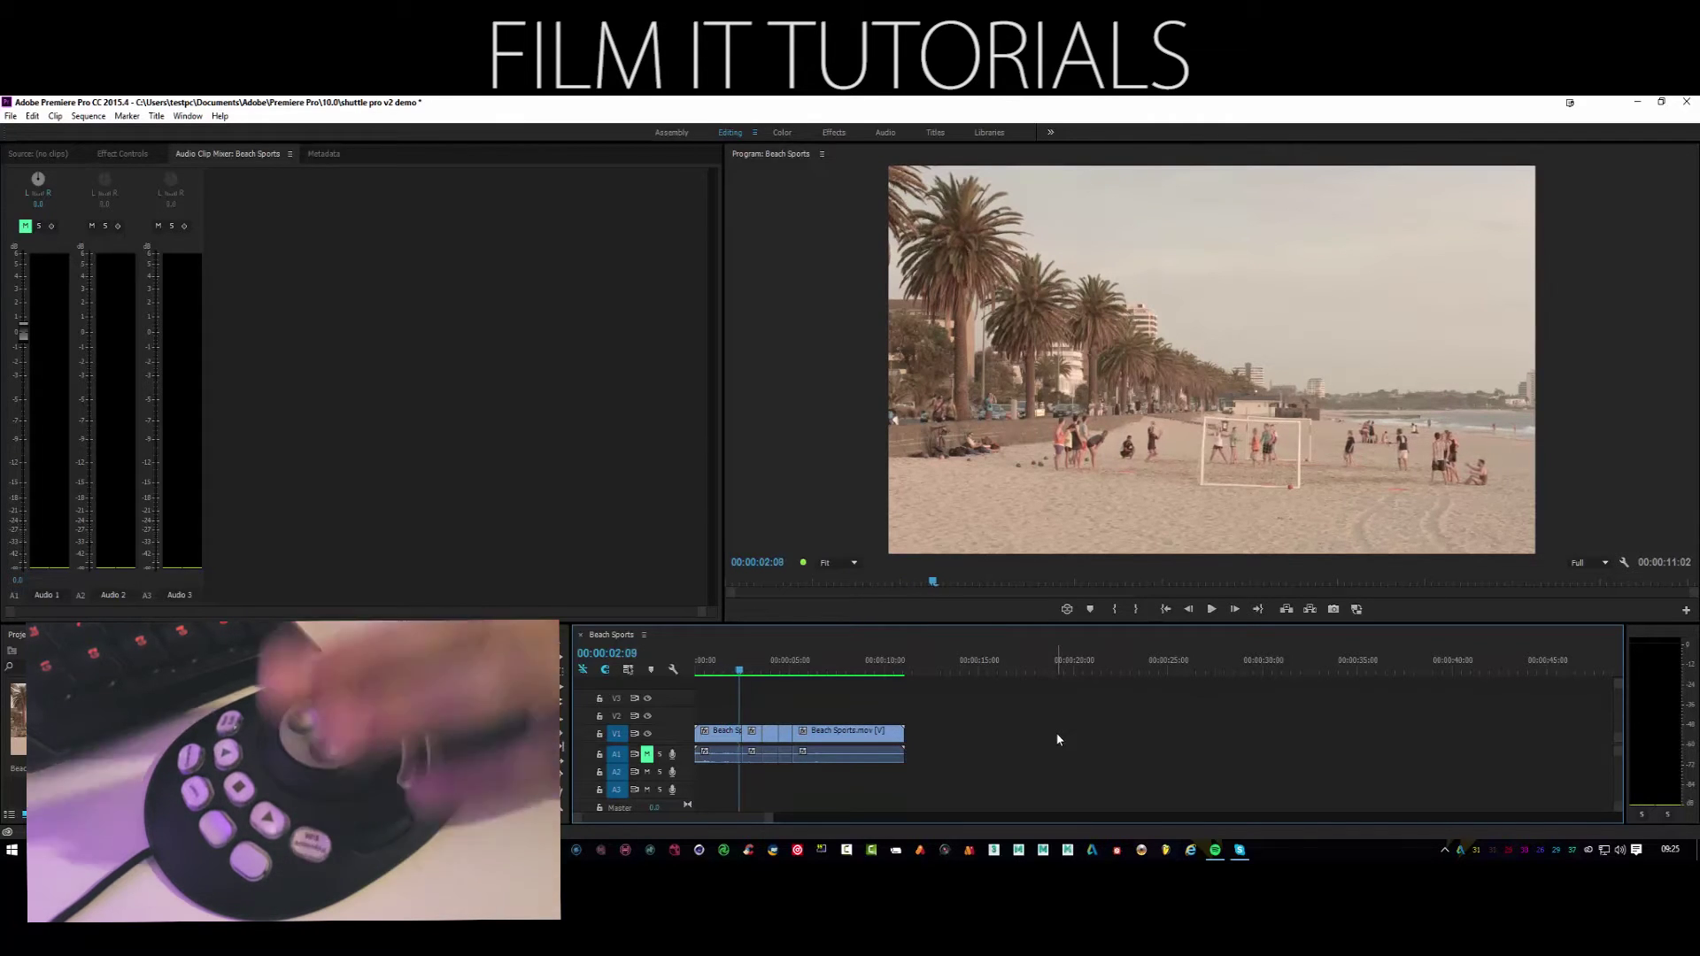
{"action": "key", "text": "Right"}
{"action": "key", "text": "Right"}
{"action": "key", "text": "Right"}
{"action": "key", "text": "Right"}
{"action": "key", "text": "Right"}
{"action": "key", "text": "Right"}
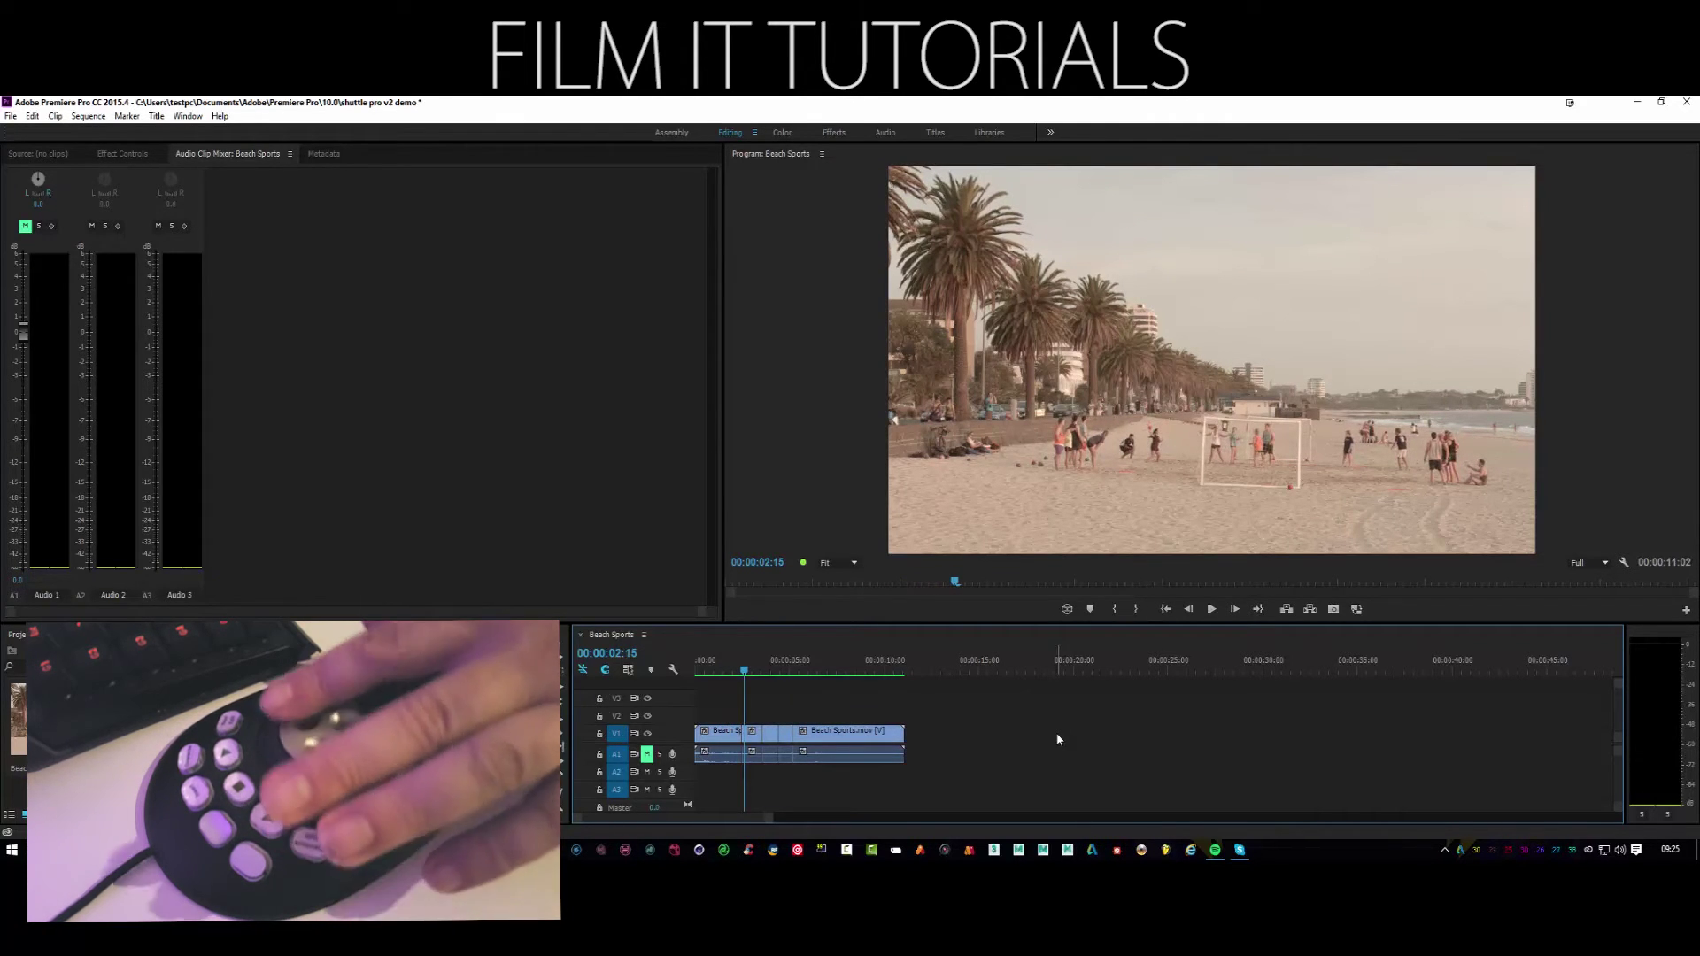
Continue jogging the playhead forward through the remaining cuts to 00:00:05:20 in the last segment
{"action": "key", "text": "Right"}
{"action": "key", "text": "Right"}
{"action": "key", "text": "Right"}
{"action": "key", "text": "Right"}
{"action": "key", "text": "Right"}
{"action": "key", "text": "Right"}
{"action": "key", "text": "Right"}
{"action": "key", "text": "Right"}
{"action": "key", "text": "Right"}
{"action": "key", "text": "Right"}
{"action": "key", "text": "Right"}
{"action": "key", "text": "Right"}
{"action": "key", "text": "Right"}
{"action": "key", "text": "Right"}
{"action": "key", "text": "Right"}
{"action": "key", "text": "Right"}
{"action": "key", "text": "Right"}
{"action": "key", "text": "Right"}
{"action": "key", "text": "Right"}
{"action": "key", "text": "Right"}
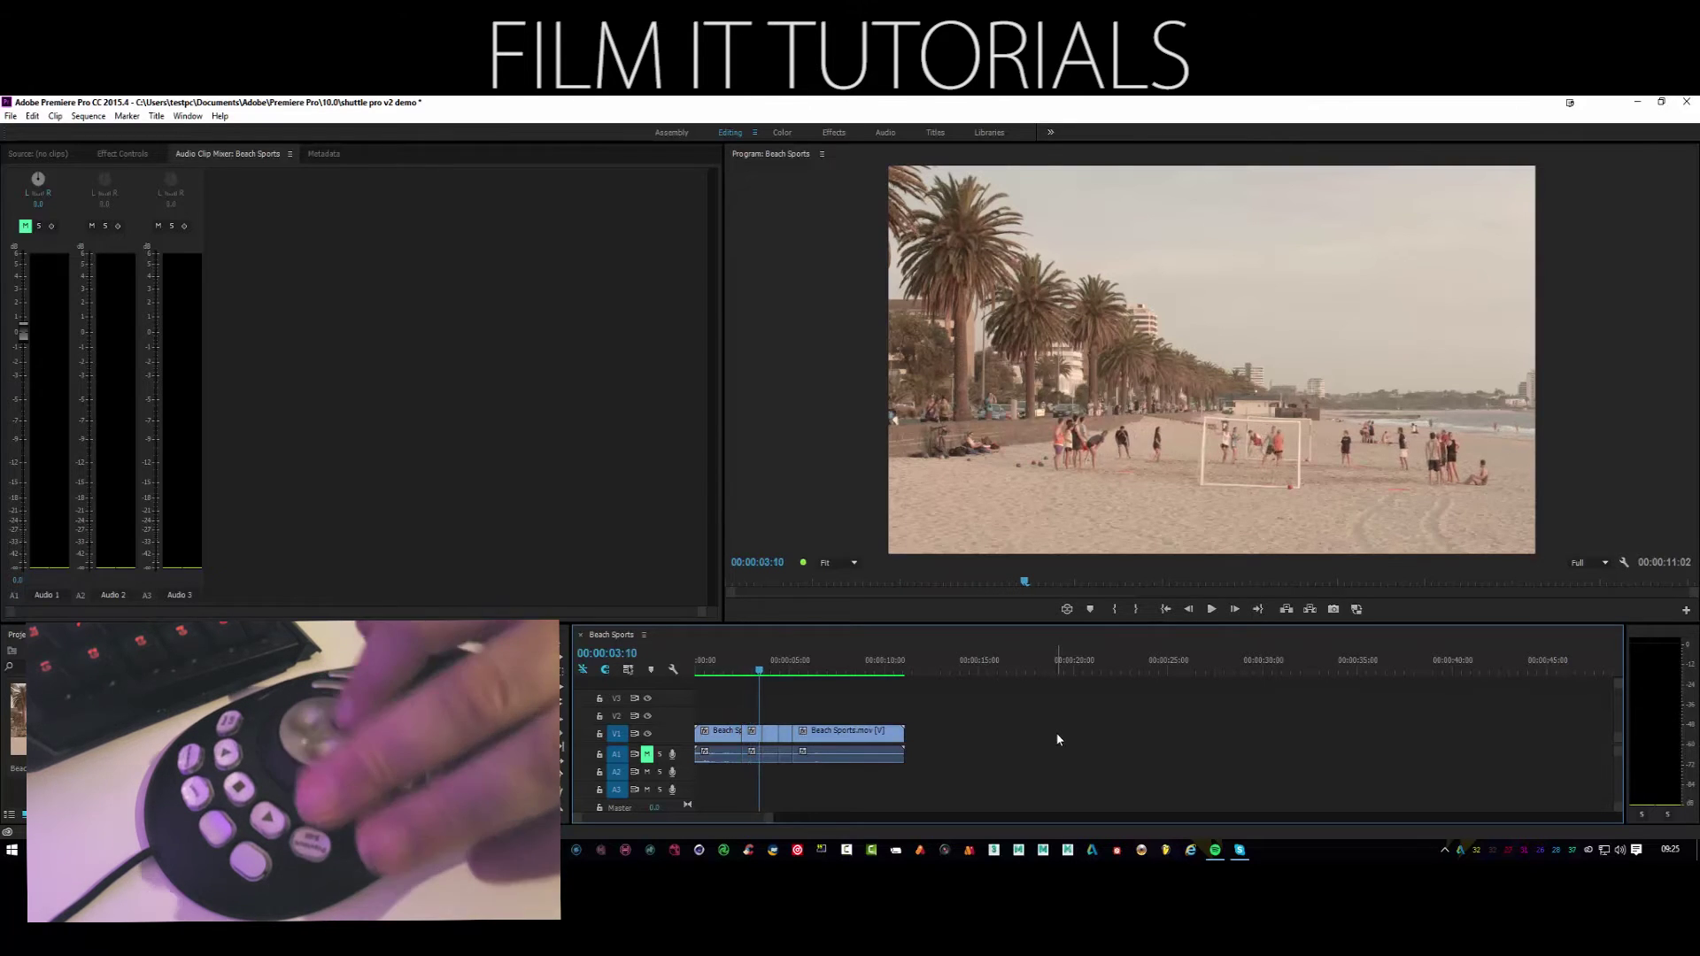
{"action": "key", "text": "Right"}
{"action": "key", "text": "Right"}
{"action": "key", "text": "Right"}
{"action": "key", "text": "Right"}
{"action": "key", "text": "Right"}
{"action": "key", "text": "Right"}
{"action": "key", "text": "Right"}
{"action": "key", "text": "Right"}
{"action": "key", "text": "Right"}
{"action": "key", "text": "Right"}
{"action": "key", "text": "Right"}
{"action": "key", "text": "Right"}
{"action": "key", "text": "Right"}
{"action": "key", "text": "Right"}
{"action": "key", "text": "Right"}
{"action": "key", "text": "Right"}
{"action": "key", "text": "Right"}
{"action": "key", "text": "Right"}
{"action": "key", "text": "Right"}
{"action": "key", "text": "Right"}
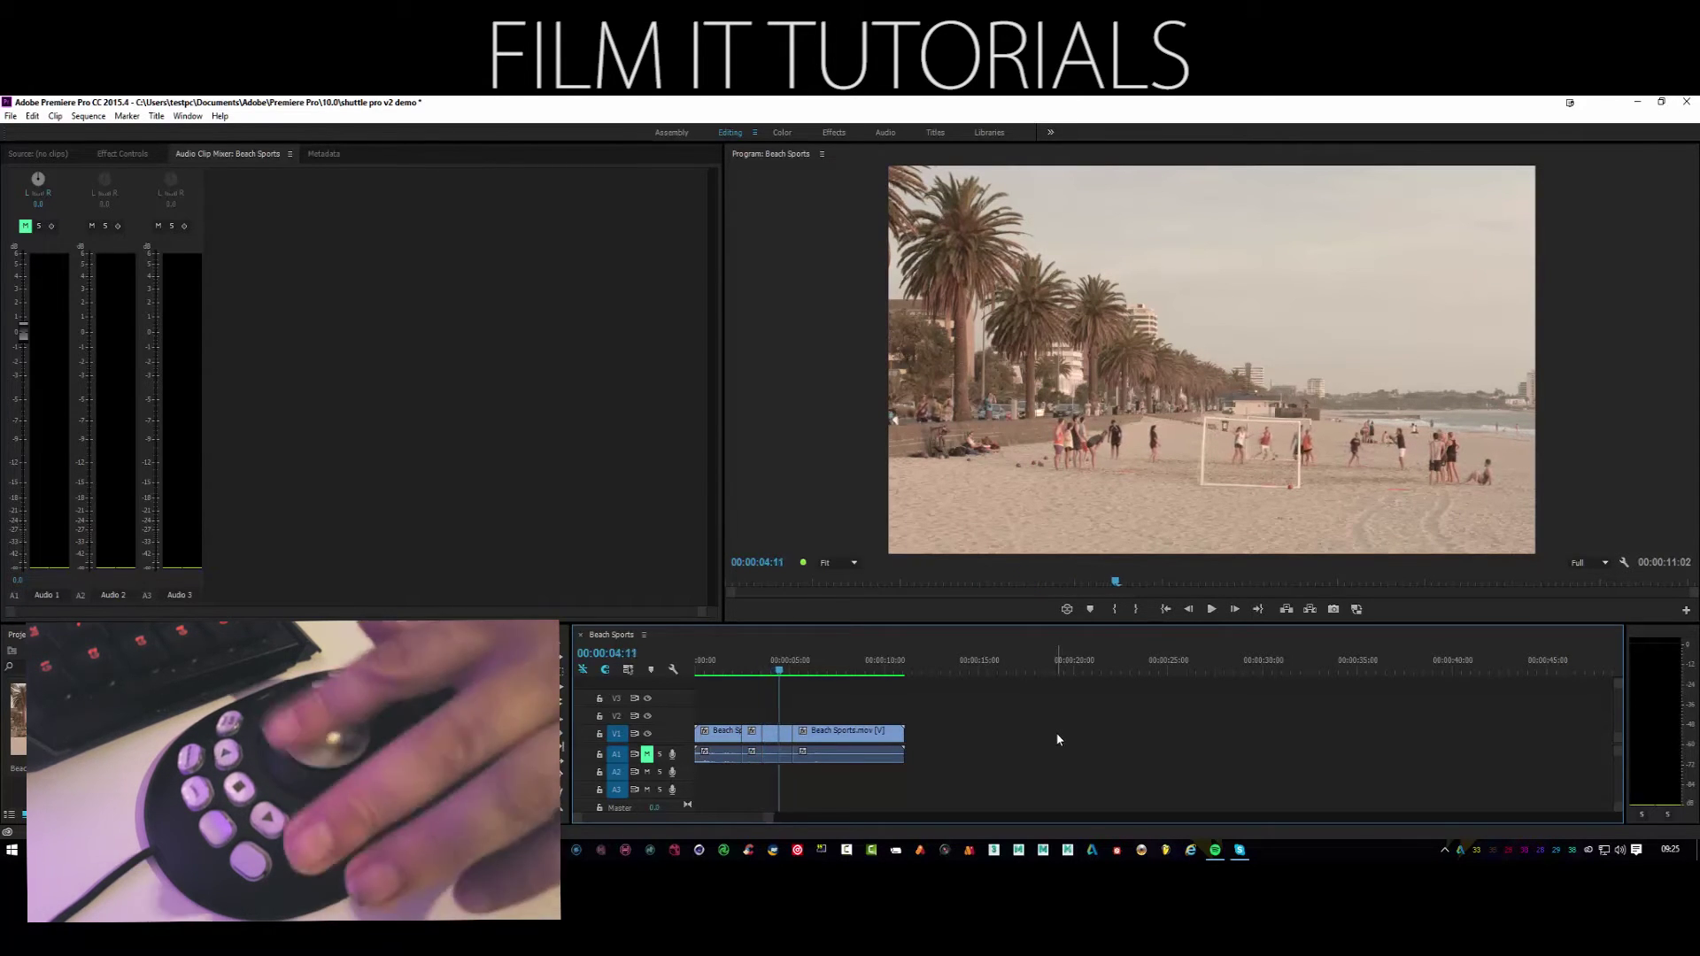
{"action": "key", "text": "Right"}
{"action": "key", "text": "Right"}
{"action": "key", "text": "Right"}
{"action": "key", "text": "Right"}
{"action": "key", "text": "Right"}
{"action": "key", "text": "Right"}
{"action": "key", "text": "Right"}
{"action": "key", "text": "Right"}
{"action": "key", "text": "Right"}
{"action": "key", "text": "Right"}
{"action": "key", "text": "Right"}
{"action": "key", "text": "Right"}
{"action": "key", "text": "Right"}
{"action": "key", "text": "Right"}
{"action": "key", "text": "Right"}
{"action": "key", "text": "Right"}
{"action": "key", "text": "Right"}
{"action": "key", "text": "Right"}
{"action": "key", "text": "Right"}
{"action": "key", "text": "Right"}
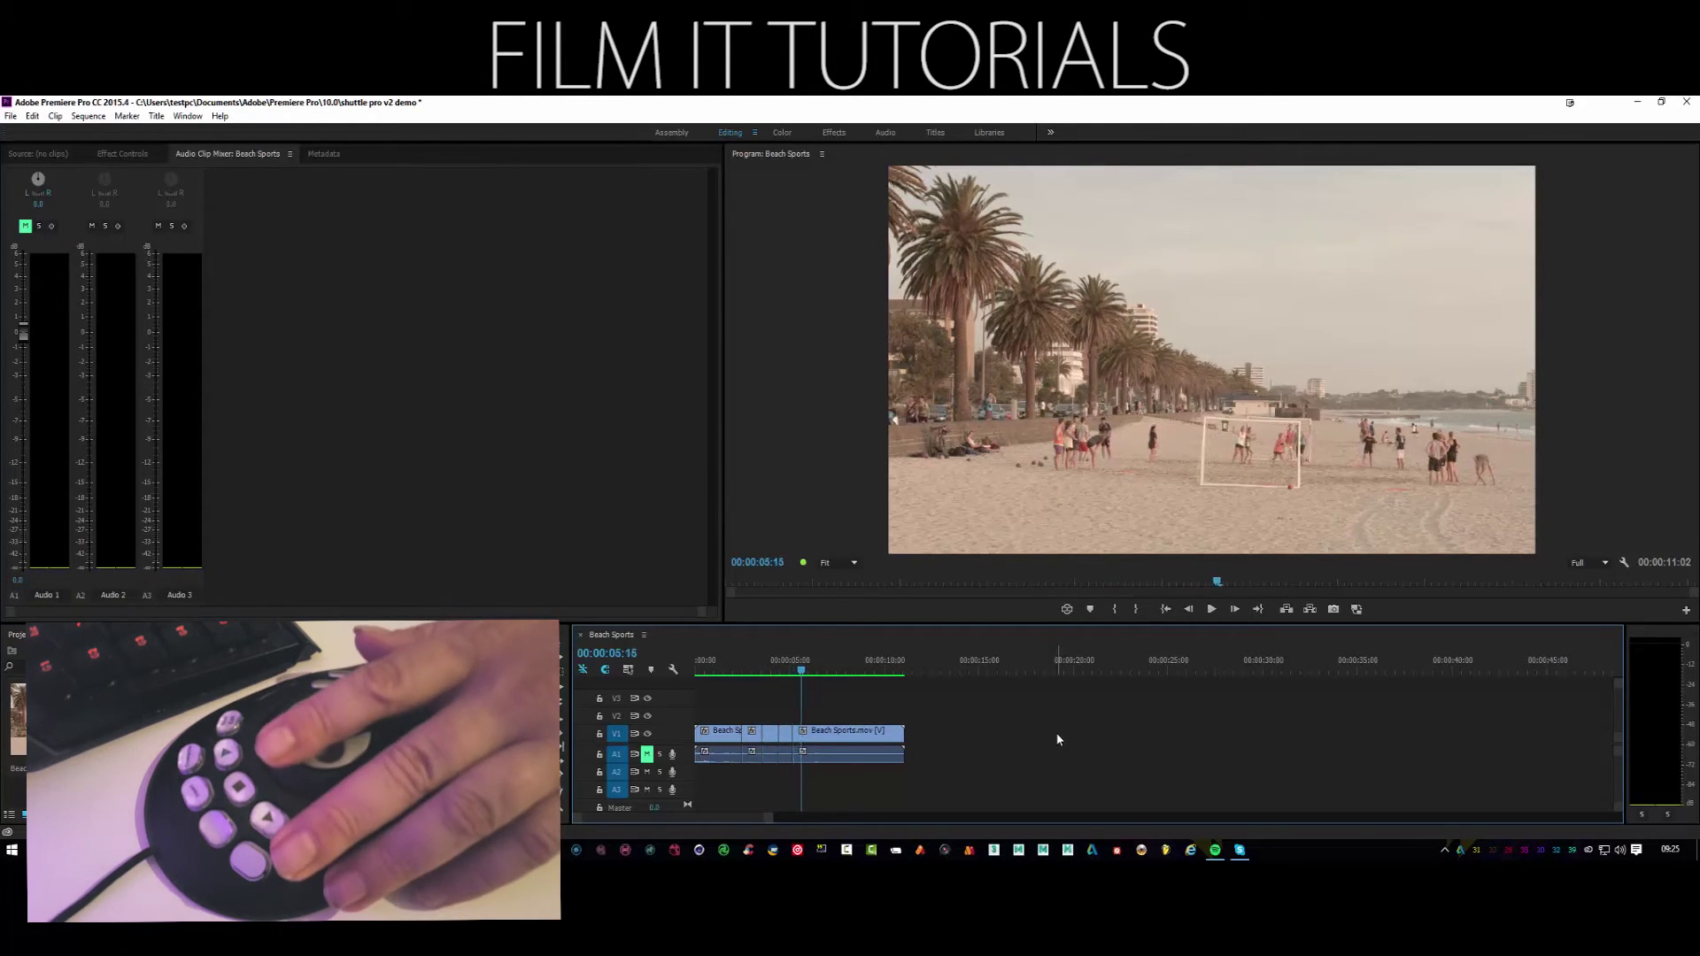
{"action": "key", "text": "Right"}
{"action": "key", "text": "Right"}
{"action": "key", "text": "Right"}
{"action": "key", "text": "Right"}
{"action": "key", "text": "Right"}
Switch to the Color workspace and display the Lumetri Scopes with the playhead at 00:00:05:12
{"action": "left_click", "coordinate": [778, 133]}
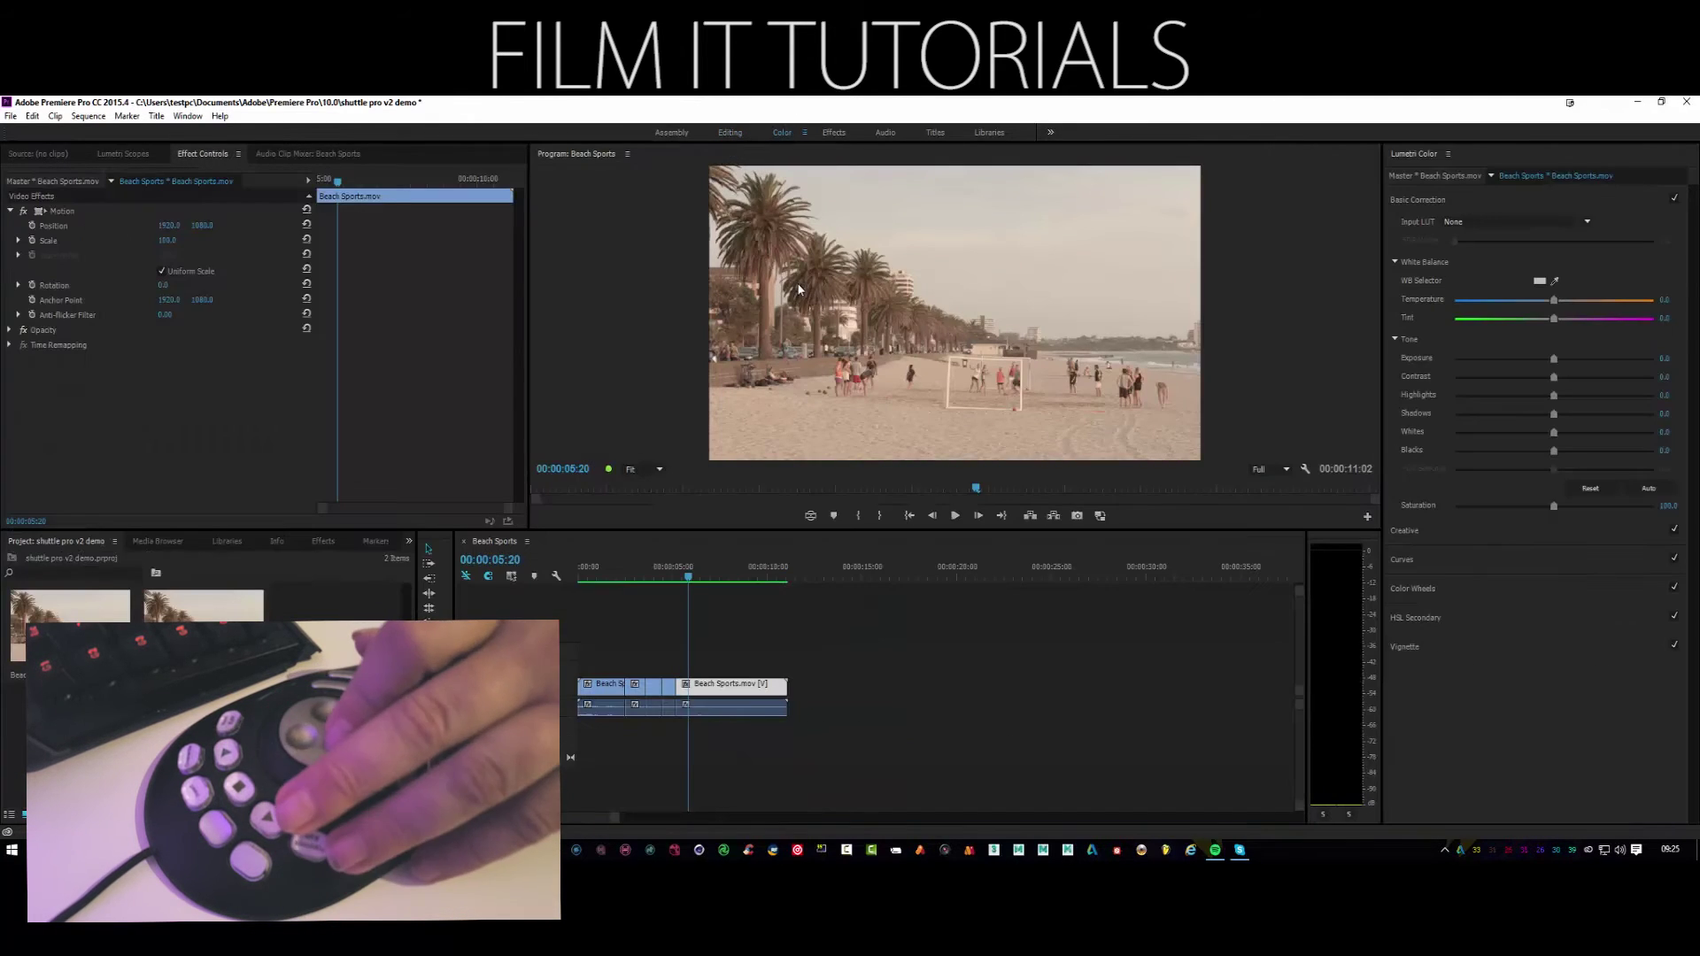
{"action": "key", "text": "Left"}
{"action": "key", "text": "Left"}
{"action": "key", "text": "Left"}
{"action": "key", "text": "Left"}
{"action": "key", "text": "Left"}
{"action": "key", "text": "Left"}
{"action": "key", "text": "Left"}
{"action": "key", "text": "Left"}
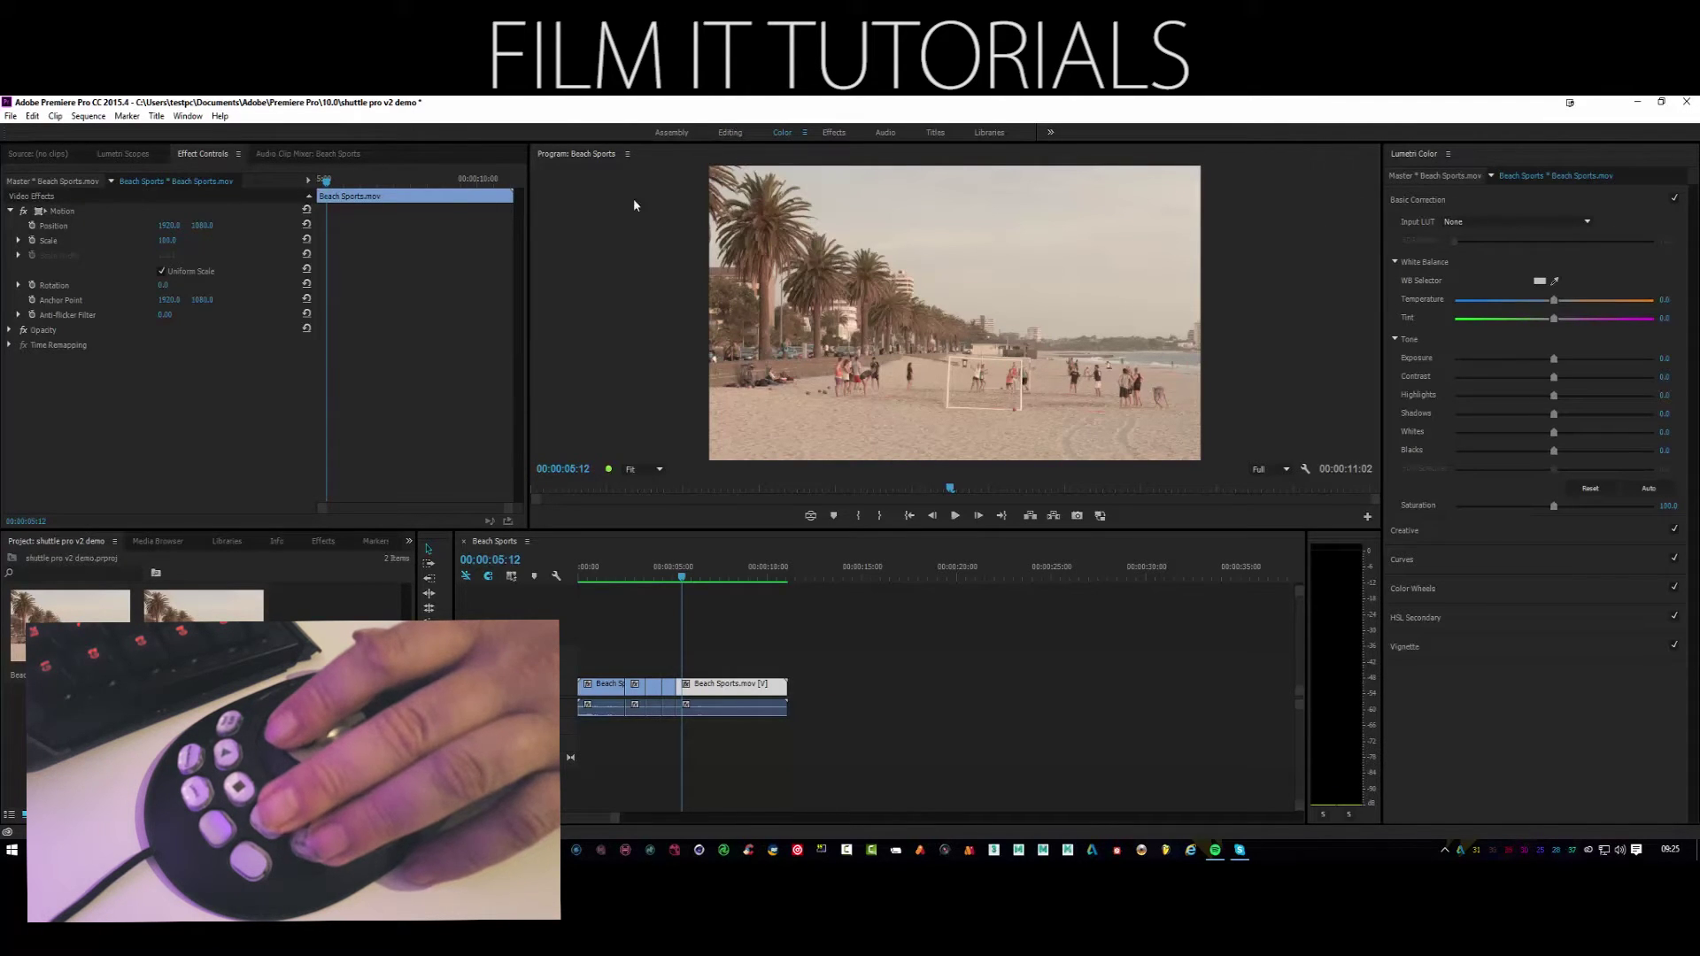
{"action": "left_click", "coordinate": [120, 154]}
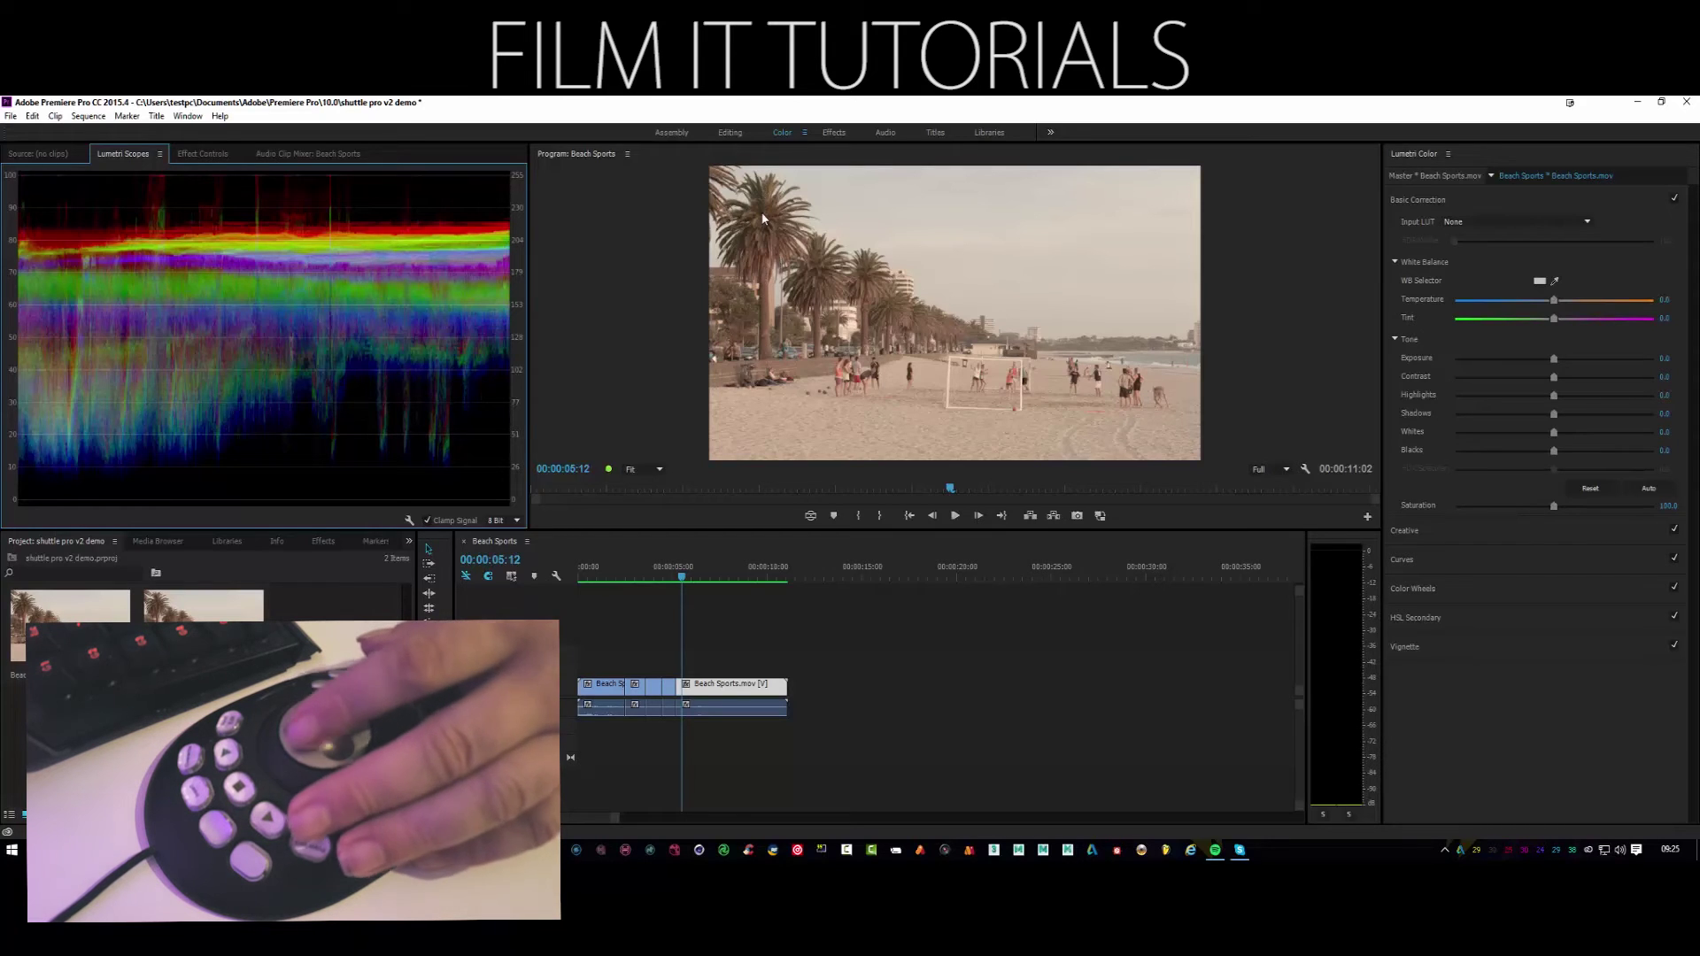
Switch to the Editing workspace, play the sequence briefly and jog the playhead forward past 00:00:06:23
{"action": "left_click", "coordinate": [730, 133]}
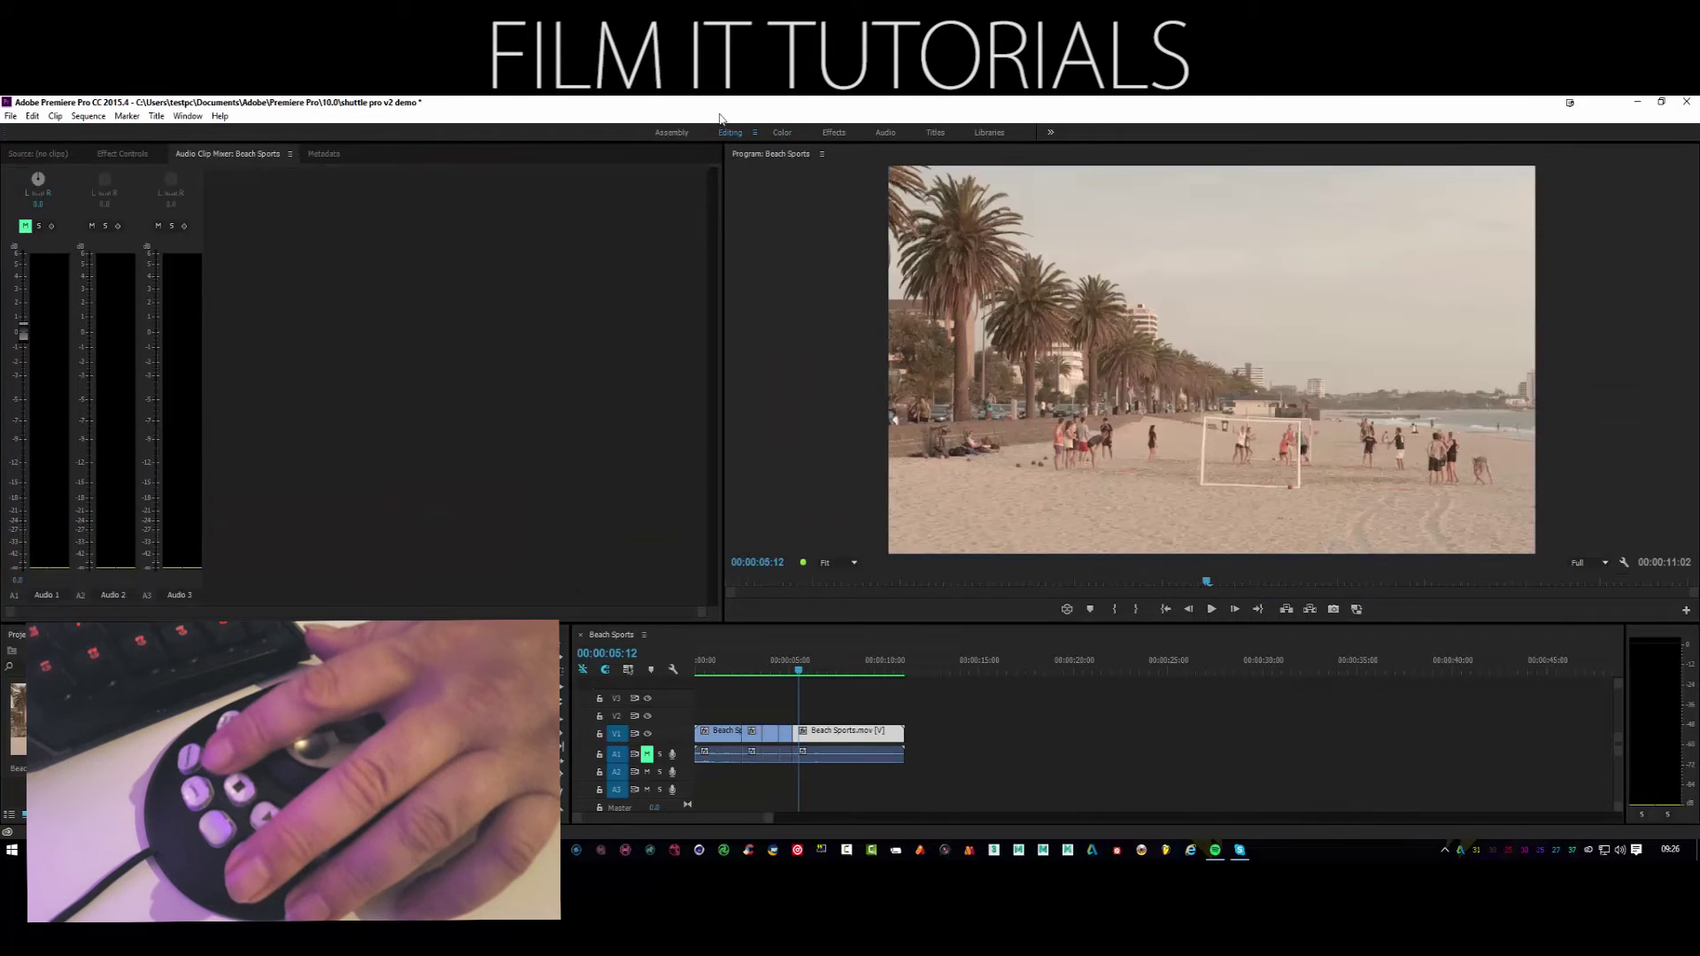
{"action": "left_click", "coordinate": [1211, 610]}
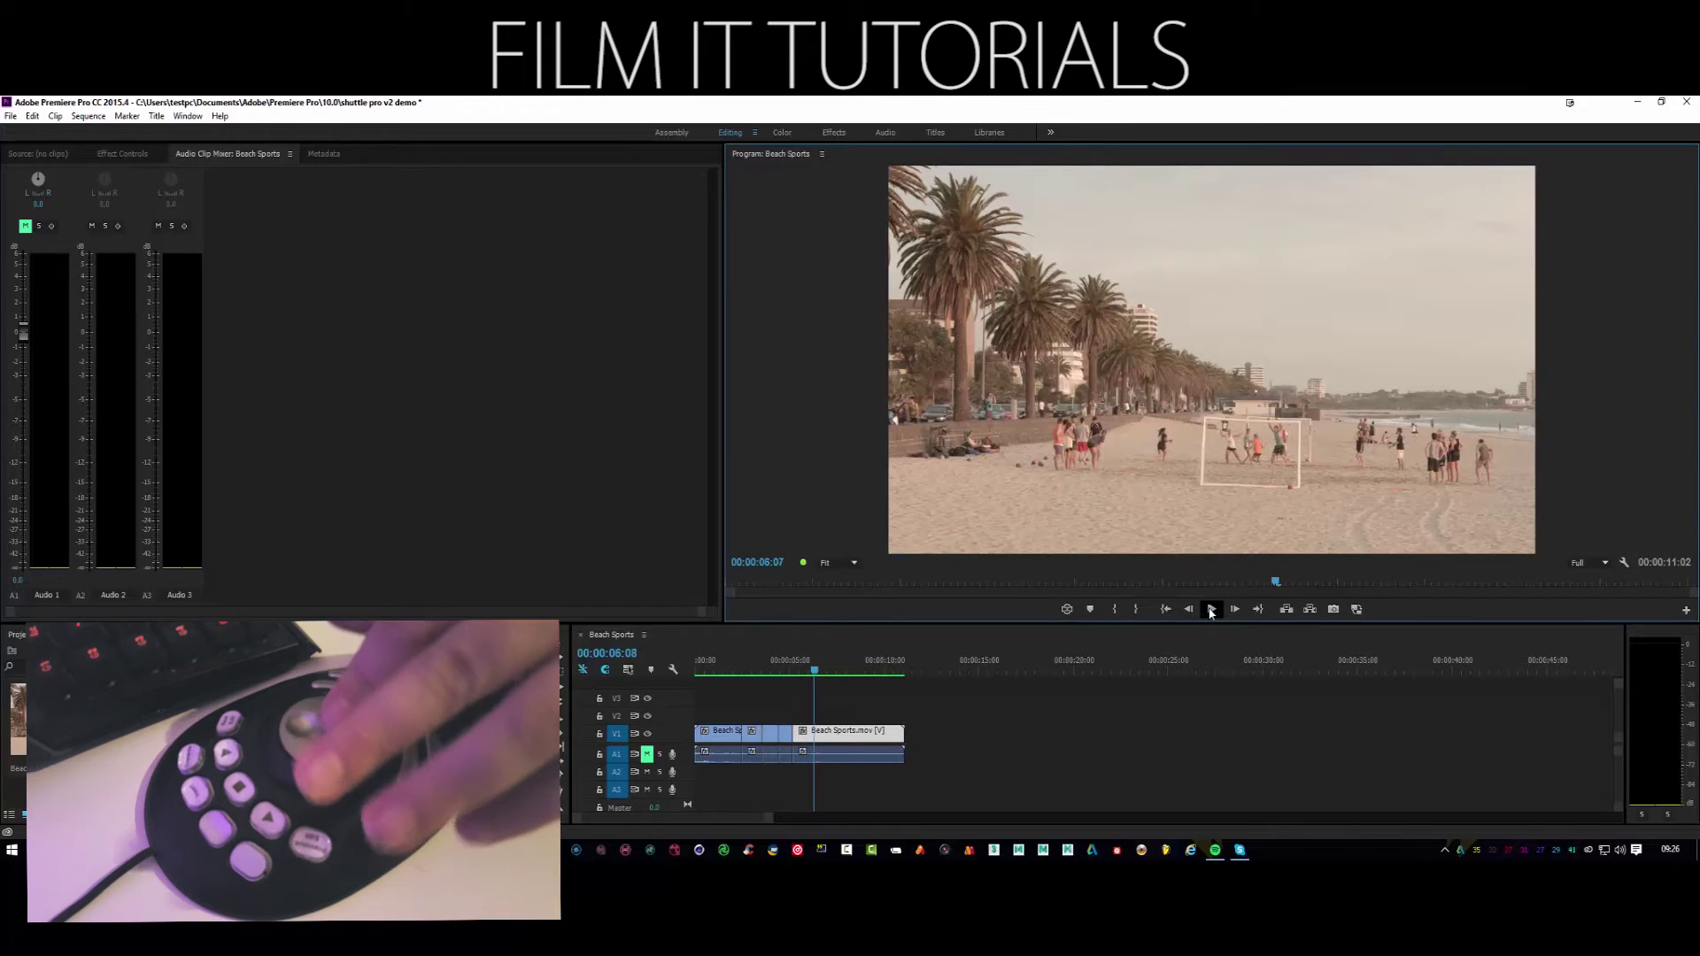
{"action": "key", "text": "Right"}
{"action": "key", "text": "Right"}
{"action": "key", "text": "Right"}
{"action": "key", "text": "Right"}
{"action": "key", "text": "Right"}
{"action": "key", "text": "Right"}
{"action": "key", "text": "Right"}
{"action": "key", "text": "Right"}
{"action": "key", "text": "Right"}
{"action": "key", "text": "Right"}
{"action": "key", "text": "Right"}
{"action": "key", "text": "Right"}
{"action": "key", "text": "Right"}
{"action": "key", "text": "Right"}
{"action": "key", "text": "Right"}
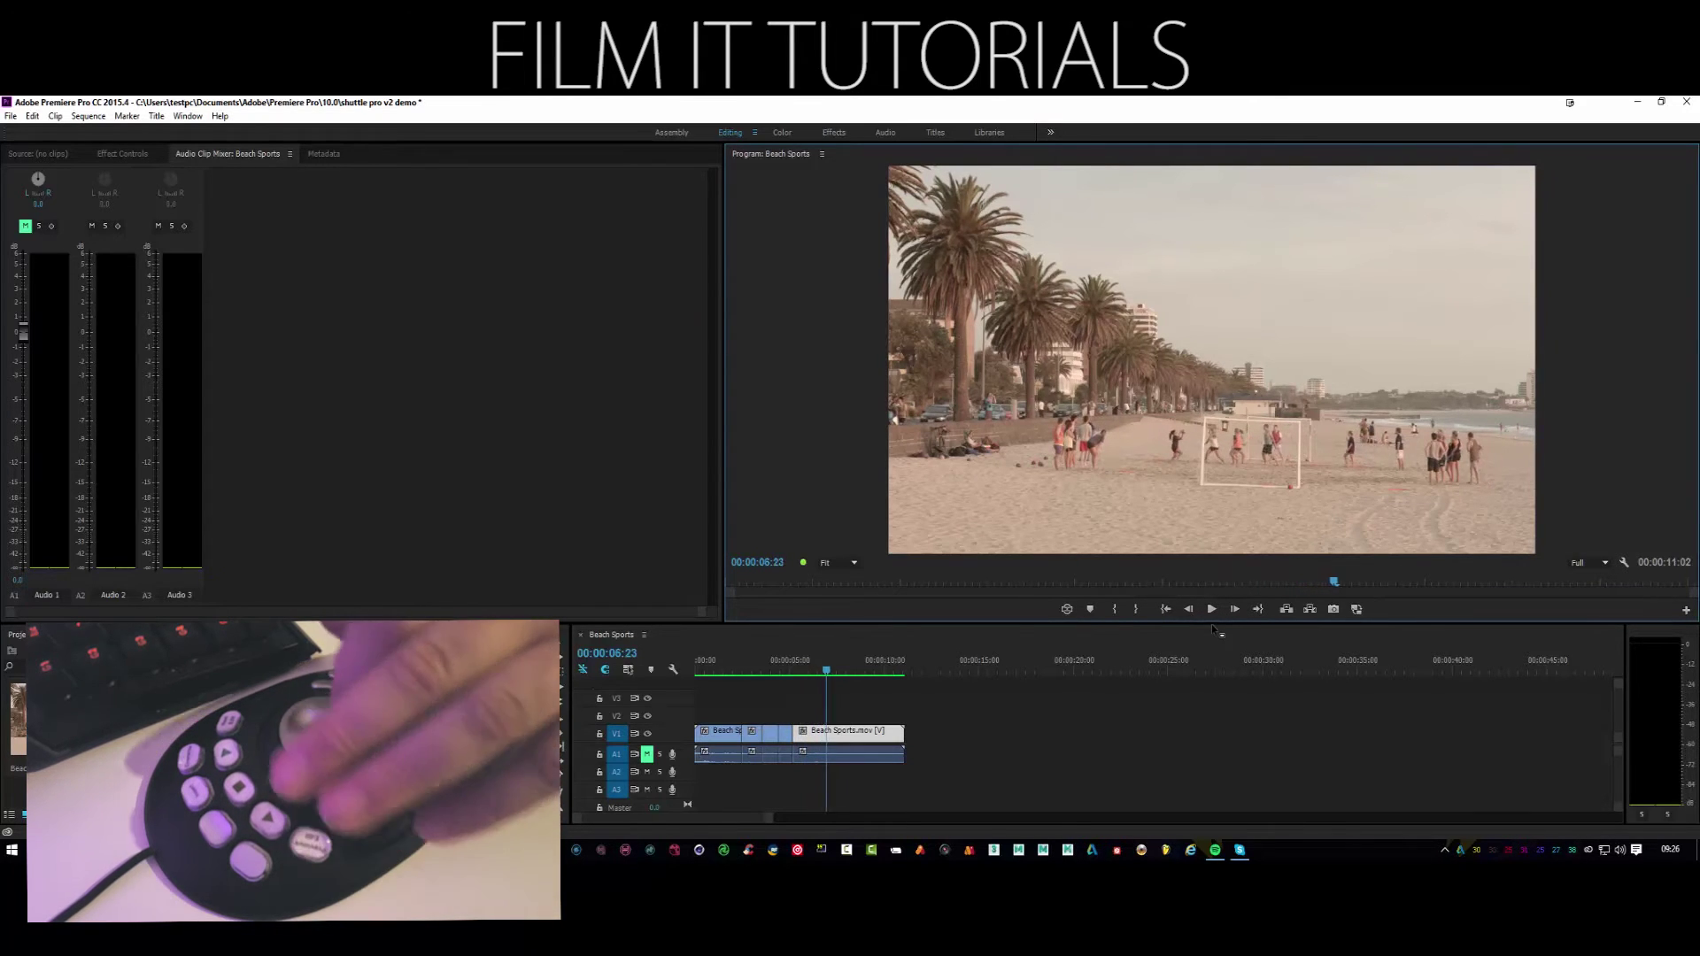
{"action": "key", "text": "Right"}
{"action": "key", "text": "Right"}
{"action": "key", "text": "Right"}
{"action": "key", "text": "Right"}
{"action": "key", "text": "Right"}
{"action": "key", "text": "Right"}
Jog the playhead backward through the Beach Sports sequence to 00:00:04:13
{"action": "key", "text": "Left"}
{"action": "key", "text": "Left"}
{"action": "key", "text": "Left"}
{"action": "key", "text": "Left"}
{"action": "key", "text": "Left"}
{"action": "key", "text": "Left"}
{"action": "key", "text": "Left"}
{"action": "key", "text": "Left"}
{"action": "key", "text": "Left"}
{"action": "key", "text": "Left"}
{"action": "key", "text": "Left"}
{"action": "key", "text": "Left"}
{"action": "key", "text": "Left"}
{"action": "key", "text": "Left"}
{"action": "key", "text": "Left"}
{"action": "key", "text": "Left"}
{"action": "key", "text": "Left"}
{"action": "key", "text": "Left"}
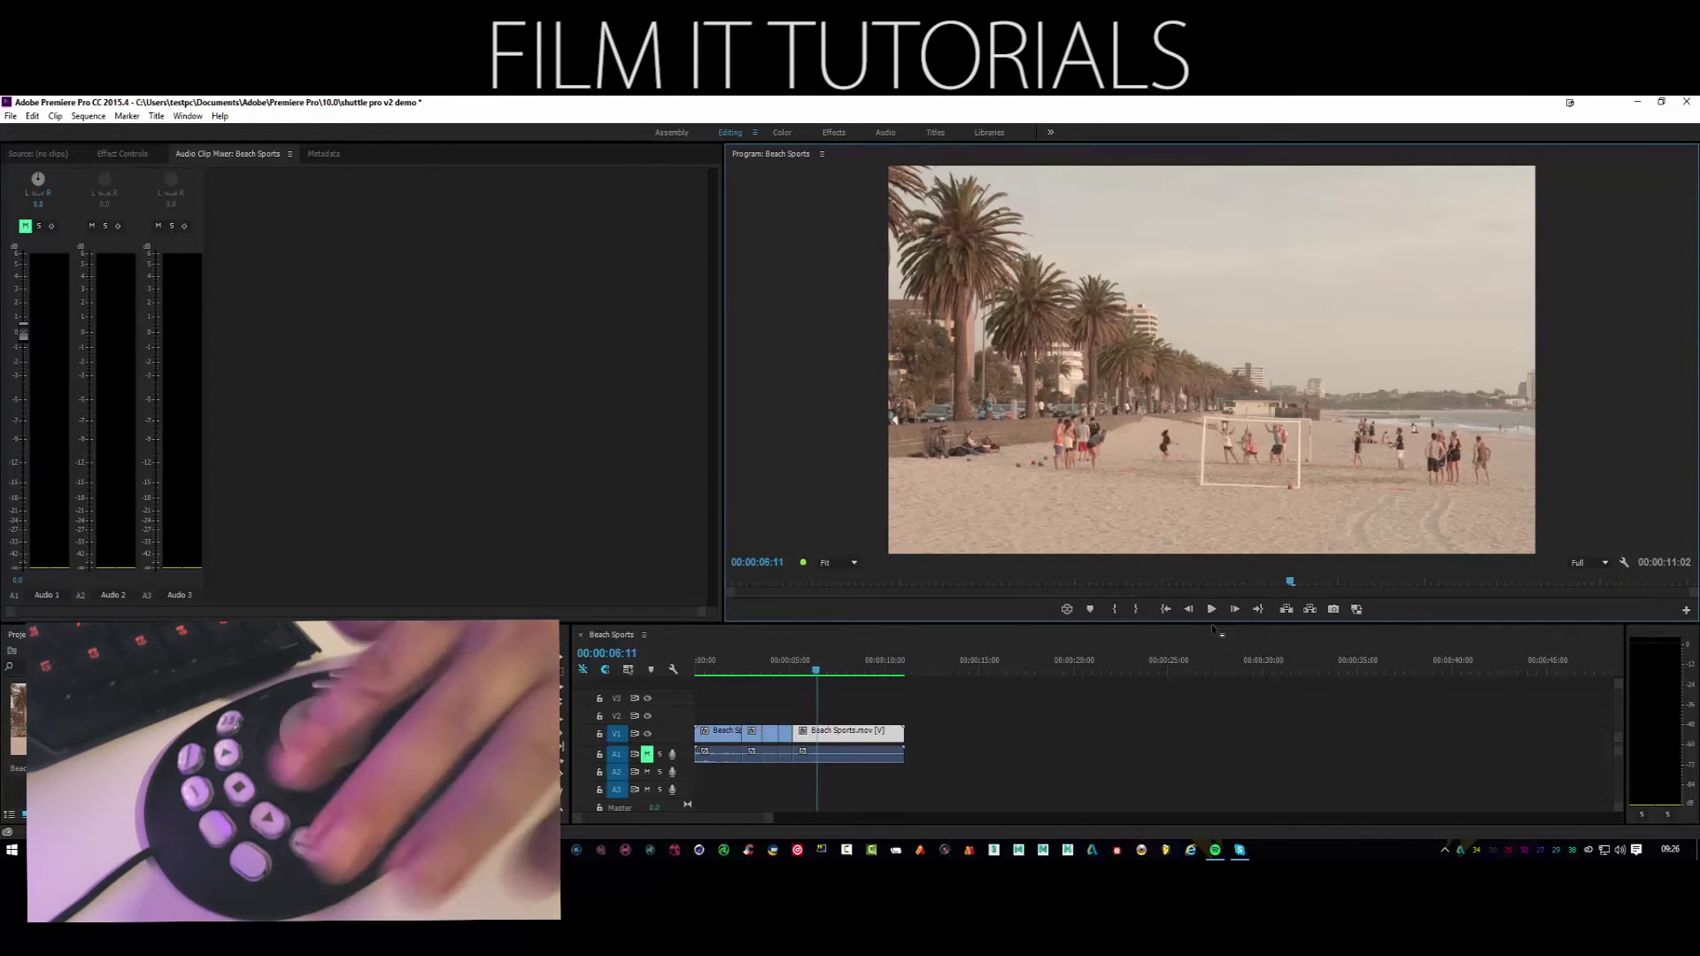
{"action": "key", "text": "Left"}
{"action": "key", "text": "Left"}
{"action": "key", "text": "Left"}
{"action": "key", "text": "Left"}
{"action": "key", "text": "Left"}
{"action": "key", "text": "Left"}
{"action": "key", "text": "Left"}
{"action": "key", "text": "Left"}
{"action": "key", "text": "Left"}
{"action": "key", "text": "Left"}
{"action": "key", "text": "Left"}
{"action": "key", "text": "Left"}
{"action": "key", "text": "Left"}
{"action": "key", "text": "Left"}
{"action": "key", "text": "Left"}
{"action": "key", "text": "Left"}
{"action": "key", "text": "Left"}
{"action": "key", "text": "Left"}
{"action": "key", "text": "Left"}
{"action": "key", "text": "Left"}
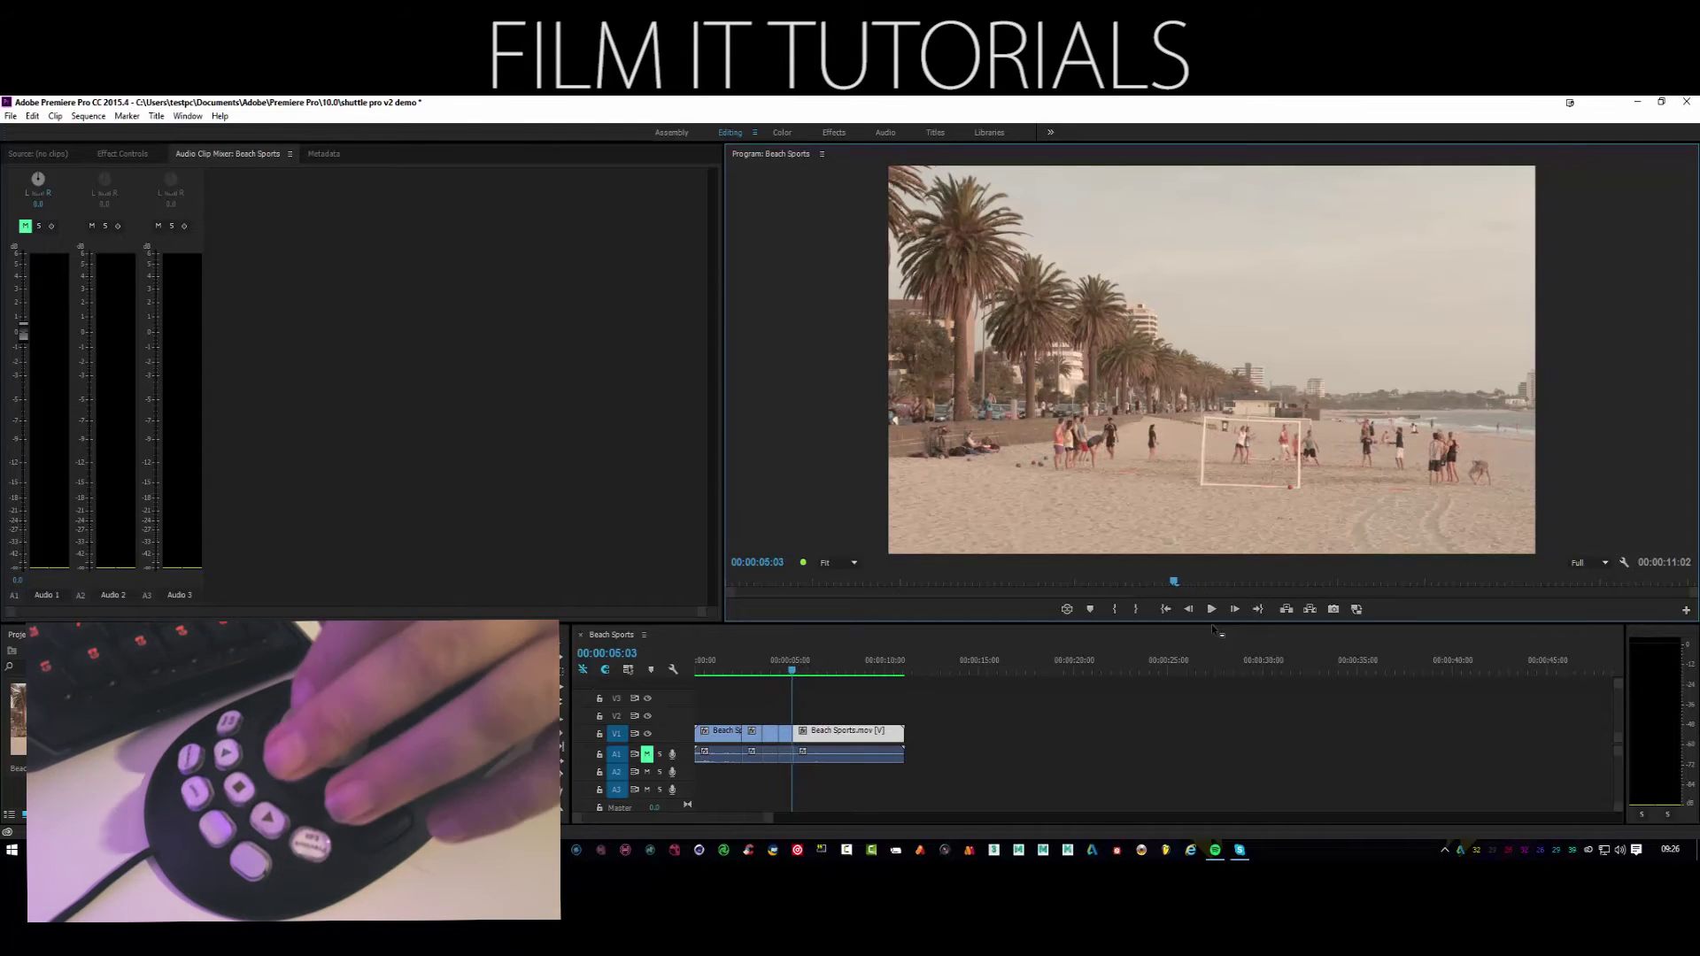
{"action": "key", "text": "Left"}
{"action": "key", "text": "Left"}
{"action": "key", "text": "Left"}
{"action": "key", "text": "Left"}
{"action": "key", "text": "Left"}
{"action": "key", "text": "Left"}
{"action": "key", "text": "Left"}
{"action": "key", "text": "Left"}
{"action": "key", "text": "Left"}
{"action": "key", "text": "Left"}
{"action": "key", "text": "Left"}
{"action": "key", "text": "Left"}
{"action": "key", "text": "Left"}
{"action": "key", "text": "Left"}
{"action": "key", "text": "Left"}
Switch to the Color workspace and jog the timeline playhead forward to 00:00:05:06 with the last Beach Sports segment selected
{"action": "left_click", "coordinate": [783, 133]}
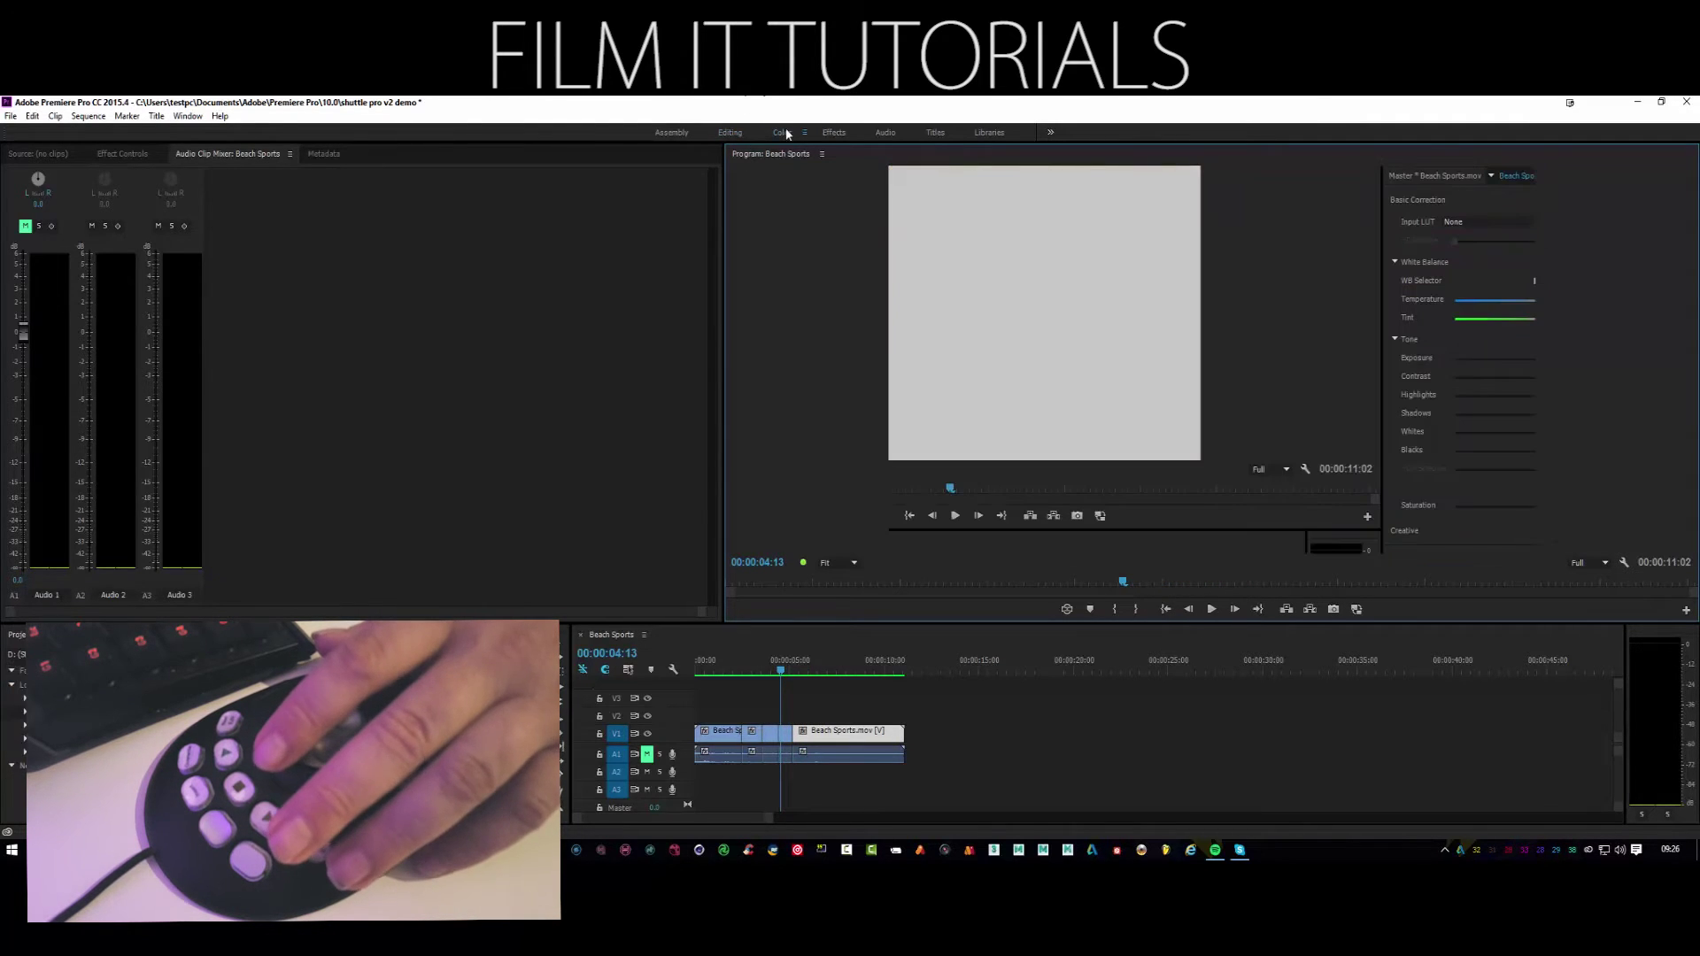
{"action": "left_click", "coordinate": [879, 630]}
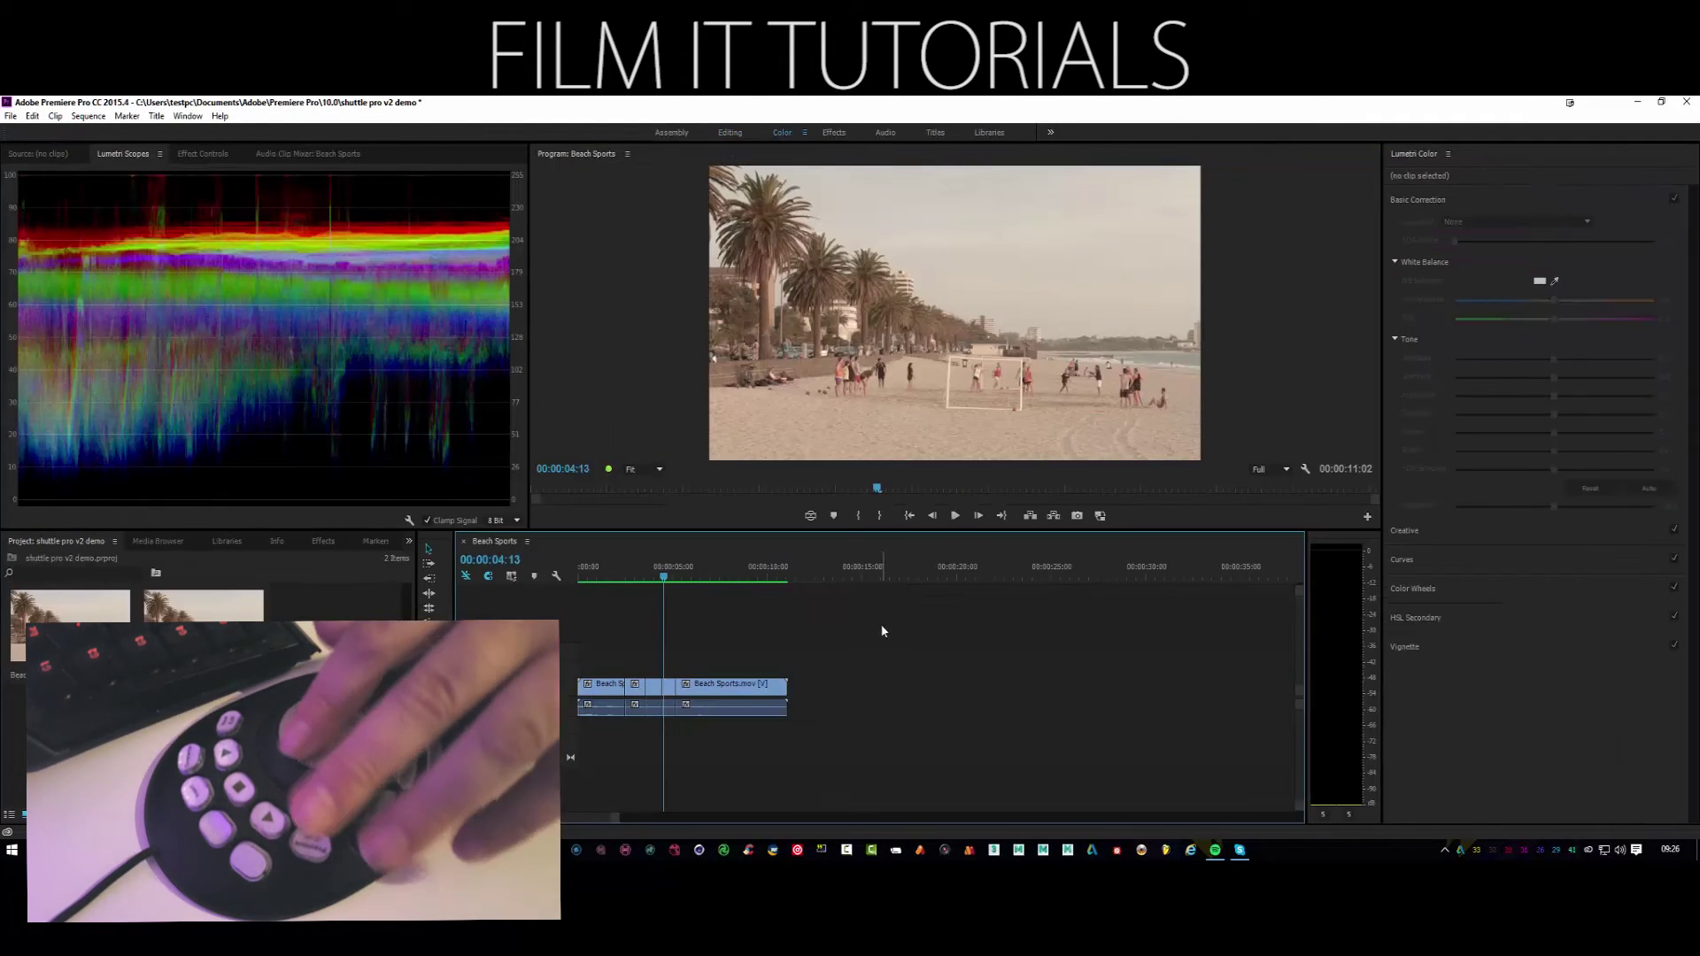
{"action": "key", "text": "Right"}
{"action": "key", "text": "Right"}
{"action": "key", "text": "Right"}
{"action": "key", "text": "Right"}
{"action": "key", "text": "Right"}
{"action": "key", "text": "Right"}
{"action": "key", "text": "Right"}
{"action": "key", "text": "Right"}
{"action": "key", "text": "Right"}
{"action": "key", "text": "Right"}
{"action": "key", "text": "Right"}
{"action": "key", "text": "Right"}
{"action": "key", "text": "Right"}
{"action": "key", "text": "Right"}
{"action": "key", "text": "Right"}
{"action": "key", "text": "Right"}
{"action": "key", "text": "Right"}
{"action": "key", "text": "Right"}
{"action": "key", "text": "d"}
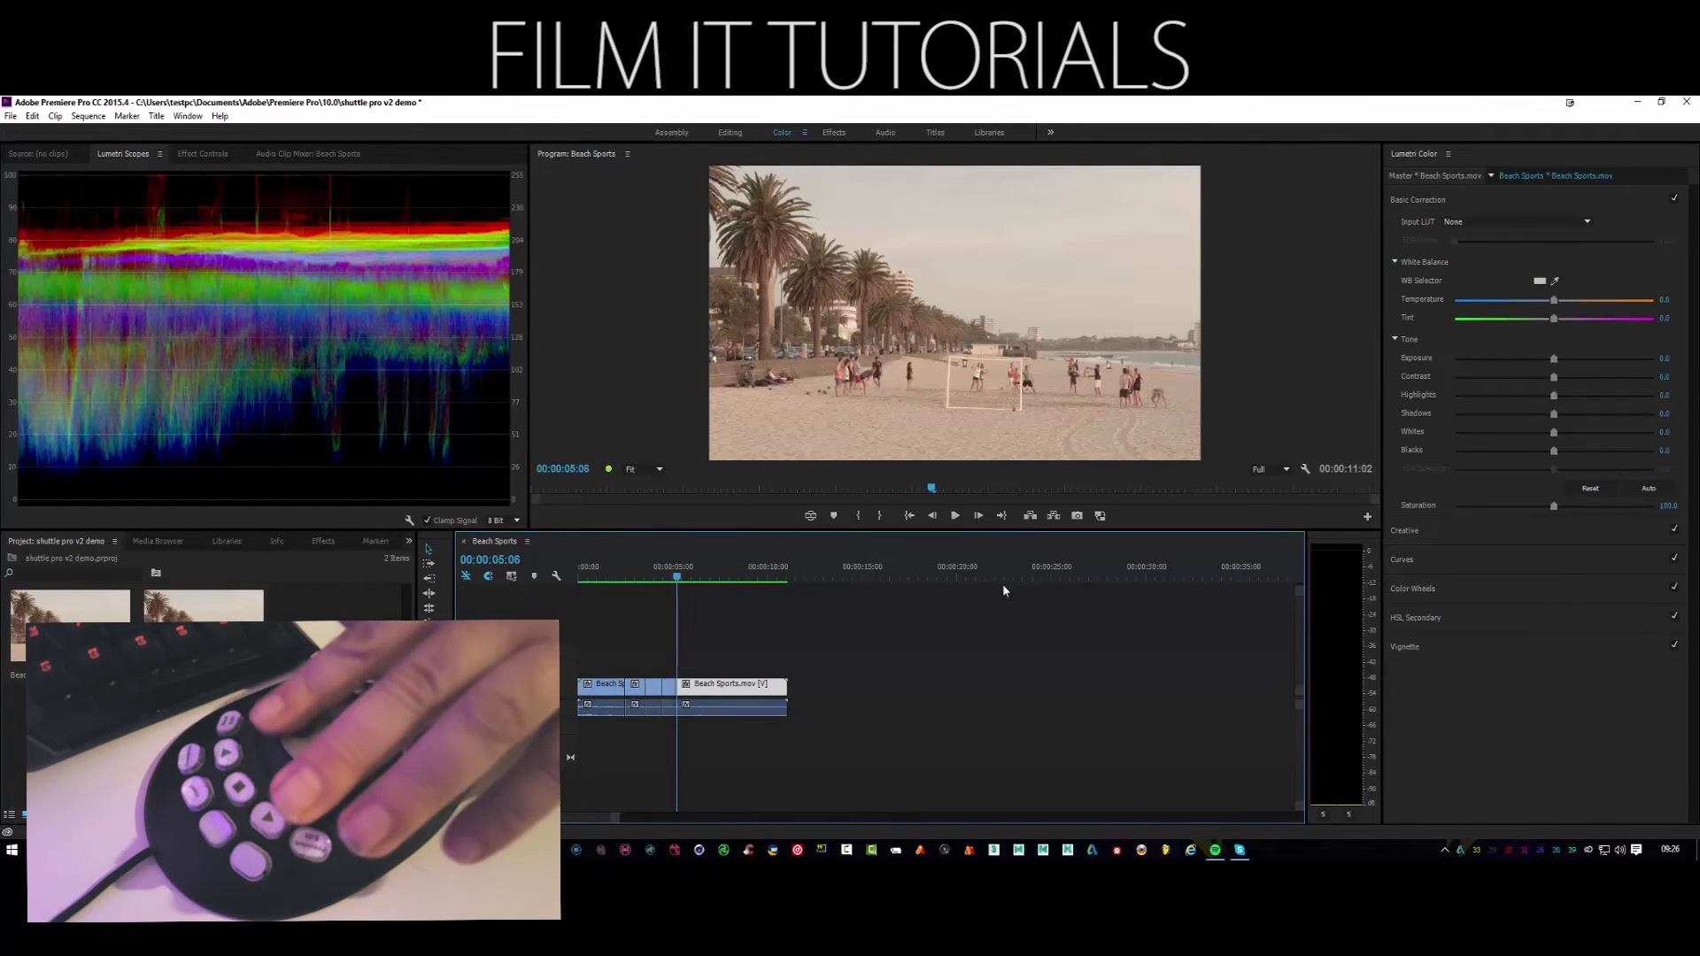
Jog the playhead forward to 00:00:05:15 and back to 00:00:04:12 while checking the Lumetri Scopes
{"action": "key", "text": "Right"}
{"action": "key", "text": "Right"}
{"action": "key", "text": "Right"}
{"action": "key", "text": "Right"}
{"action": "key", "text": "Right"}
{"action": "key", "text": "Right"}
{"action": "key", "text": "Right"}
{"action": "key", "text": "Right"}
{"action": "key", "text": "Right"}
{"action": "key", "text": "Right"}
{"action": "key", "text": "Right"}
{"action": "key", "text": "Right"}
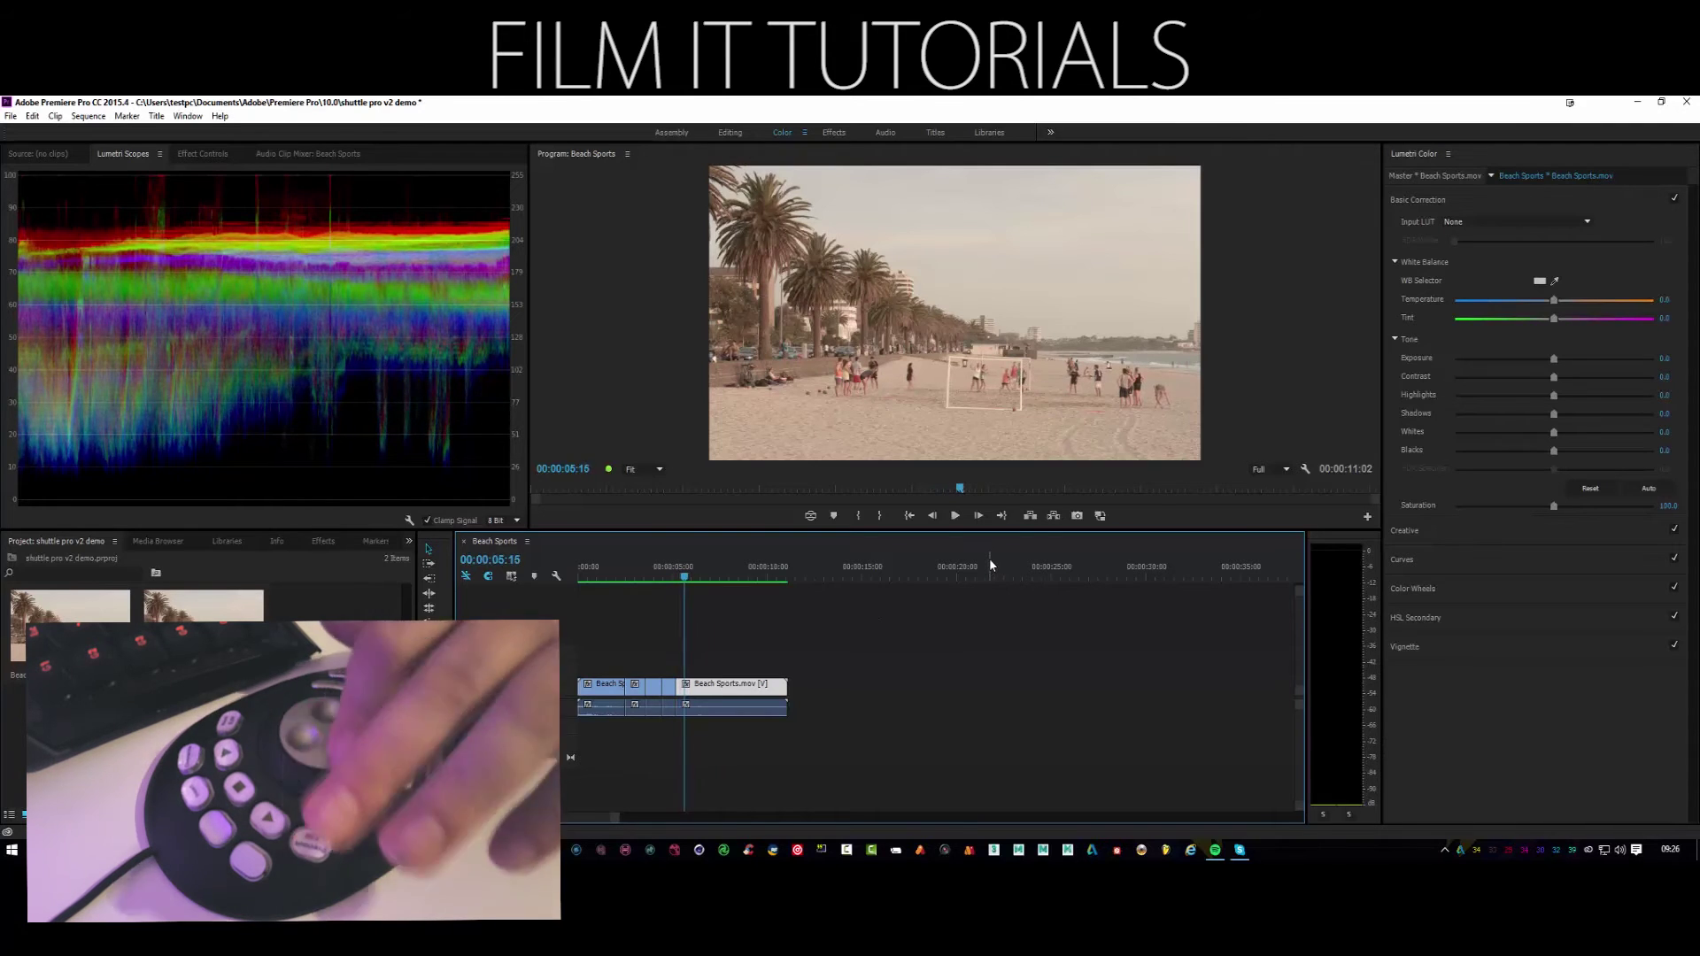
{"action": "key", "text": "Left"}
{"action": "key", "text": "Left"}
{"action": "key", "text": "Left"}
{"action": "key", "text": "Left"}
{"action": "key", "text": "Left"}
{"action": "key", "text": "Left"}
{"action": "key", "text": "Left"}
{"action": "key", "text": "Left"}
{"action": "key", "text": "Left"}
{"action": "key", "text": "Left"}
{"action": "key", "text": "Left"}
{"action": "key", "text": "Left"}
{"action": "key", "text": "Left"}
{"action": "key", "text": "Left"}
{"action": "key", "text": "Left"}
{"action": "key", "text": "Left"}
{"action": "key", "text": "Left"}
{"action": "key", "text": "Left"}
{"action": "key", "text": "Left"}
{"action": "key", "text": "Left"}
{"action": "key", "text": "Left"}
{"action": "key", "text": "Left"}
{"action": "key", "text": "Left"}
{"action": "key", "text": "Left"}
{"action": "key", "text": "Left"}
{"action": "key", "text": "Left"}
{"action": "key", "text": "Left"}
{"action": "key", "text": "Left"}
{"action": "key", "text": "Left"}
{"action": "key", "text": "Left"}
{"action": "key", "text": "Left"}
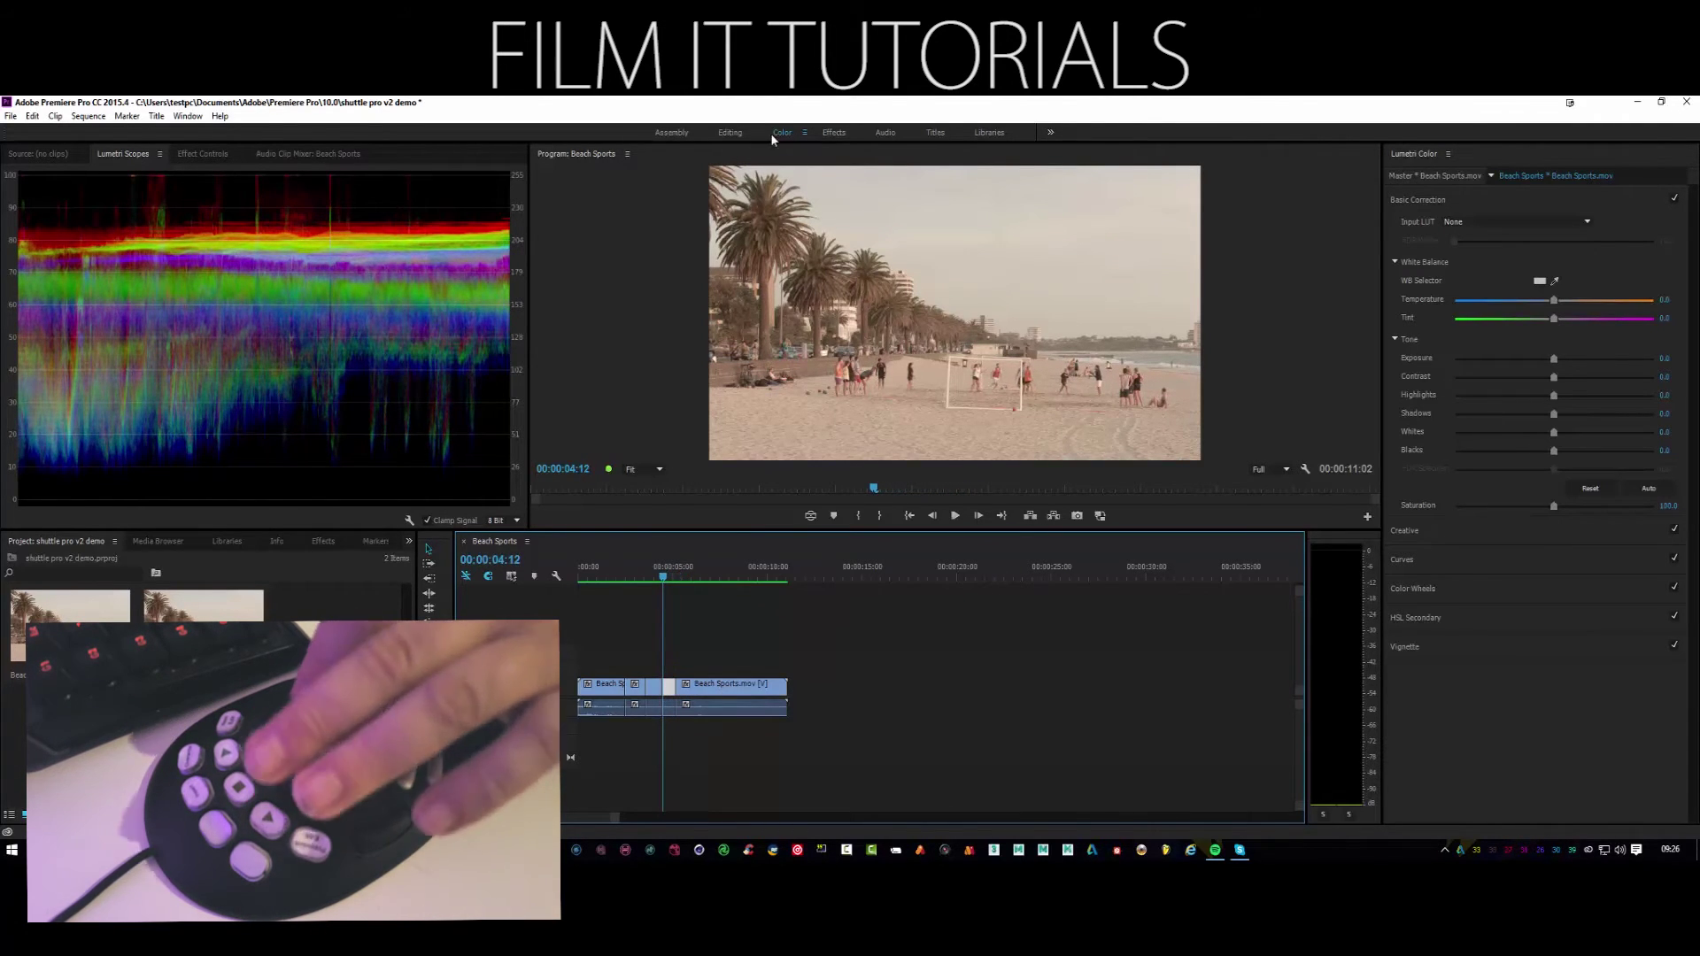
Jog the playhead forward across the cut to 00:00:06:11 in the last segment
{"action": "key", "text": "Right"}
{"action": "key", "text": "Right"}
{"action": "key", "text": "Right"}
{"action": "key", "text": "Right"}
{"action": "key", "text": "Right"}
{"action": "key", "text": "Right"}
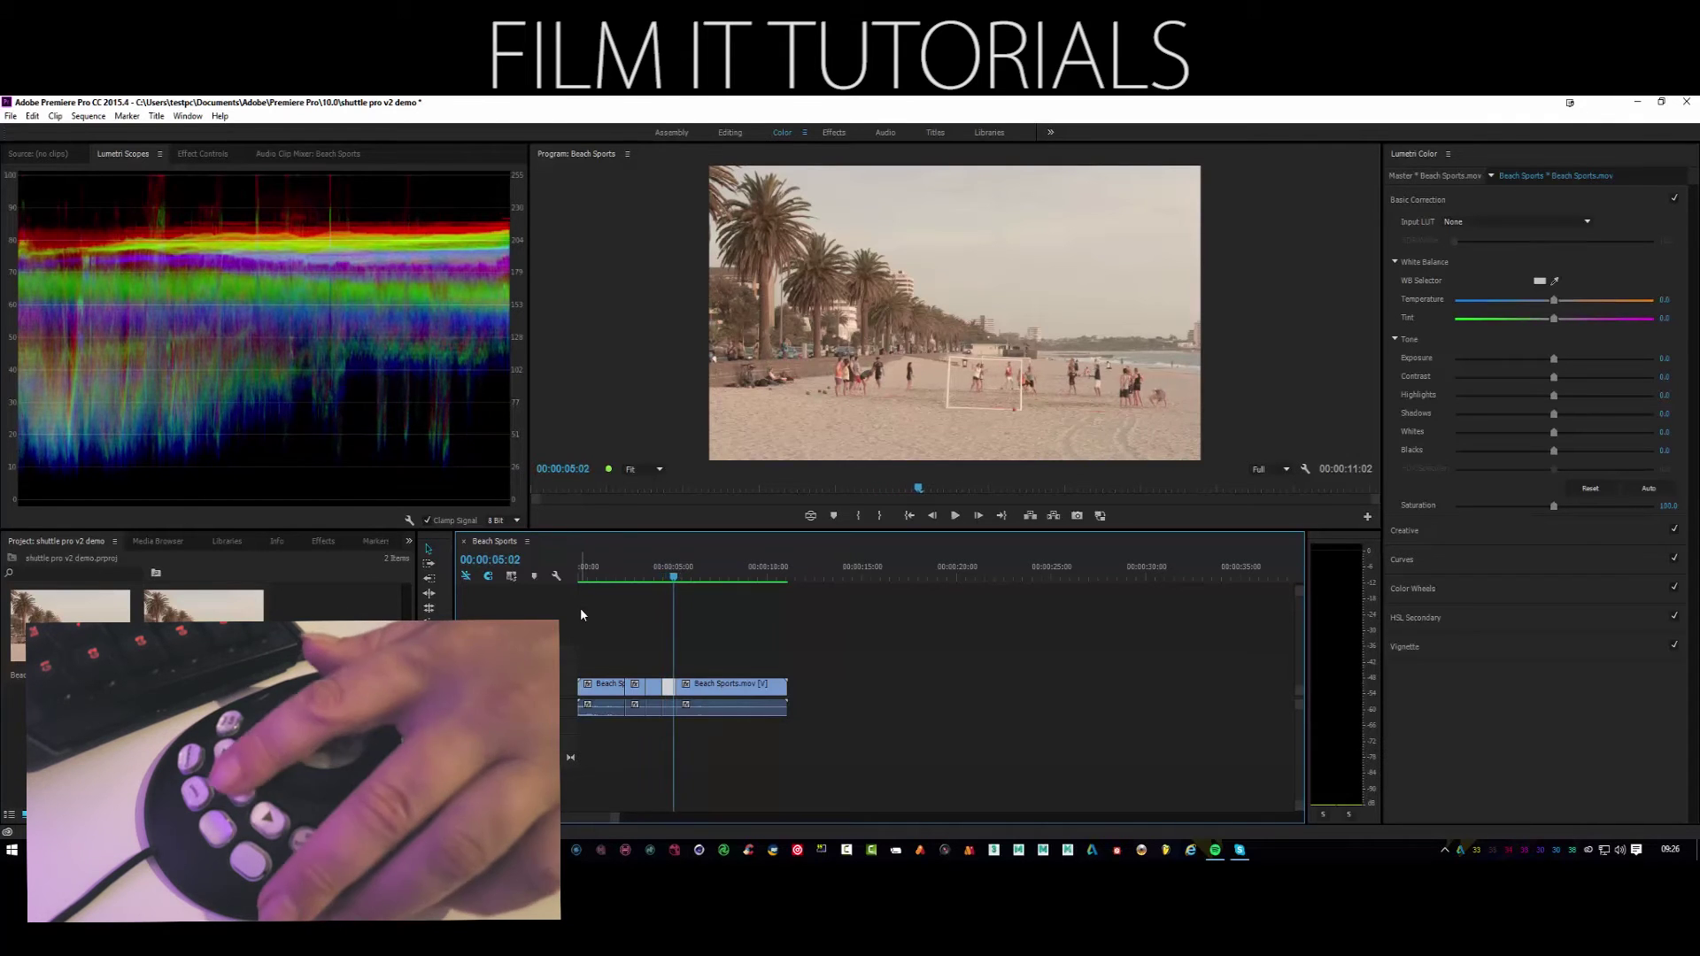
{"action": "key", "text": "Right"}
{"action": "key", "text": "Right"}
{"action": "key", "text": "Right"}
{"action": "key", "text": "Right"}
{"action": "key", "text": "Right"}
{"action": "key", "text": "Right"}
{"action": "key", "text": "Right"}
{"action": "key", "text": "Right"}
{"action": "key", "text": "Right"}
{"action": "key", "text": "Right"}
{"action": "key", "text": "Right"}
{"action": "key", "text": "Right"}
{"action": "key", "text": "Right"}
{"action": "key", "text": "Right"}
{"action": "key", "text": "Right"}
{"action": "key", "text": "Right"}
{"action": "key", "text": "Right"}
{"action": "key", "text": "Right"}
{"action": "key", "text": "Right"}
{"action": "key", "text": "Right"}
{"action": "key", "text": "Right"}
{"action": "key", "text": "Right"}
{"action": "key", "text": "Right"}
{"action": "key", "text": "Right"}
{"action": "key", "text": "Right"}
{"action": "key", "text": "Right"}
{"action": "key", "text": "Right"}
{"action": "key", "text": "Right"}
{"action": "key", "text": "Right"}
{"action": "key", "text": "Right"}
{"action": "key", "text": "Right"}
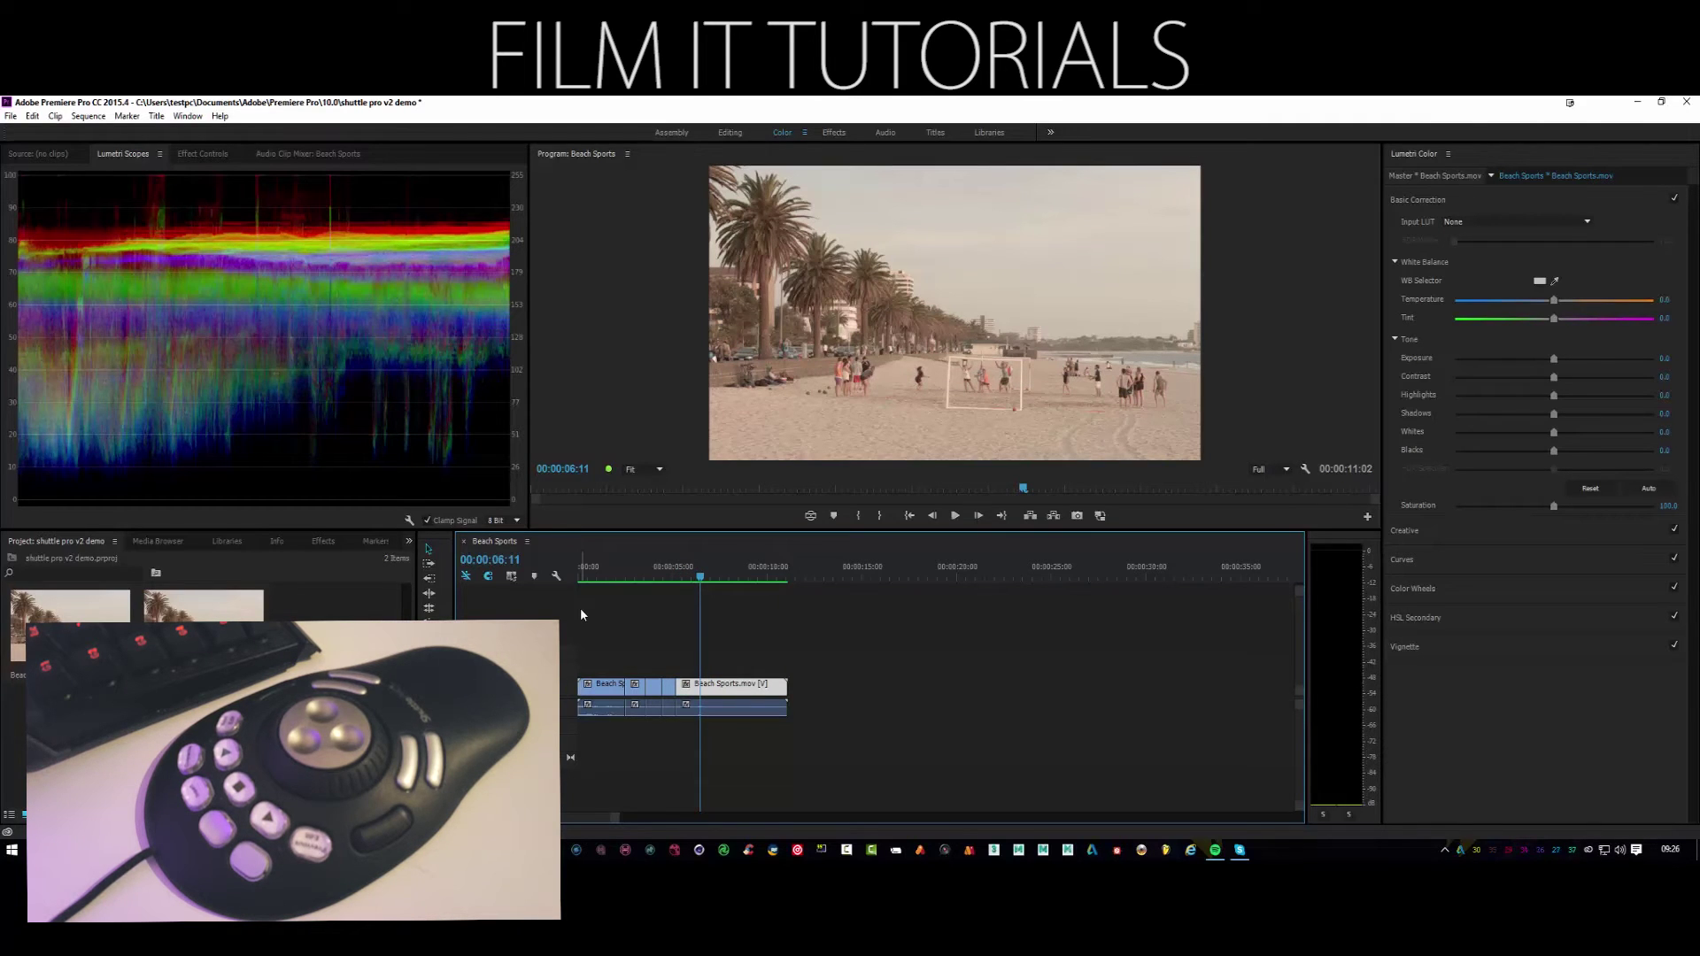
Exit Premiere Pro without saving the changes to the project
{"action": "left_click", "coordinate": [11, 116]}
{"action": "left_click", "coordinate": [71, 591]}
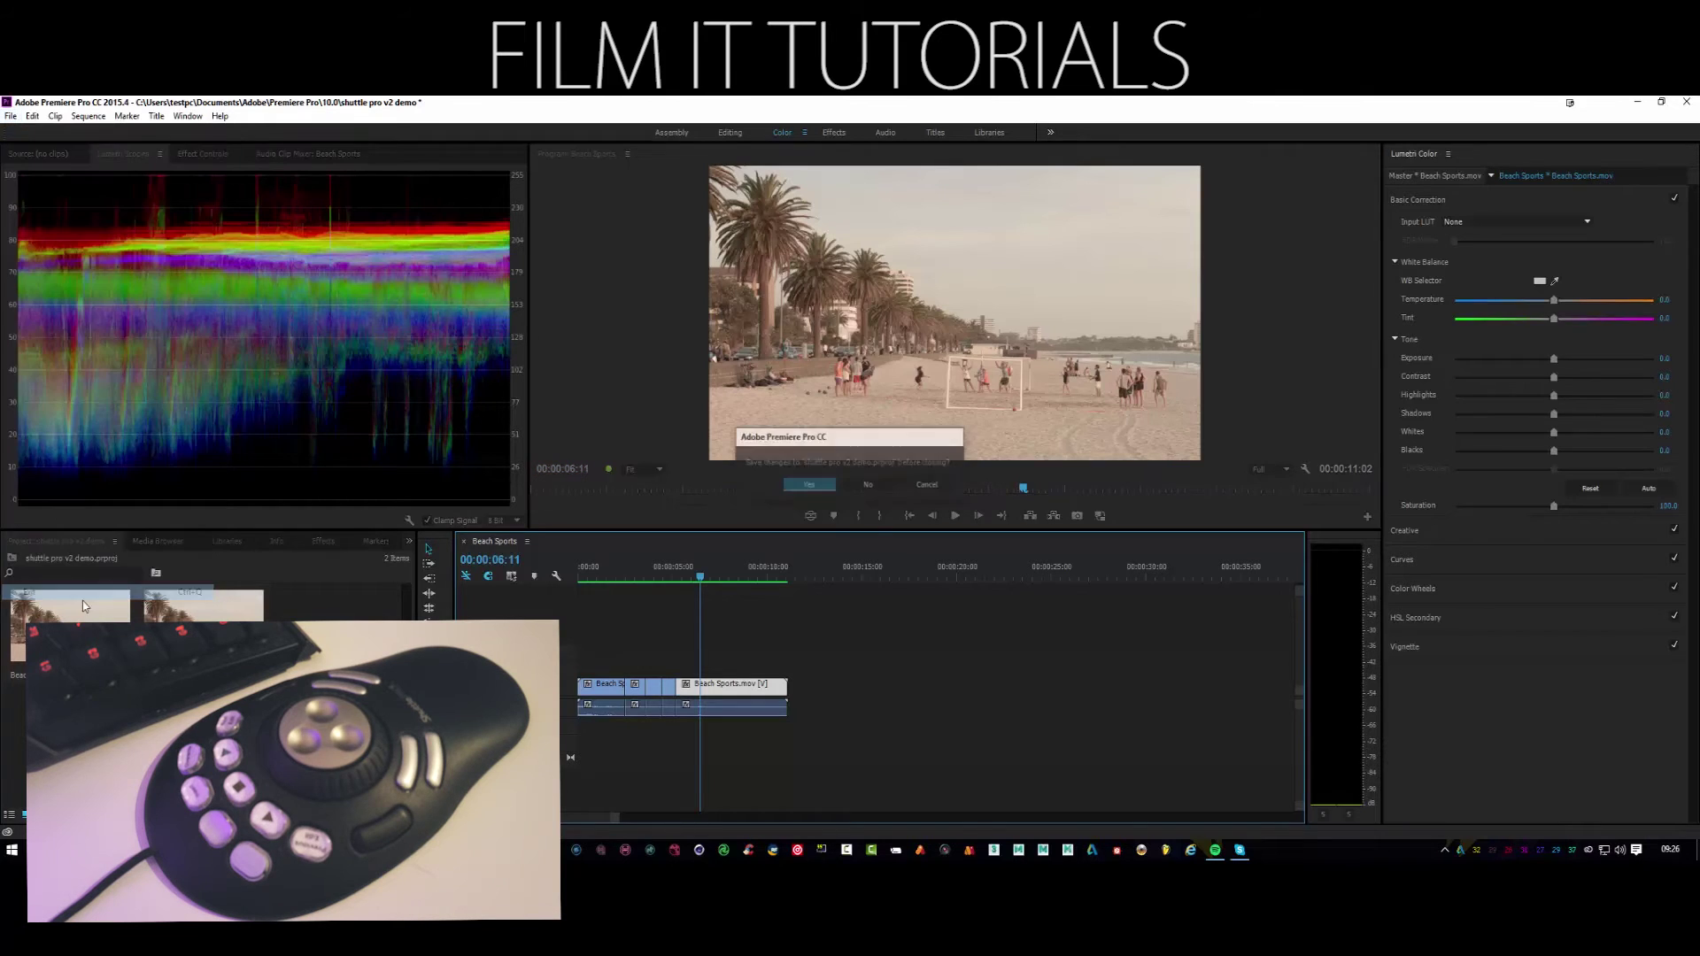
{"action": "left_click", "coordinate": [867, 485]}
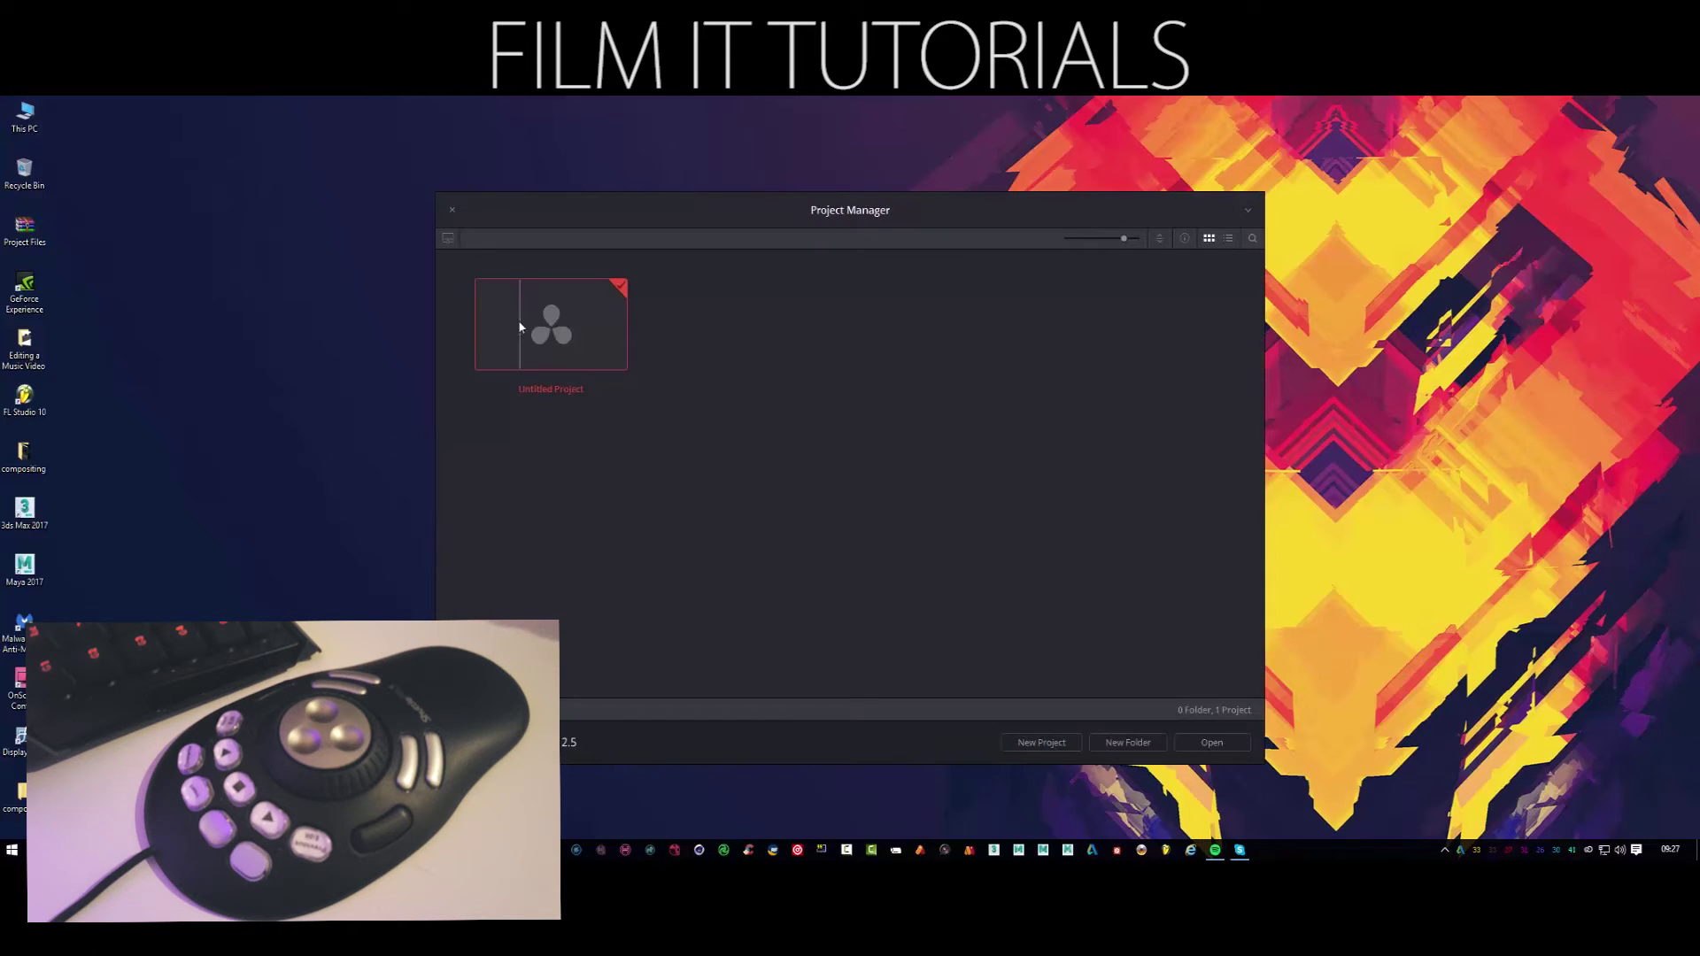
Open Untitled Project in DaVinci Resolve and browse the C: drive's Users folder in the media storage to the Desktop folder
{"action": "left_click", "coordinate": [1224, 746]}
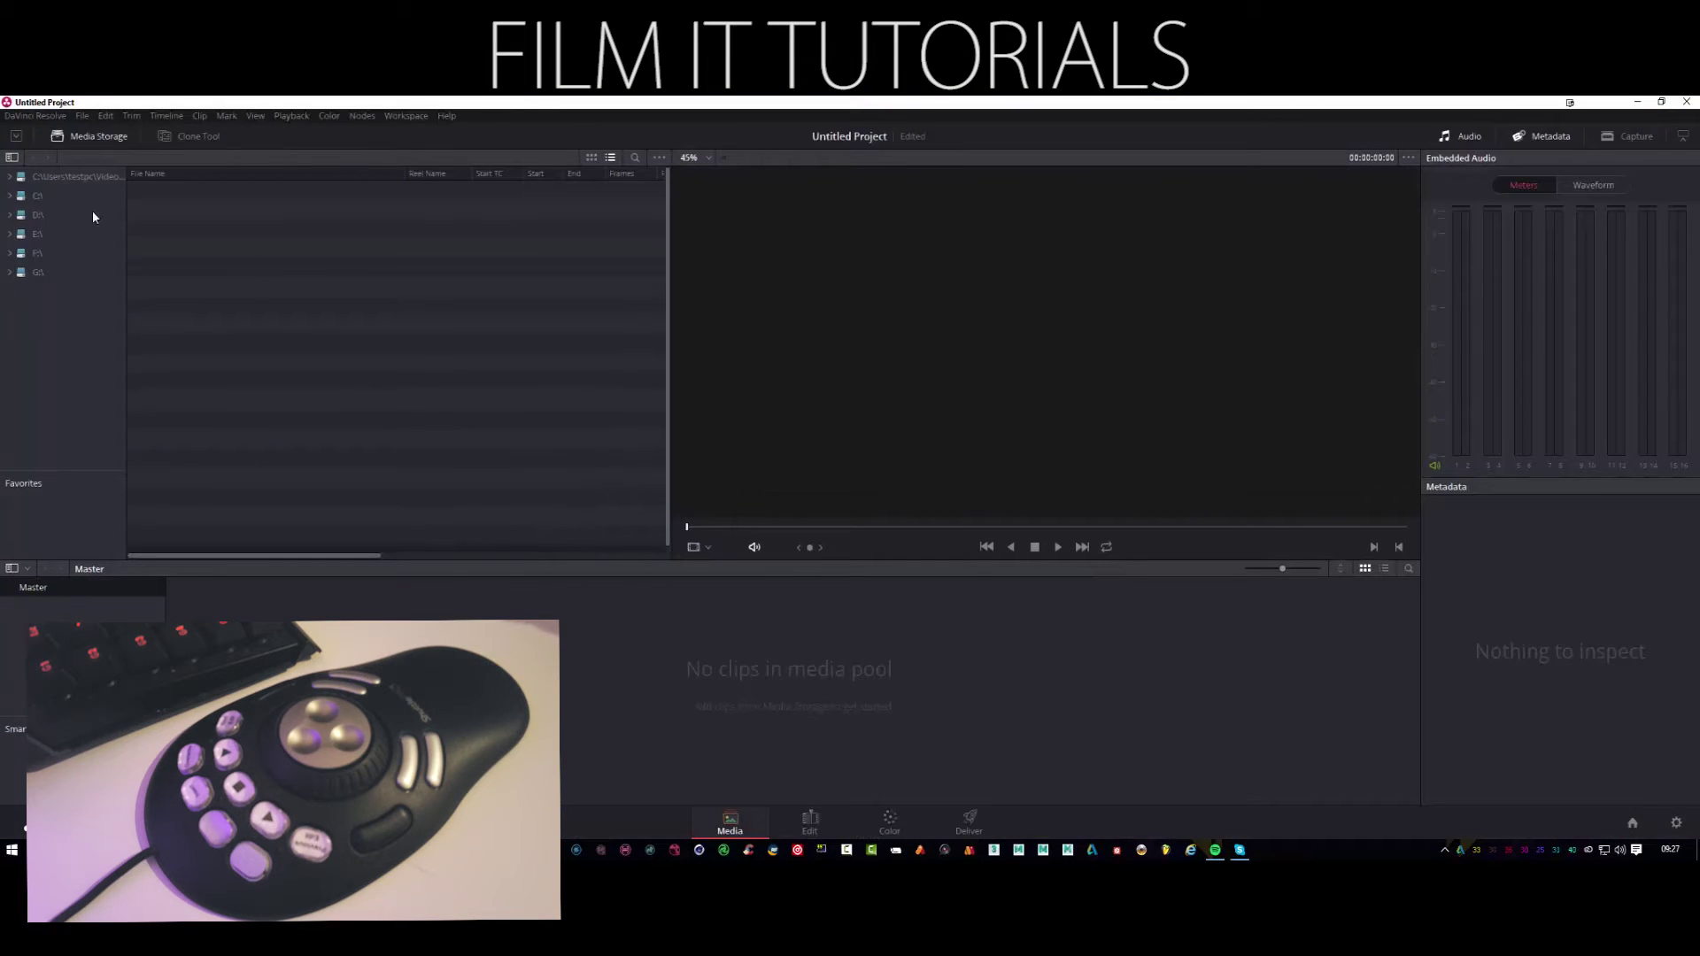
{"action": "left_click", "coordinate": [37, 198]}
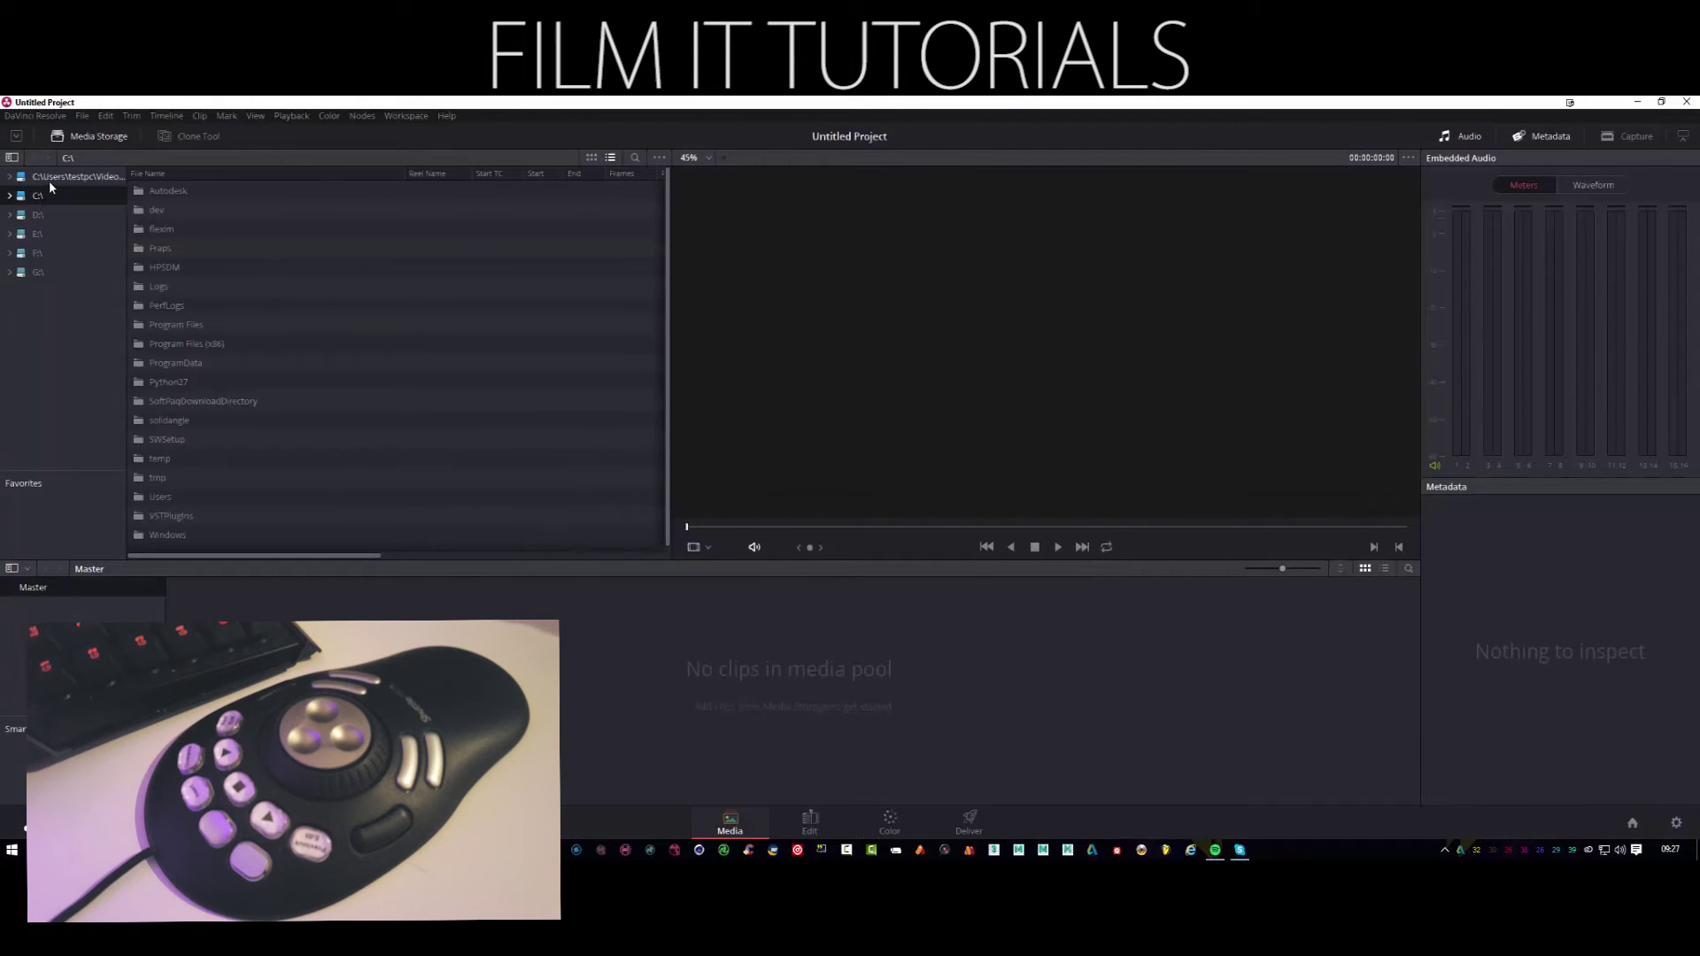
{"action": "left_click", "coordinate": [49, 181]}
{"action": "left_click", "coordinate": [30, 197]}
{"action": "double_click", "coordinate": [167, 499]}
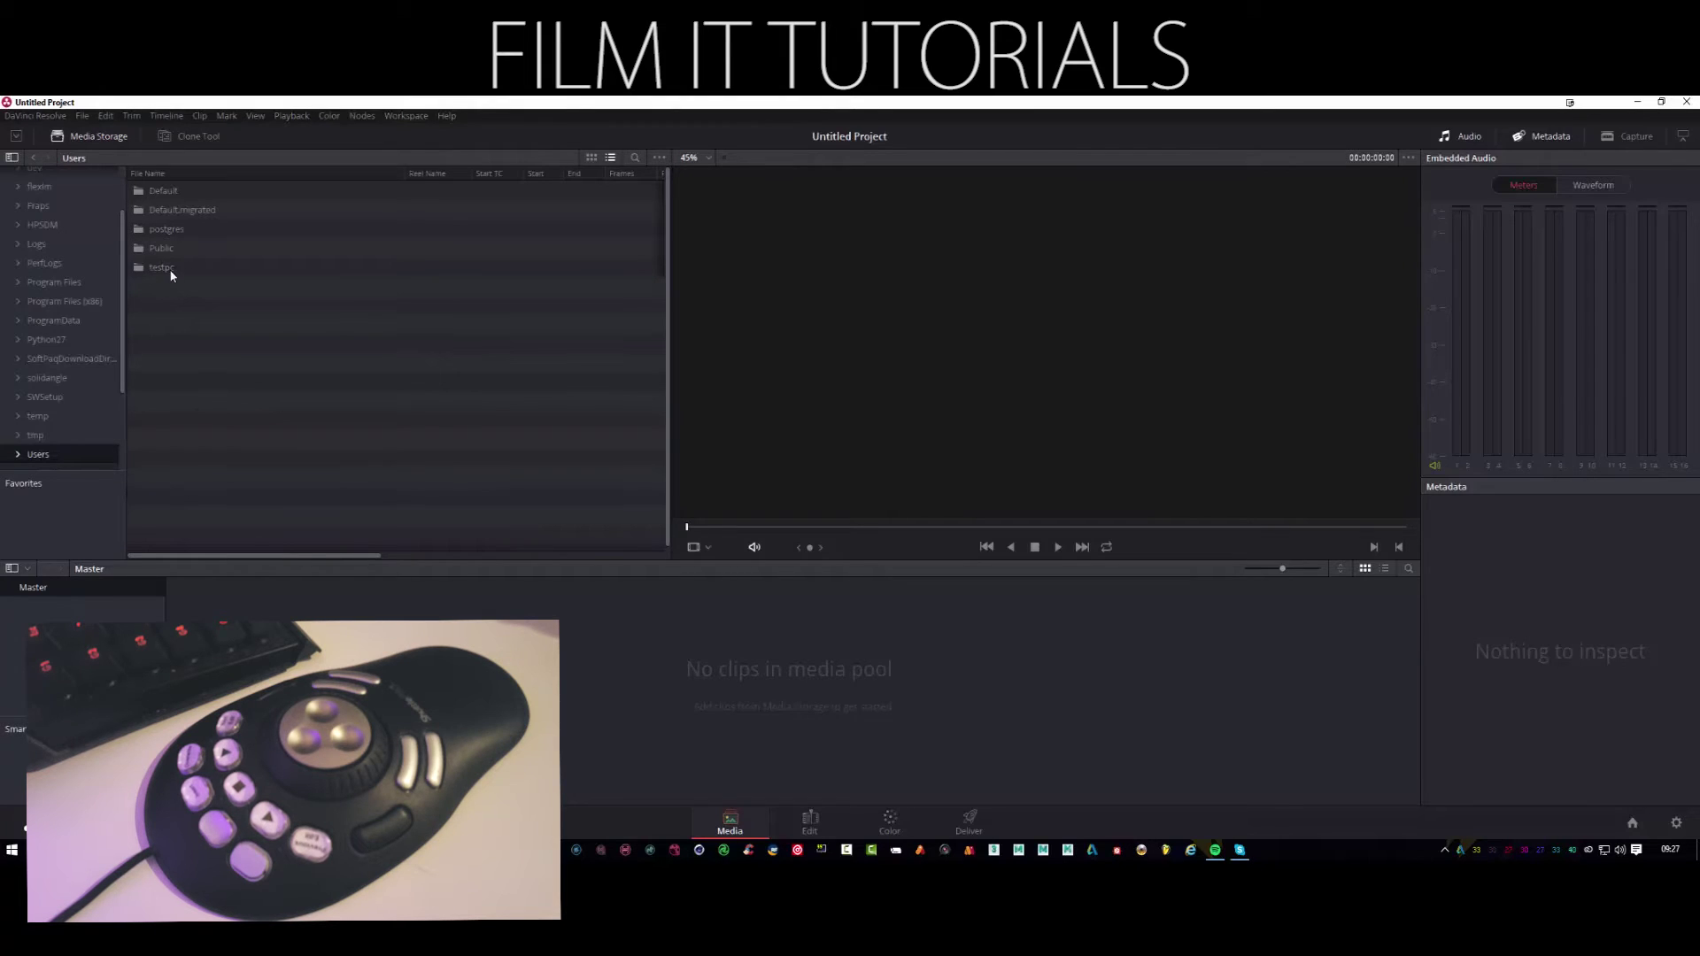
{"action": "double_click", "coordinate": [168, 267]}
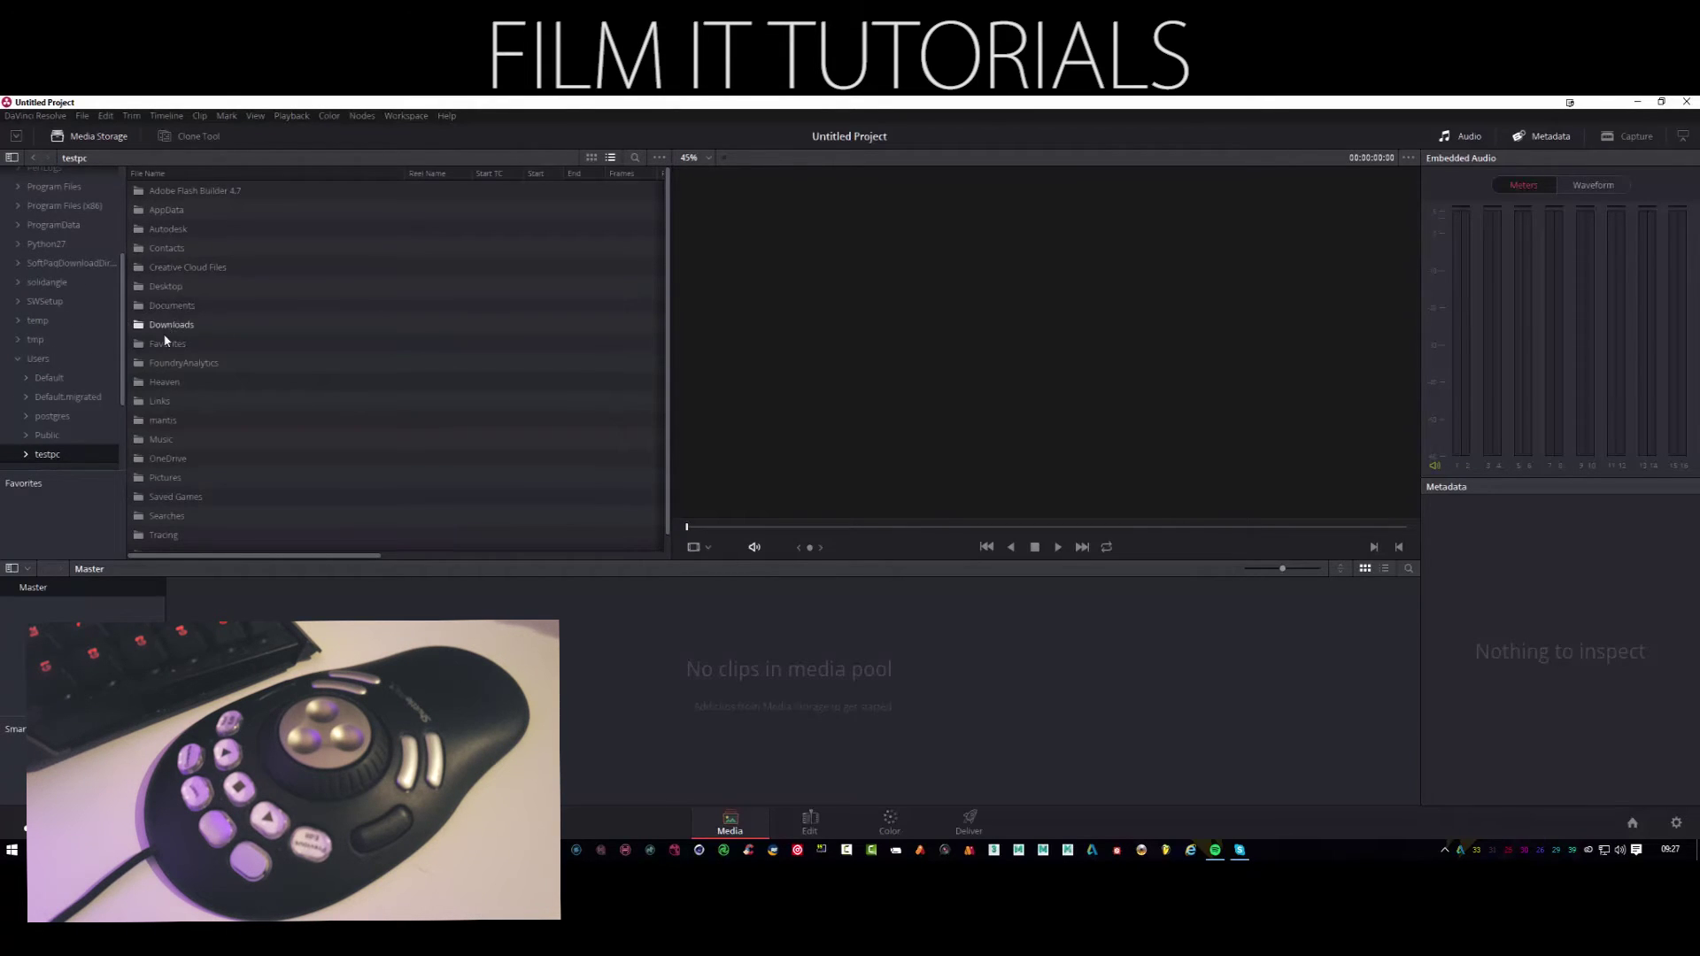
{"action": "double_click", "coordinate": [167, 287]}
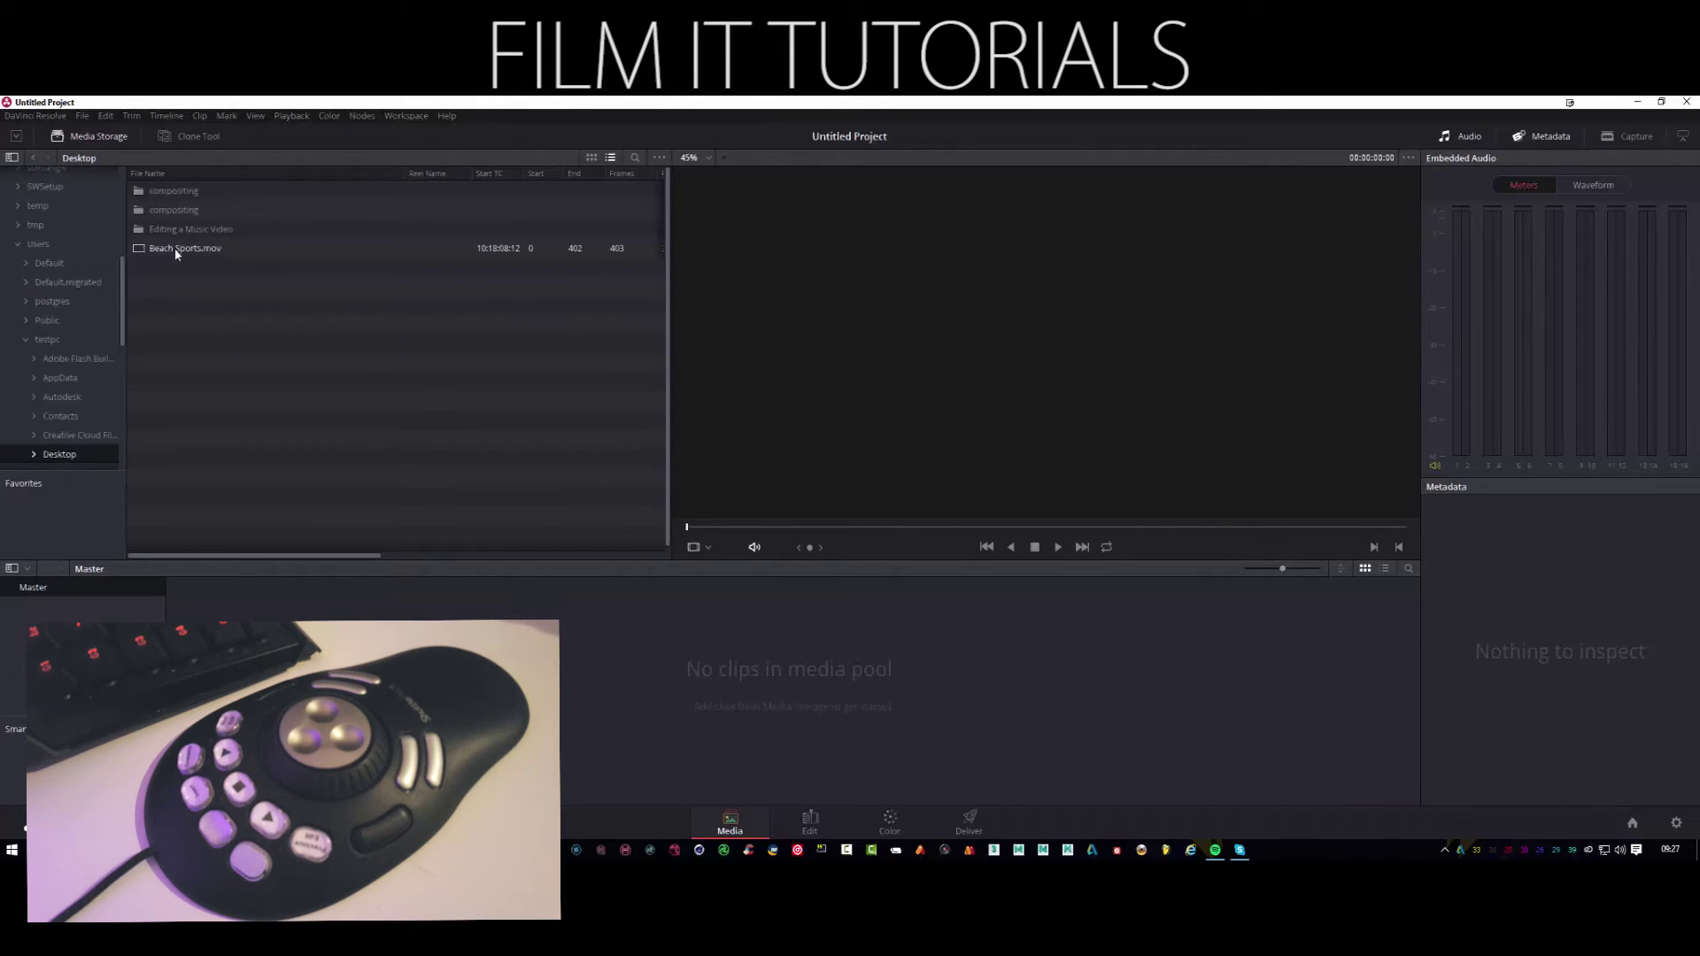
Add Beach Sports.mov from the Desktop folder to the start of a new timeline on the Edit page
{"action": "left_click", "coordinate": [174, 248]}
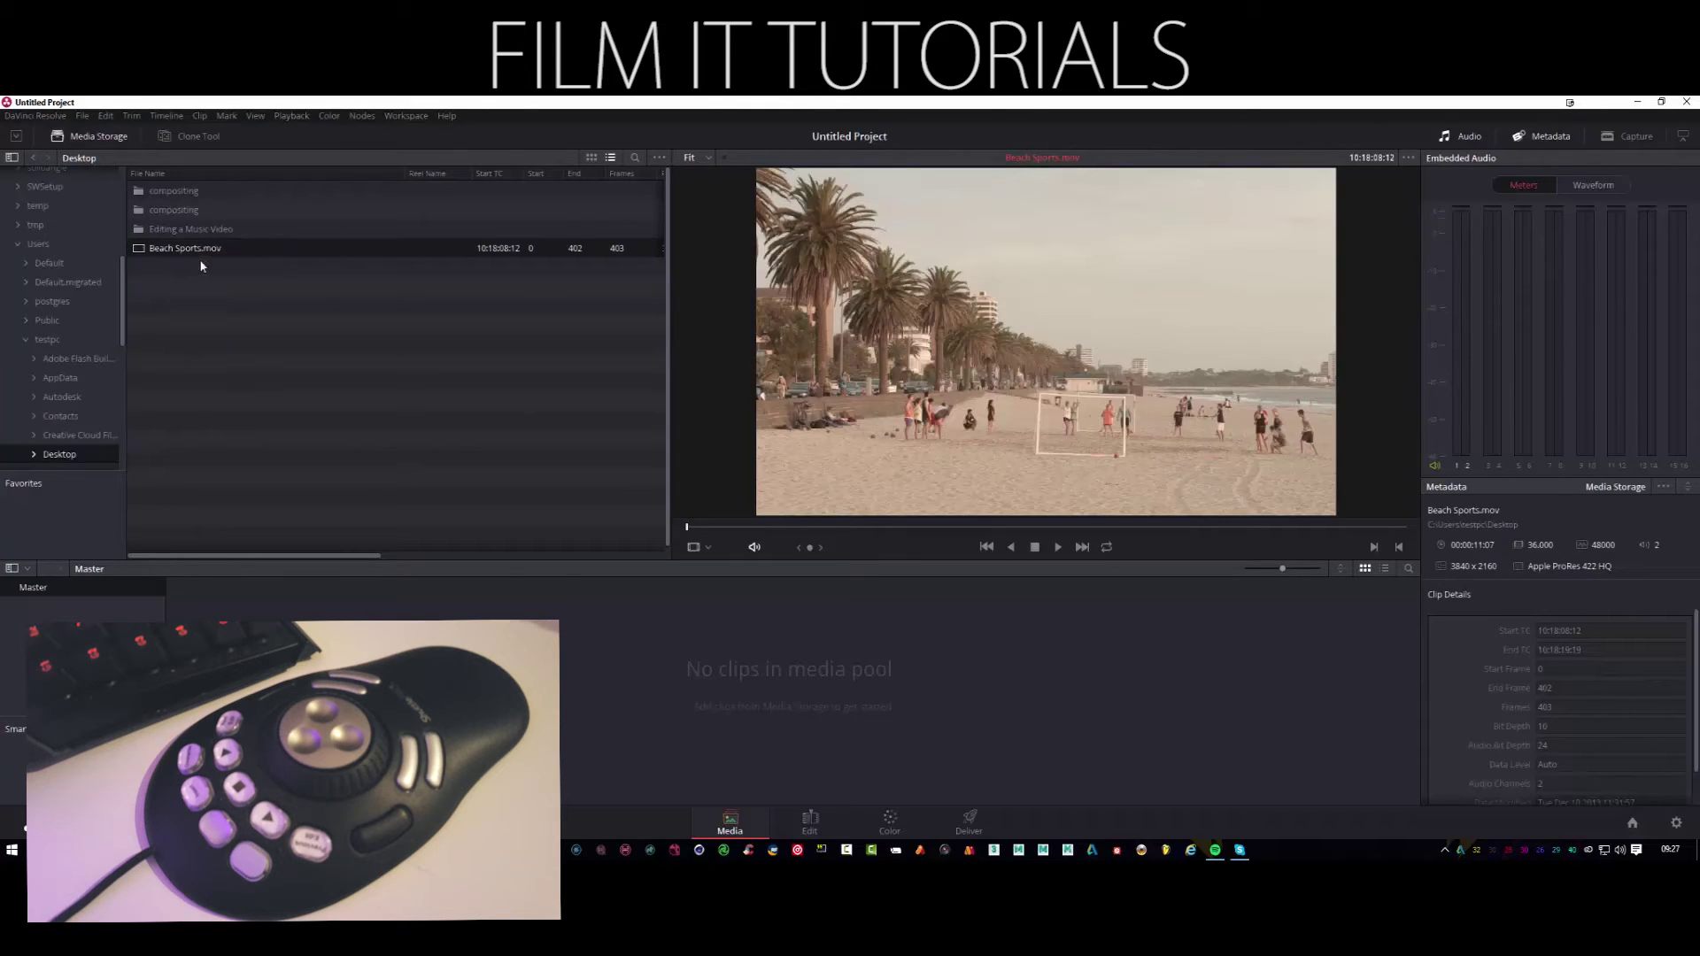
{"action": "left_click", "coordinate": [812, 819]}
{"action": "left_click_drag", "start_coordinate": [161, 209], "coordinate": [412, 659]}
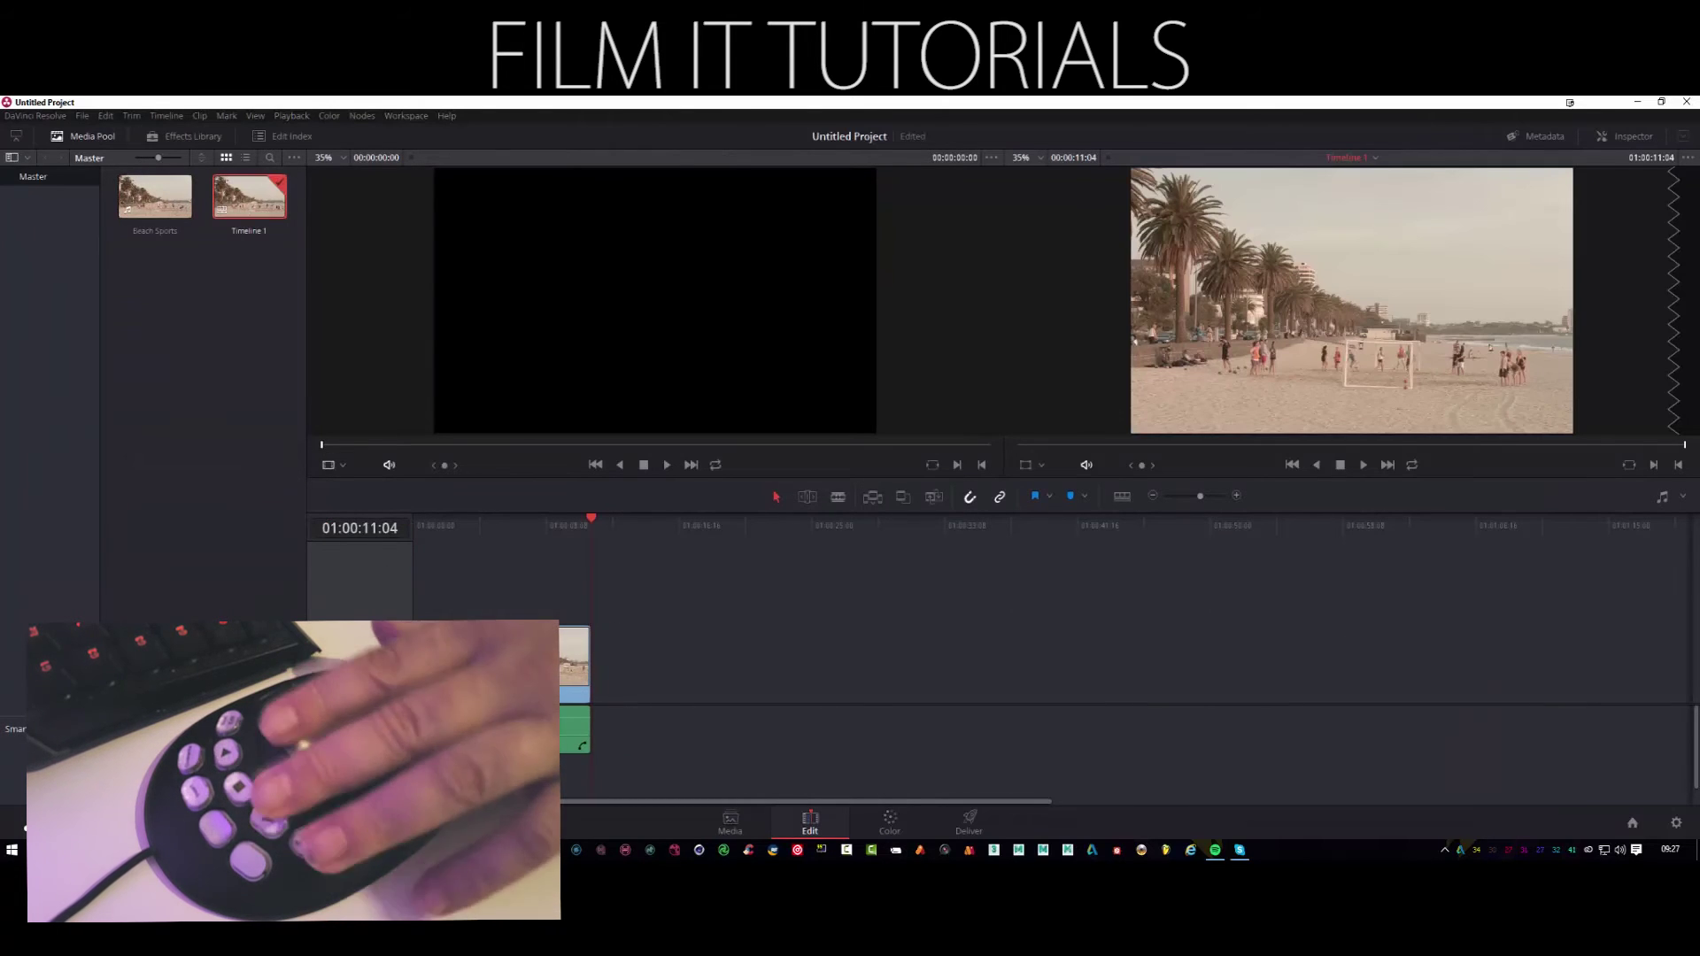
Jog the playhead backward from the end of the timeline to 01:00:10:15
{"action": "key", "text": "Left"}
{"action": "key", "text": "Left"}
{"action": "key", "text": "Left"}
{"action": "key", "text": "Left"}
{"action": "key", "text": "Left"}
{"action": "key", "text": "Left"}
{"action": "key", "text": "Left"}
{"action": "key", "text": "Left"}
{"action": "key", "text": "Left"}
{"action": "key", "text": "Left"}
{"action": "key", "text": "Left"}
{"action": "key", "text": "Left"}
{"action": "key", "text": "Left"}
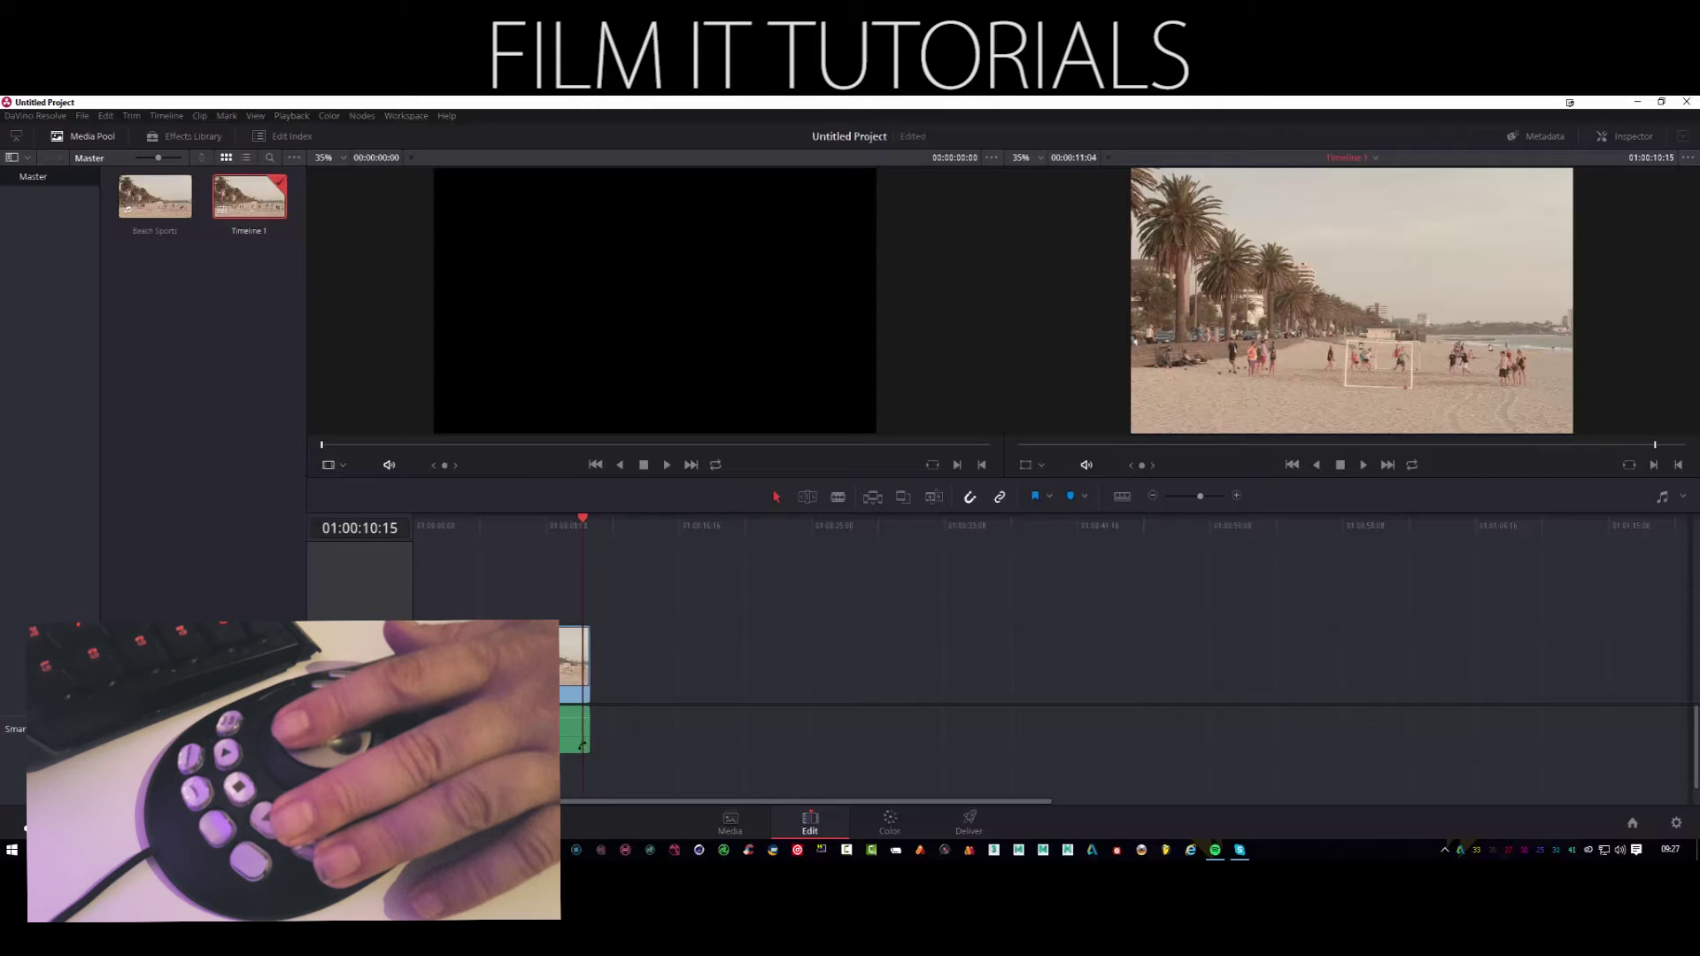
{"action": "key", "text": "Left"}
{"action": "key", "text": "Left"}
{"action": "key", "text": "Left"}
{"action": "key", "text": "Left"}
{"action": "key", "text": "Left"}
{"action": "key", "text": "Left"}
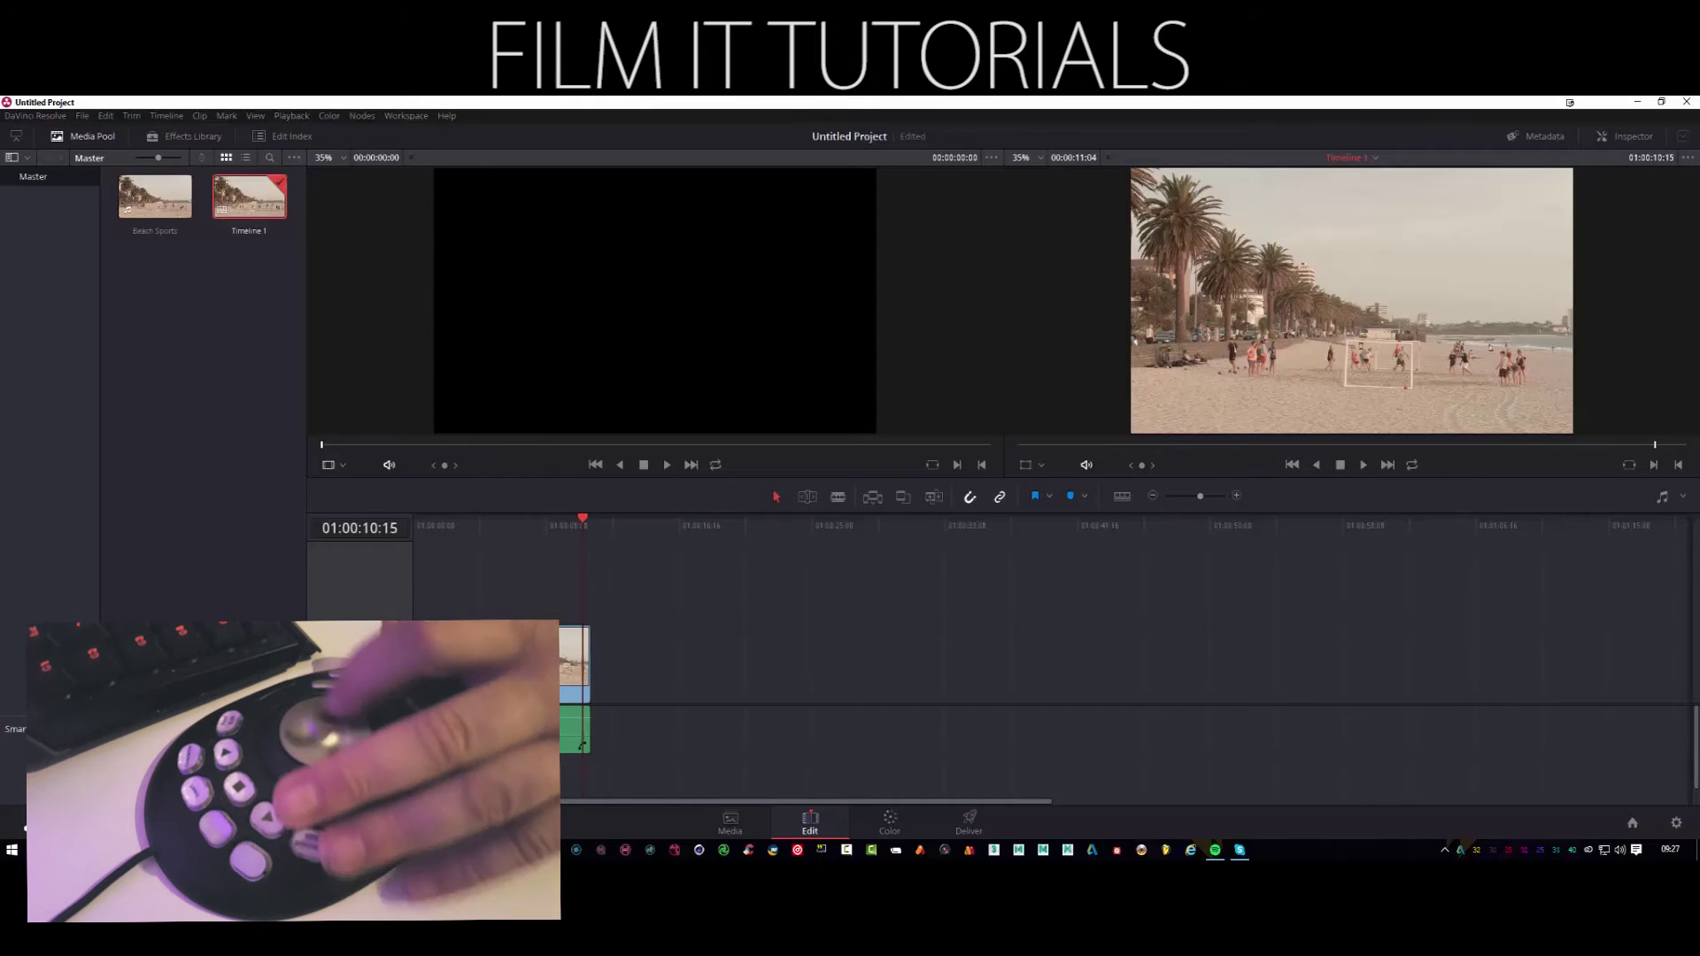
Shuttle the playhead backward through the Beach Sports clip to 01:00:01:01
{"action": "key", "text": "Left"}
{"action": "key", "text": "Left"}
{"action": "key", "text": "Left"}
{"action": "key", "text": "Left"}
{"action": "key", "text": "Left"}
{"action": "key", "text": "Left"}
{"action": "key", "text": "Left"}
{"action": "key", "text": "Left"}
{"action": "key", "text": "Left"}
{"action": "key", "text": "Left"}
{"action": "key", "text": "Left"}
{"action": "key", "text": "Left"}
{"action": "key", "text": "Left"}
{"action": "key", "text": "Left"}
{"action": "key", "text": "Left"}
{"action": "key", "text": "Left"}
{"action": "key", "text": "Left"}
{"action": "key", "text": "Left"}
{"action": "key", "text": "Left"}
{"action": "key", "text": "Left"}
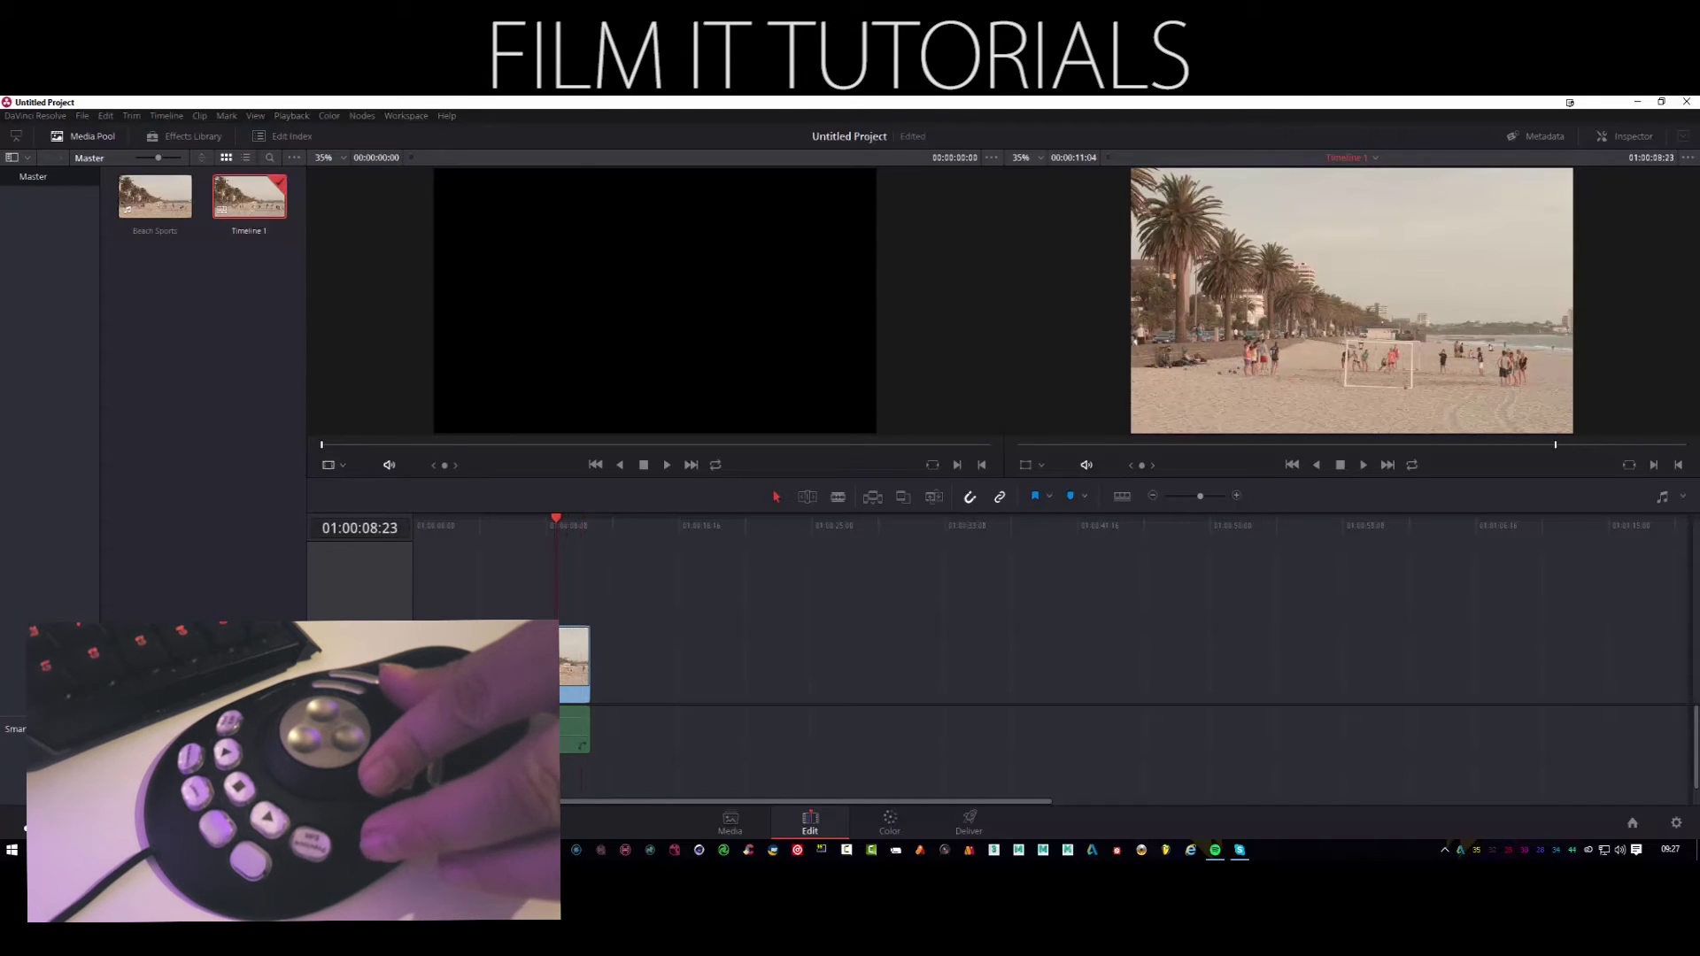
{"action": "key", "text": "Left"}
{"action": "key", "text": "Left"}
{"action": "key", "text": "Left"}
{"action": "key", "text": "Left"}
{"action": "key", "text": "Left"}
{"action": "key", "text": "Left"}
{"action": "key", "text": "Left"}
{"action": "key", "text": "Left"}
{"action": "key", "text": "Left"}
{"action": "key", "text": "Left"}
{"action": "key", "text": "Left"}
{"action": "key", "text": "Left"}
{"action": "key", "text": "Left"}
{"action": "key", "text": "Left"}
{"action": "key", "text": "Left"}
{"action": "key", "text": "Left"}
{"action": "key", "text": "Left"}
{"action": "key", "text": "Left"}
{"action": "key", "text": "Left"}
{"action": "key", "text": "Left"}
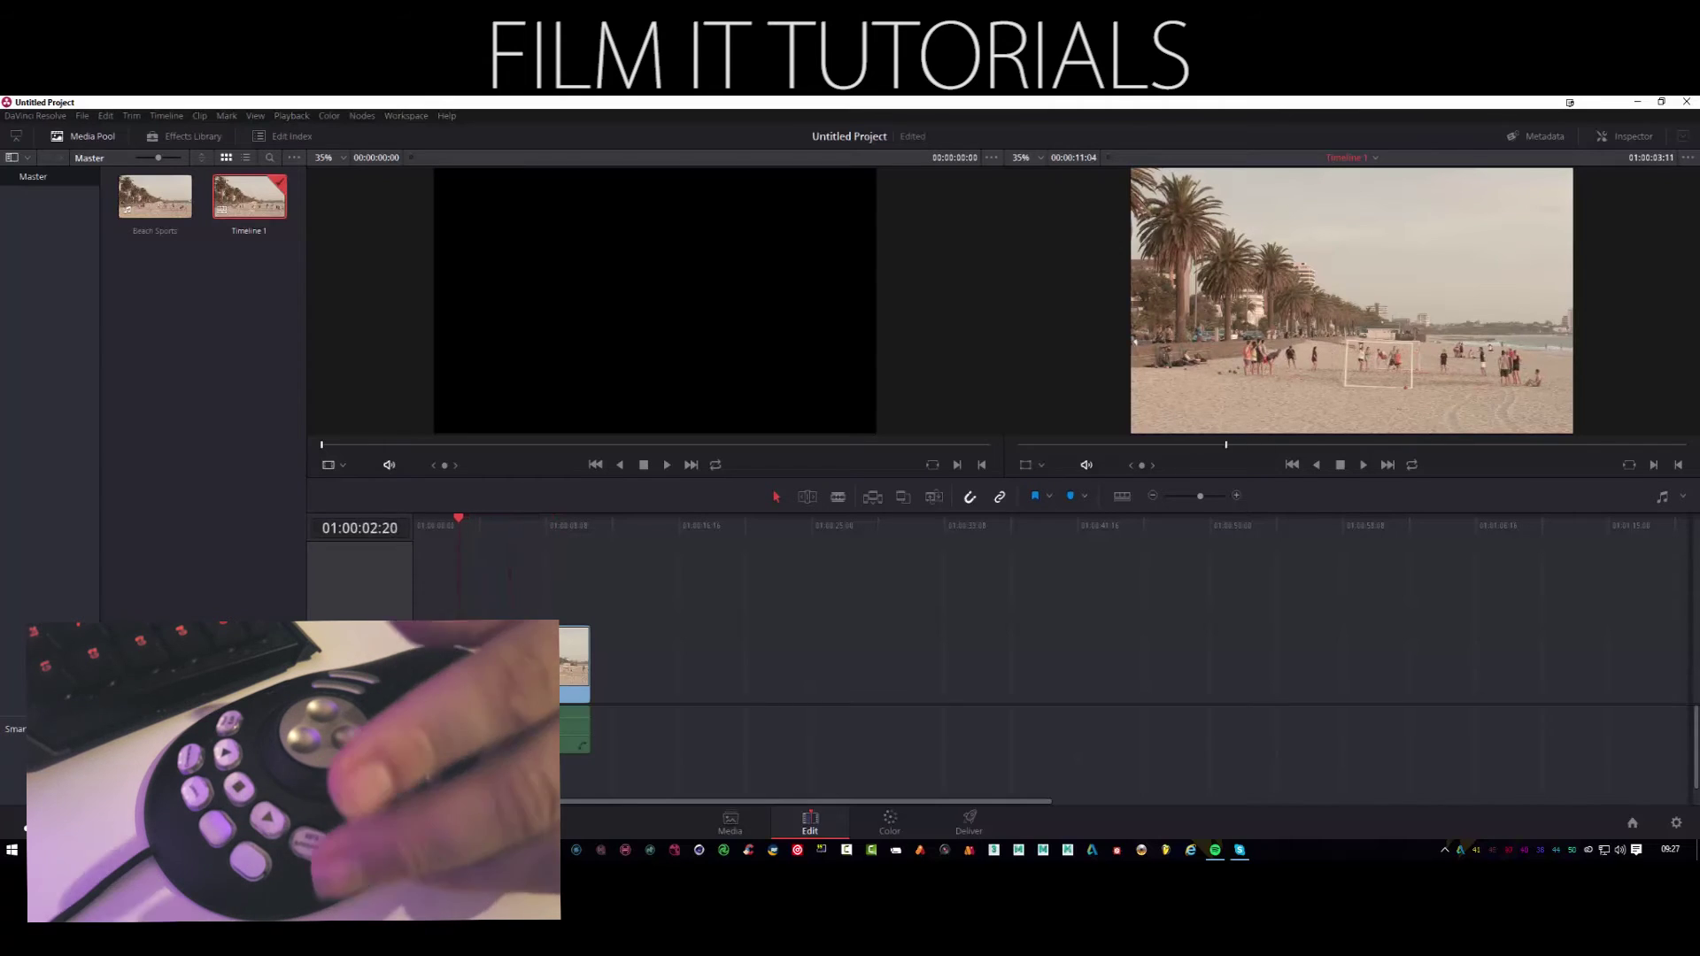
{"action": "key", "text": "Left"}
{"action": "key", "text": "Left"}
{"action": "key", "text": "Left"}
{"action": "key", "text": "Left"}
{"action": "key", "text": "Left"}
{"action": "key", "text": "Left"}
{"action": "key", "text": "Left"}
{"action": "key", "text": "Left"}
{"action": "key", "text": "Left"}
{"action": "key", "text": "Left"}
{"action": "key", "text": "Left"}
{"action": "key", "text": "Left"}
{"action": "key", "text": "Left"}
{"action": "key", "text": "Left"}
{"action": "key", "text": "Left"}
{"action": "key", "text": "Left"}
{"action": "key", "text": "Left"}
{"action": "key", "text": "Left"}
{"action": "key", "text": "Left"}
{"action": "key", "text": "Left"}
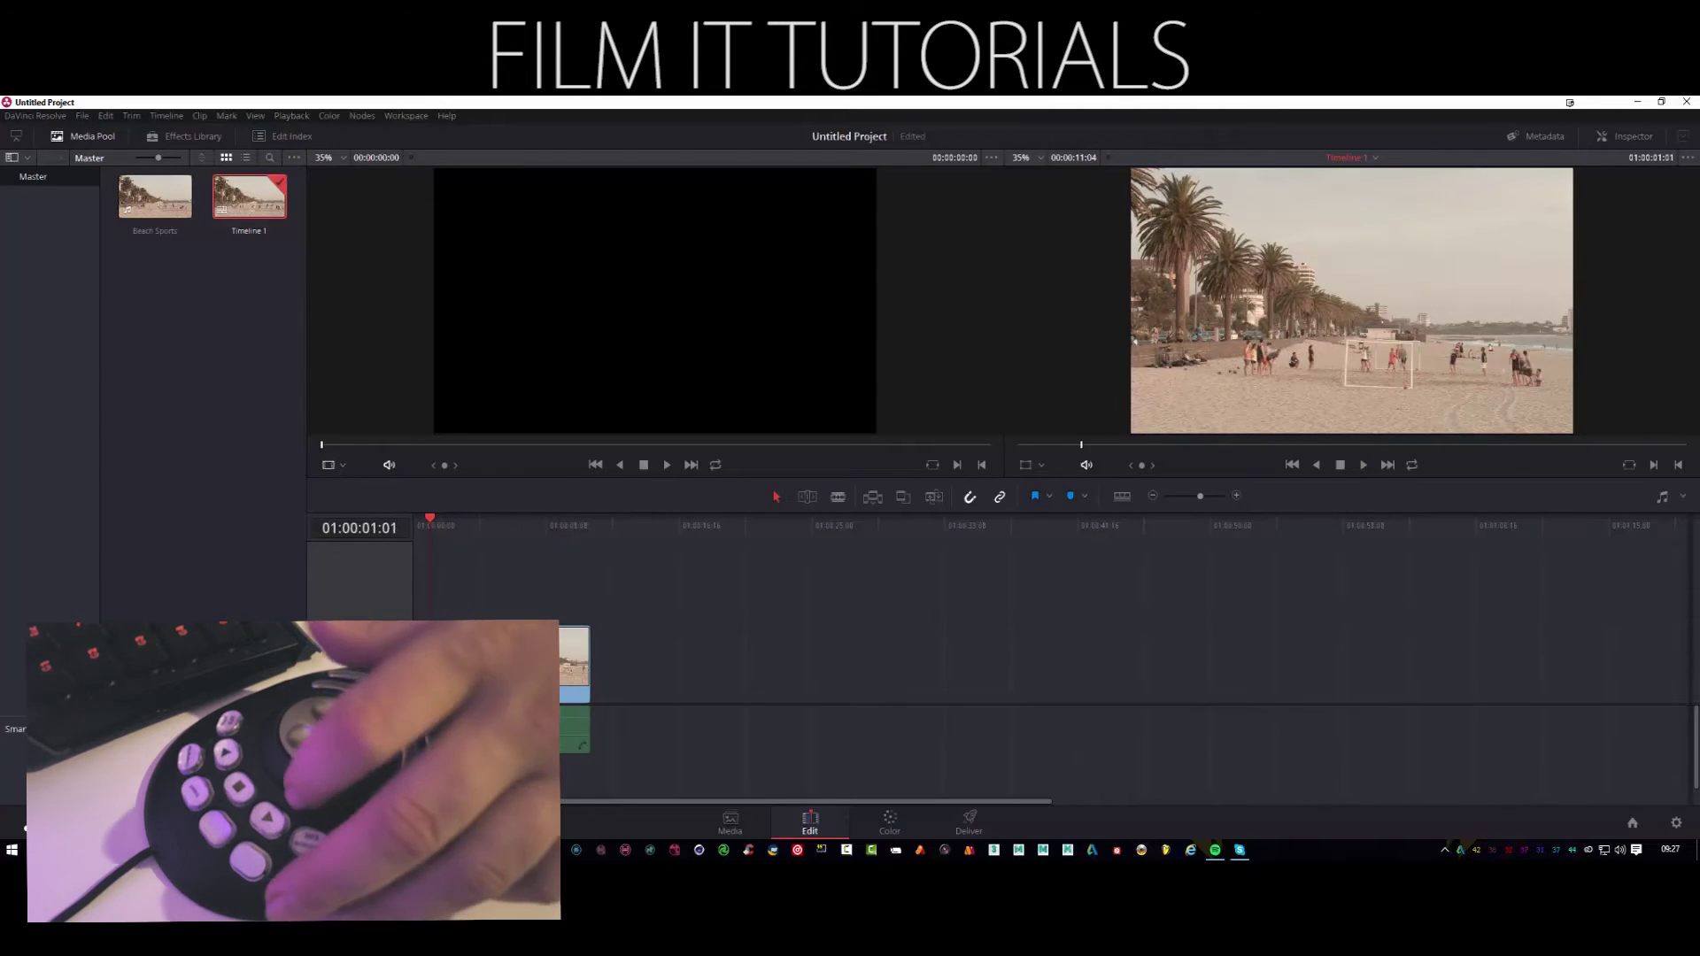
Move the playhead forward, play the timeline and stop playback at 01:00:04:23
{"action": "key", "text": "Right"}
{"action": "key", "text": "Right"}
{"action": "key", "text": "Right"}
{"action": "key", "text": "Right"}
{"action": "key", "text": "Right"}
{"action": "key", "text": "l"}
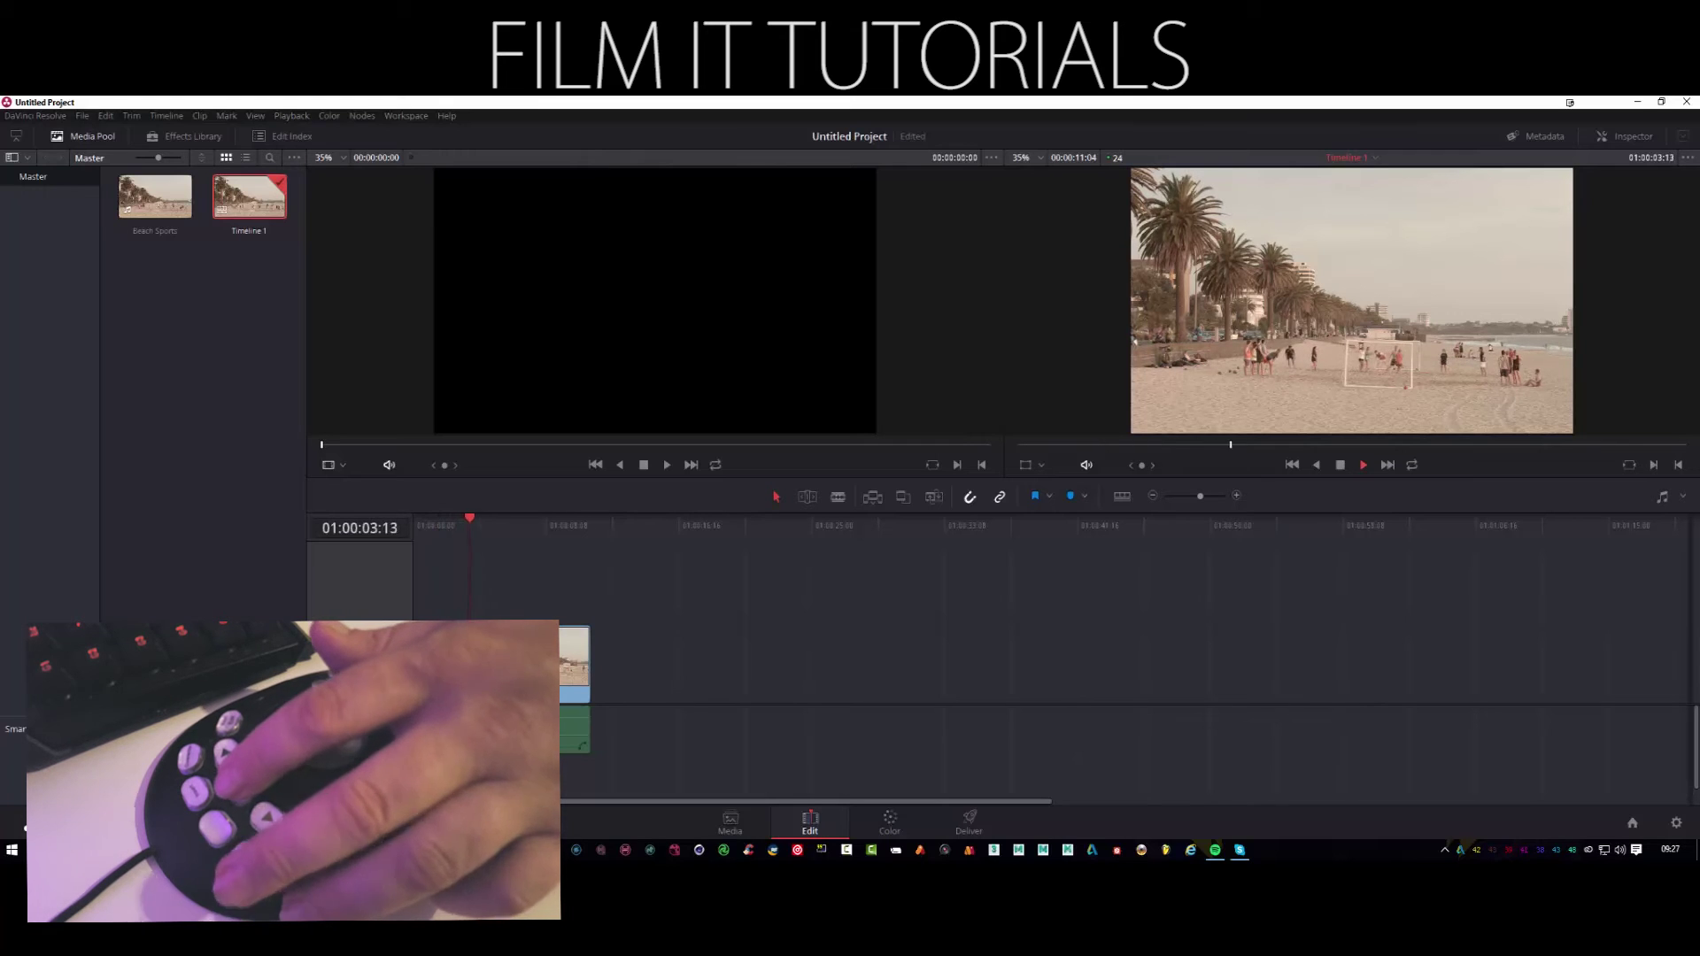
{"action": "key", "text": "k"}
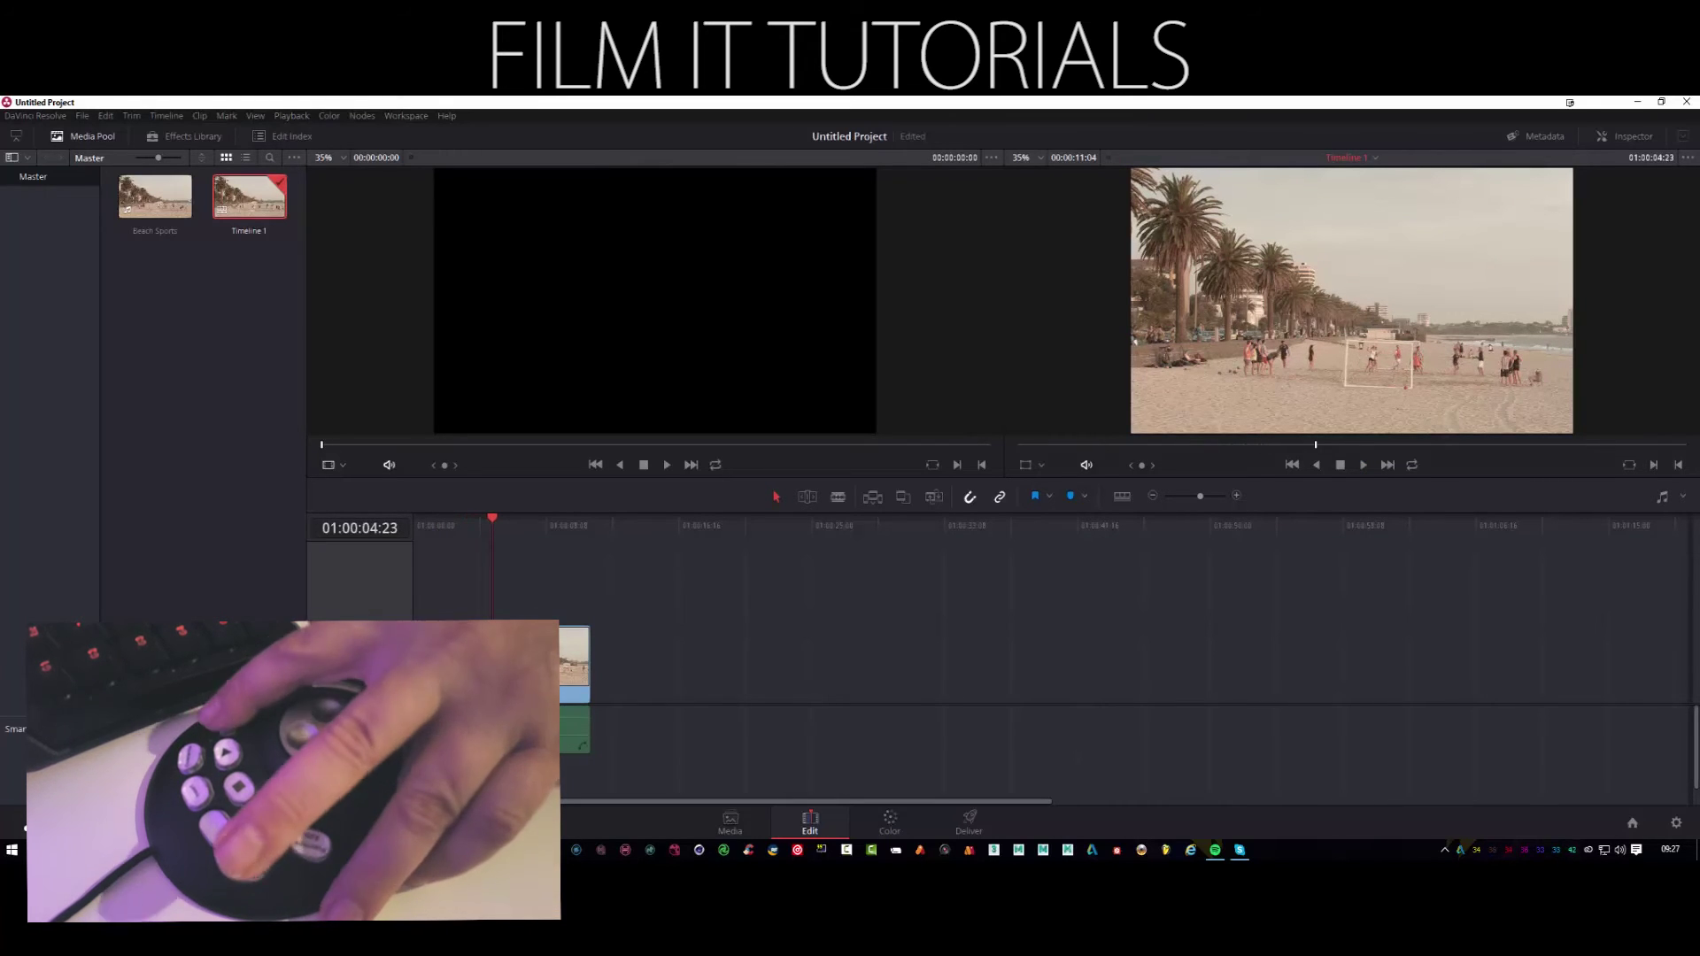
Jump the playhead to the start, then to the end and back to the start of the timeline
{"action": "key", "text": "Home"}
{"action": "key", "text": "End"}
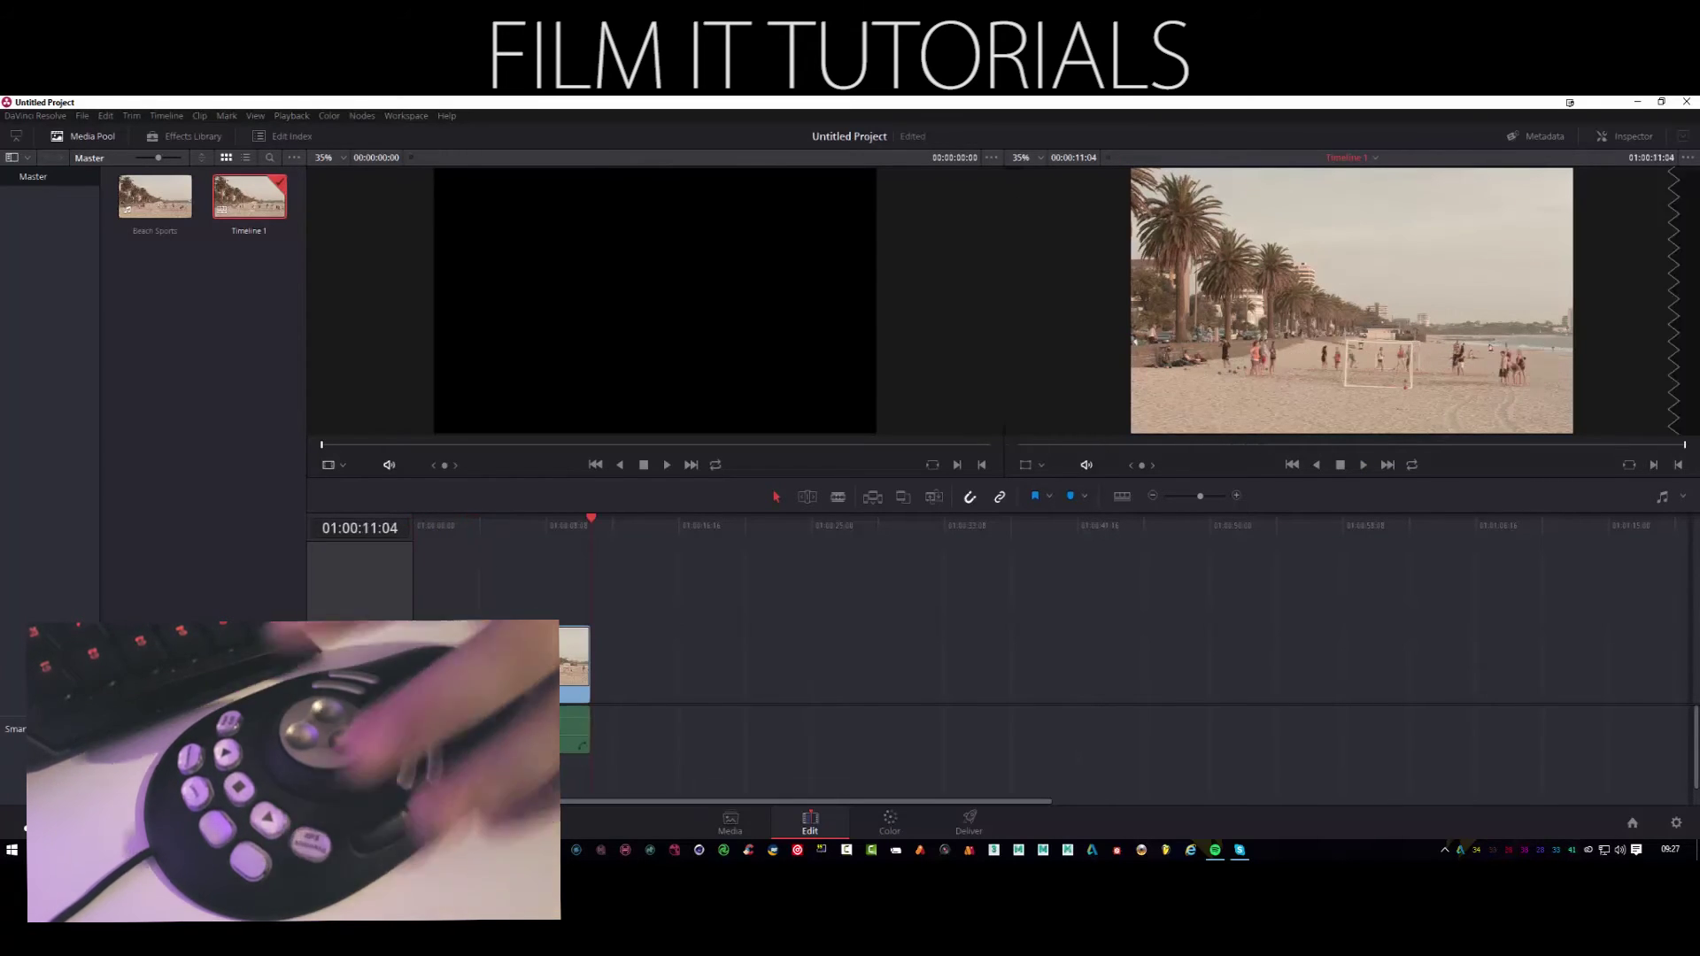
{"action": "key", "text": "Home"}
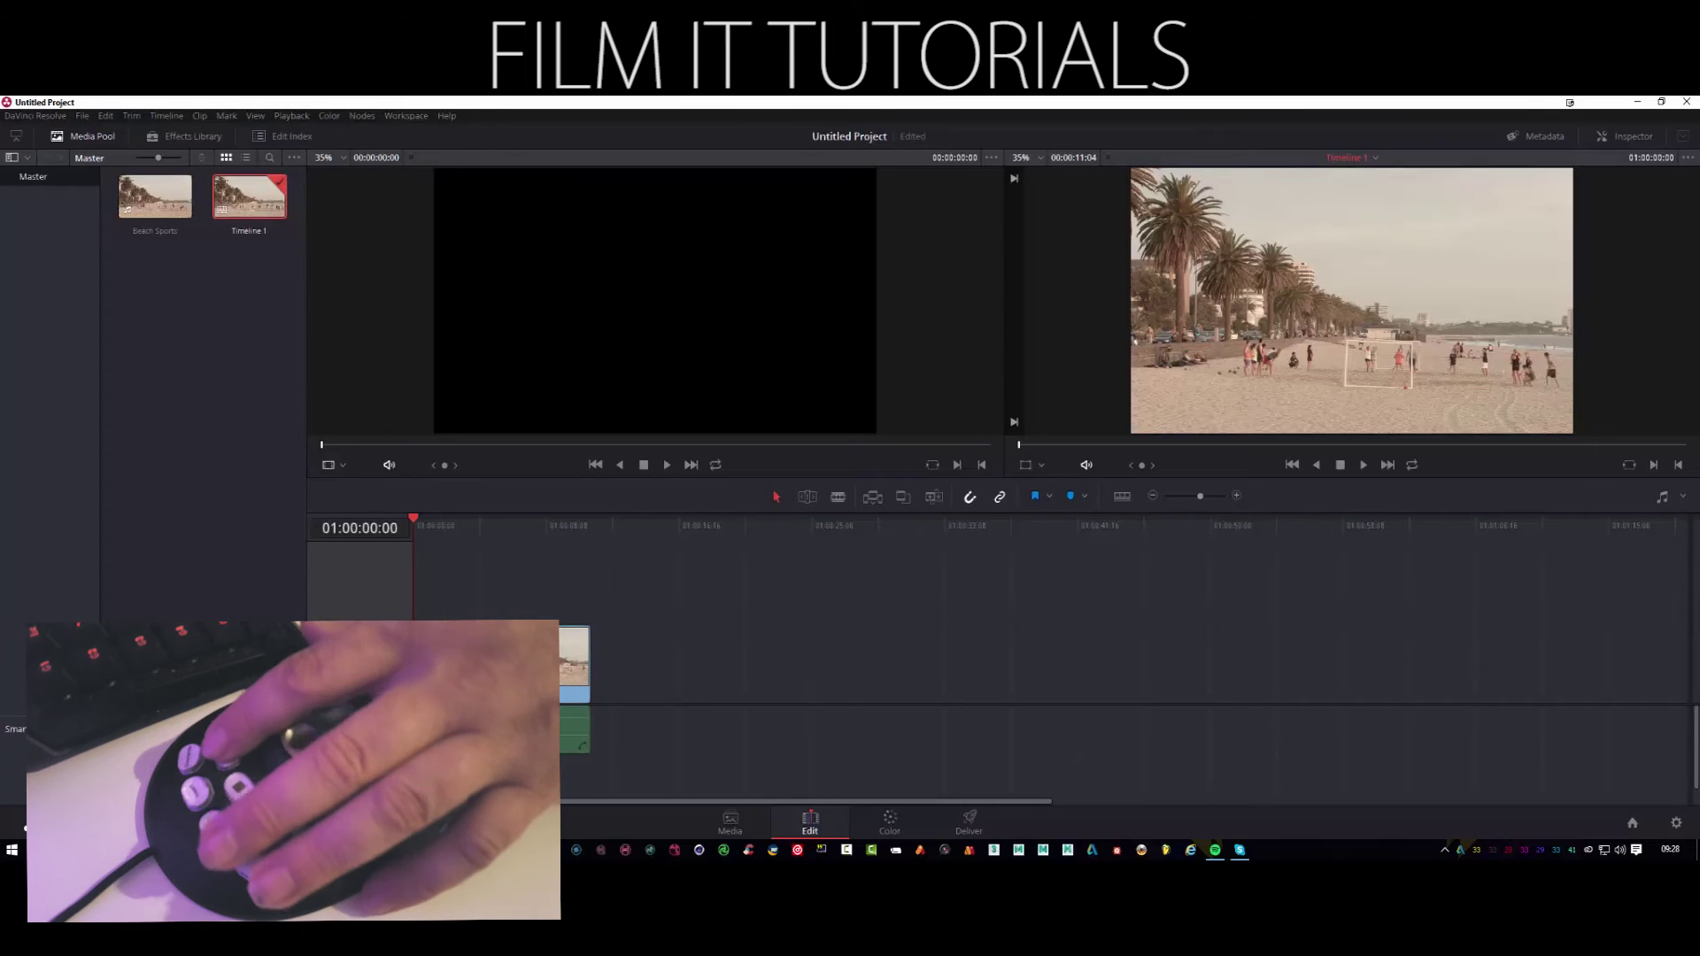
Play the timeline from 01:00:00:00 and jog the playhead forward to 01:00:04:09
{"action": "key", "text": "space"}
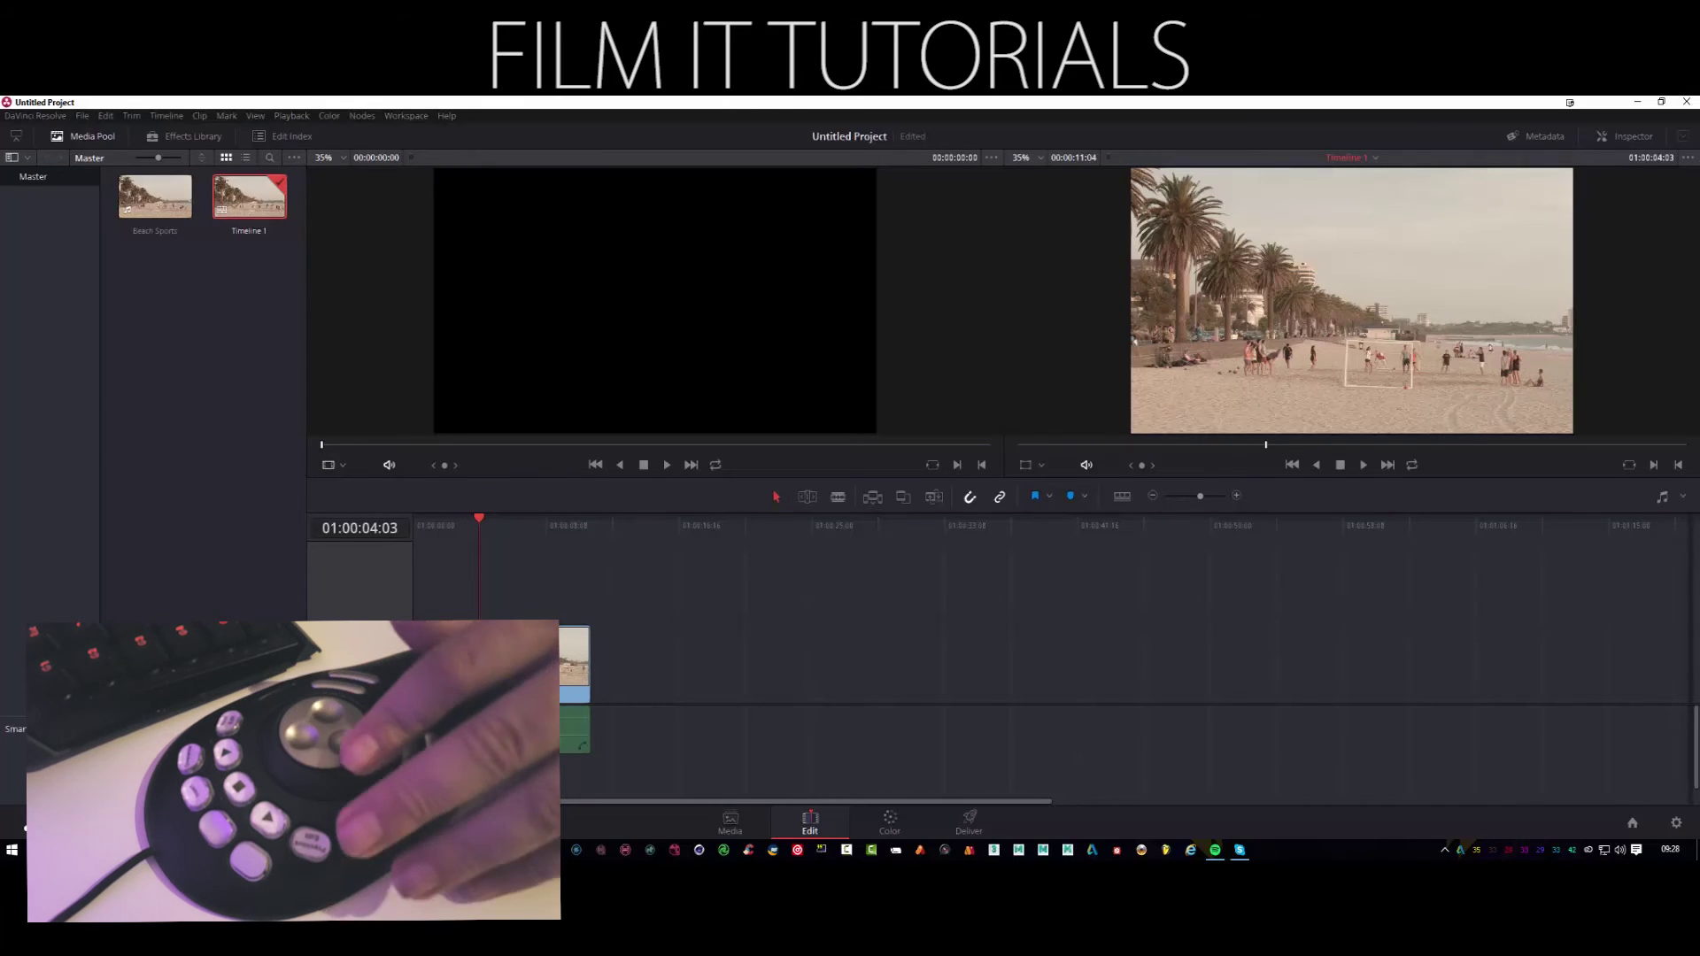
{"action": "key", "text": "Right"}
{"action": "key", "text": "Right"}
{"action": "key", "text": "Right"}
{"action": "key", "text": "Right"}
{"action": "key", "text": "Right"}
{"action": "key", "text": "Right"}
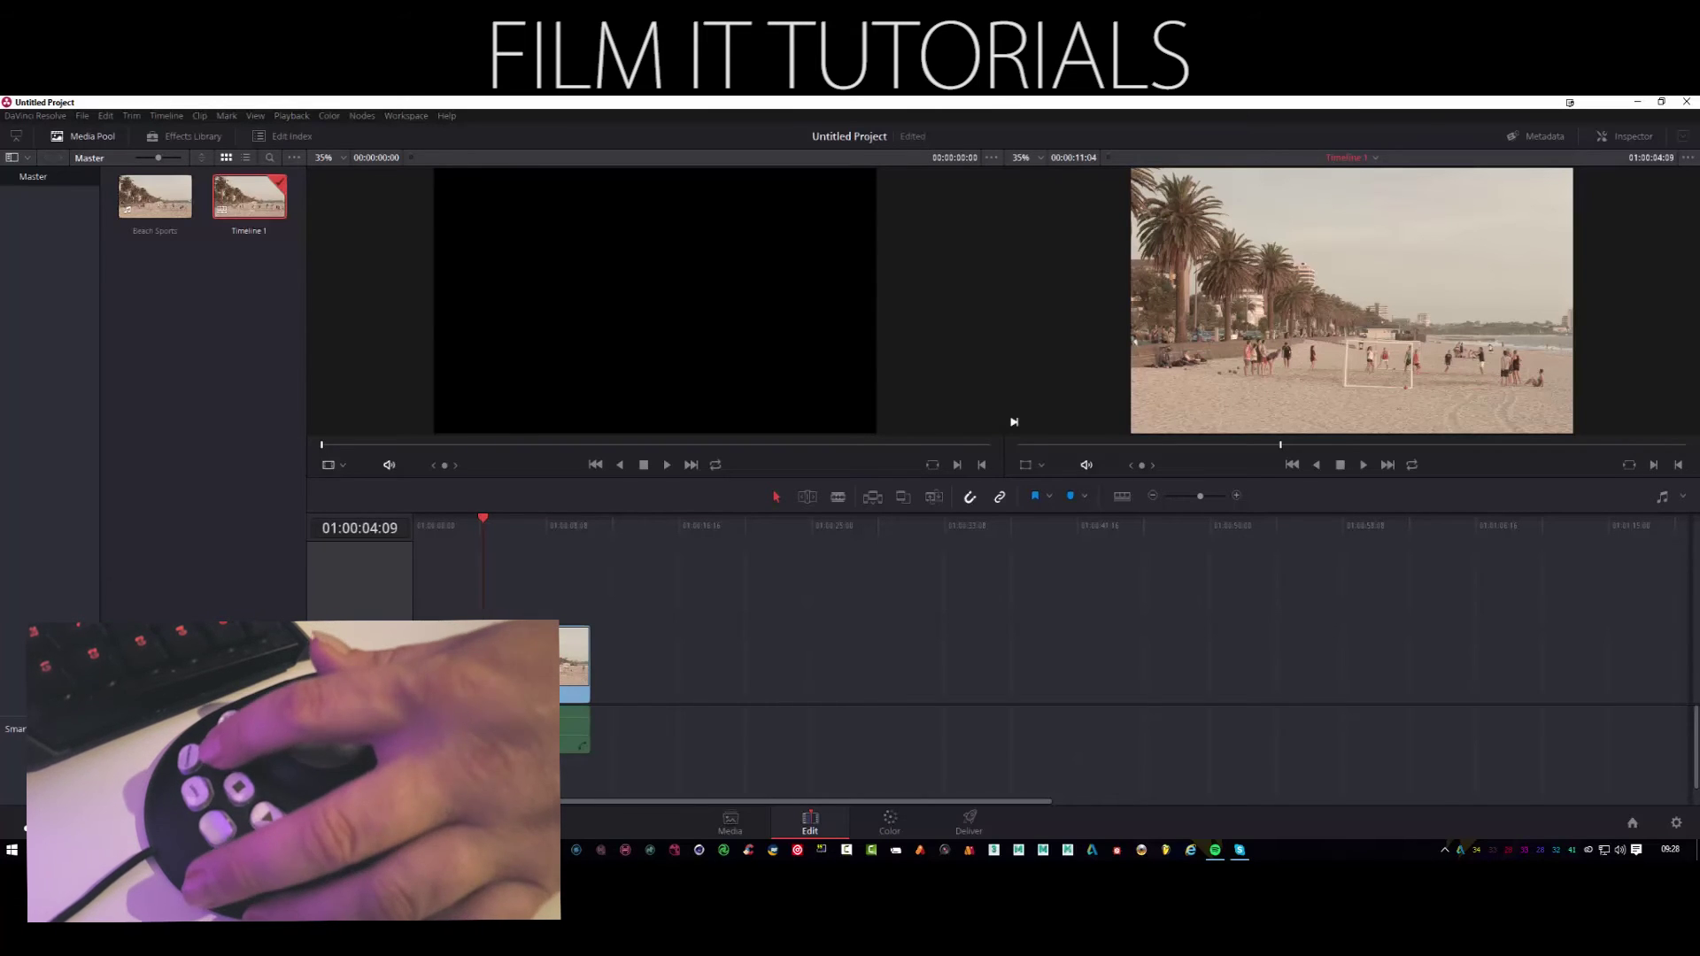
Resume playback from 01:00:04:09 and stop it at 01:00:10:18
{"action": "key", "text": "space"}
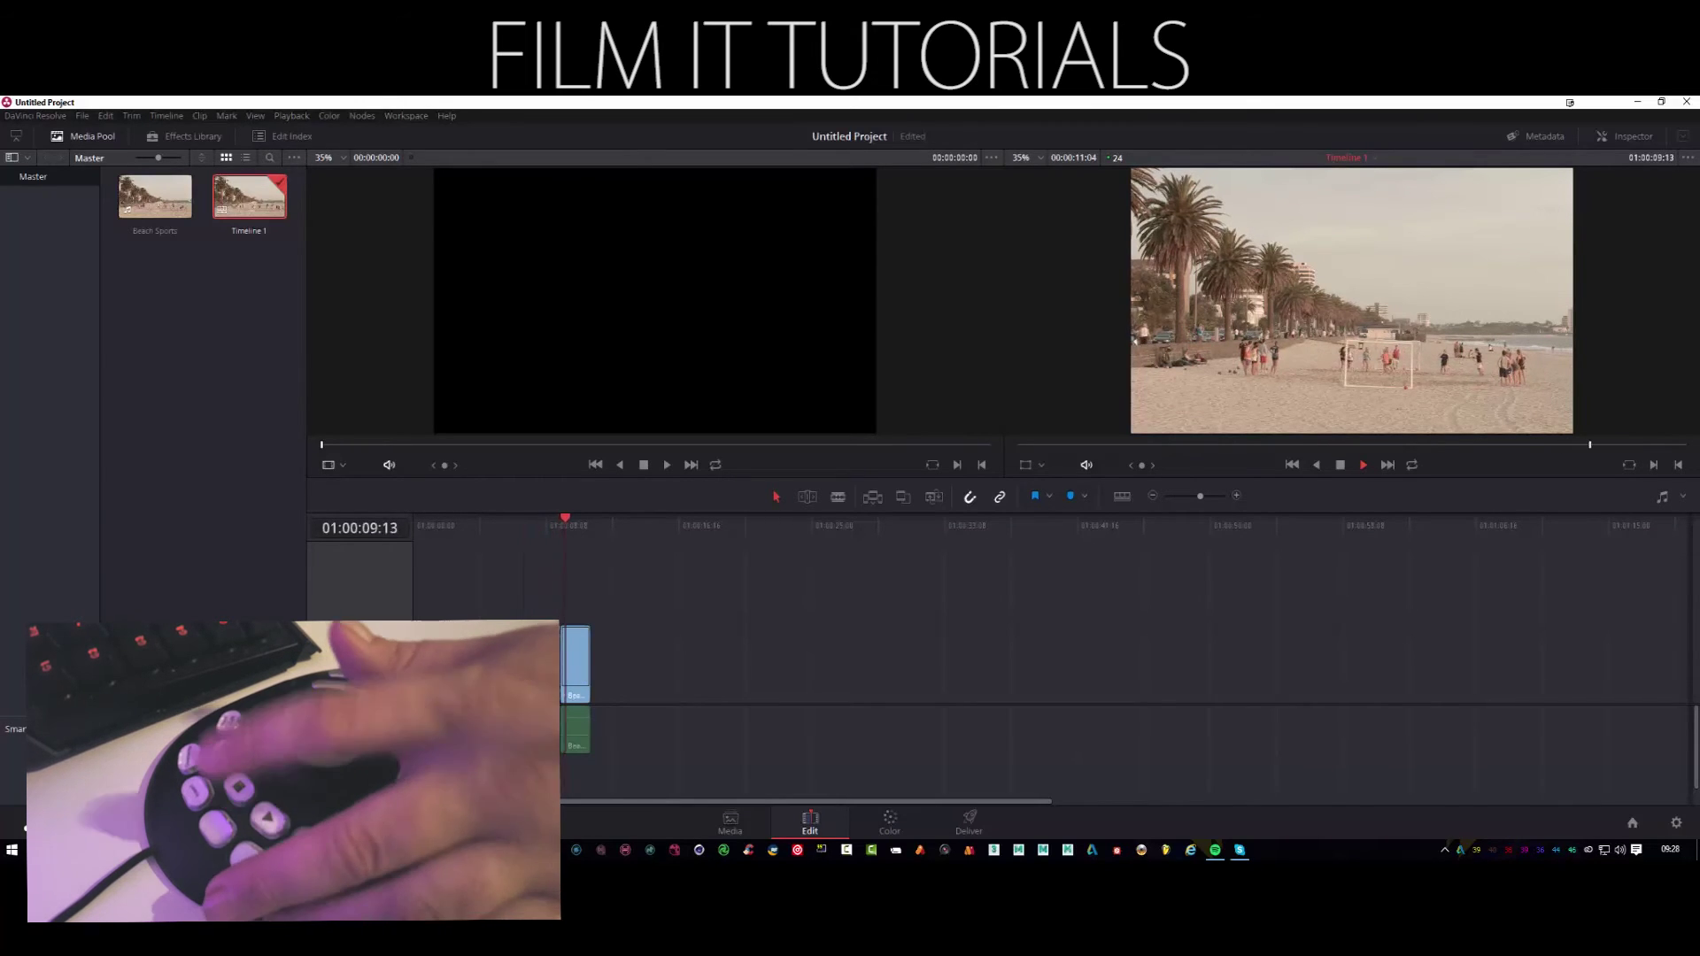
{"action": "key", "text": "space"}
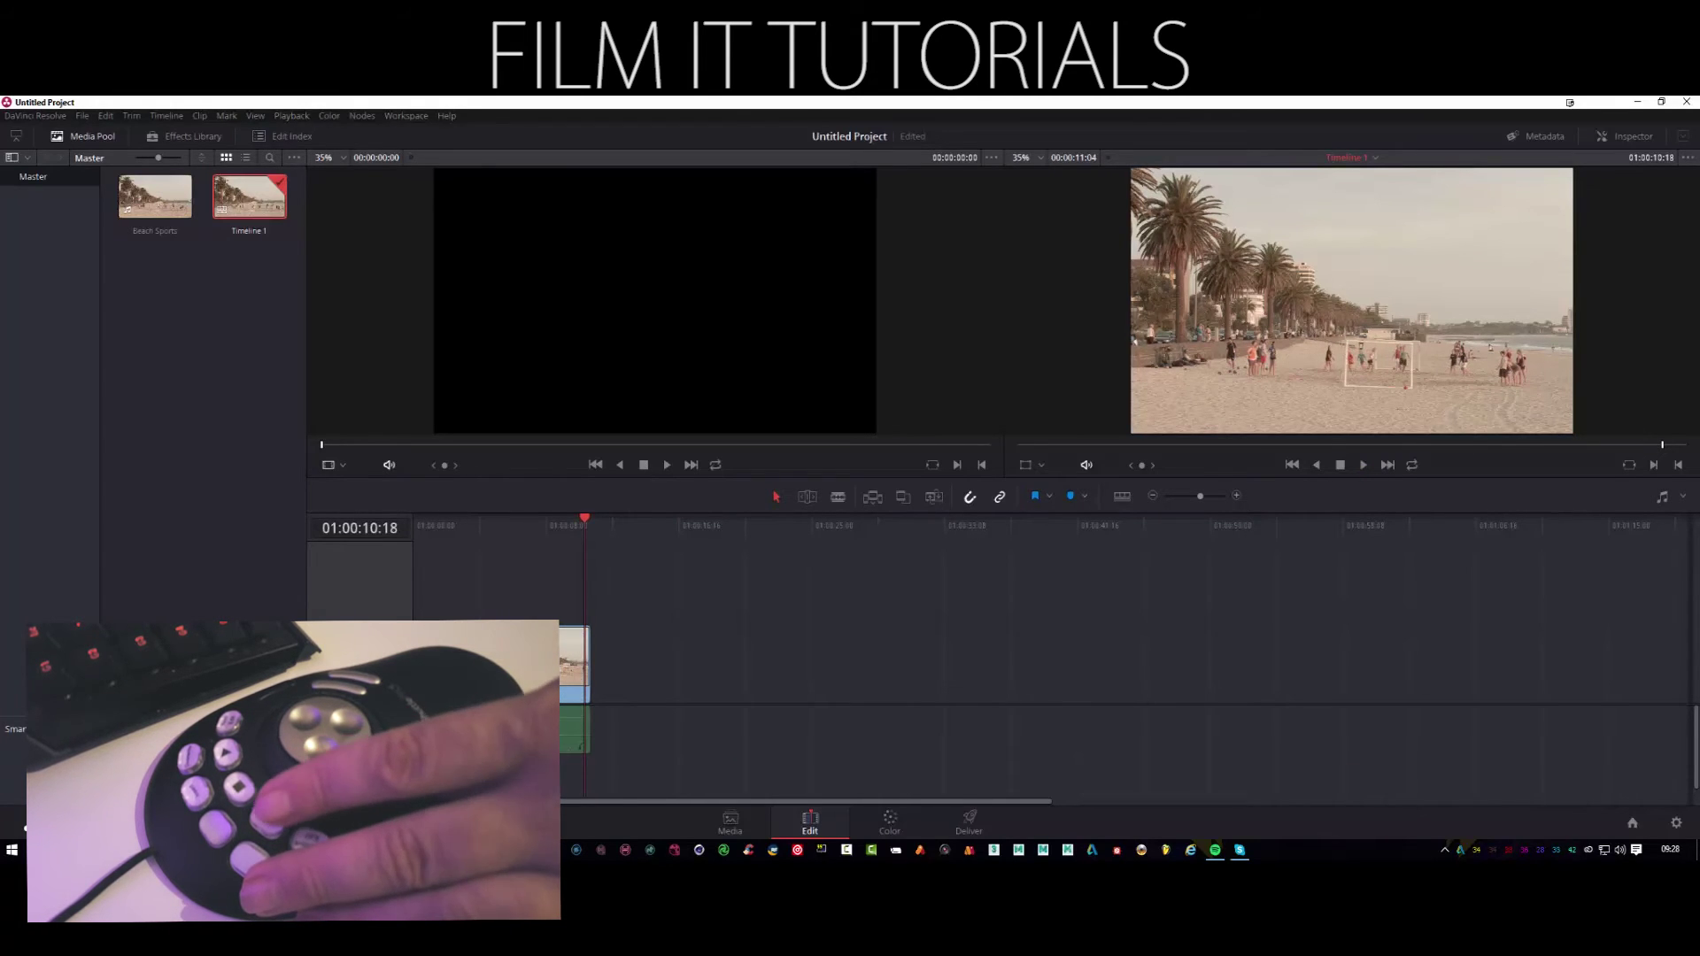
{"action": "key", "text": "ctrl+alt+shift+1"}
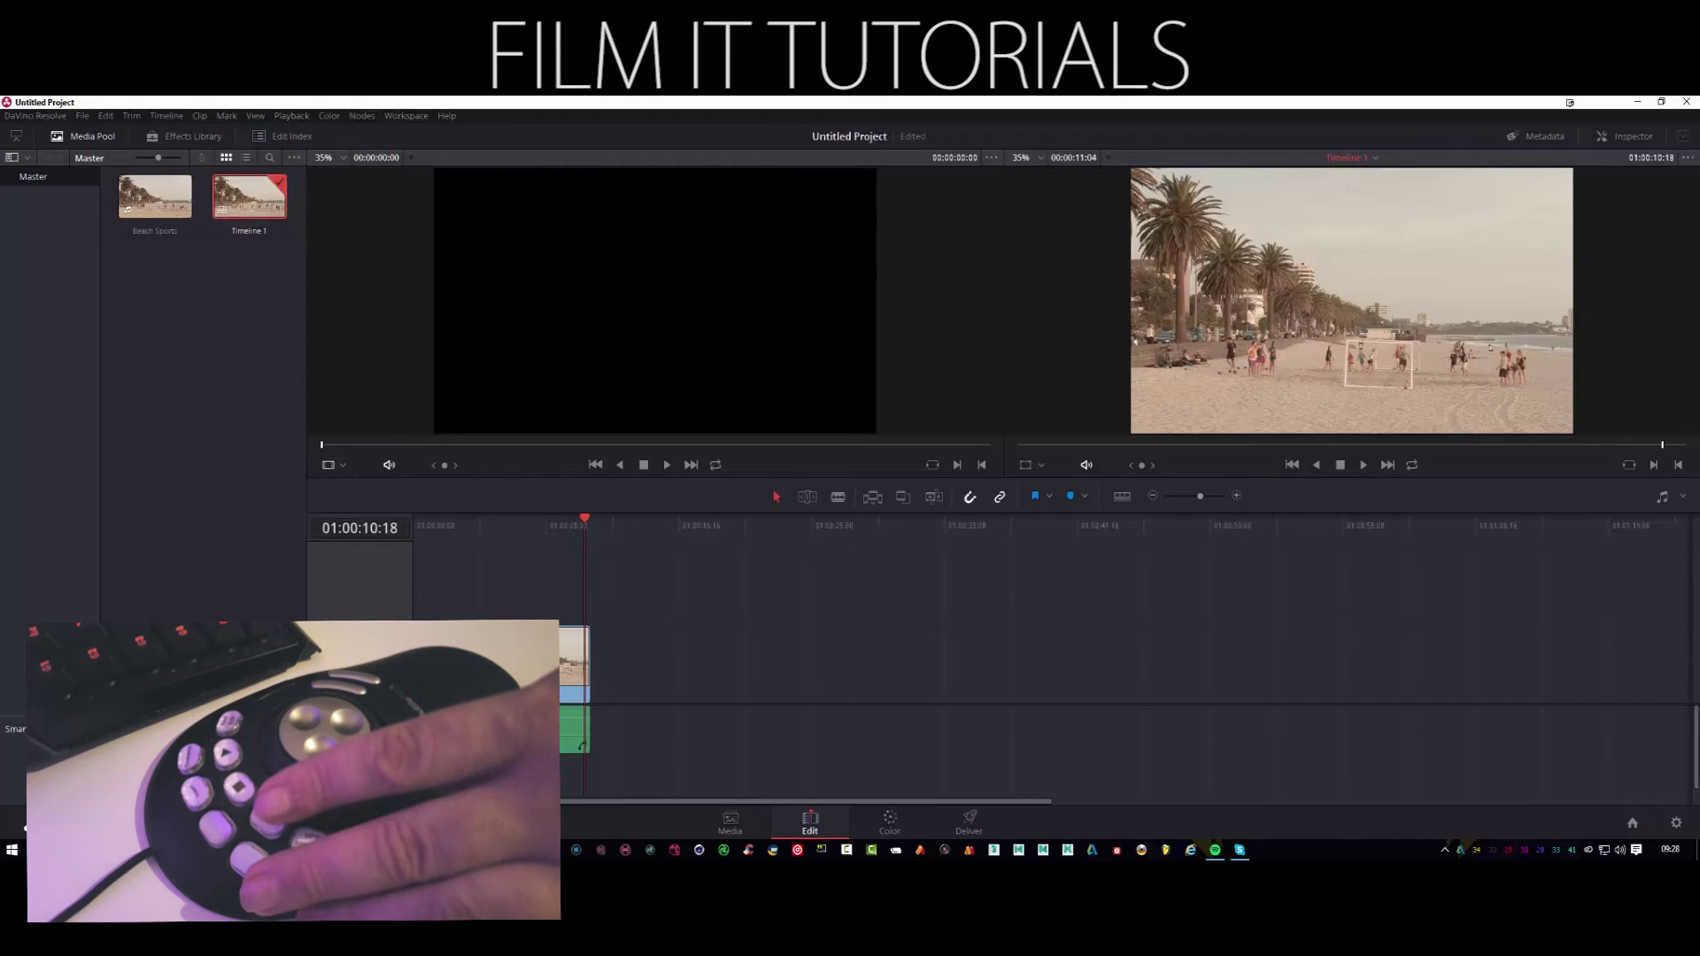
Delete Timeline 1 from the media pool and close the untitled project without saving it
{"action": "key", "text": "Delete"}
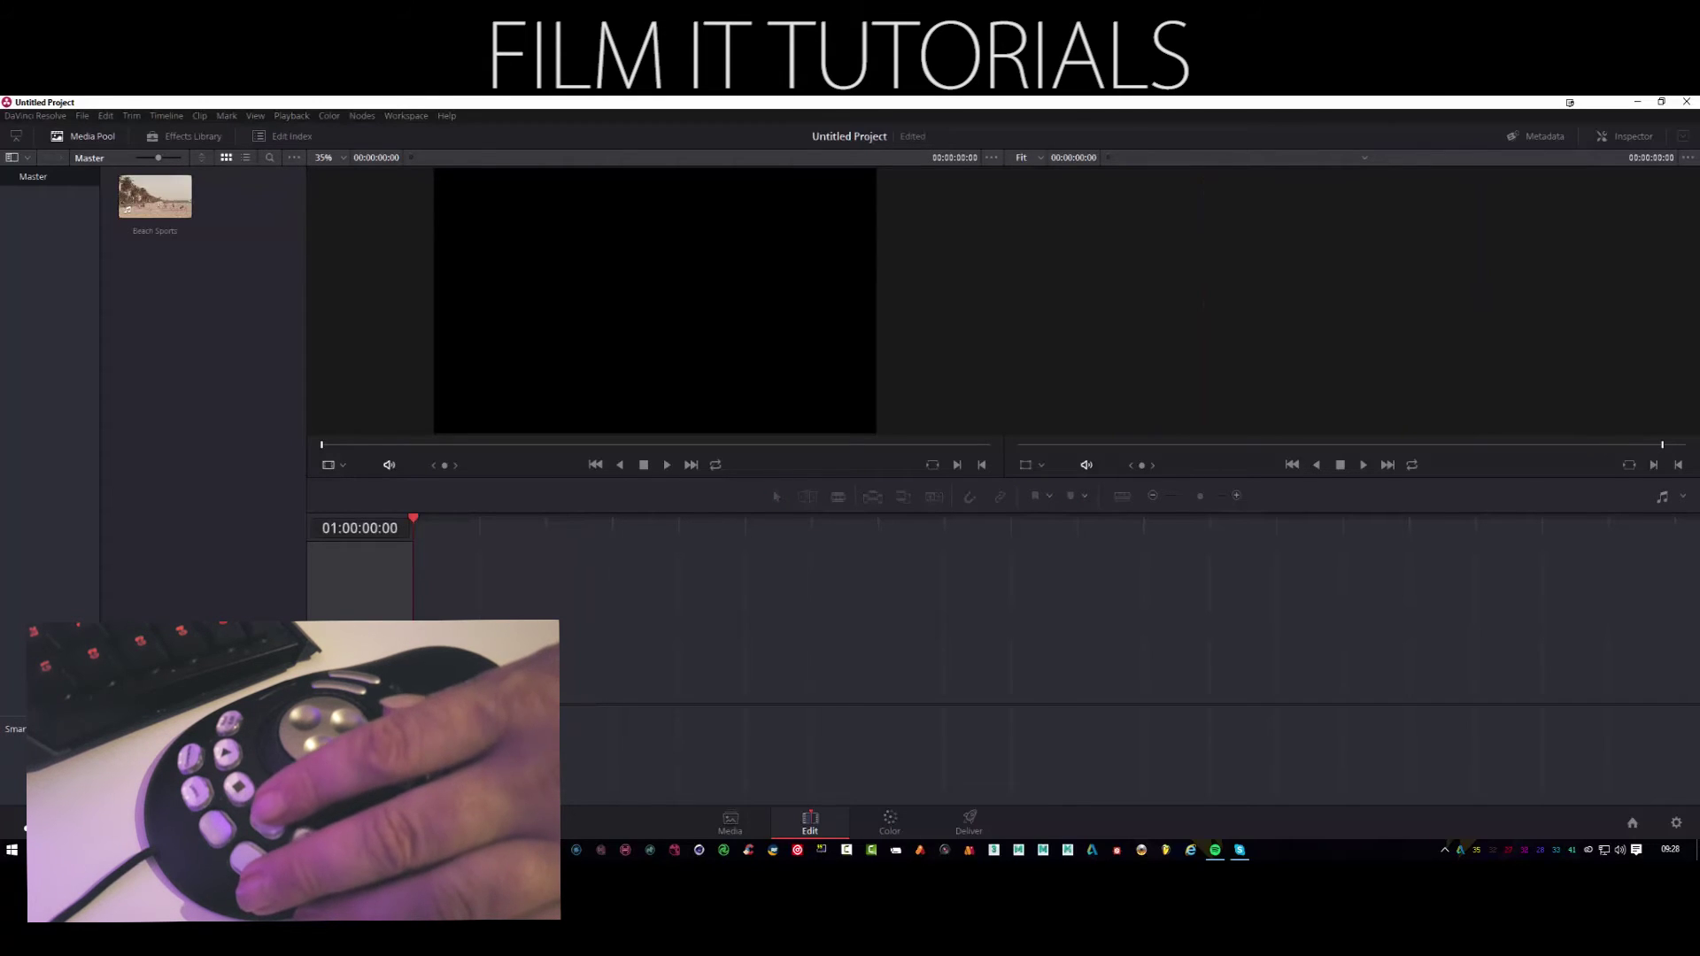
{"action": "right_click", "coordinate": [145, 190]}
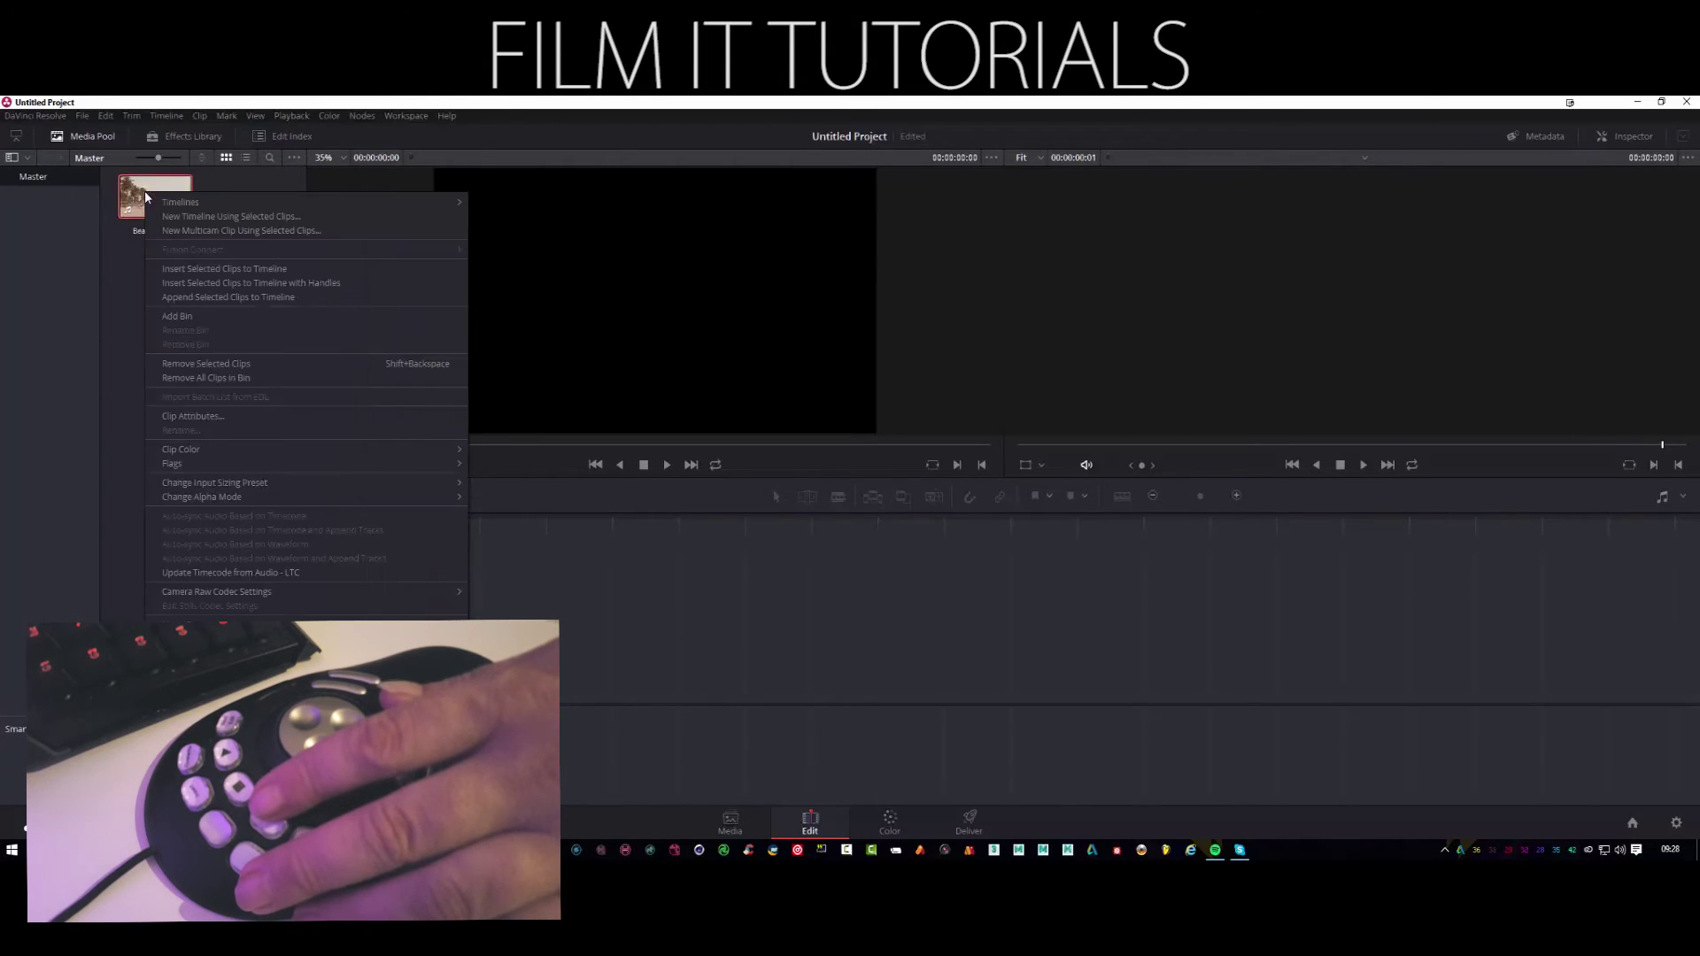
{"action": "left_click", "coordinate": [119, 331]}
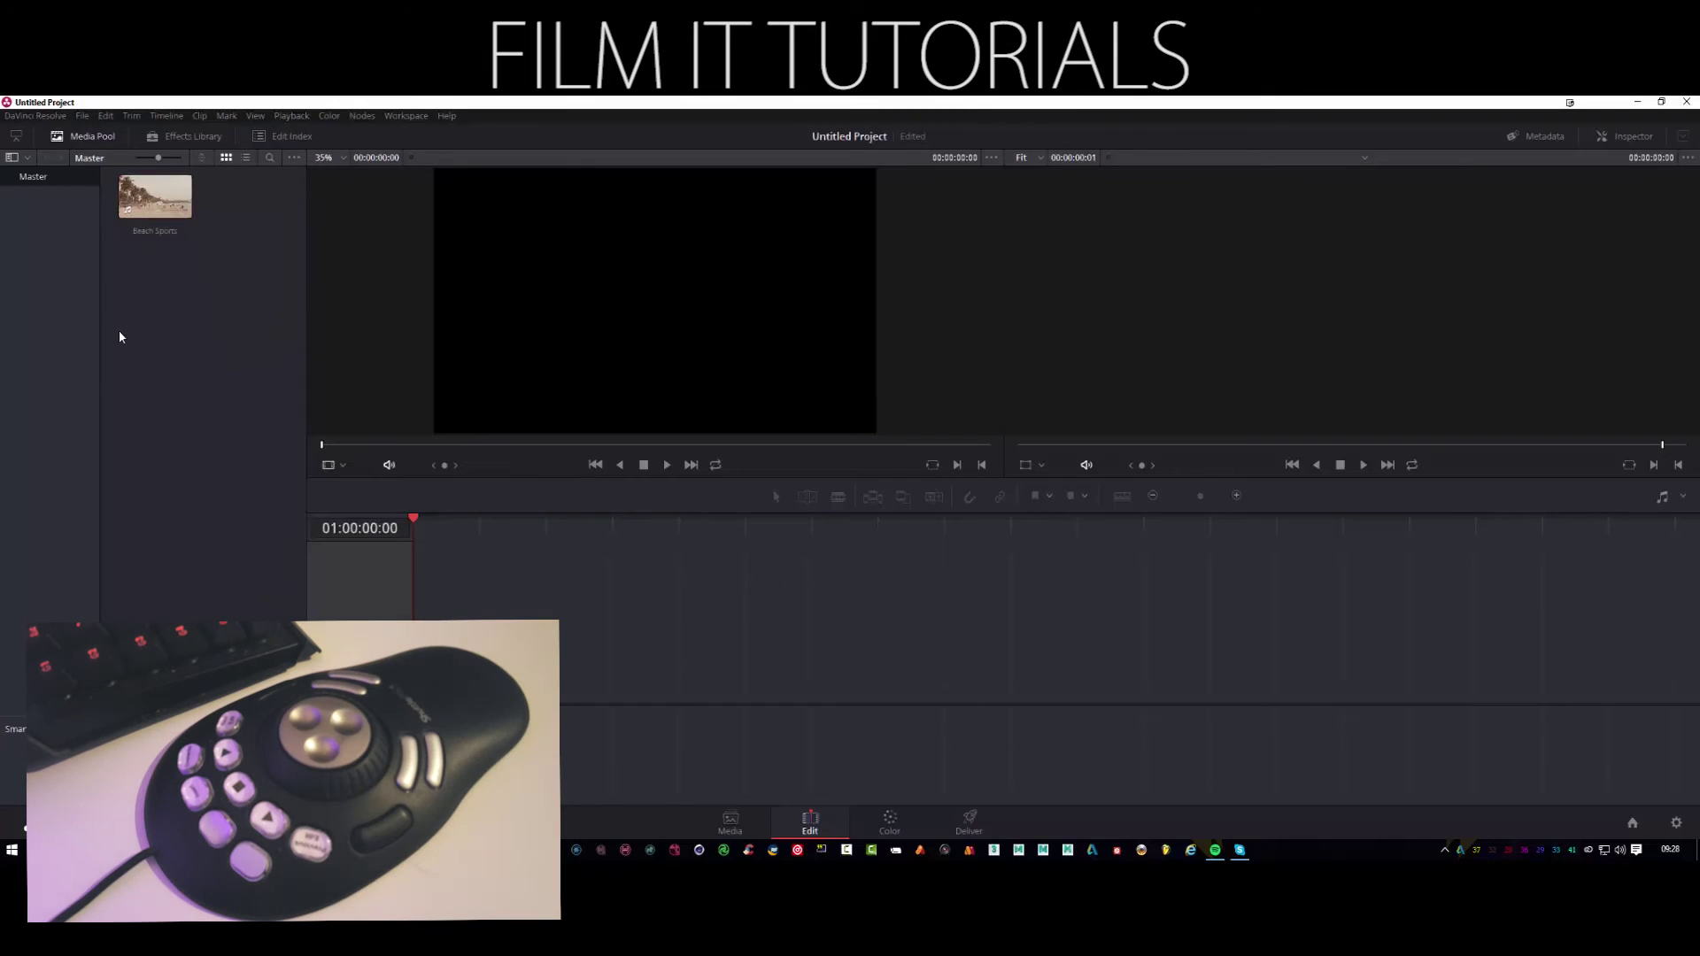
{"action": "left_click", "coordinate": [1689, 103]}
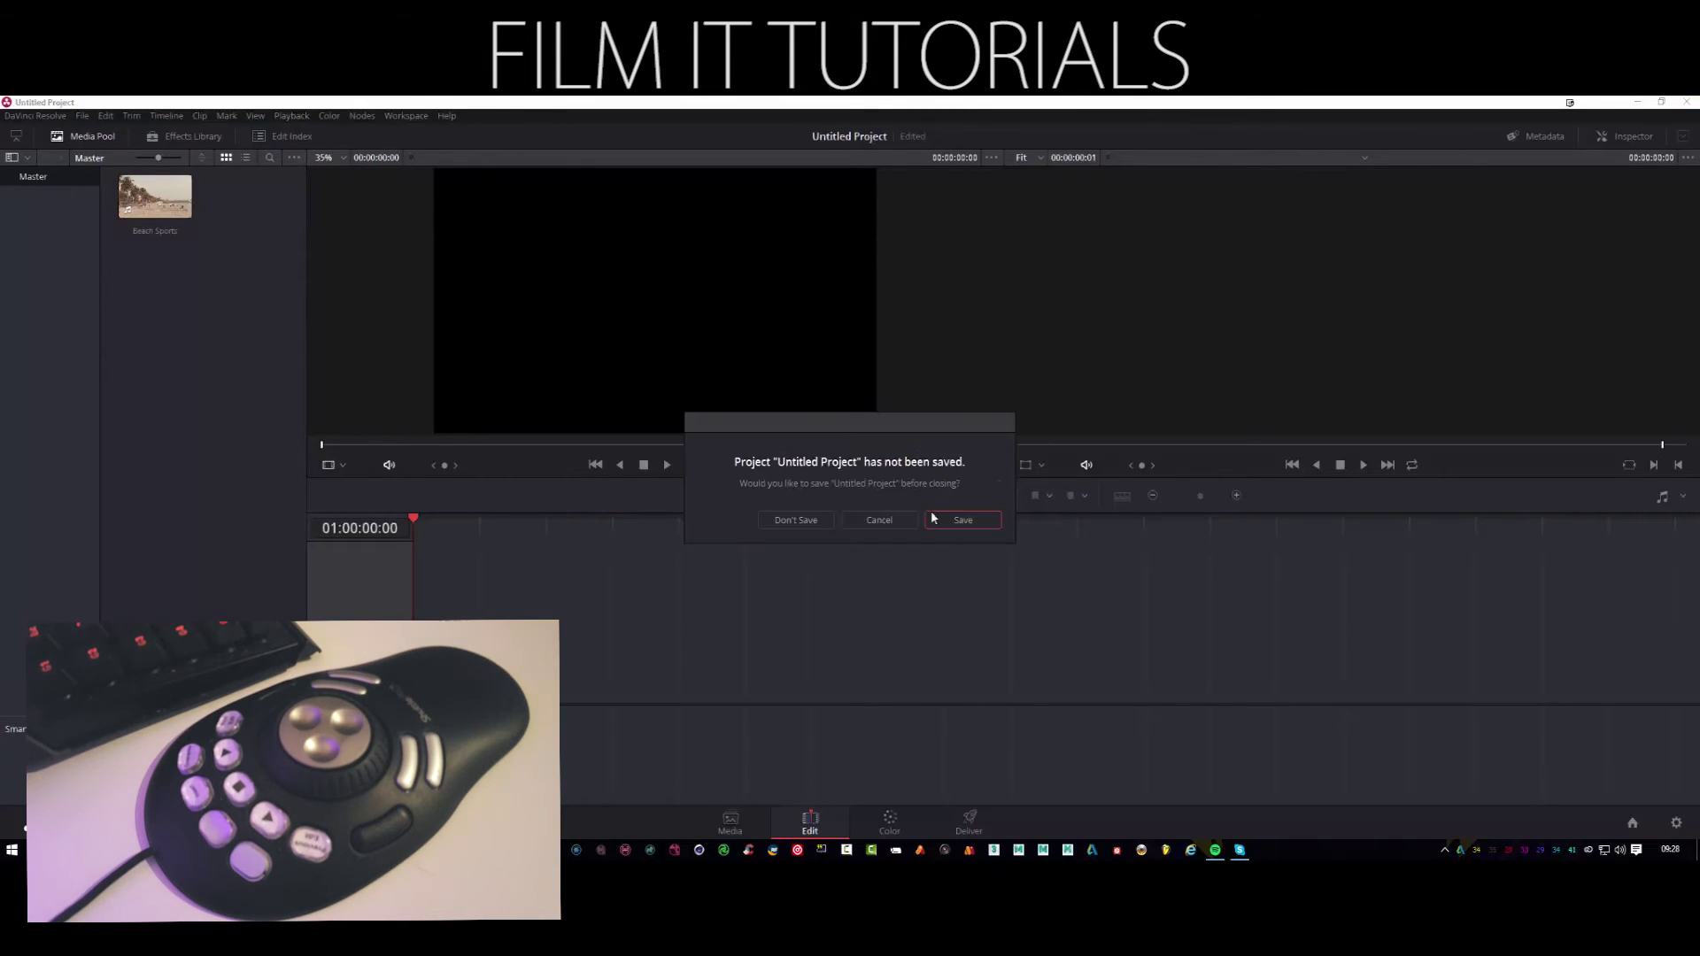
{"action": "left_click", "coordinate": [801, 522]}
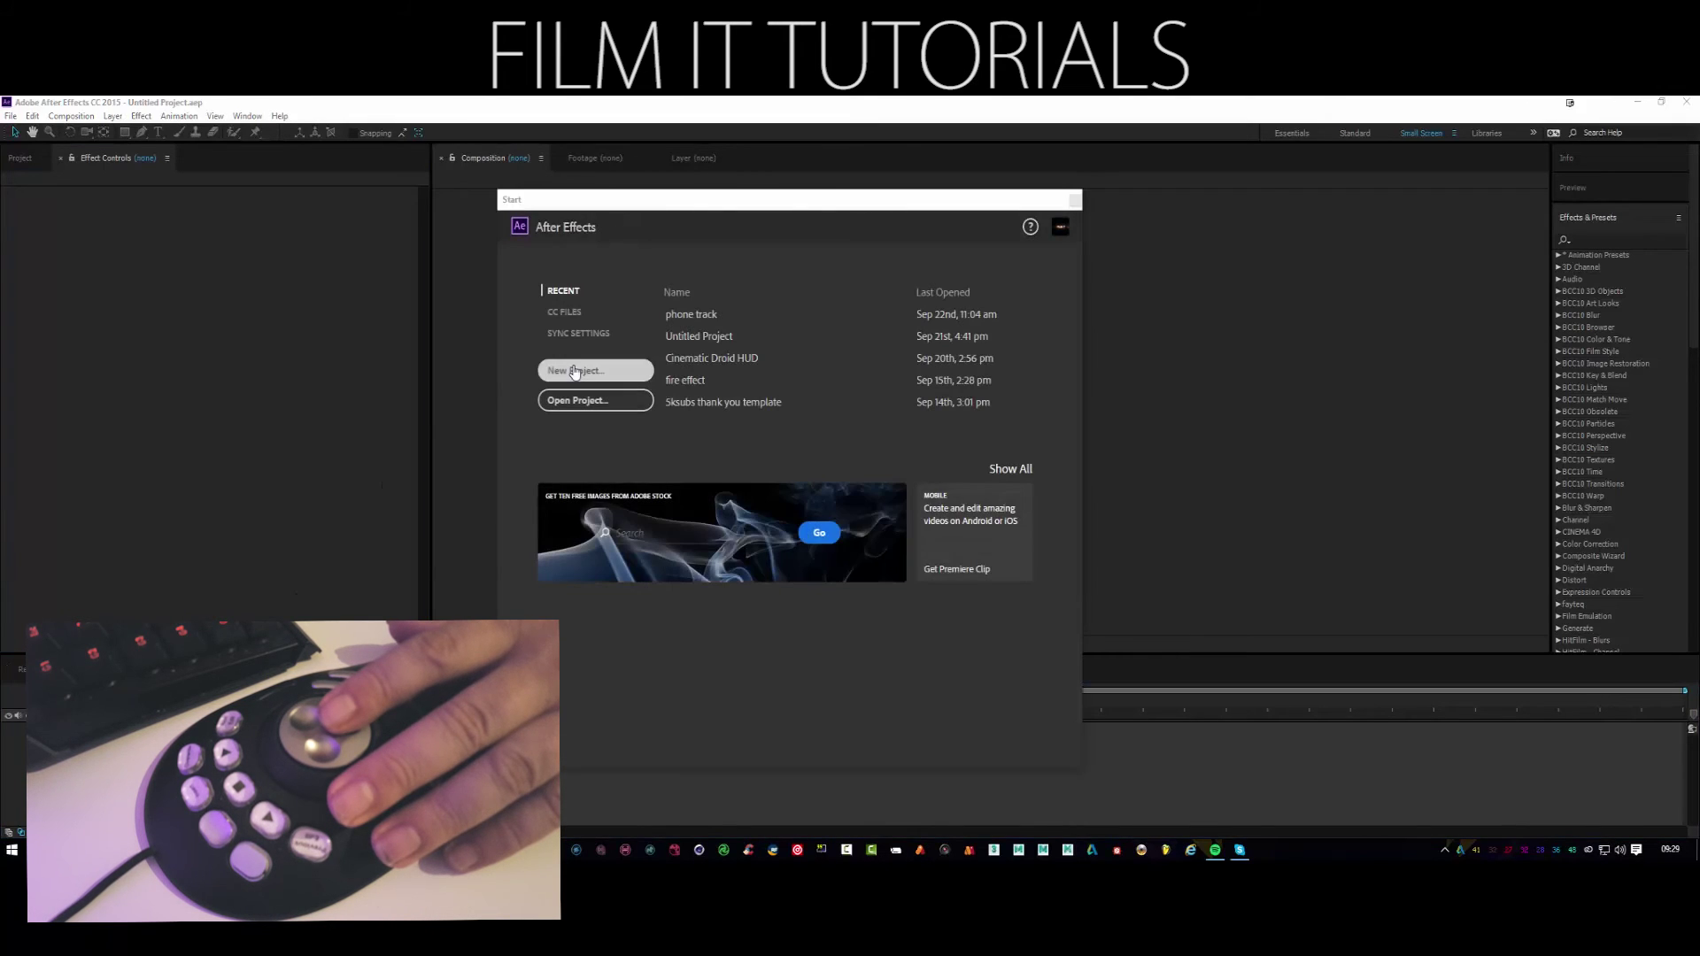
Switch to After Effects and start a new project with an HDTV 1080 29.97 composition
{"action": "left_click", "coordinate": [574, 372]}
{"action": "left_click", "coordinate": [72, 116]}
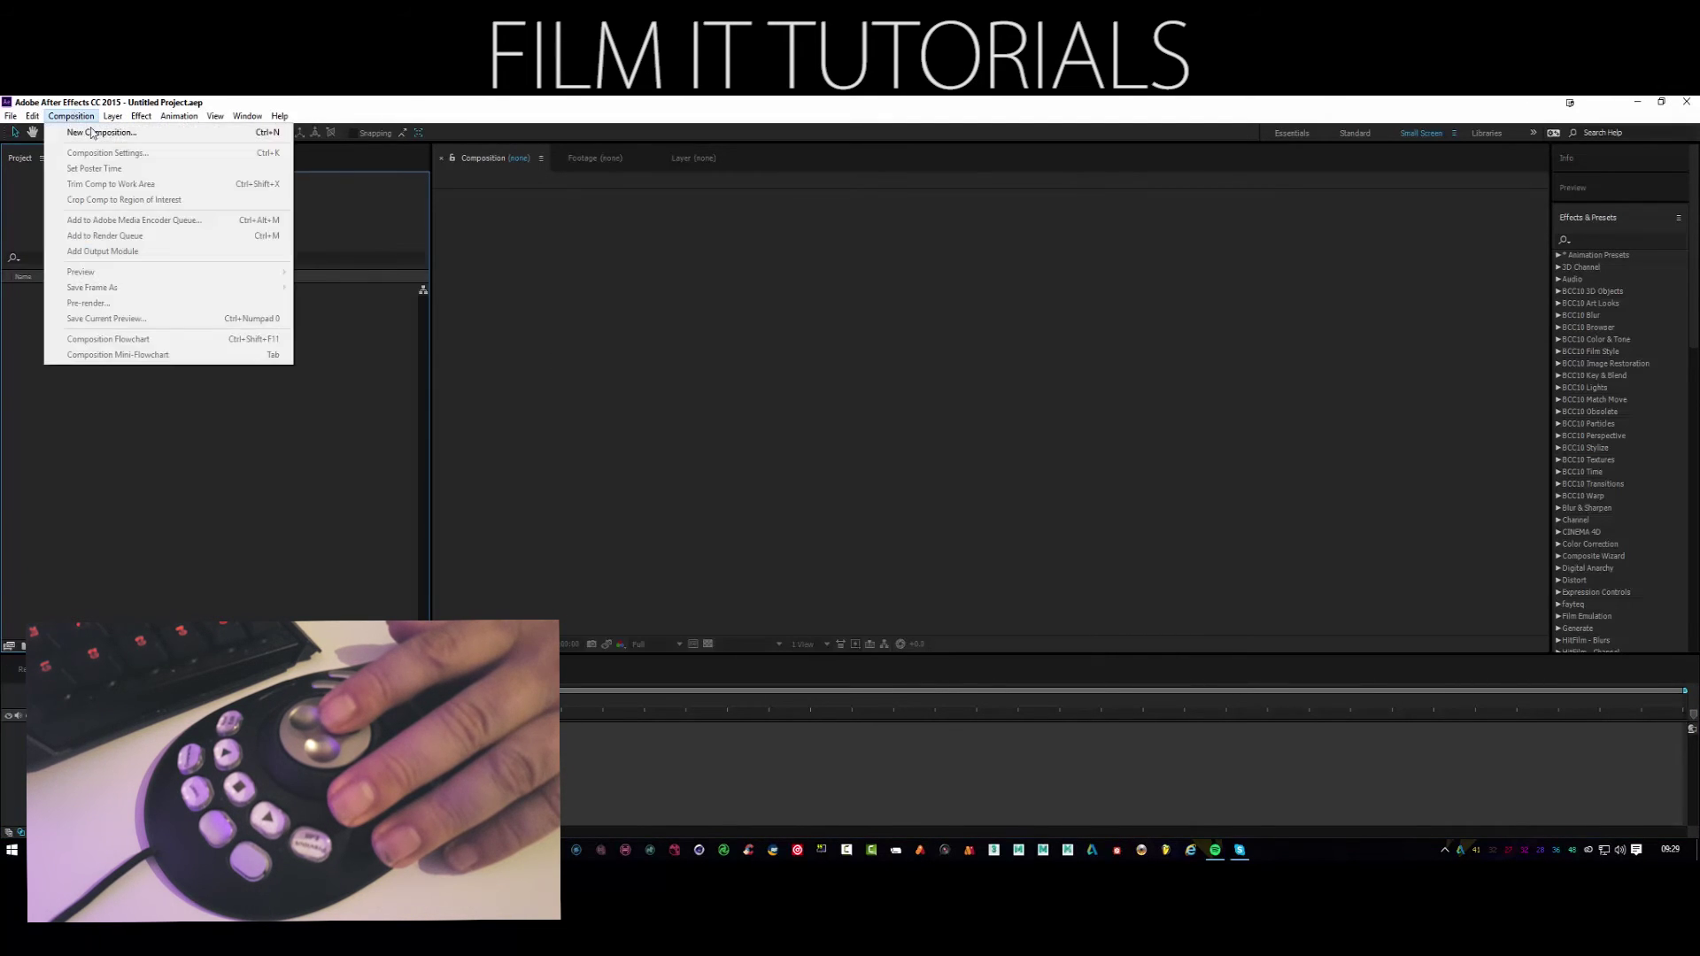
{"action": "left_click", "coordinate": [89, 133]}
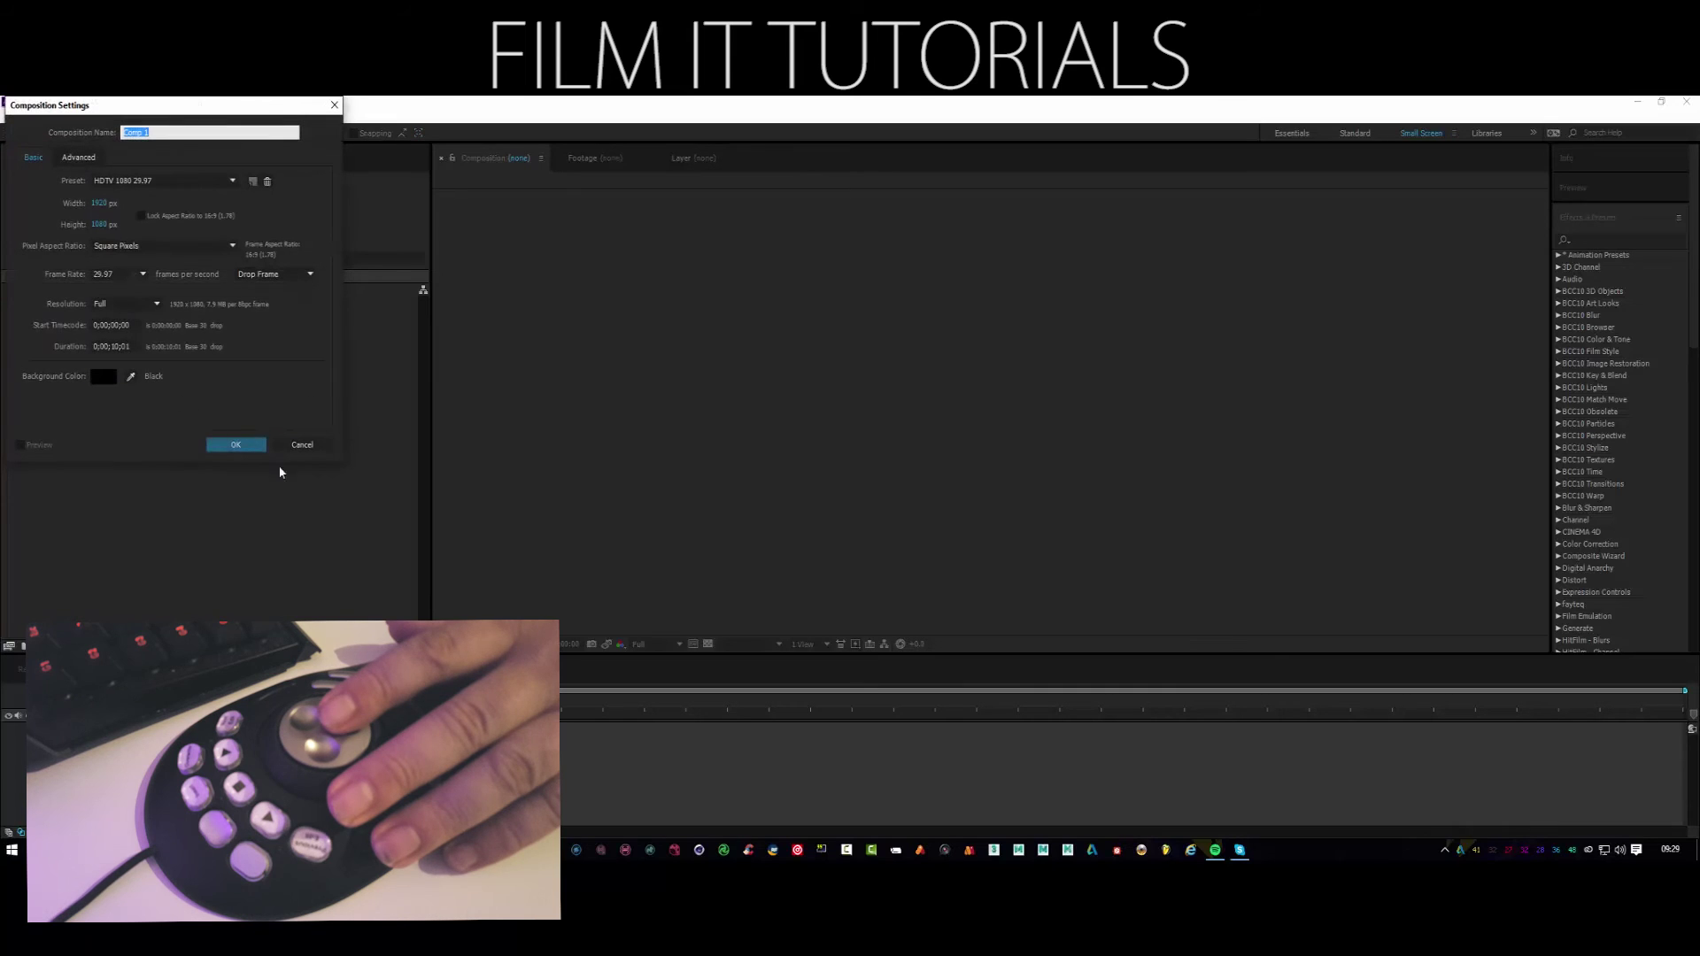
{"action": "left_click", "coordinate": [241, 445]}
Import the Beach Sports clip from the Desktop and create a composition from it, fitted in the viewer
{"action": "left_click", "coordinate": [11, 116]}
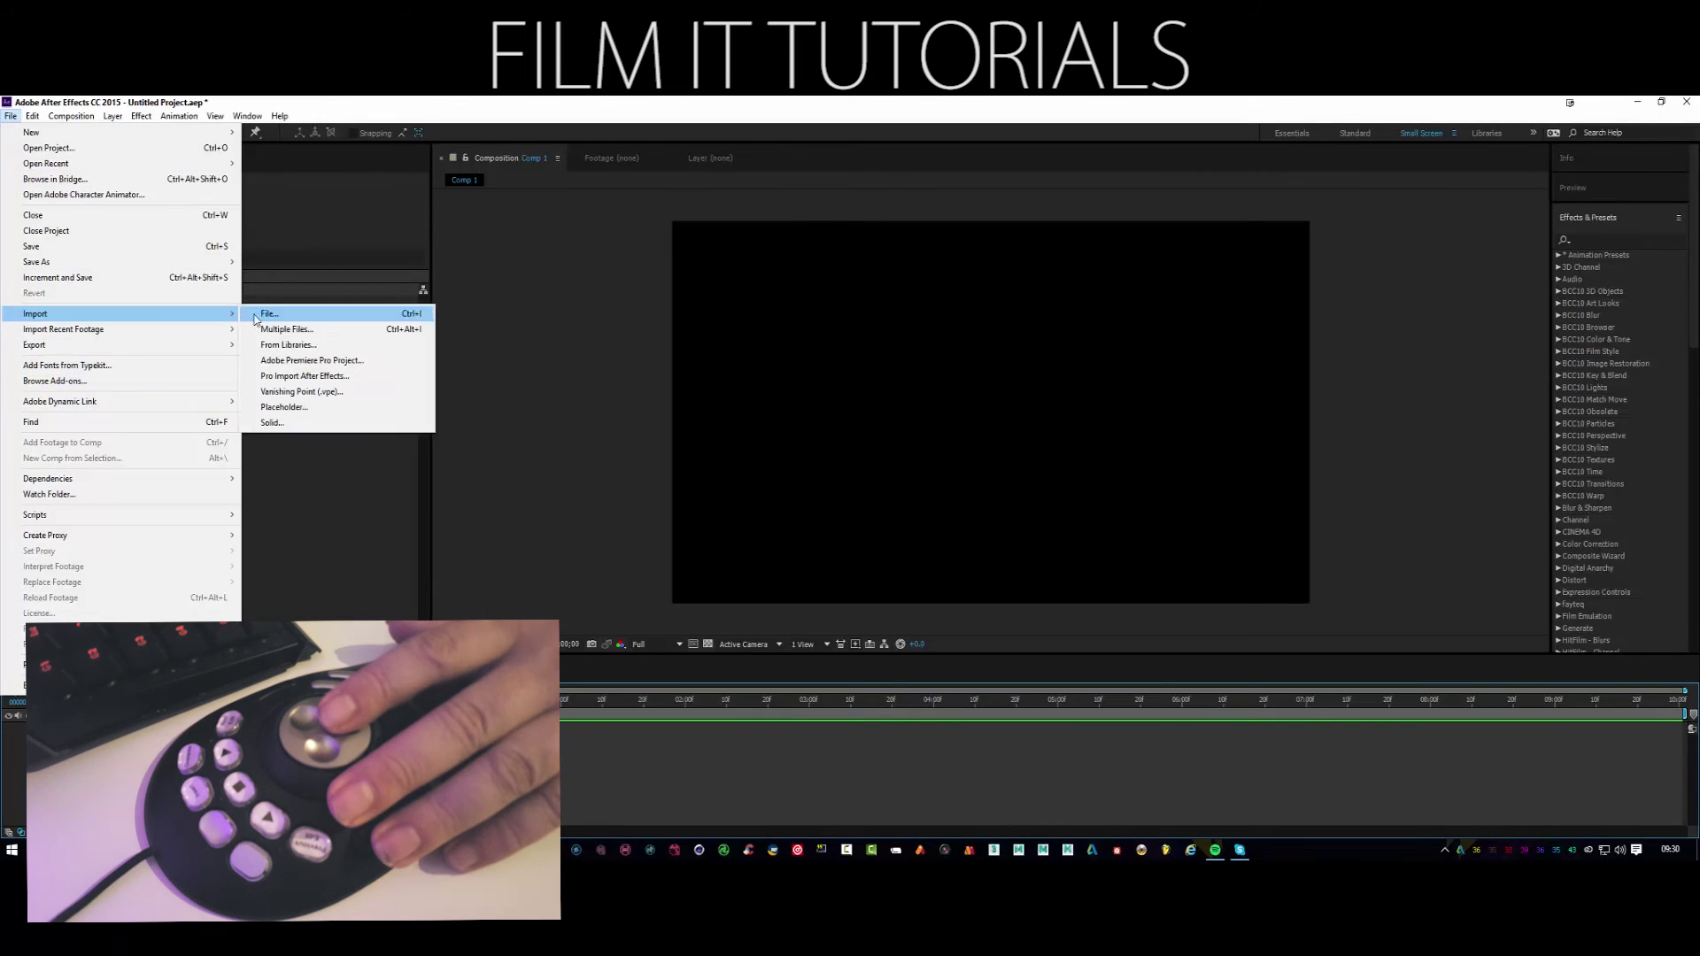
{"action": "left_click", "coordinate": [268, 314]}
{"action": "double_click", "coordinate": [544, 239]}
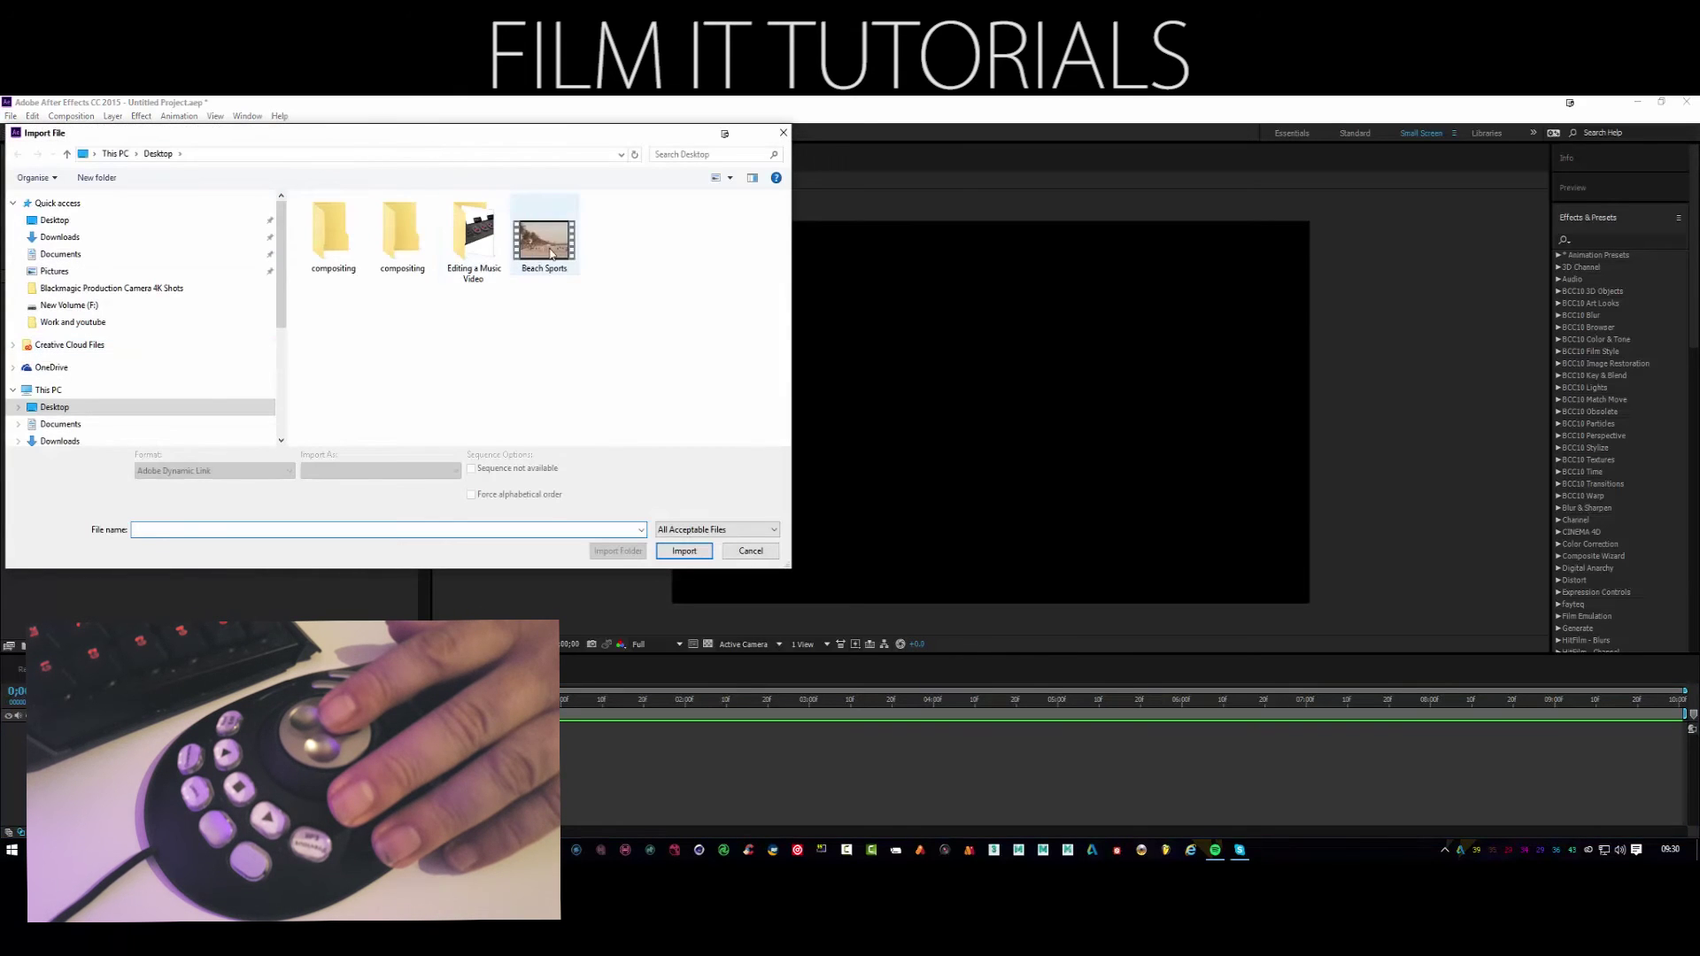
{"action": "left_click_drag", "start_coordinate": [80, 295], "coordinate": [39, 646]}
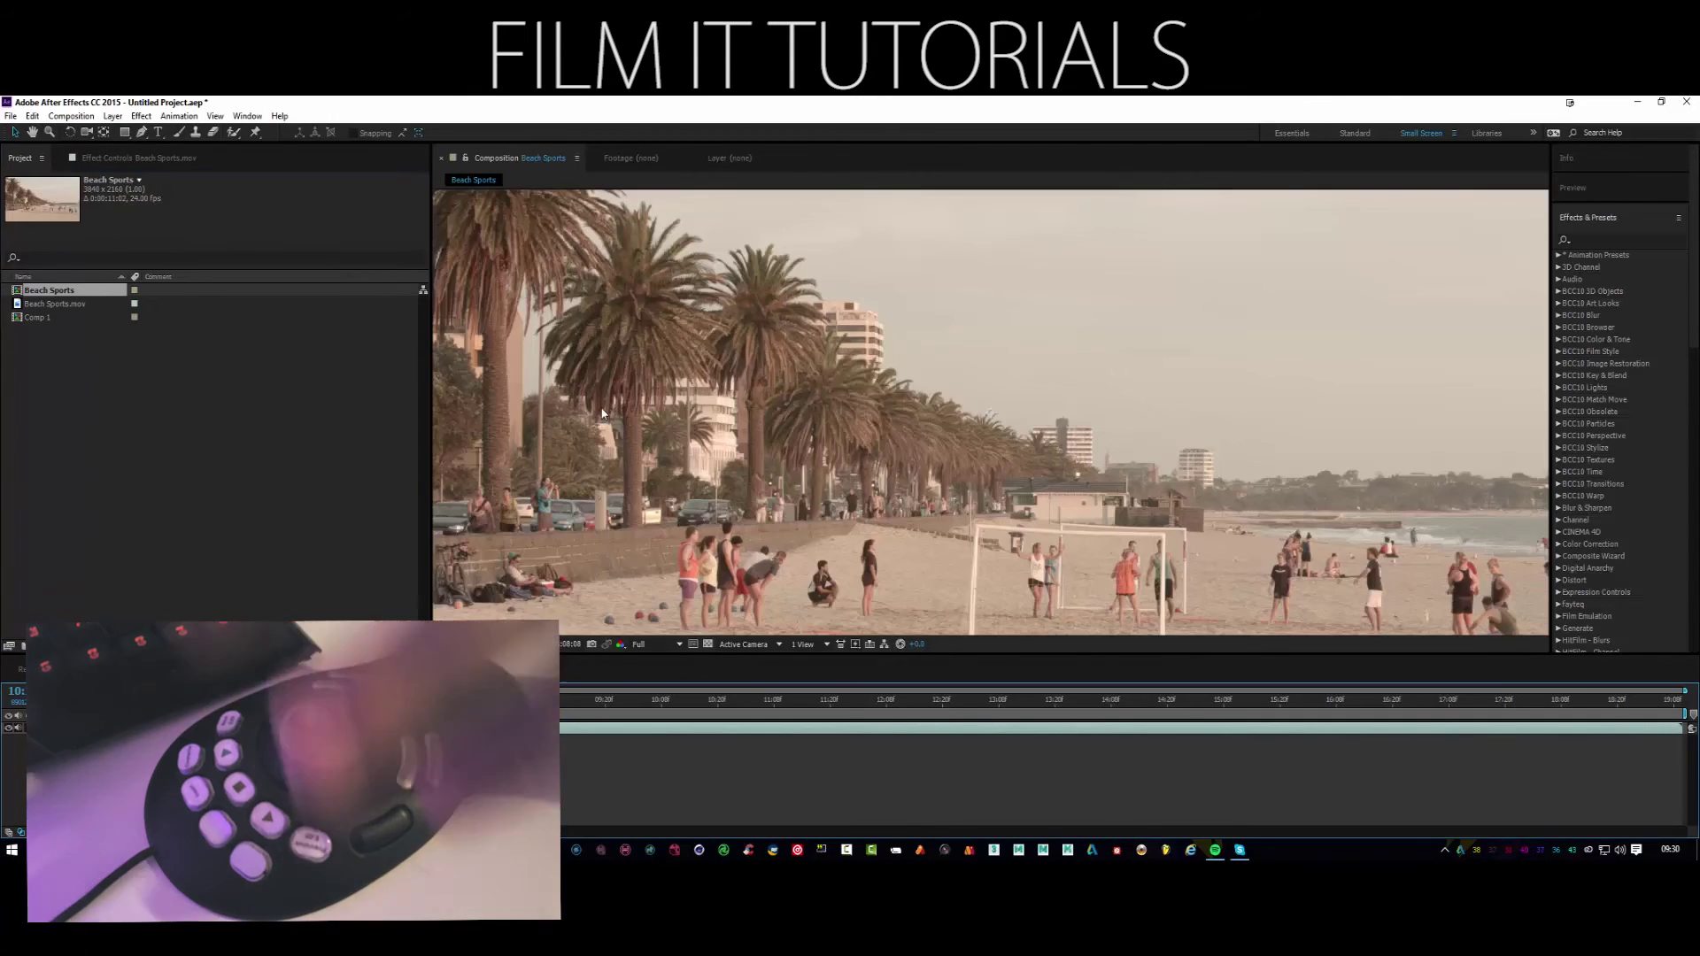
{"action": "scroll", "coordinate": [596, 417], "scroll_direction": "down", "scroll_amount": 2}
Jump the playhead to the end of the Beach Sports composition and back to its start
{"action": "key", "text": "End"}
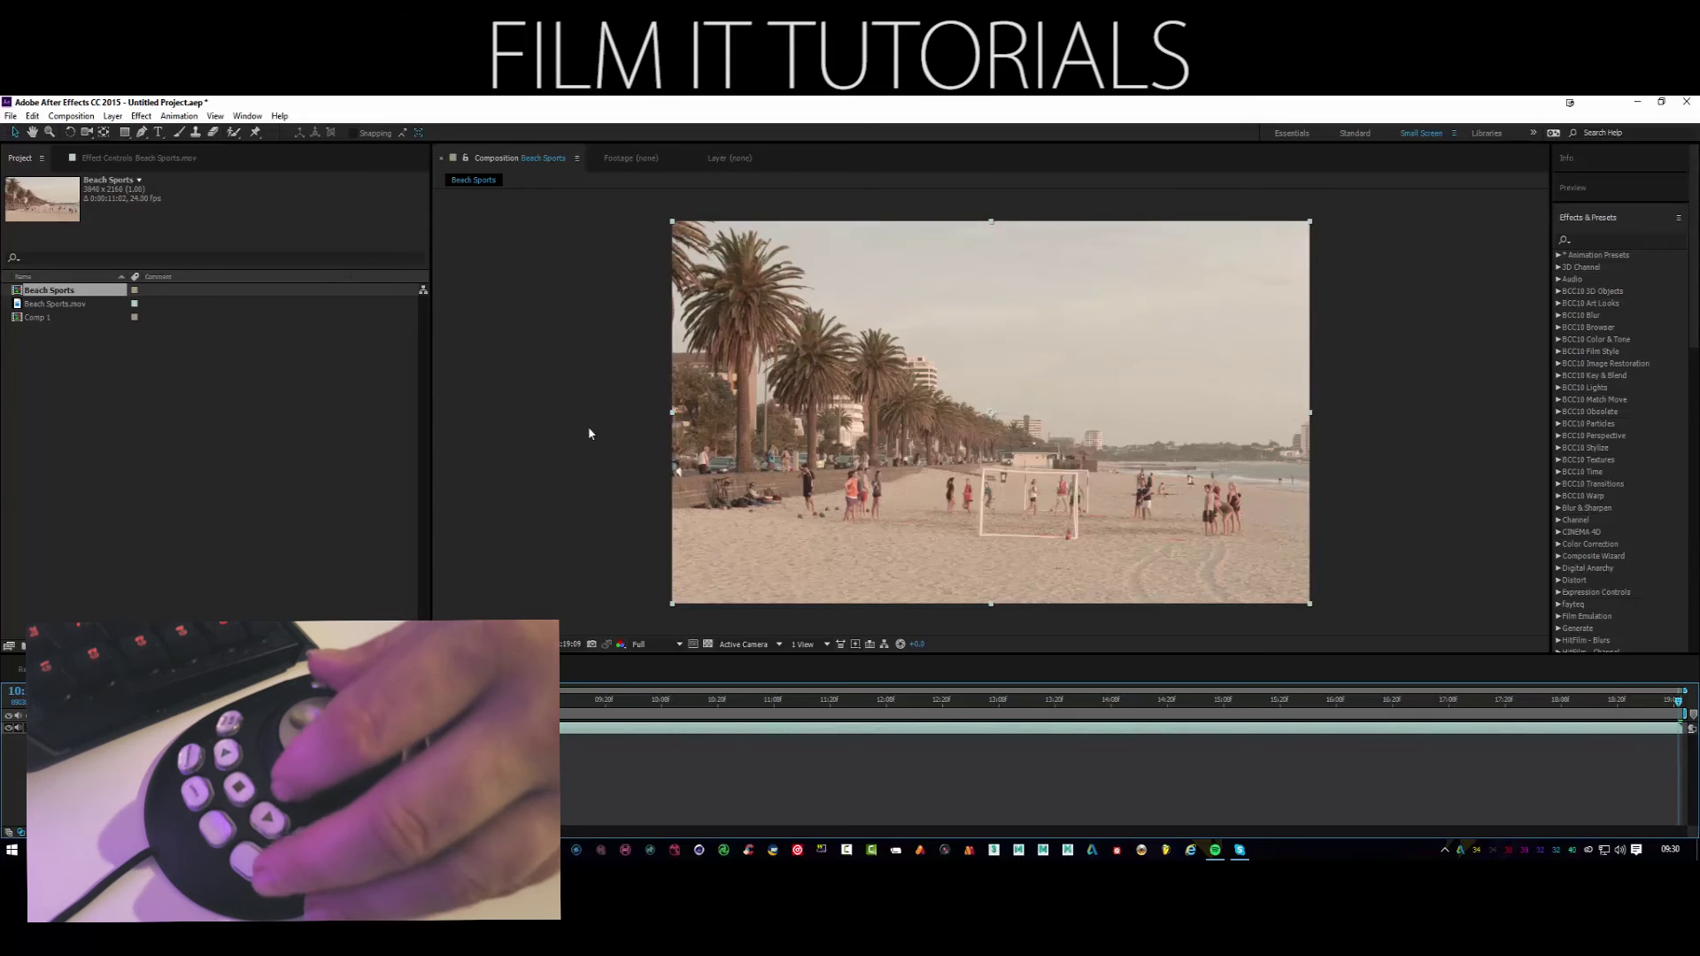
{"action": "key", "text": "End"}
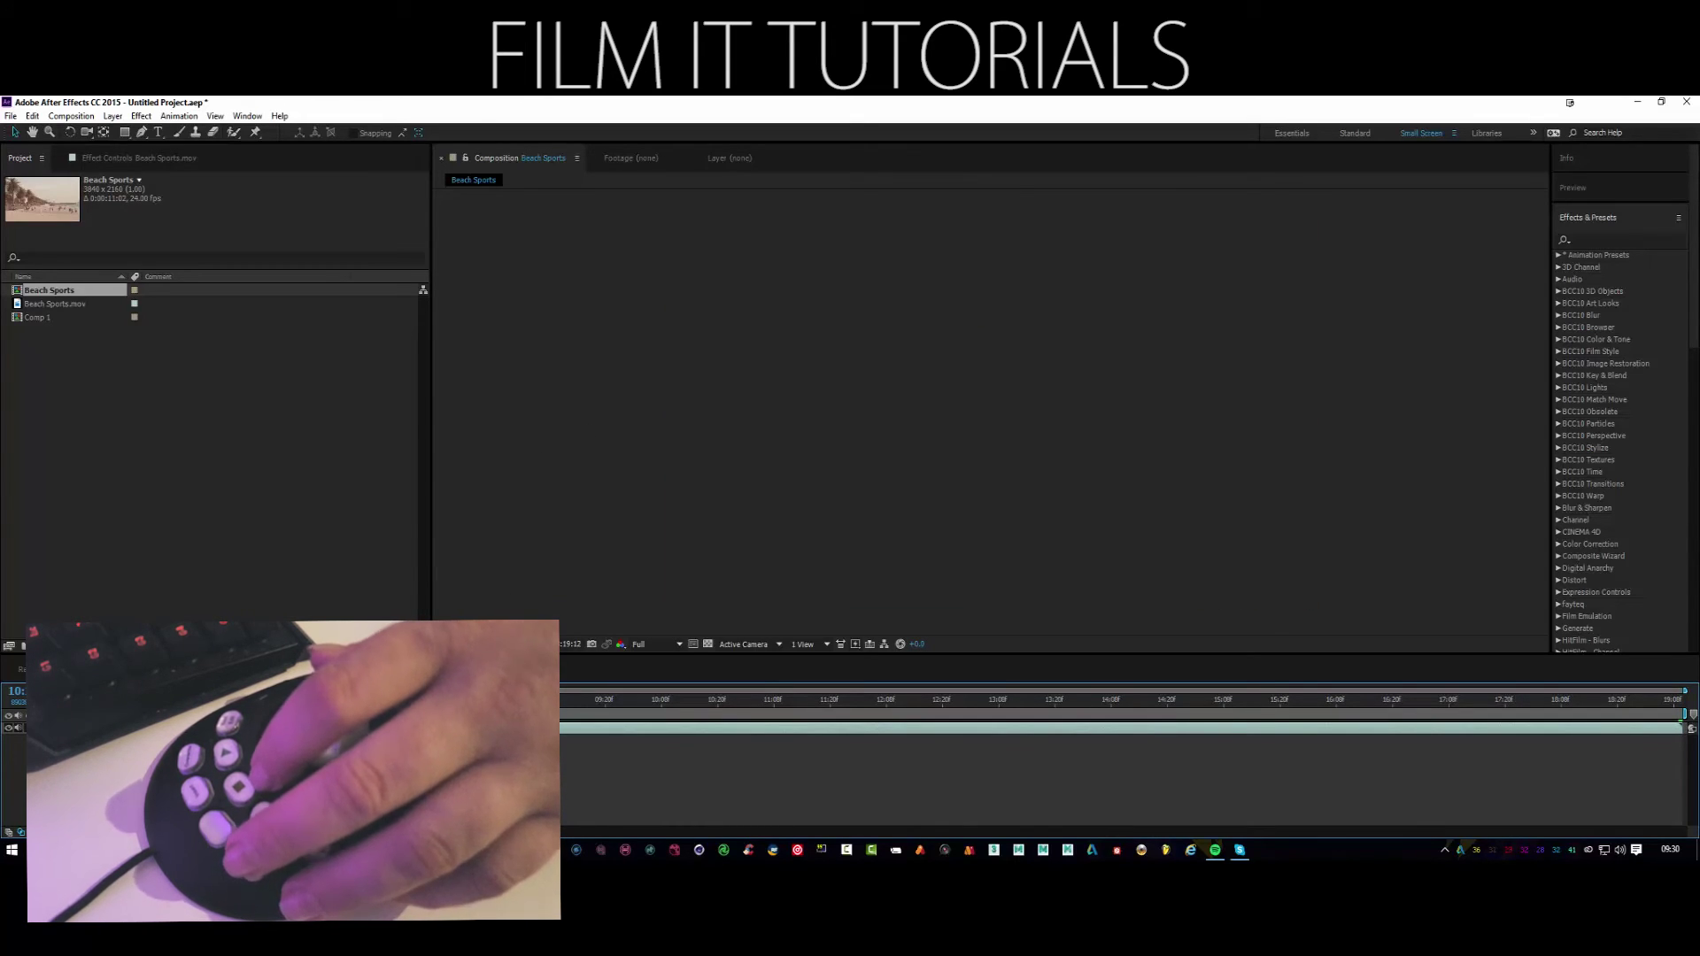
{"action": "key", "text": "Home"}
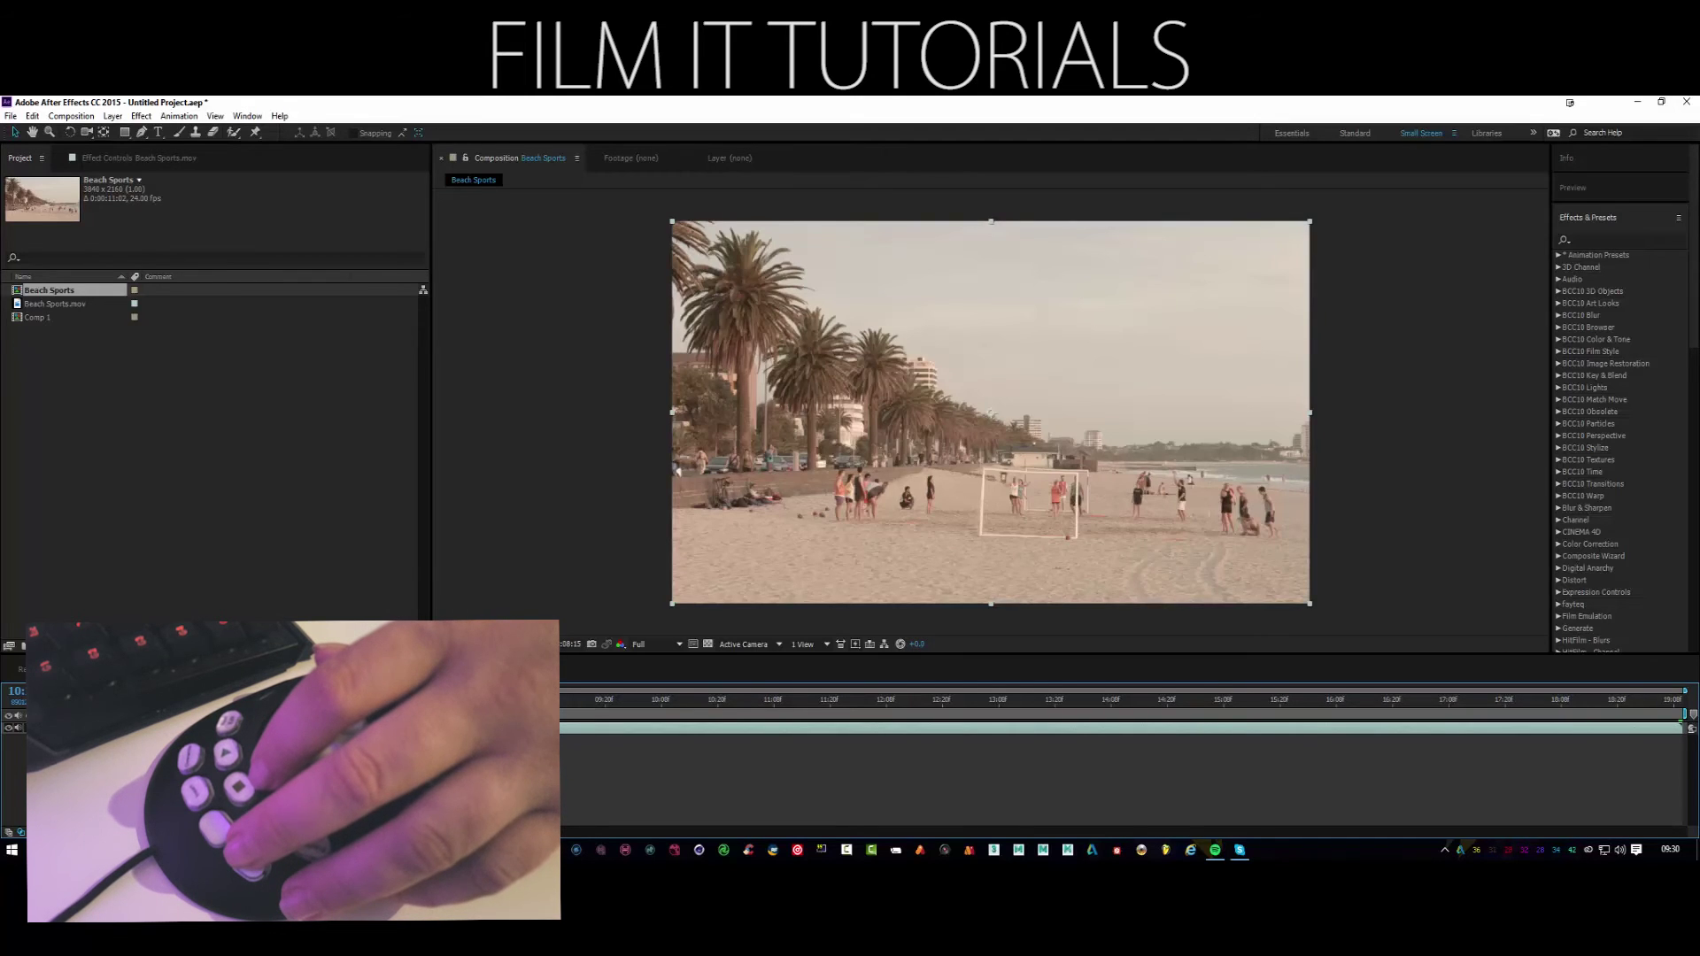
Expand the preview controls, play the Beach Sports composition and jump the playhead to its end
{"action": "left_click", "coordinate": [1638, 182]}
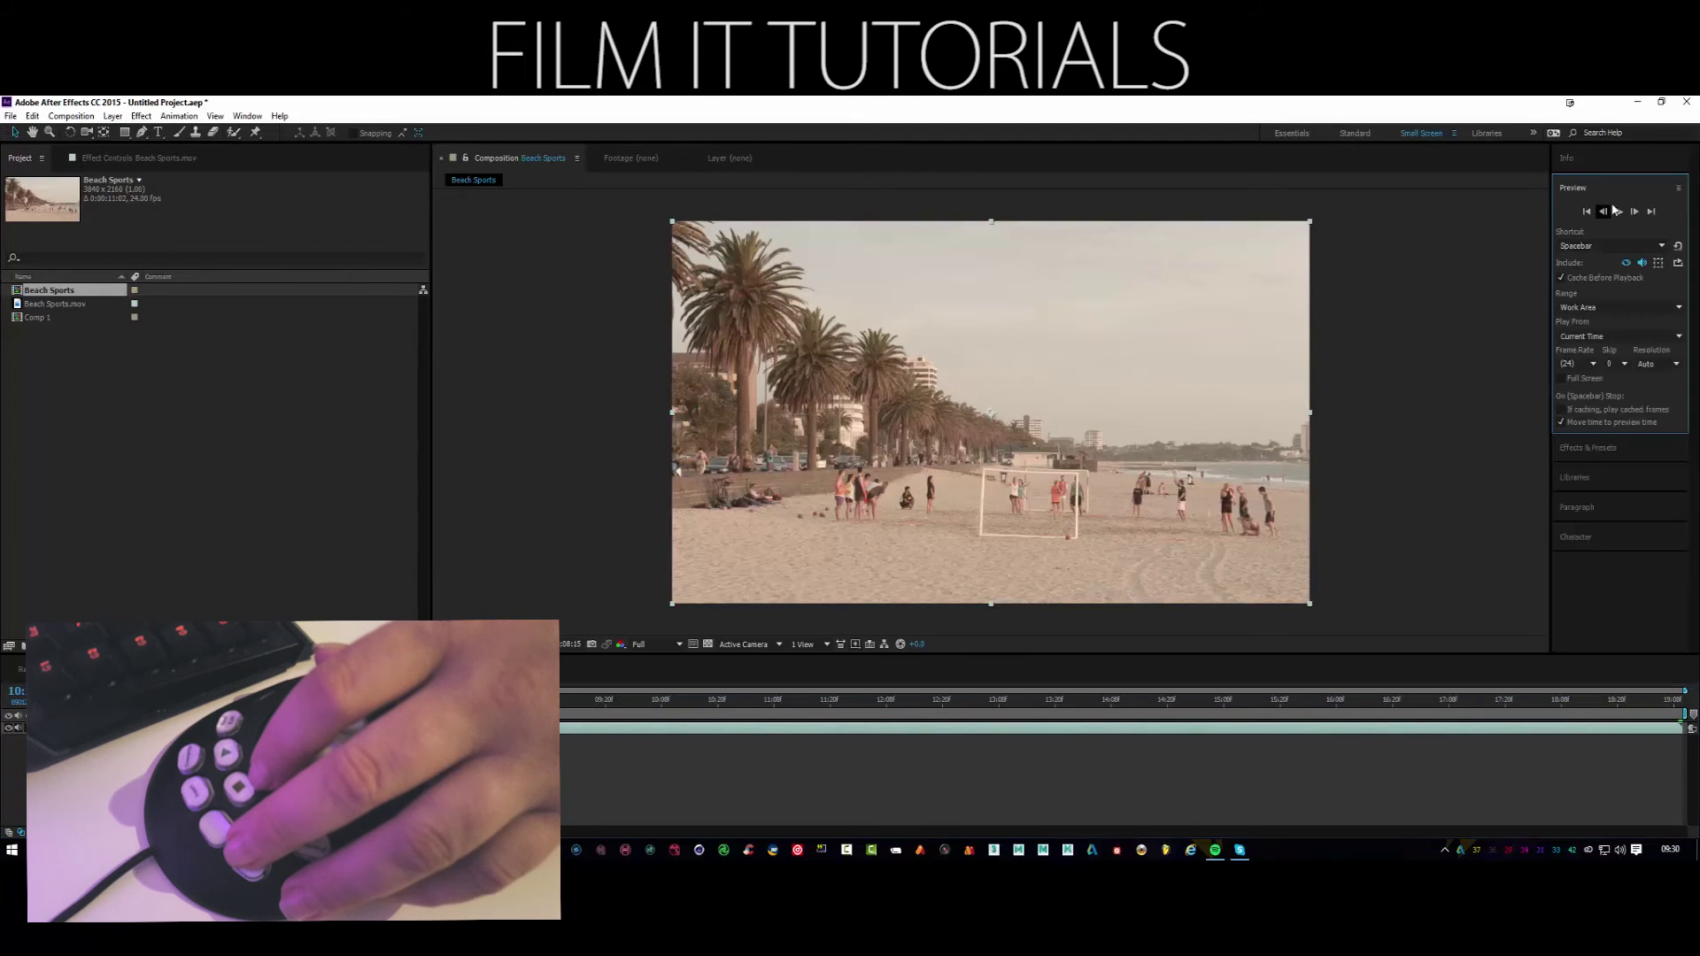
{"action": "left_click", "coordinate": [1620, 208]}
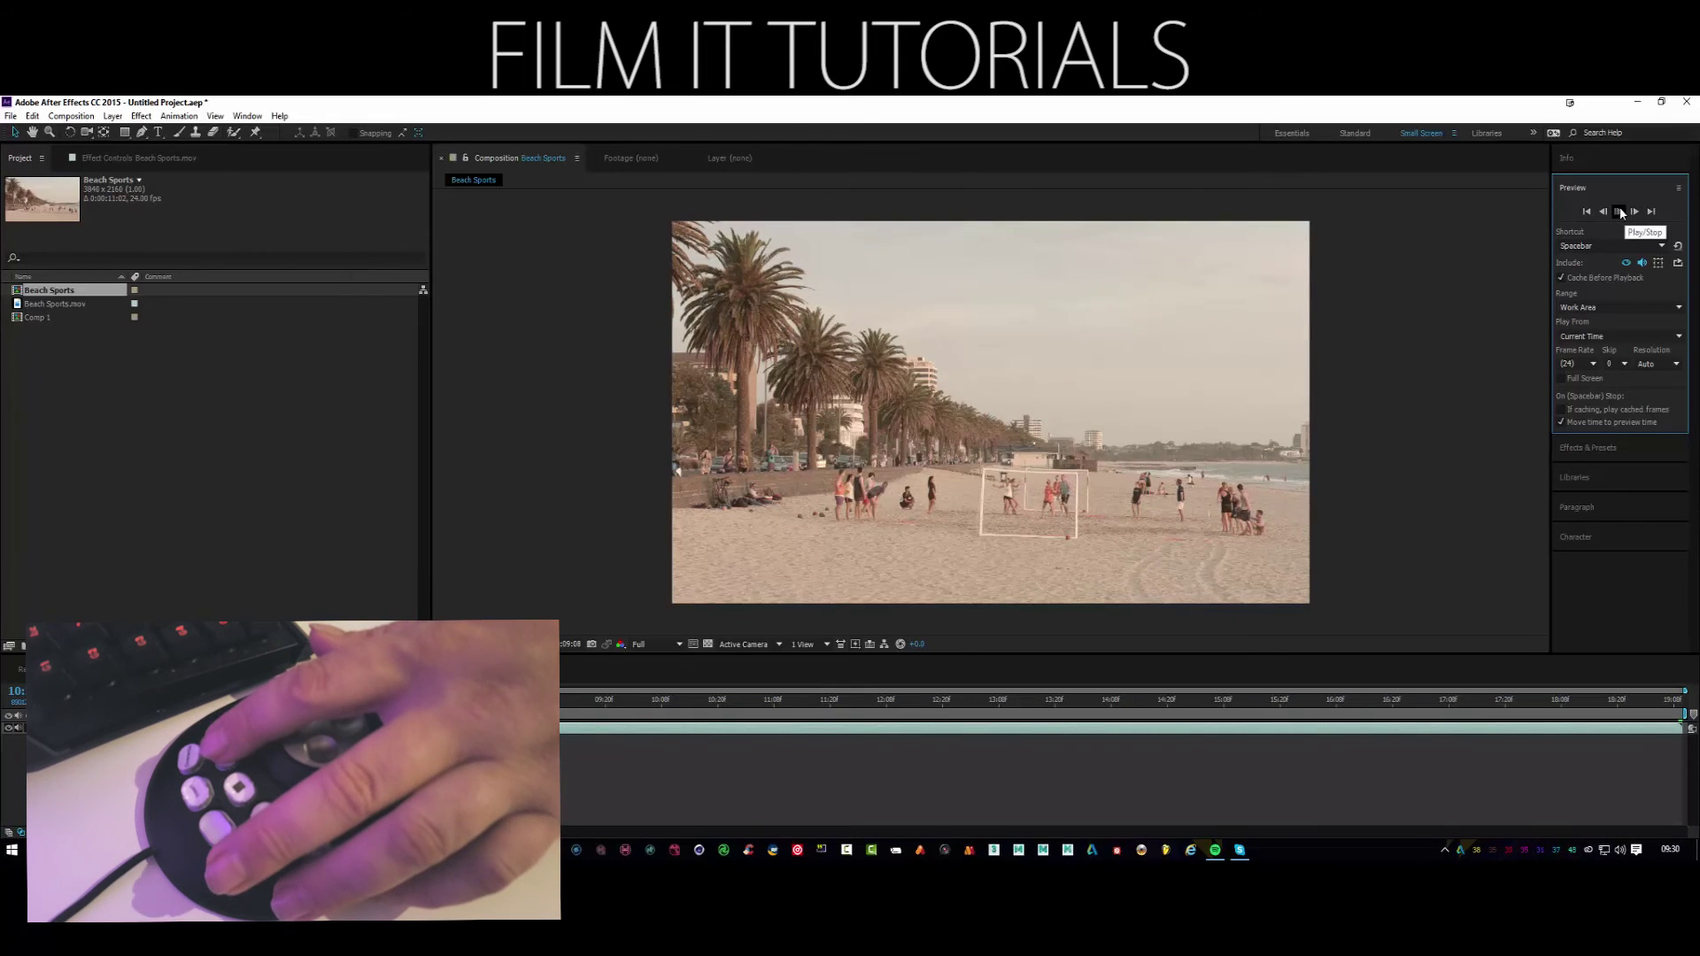
{"action": "key", "text": "End"}
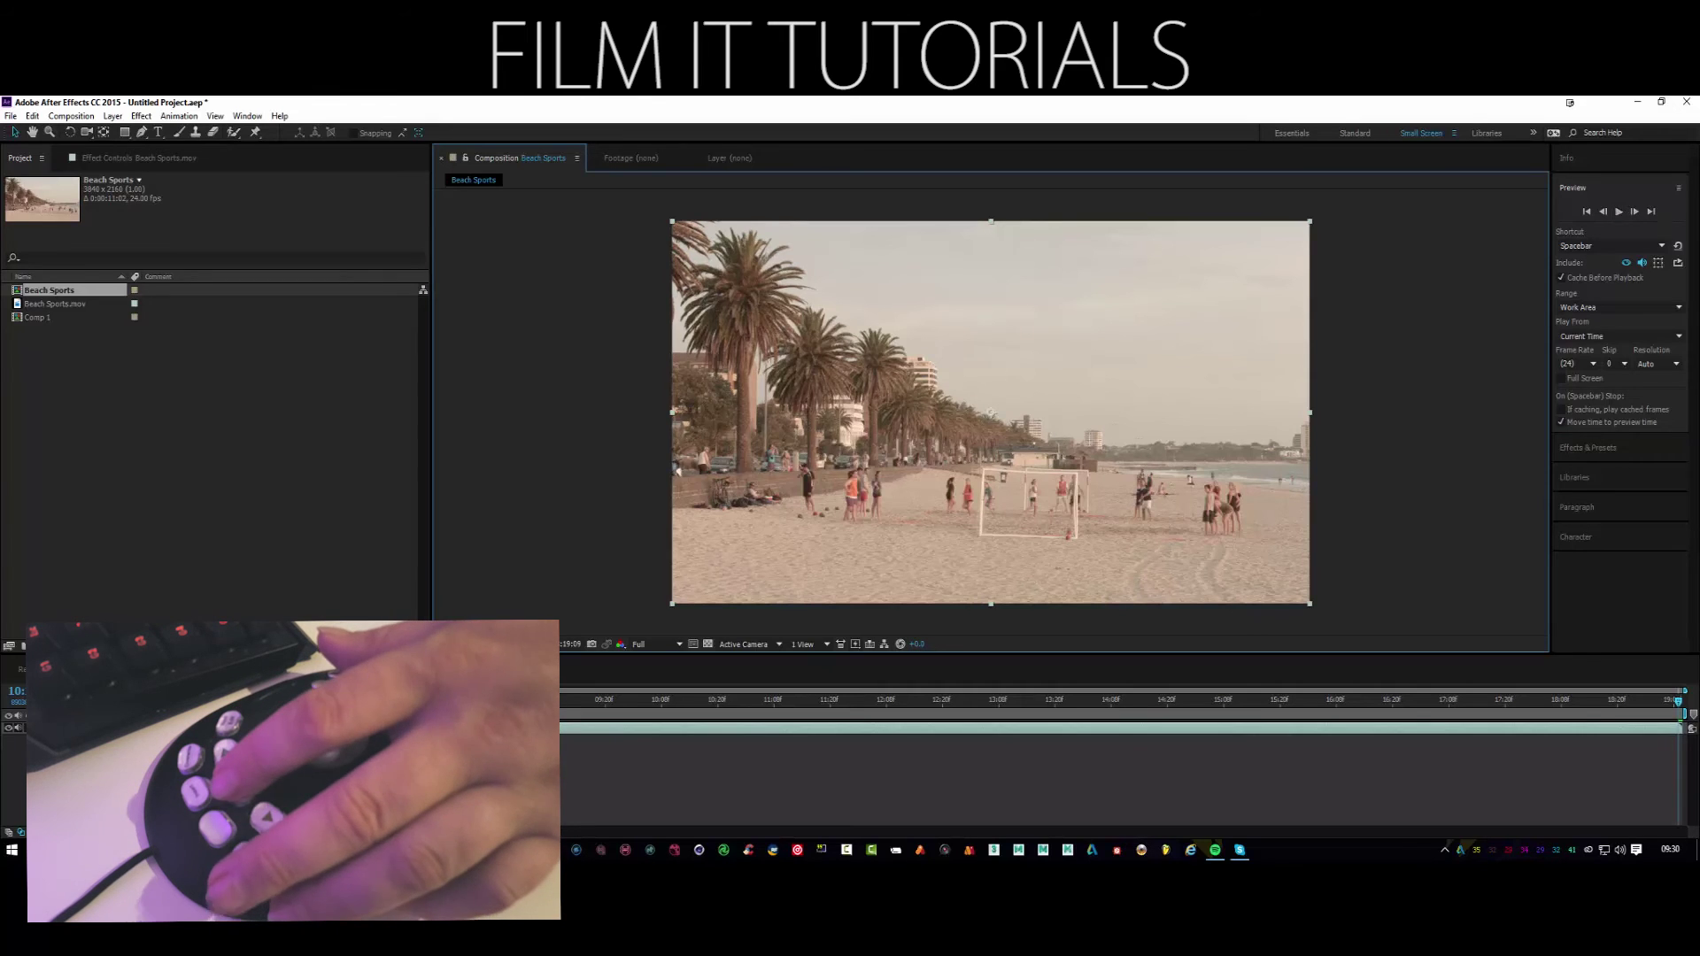
Play the composition until about 12:01 and jog the playhead back to about 08:22
{"action": "key", "text": "space"}
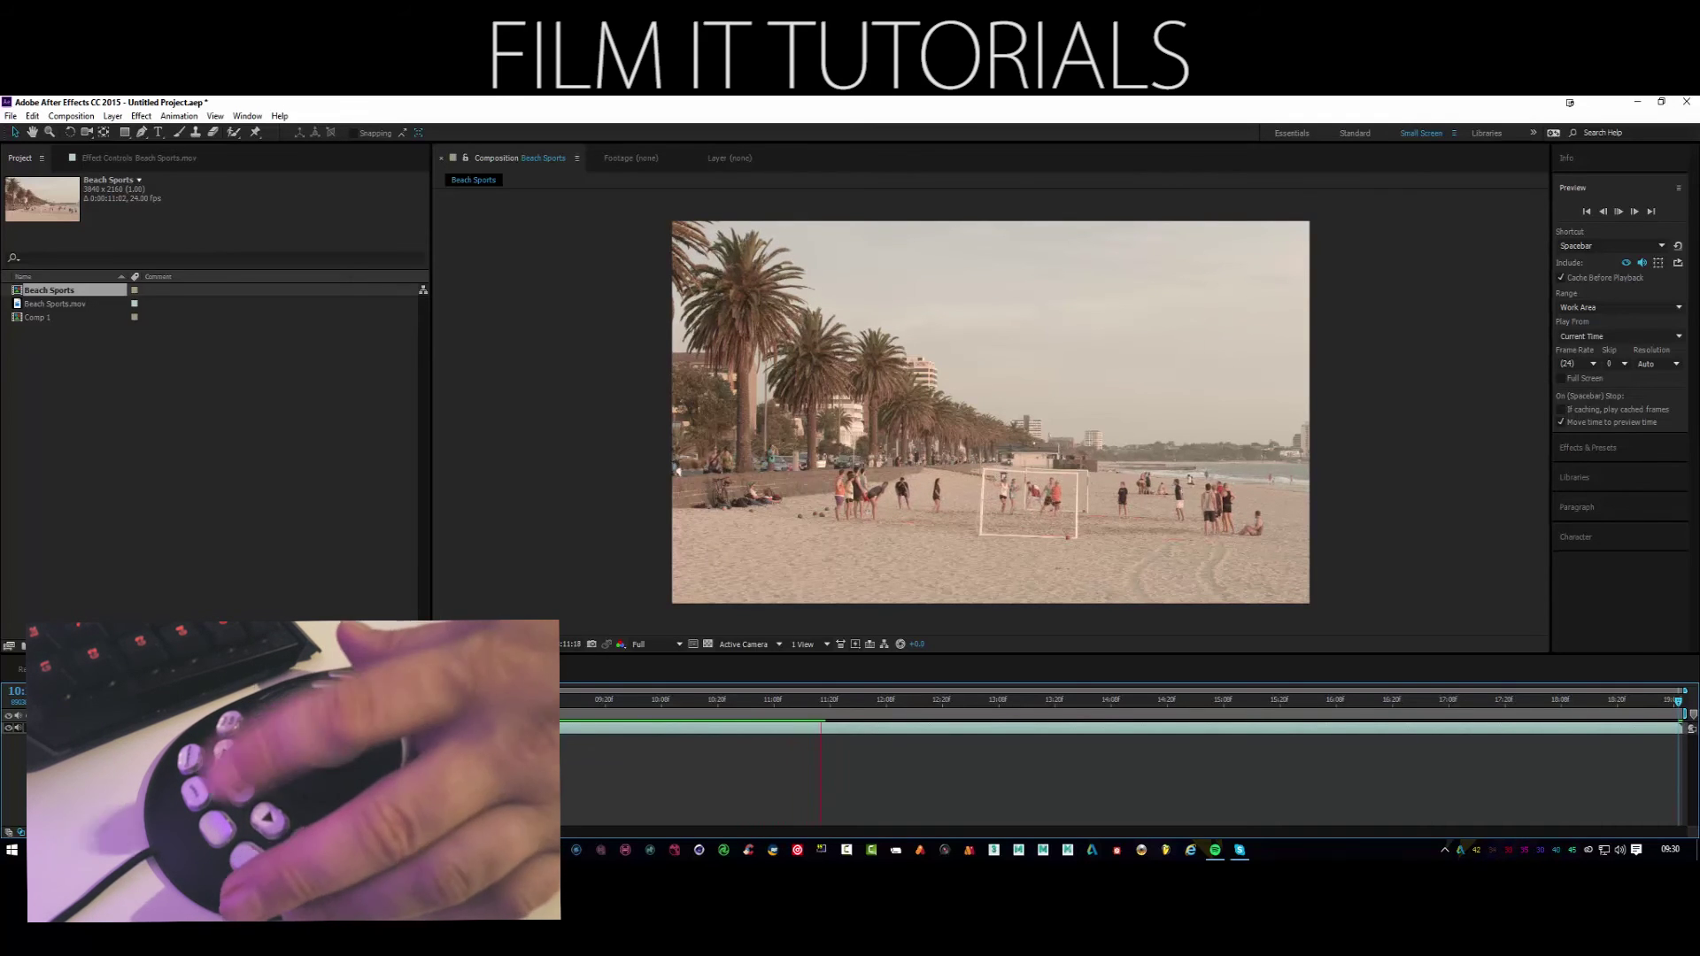
{"action": "key", "text": "space"}
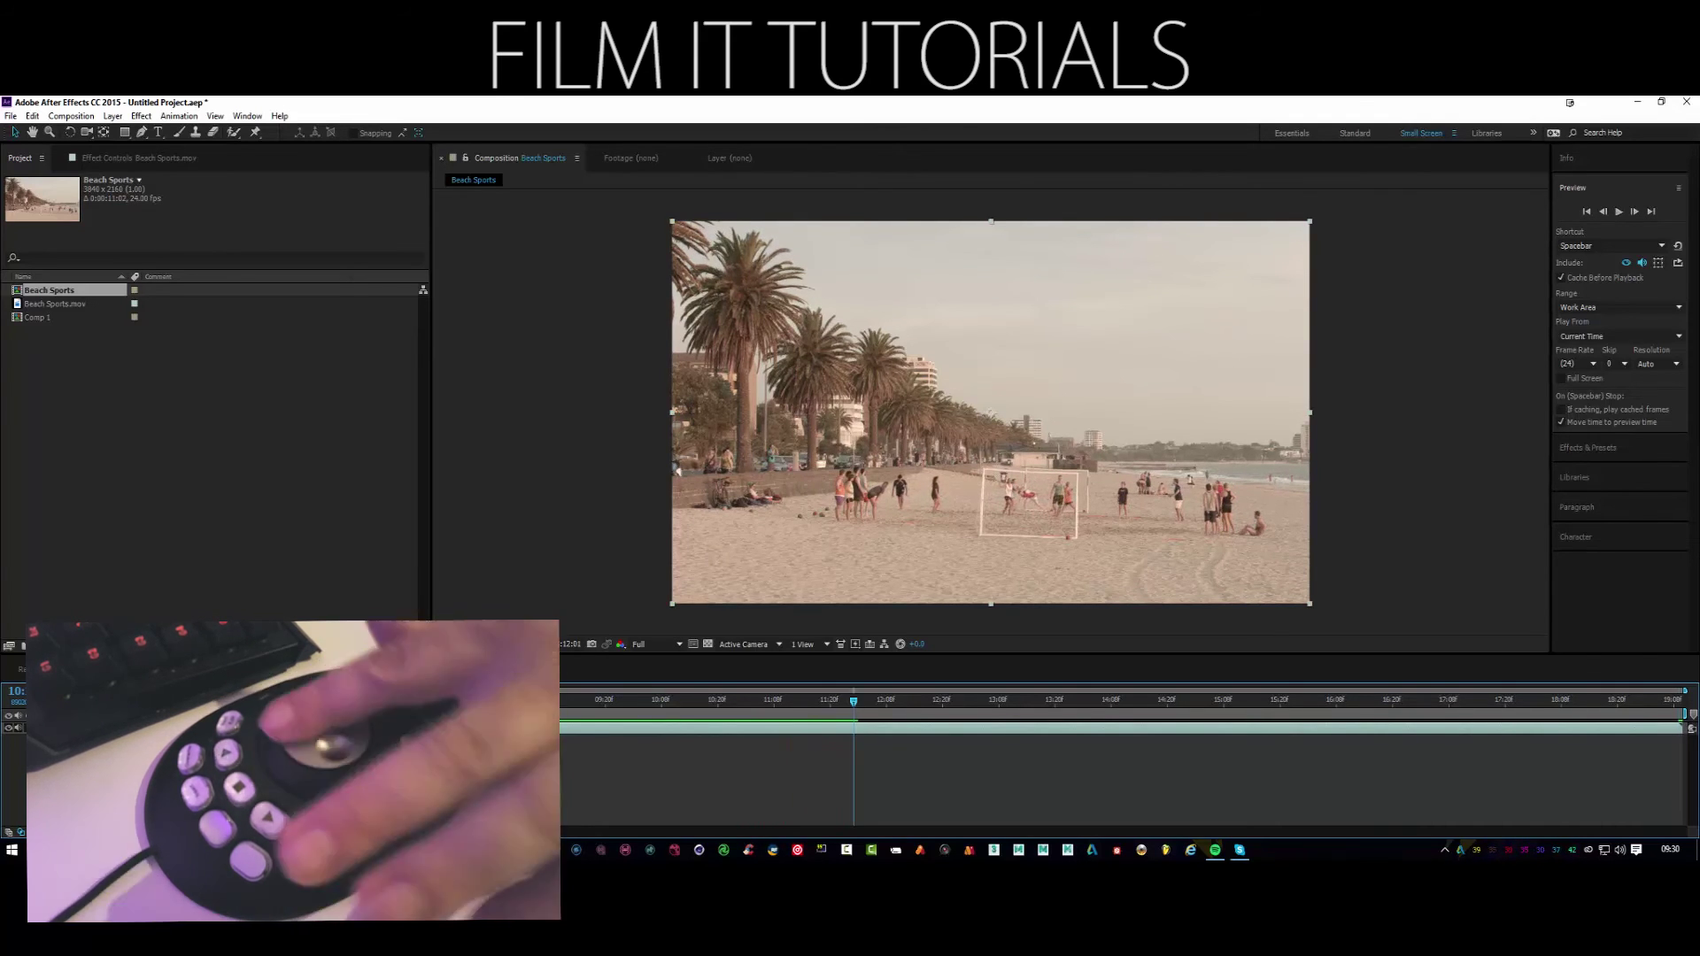
{"action": "key", "text": "Page_Up"}
{"action": "key", "text": "Page_Up"}
{"action": "key", "text": "Page_Up"}
{"action": "key", "text": "Page_Up"}
{"action": "key", "text": "Page_Up"}
{"action": "key", "text": "Page_Up"}
{"action": "key", "text": "Page_Up"}
{"action": "key", "text": "Page_Up"}
{"action": "key", "text": "Page_Up"}
{"action": "key", "text": "Page_Up"}
{"action": "key", "text": "Page_Up"}
{"action": "key", "text": "Page_Up"}
{"action": "key", "text": "Page_Up"}
{"action": "key", "text": "Page_Up"}
{"action": "key", "text": "Page_Up"}
{"action": "key", "text": "Page_Up"}
{"action": "key", "text": "Page_Up"}
{"action": "key", "text": "Page_Up"}
{"action": "key", "text": "Page_Up"}
{"action": "key", "text": "Page_Up"}
{"action": "key", "text": "Page_Up"}
{"action": "key", "text": "Page_Up"}
{"action": "key", "text": "Page_Up"}
{"action": "key", "text": "Page_Up"}
{"action": "key", "text": "Page_Up"}
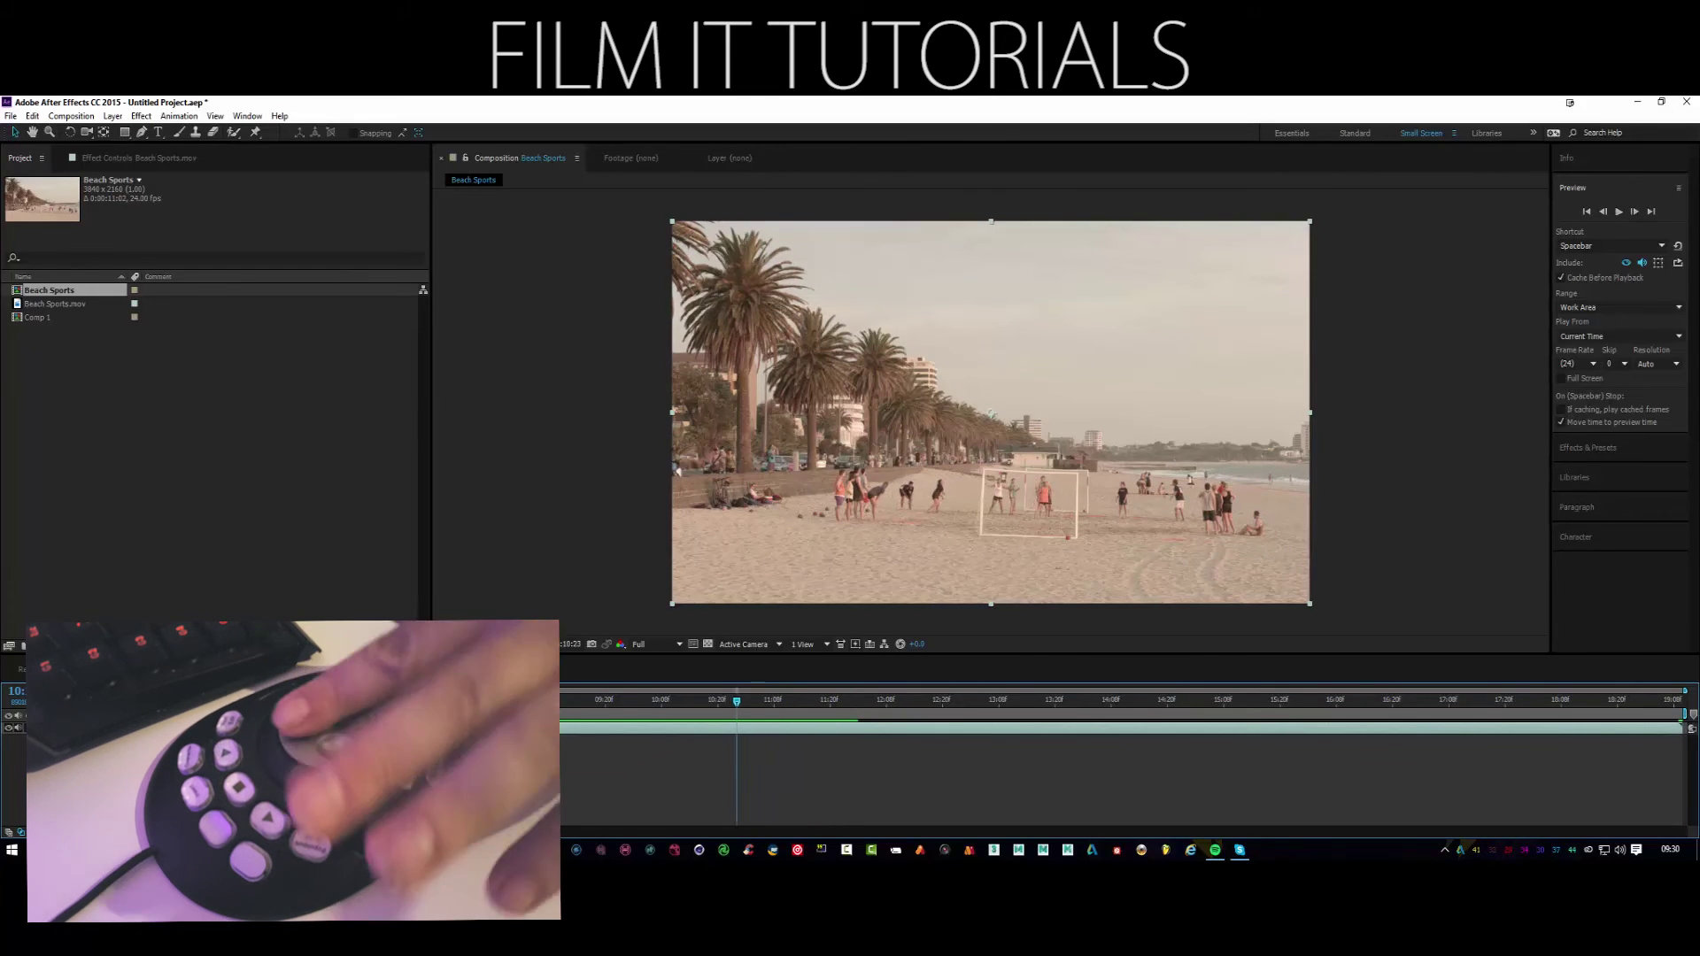
{"action": "key", "text": "Page_Up"}
{"action": "key", "text": "Page_Up"}
{"action": "key", "text": "Page_Up"}
{"action": "key", "text": "Page_Up"}
{"action": "key", "text": "Page_Up"}
{"action": "key", "text": "Page_Up"}
{"action": "key", "text": "Page_Up"}
{"action": "key", "text": "Page_Up"}
{"action": "key", "text": "Page_Up"}
{"action": "key", "text": "Page_Up"}
{"action": "key", "text": "Page_Up"}
{"action": "key", "text": "Page_Up"}
{"action": "key", "text": "Page_Up"}
{"action": "key", "text": "Page_Up"}
{"action": "key", "text": "Page_Up"}
{"action": "key", "text": "Page_Up"}
{"action": "key", "text": "Page_Up"}
{"action": "key", "text": "Page_Up"}
{"action": "key", "text": "Page_Up"}
{"action": "key", "text": "Page_Up"}
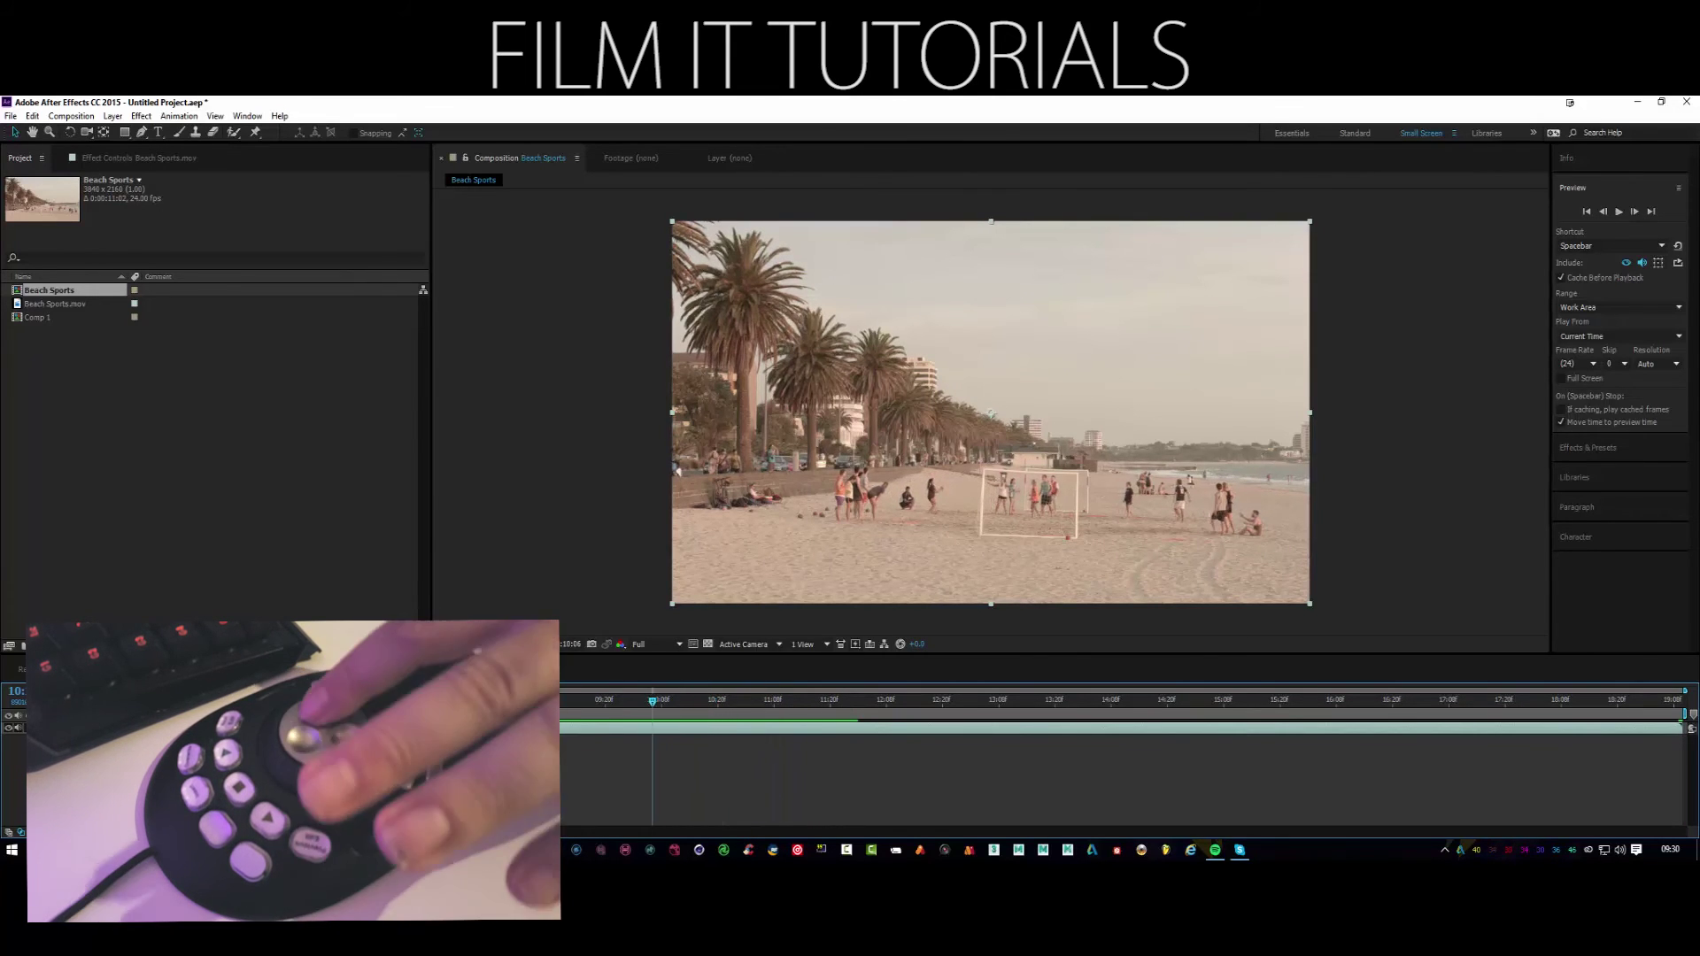
{"action": "key", "text": "Page_Up"}
{"action": "key", "text": "Page_Up"}
{"action": "key", "text": "Page_Up"}
{"action": "key", "text": "Page_Up"}
{"action": "key", "text": "Page_Up"}
{"action": "key", "text": "Page_Up"}
{"action": "key", "text": "Page_Up"}
{"action": "key", "text": "Page_Up"}
{"action": "key", "text": "Page_Up"}
{"action": "key", "text": "Page_Up"}
{"action": "key", "text": "Page_Up"}
{"action": "key", "text": "Page_Up"}
{"action": "key", "text": "Page_Up"}
{"action": "key", "text": "Page_Up"}
{"action": "key", "text": "Page_Up"}
{"action": "key", "text": "Page_Up"}
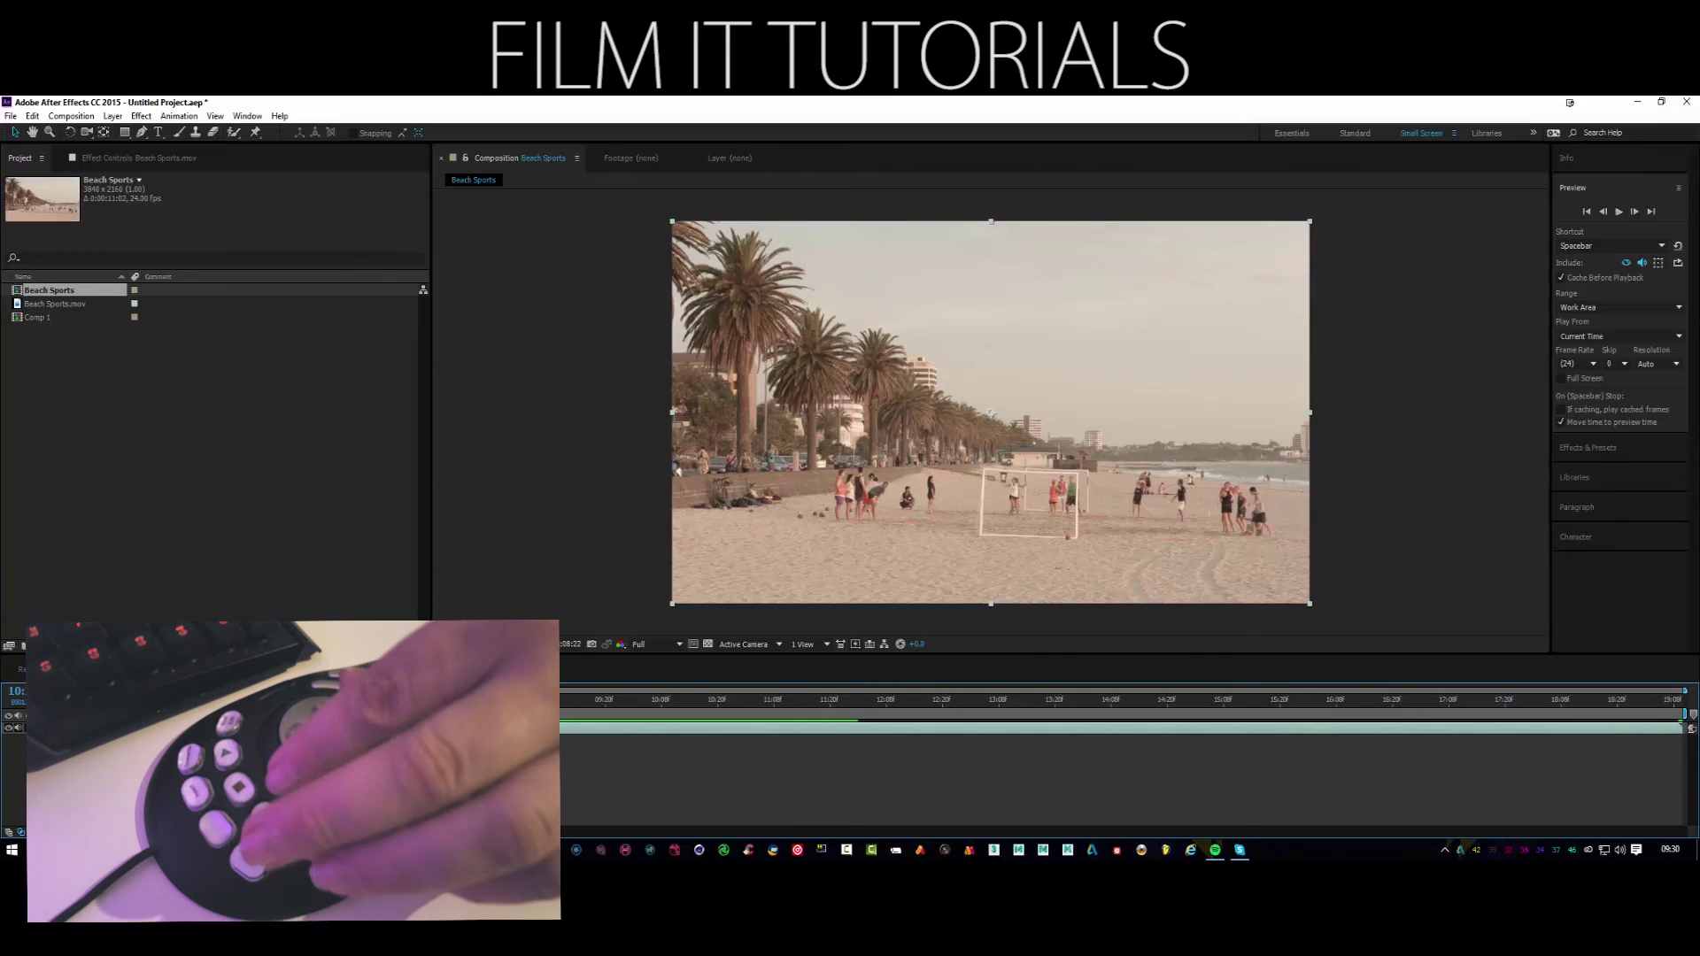
Jog the playhead forward through the composition to about 11:07
{"action": "key", "text": "Page_Down"}
{"action": "key", "text": "Page_Down"}
{"action": "key", "text": "Page_Down"}
{"action": "key", "text": "Page_Down"}
{"action": "key", "text": "Page_Down"}
{"action": "key", "text": "Page_Down"}
{"action": "key", "text": "Page_Down"}
{"action": "key", "text": "Page_Down"}
{"action": "key", "text": "Page_Down"}
{"action": "key", "text": "Page_Down"}
{"action": "key", "text": "Page_Down"}
{"action": "key", "text": "Page_Down"}
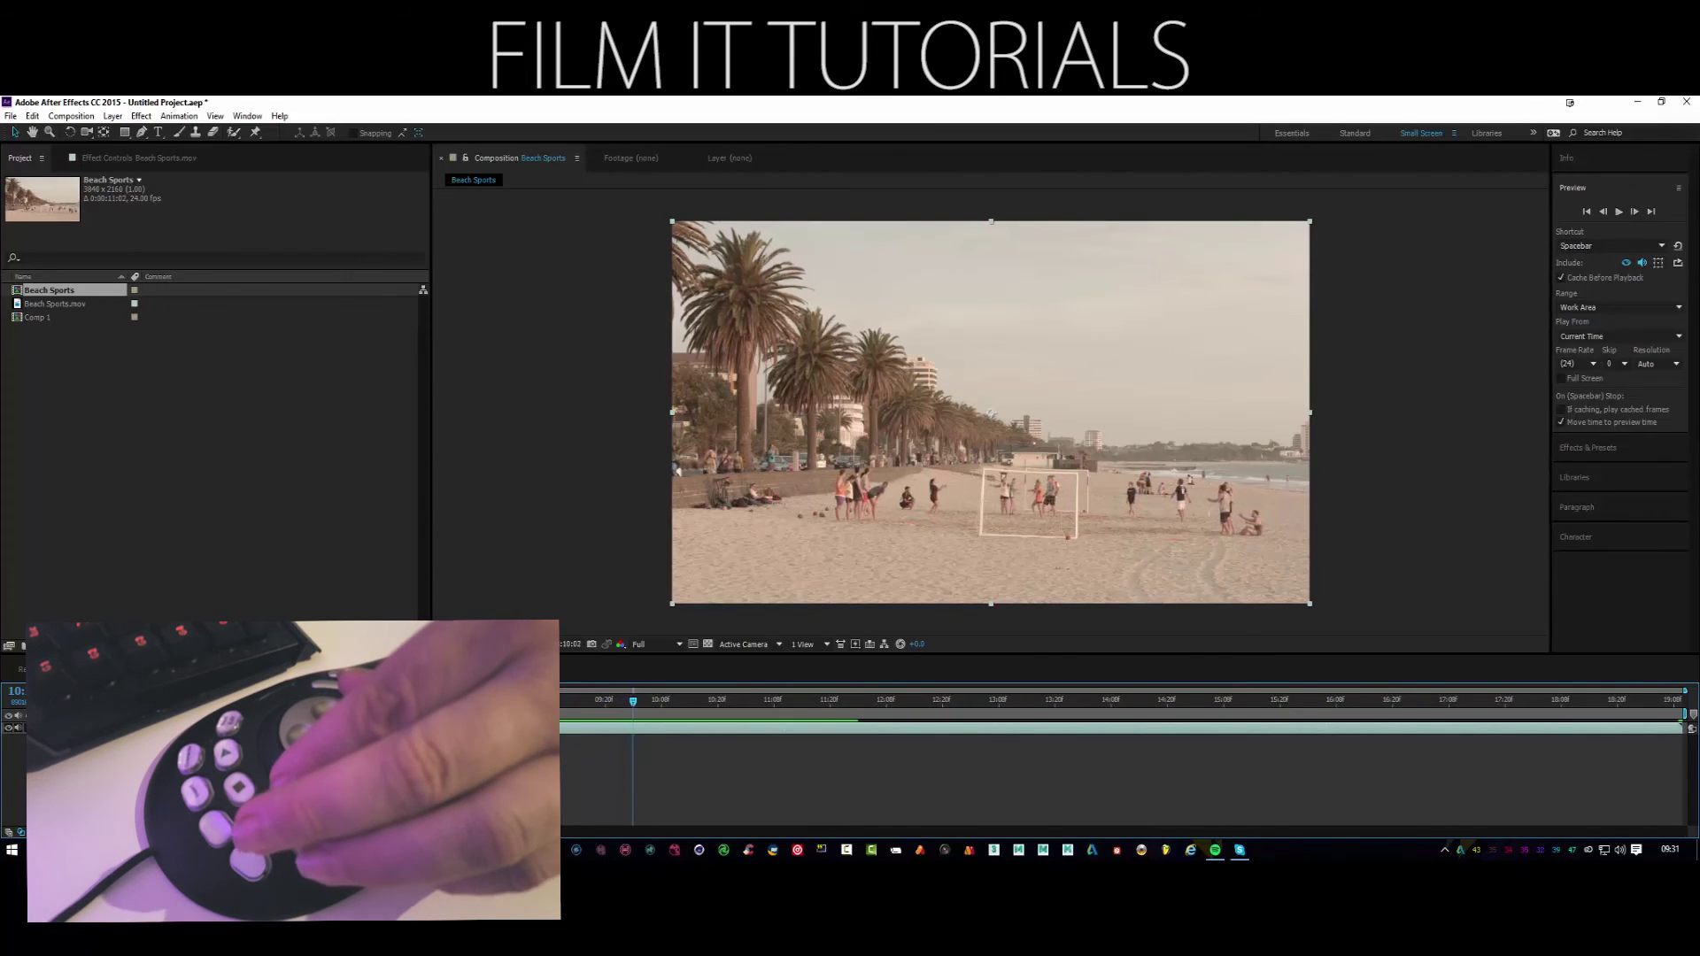
{"action": "key", "text": "Page_Down"}
{"action": "key", "text": "Page_Down"}
{"action": "key", "text": "Page_Down"}
{"action": "key", "text": "Page_Down"}
{"action": "key", "text": "Page_Down"}
{"action": "key", "text": "Page_Down"}
{"action": "key", "text": "Page_Down"}
{"action": "key", "text": "Page_Down"}
{"action": "key", "text": "Page_Down"}
{"action": "key", "text": "Page_Down"}
{"action": "key", "text": "Page_Down"}
{"action": "key", "text": "Page_Down"}
{"action": "key", "text": "Page_Down"}
{"action": "key", "text": "Page_Down"}
{"action": "key", "text": "Page_Down"}
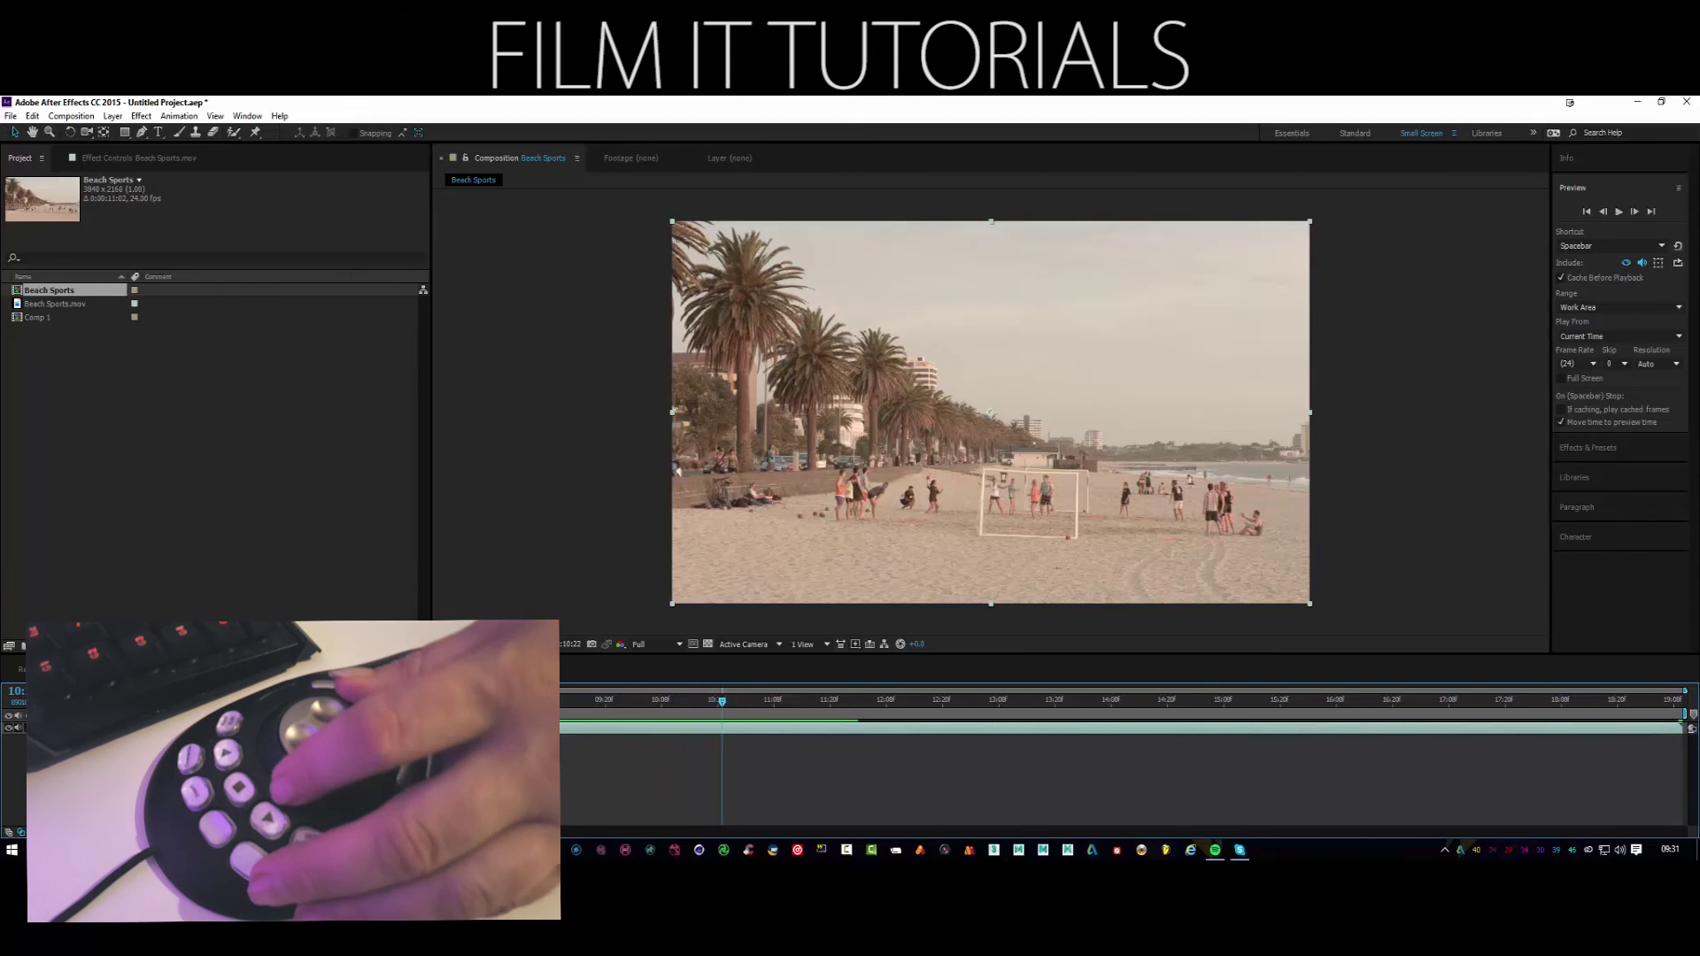
{"action": "key", "text": "Page_Down"}
{"action": "key", "text": "Page_Down"}
{"action": "key", "text": "Page_Down"}
{"action": "key", "text": "Page_Down"}
{"action": "key", "text": "Page_Down"}
{"action": "key", "text": "Page_Down"}
{"action": "key", "text": "Page_Down"}
{"action": "key", "text": "Page_Down"}
{"action": "key", "text": "Page_Down"}
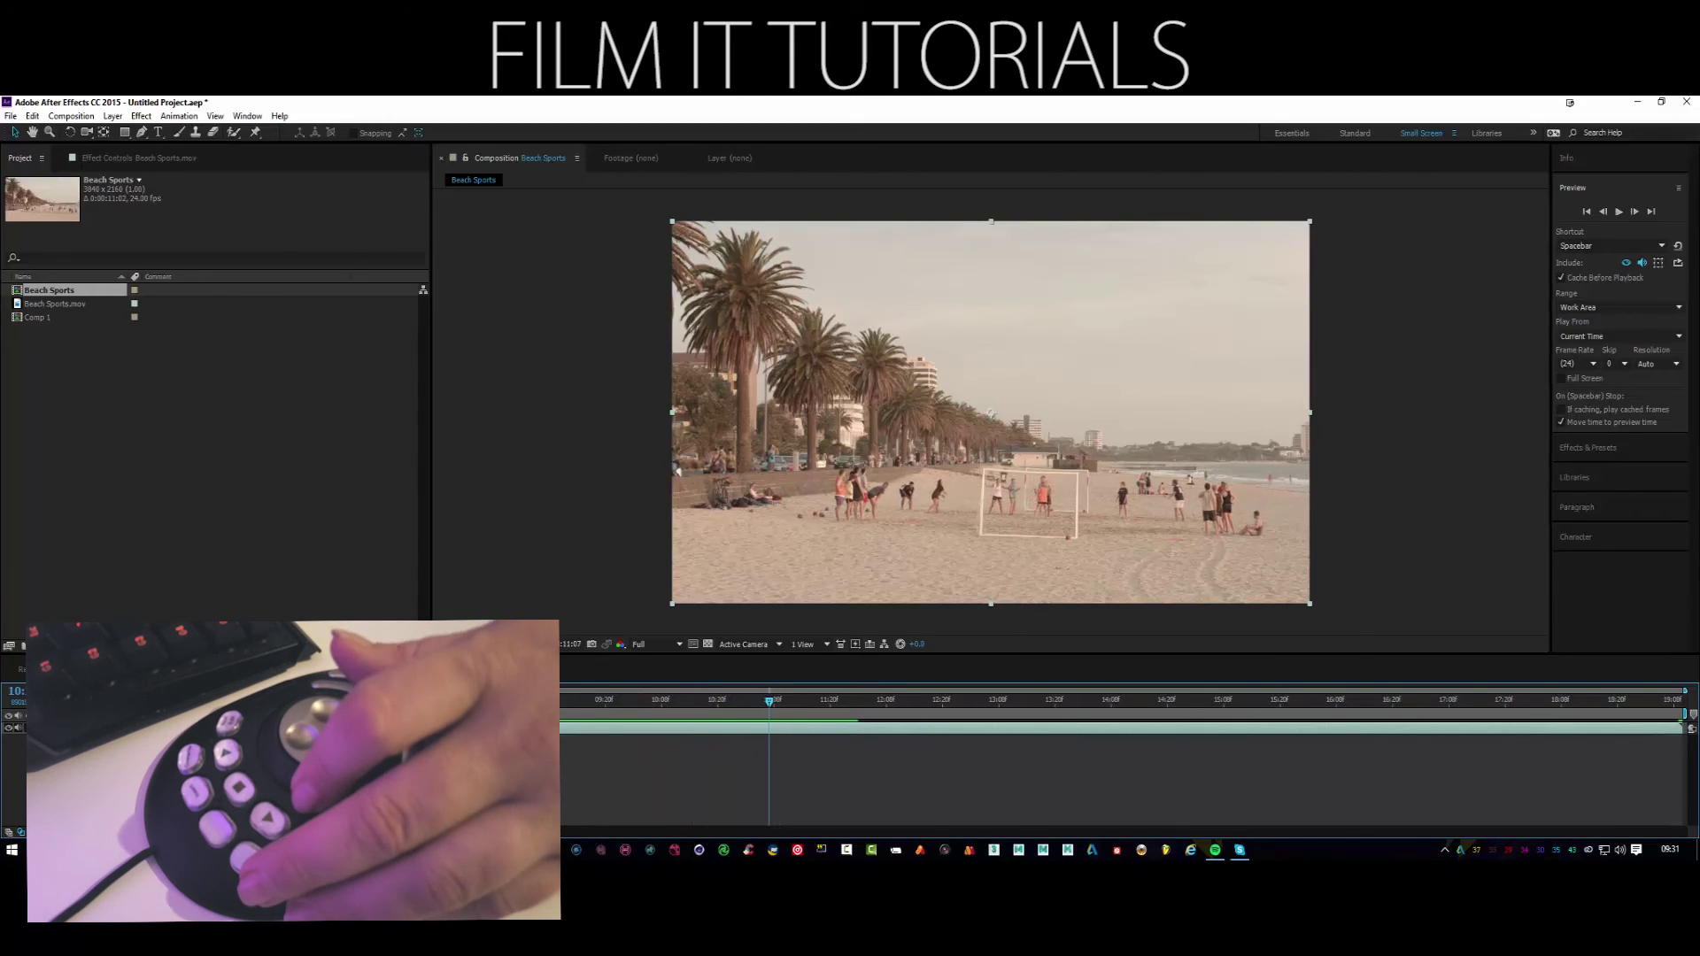
Jog the playhead backward from about 11:07 to near the start of the composition
{"action": "key", "text": "Page_Up"}
{"action": "key", "text": "Page_Up"}
{"action": "key", "text": "Page_Up"}
{"action": "key", "text": "Page_Up"}
{"action": "key", "text": "Page_Up"}
{"action": "key", "text": "Page_Up"}
{"action": "key", "text": "Page_Up"}
{"action": "key", "text": "Page_Up"}
{"action": "key", "text": "Page_Up"}
{"action": "key", "text": "Page_Up"}
{"action": "key", "text": "Page_Up"}
{"action": "key", "text": "Page_Up"}
{"action": "key", "text": "Page_Up"}
{"action": "key", "text": "Page_Up"}
{"action": "key", "text": "Page_Up"}
{"action": "key", "text": "Page_Up"}
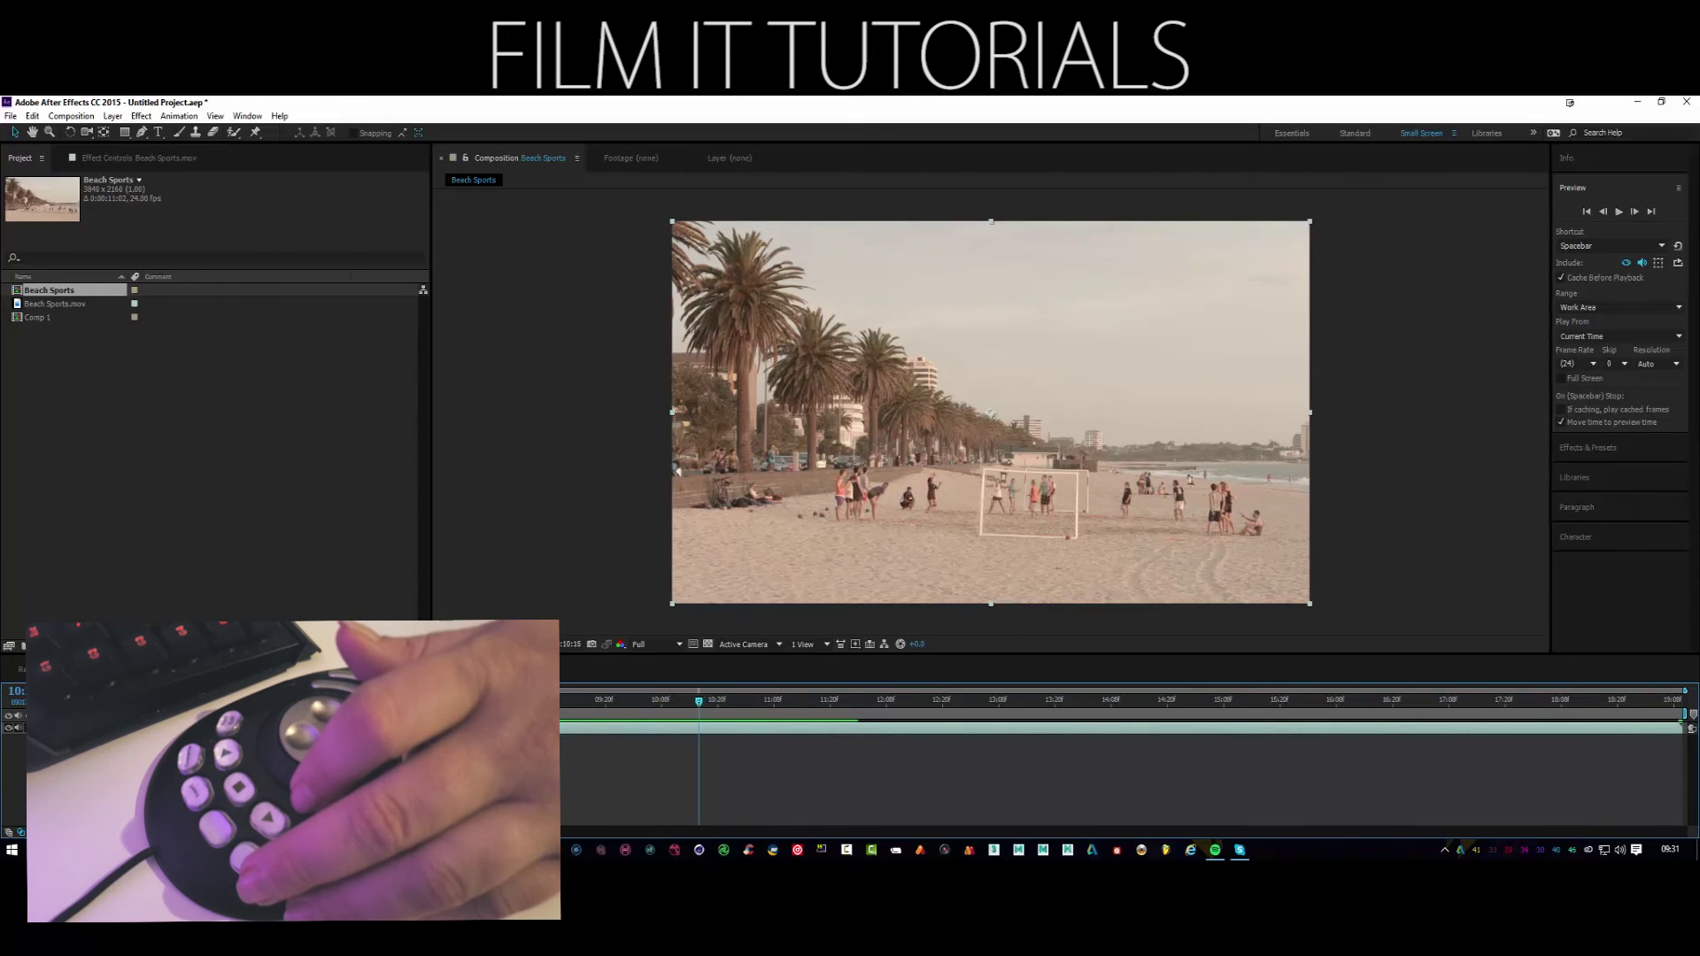
{"action": "key", "text": "Page_Up"}
{"action": "key", "text": "Page_Up"}
{"action": "key", "text": "Page_Up"}
{"action": "key", "text": "Page_Up"}
{"action": "key", "text": "Page_Up"}
{"action": "key", "text": "Page_Up"}
{"action": "key", "text": "Page_Up"}
{"action": "key", "text": "Page_Up"}
{"action": "key", "text": "Page_Up"}
{"action": "key", "text": "Page_Up"}
{"action": "key", "text": "Page_Up"}
{"action": "key", "text": "Page_Up"}
{"action": "key", "text": "Page_Up"}
{"action": "key", "text": "Page_Up"}
{"action": "key", "text": "Page_Up"}
{"action": "key", "text": "Page_Up"}
{"action": "key", "text": "Page_Up"}
{"action": "key", "text": "Page_Up"}
{"action": "key", "text": "Page_Up"}
{"action": "key", "text": "Page_Up"}
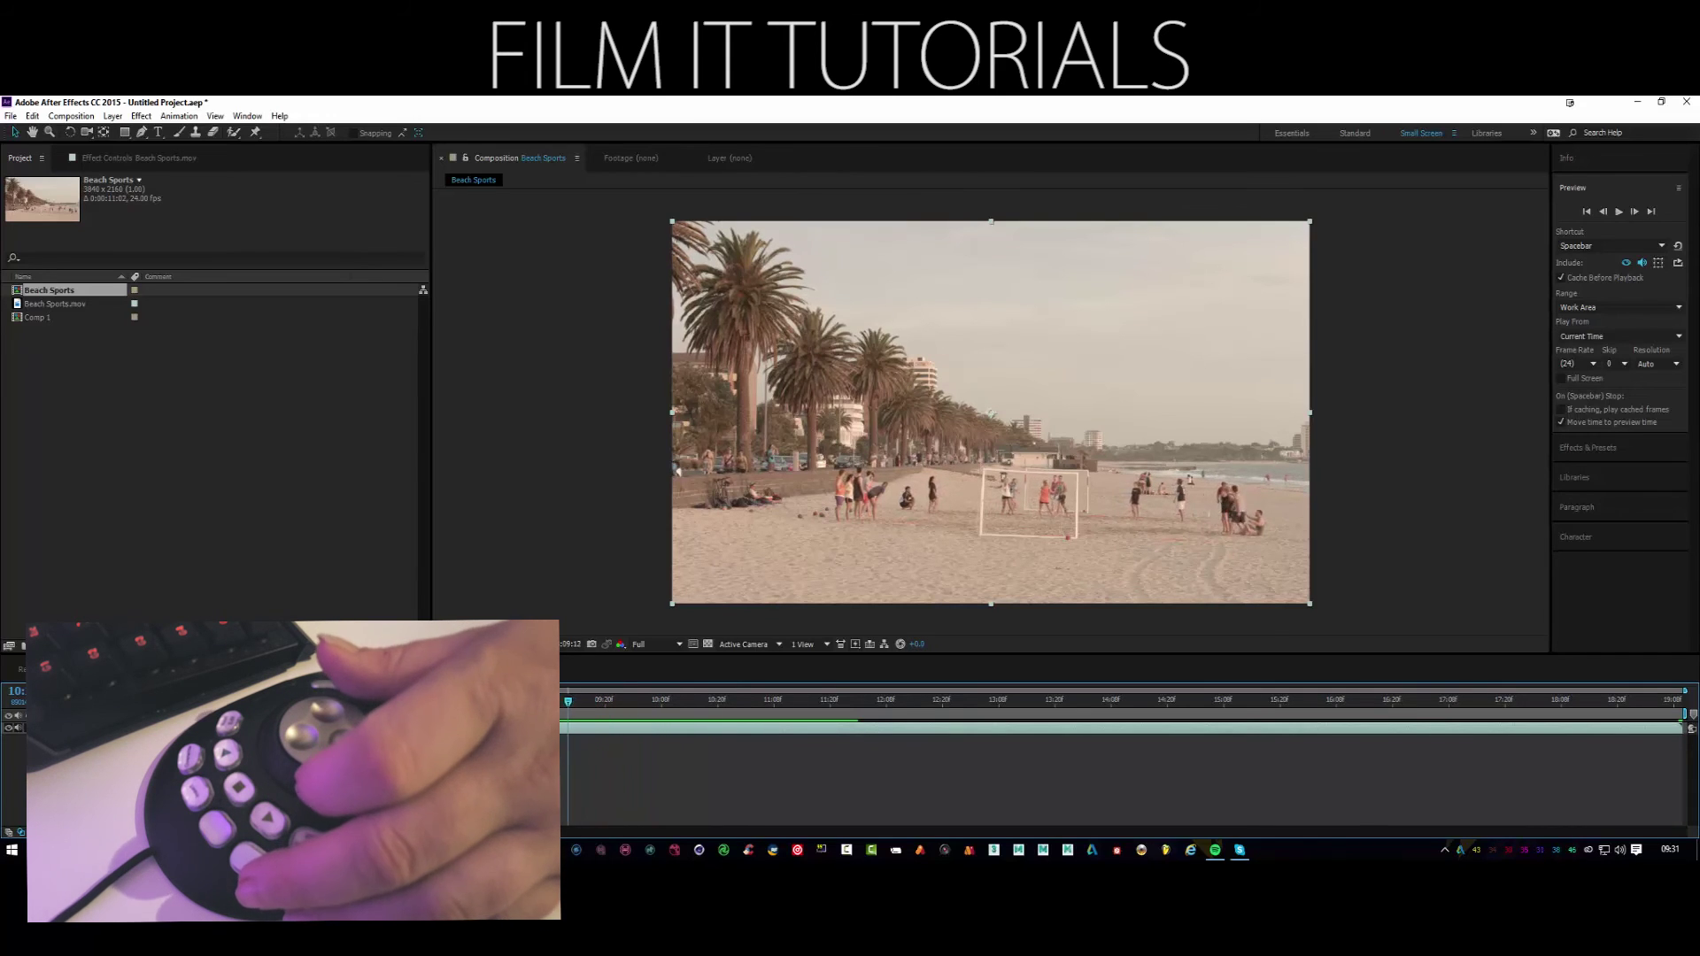
{"action": "key", "text": "Page_Up"}
{"action": "key", "text": "Page_Up"}
{"action": "key", "text": "Page_Up"}
{"action": "key", "text": "Page_Up"}
{"action": "key", "text": "Page_Up"}
{"action": "key", "text": "Page_Up"}
{"action": "key", "text": "Page_Up"}
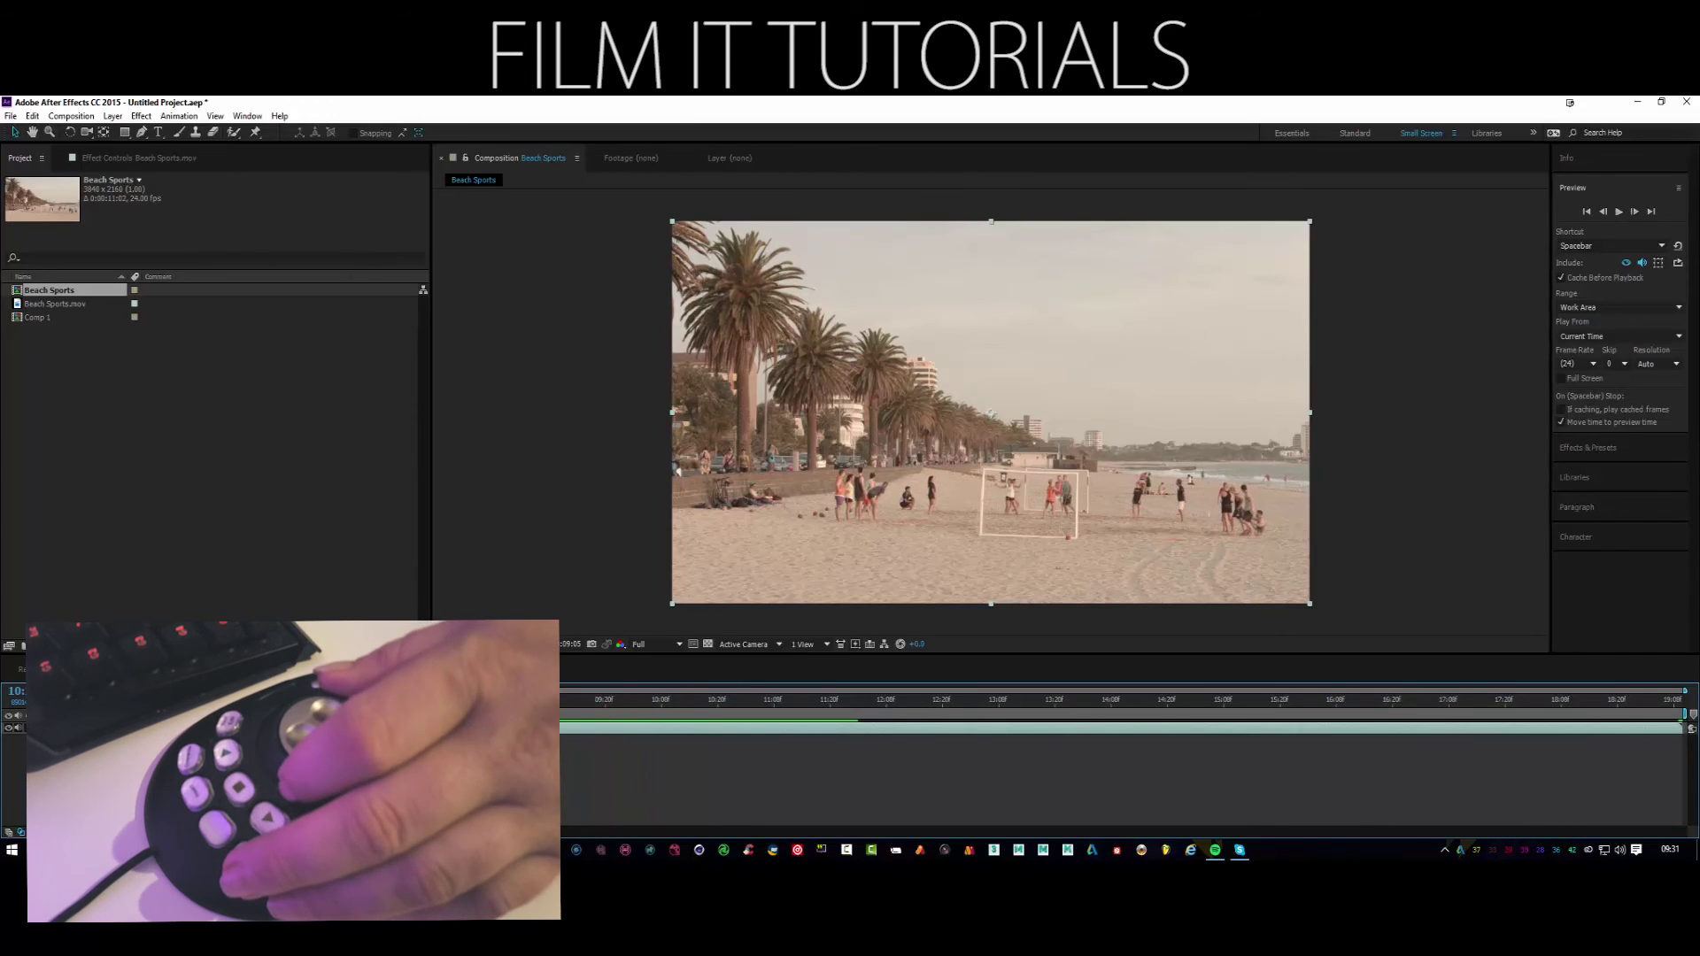
{"action": "key", "text": "Page_Up"}
{"action": "key", "text": "Page_Up"}
{"action": "key", "text": "Page_Up"}
{"action": "key", "text": "Page_Up"}
{"action": "key", "text": "Page_Up"}
{"action": "key", "text": "Page_Up"}
{"action": "key", "text": "Page_Up"}
{"action": "key", "text": "Page_Up"}
{"action": "key", "text": "Page_Up"}
{"action": "key", "text": "Page_Up"}
{"action": "key", "text": "Page_Up"}
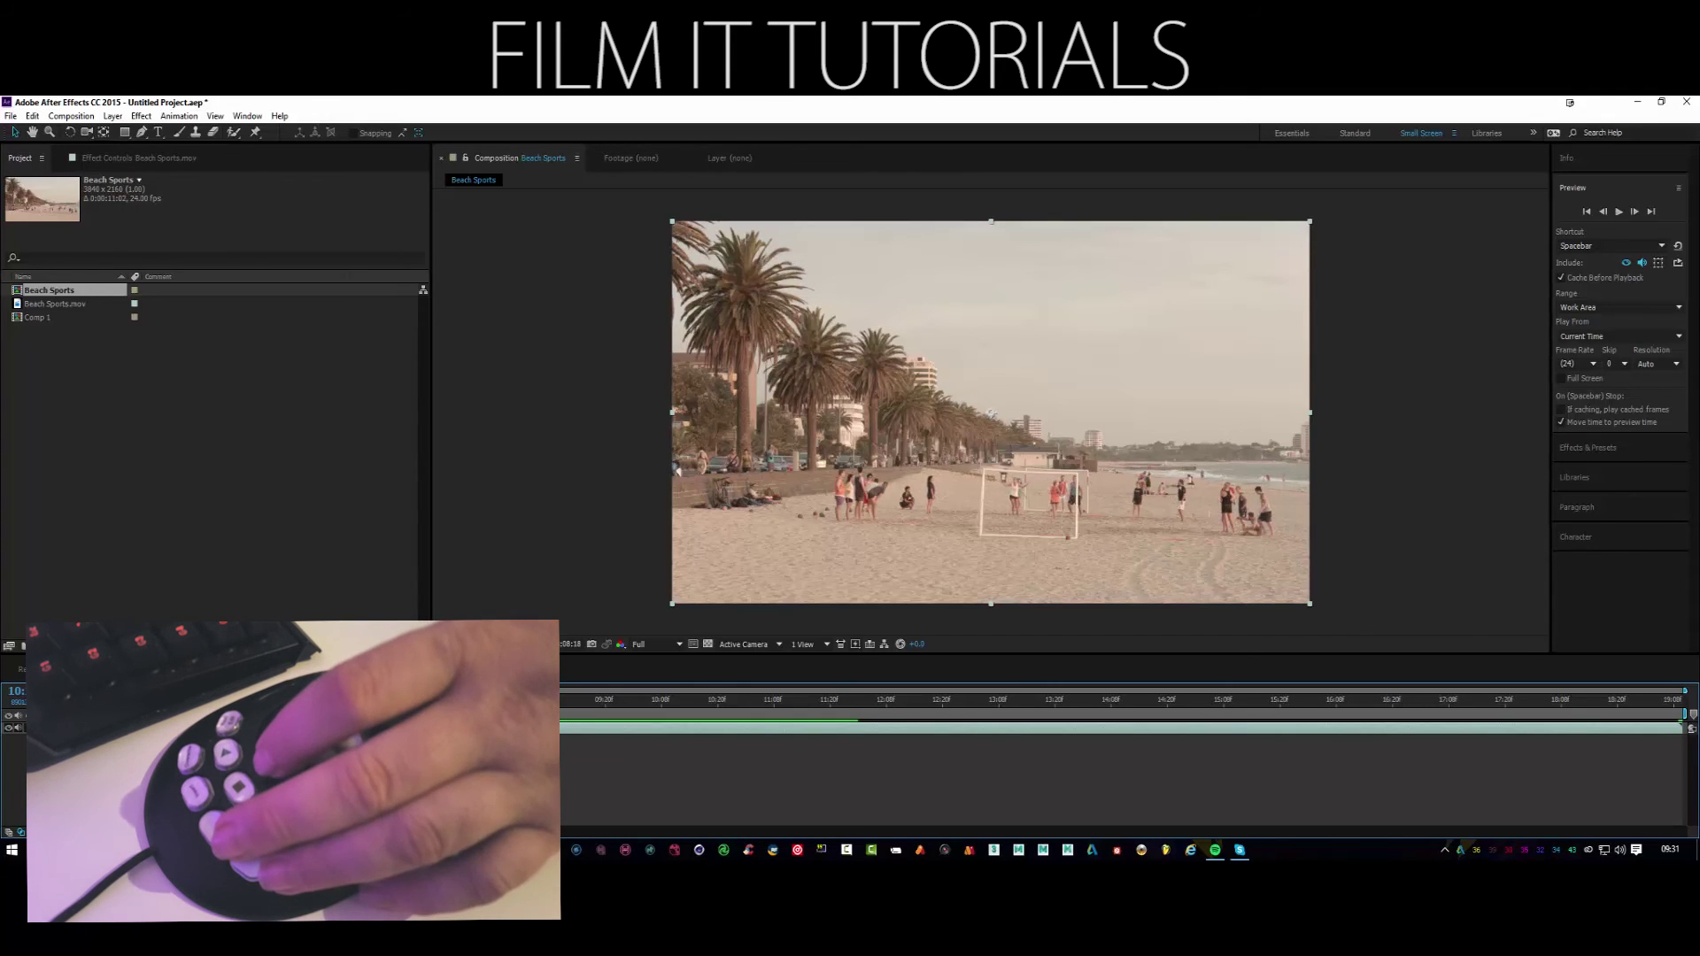
Jog the playhead forward to about 09:13 and activate the Rotation tool
{"action": "key", "text": "Page_Down"}
{"action": "key", "text": "Page_Down"}
{"action": "key", "text": "Page_Down"}
{"action": "key", "text": "Page_Down"}
{"action": "key", "text": "Page_Down"}
{"action": "key", "text": "Page_Down"}
{"action": "key", "text": "Page_Down"}
{"action": "key", "text": "Page_Down"}
{"action": "key", "text": "Page_Down"}
{"action": "key", "text": "Page_Down"}
{"action": "key", "text": "Page_Down"}
{"action": "key", "text": "Page_Down"}
{"action": "key", "text": "Page_Down"}
{"action": "key", "text": "Page_Down"}
{"action": "key", "text": "Page_Down"}
{"action": "key", "text": "Page_Down"}
{"action": "key", "text": "Page_Down"}
{"action": "key", "text": "Page_Down"}
{"action": "key", "text": "Page_Down"}
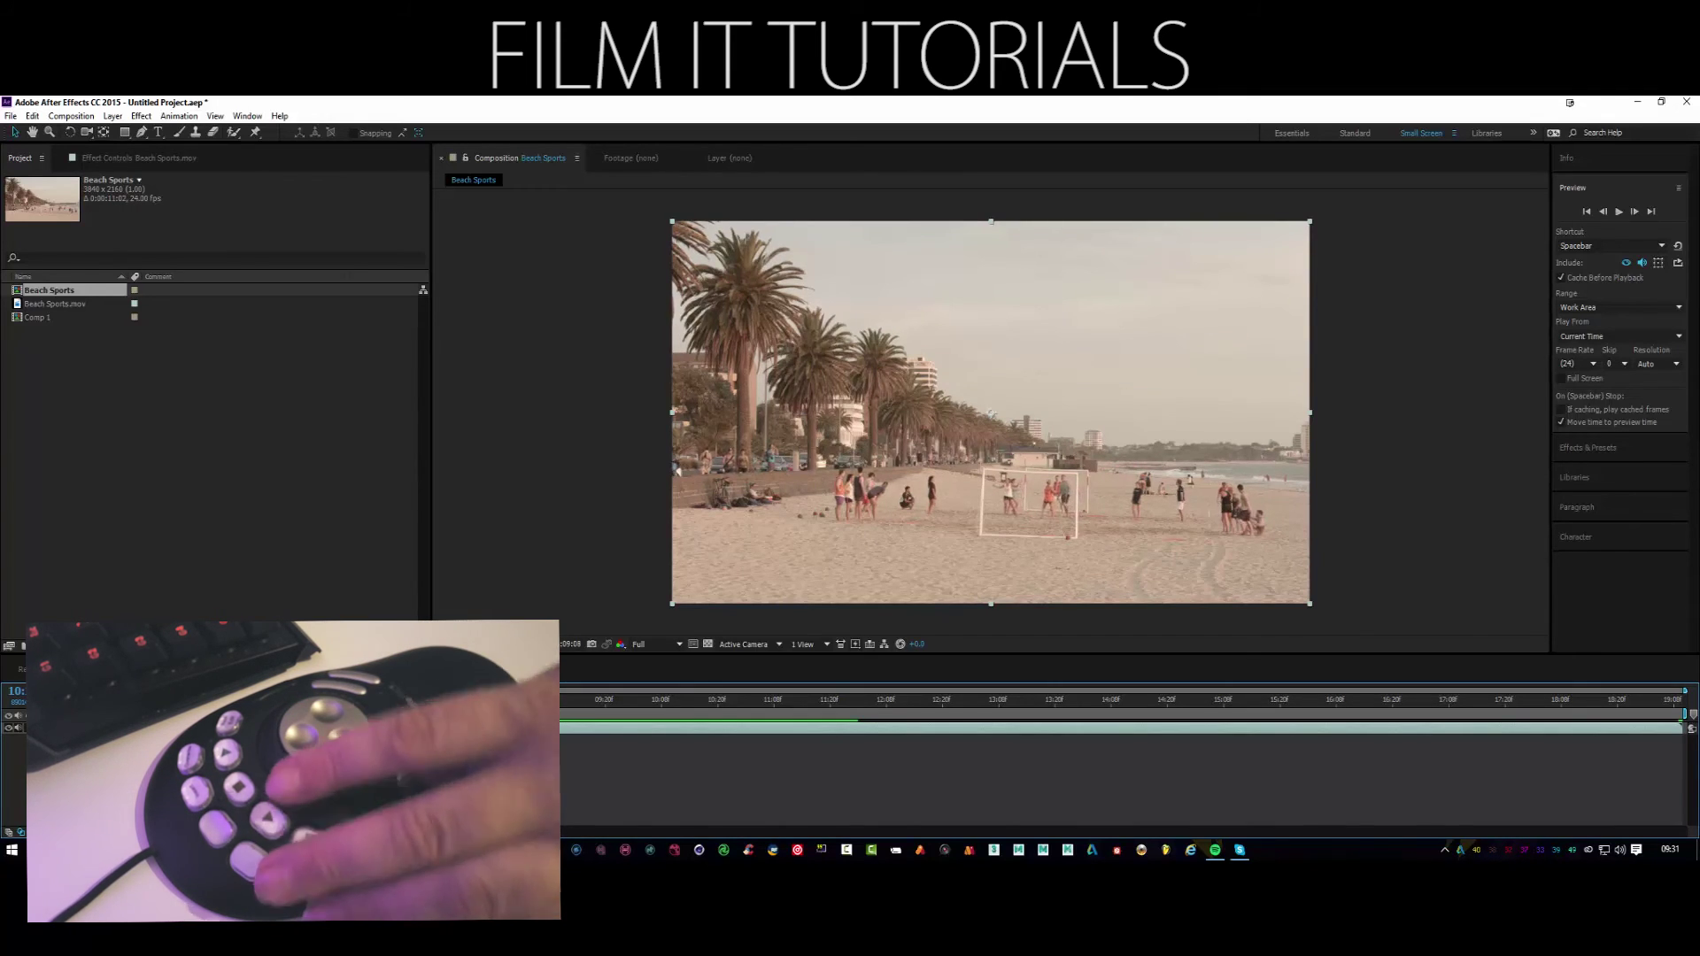
{"action": "key", "text": "w"}
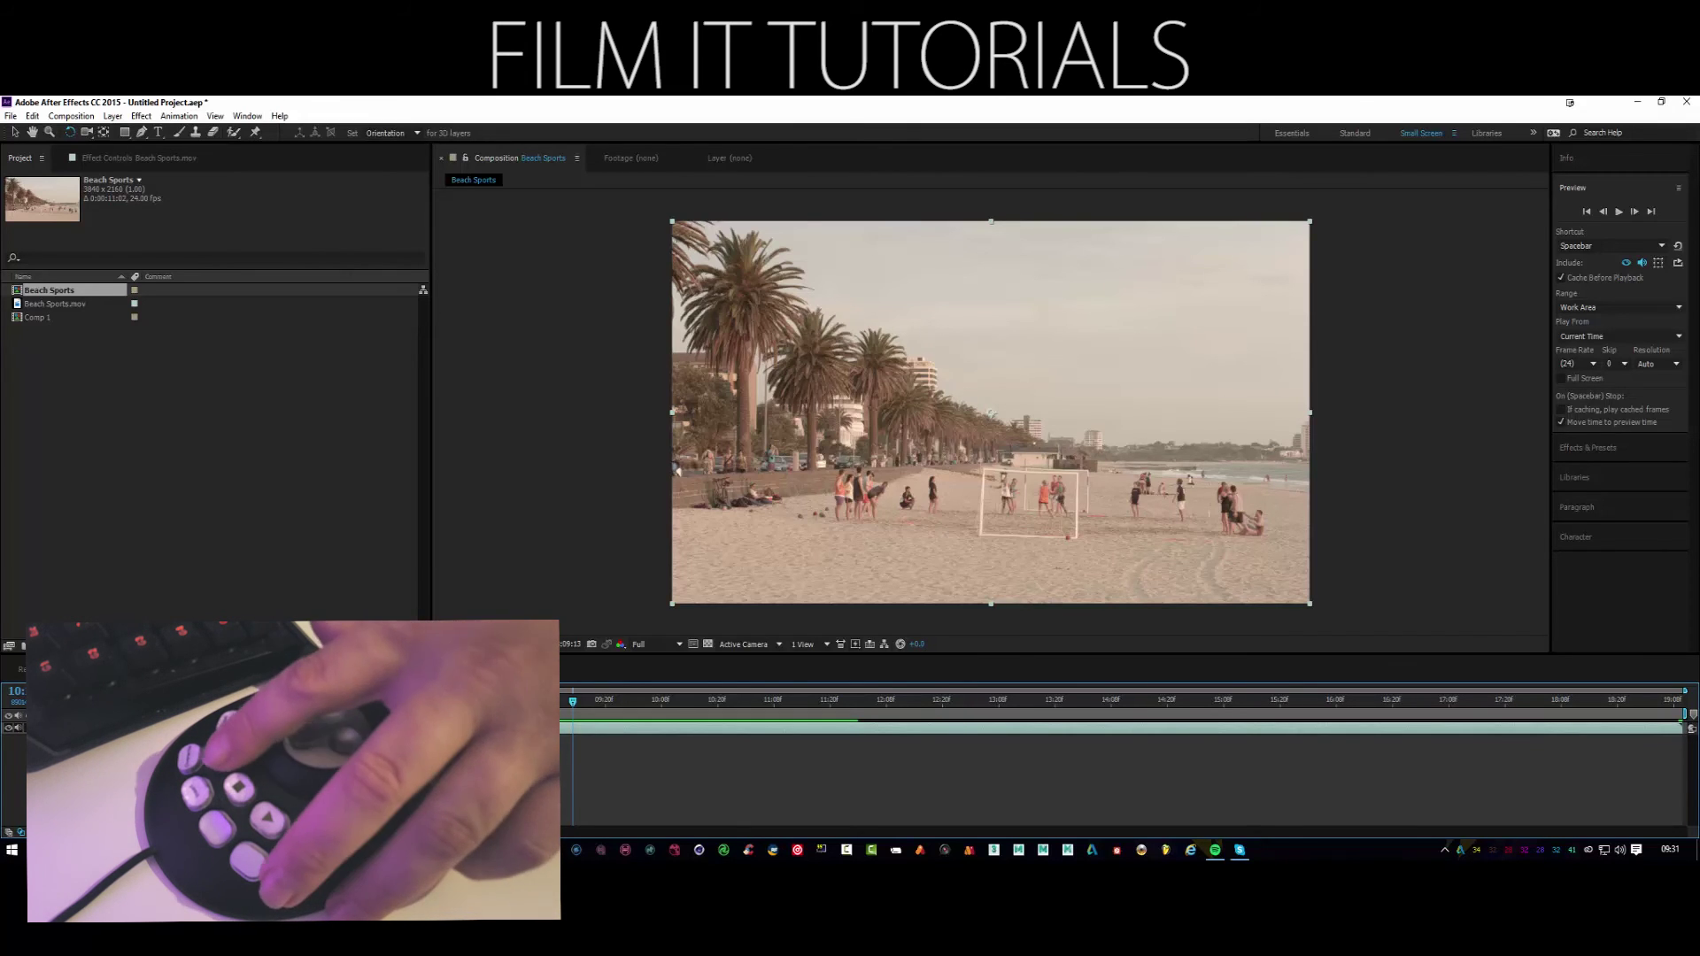
Return the playhead to the composition's start and jog it forward to about 10:04
{"action": "key", "text": "Home"}
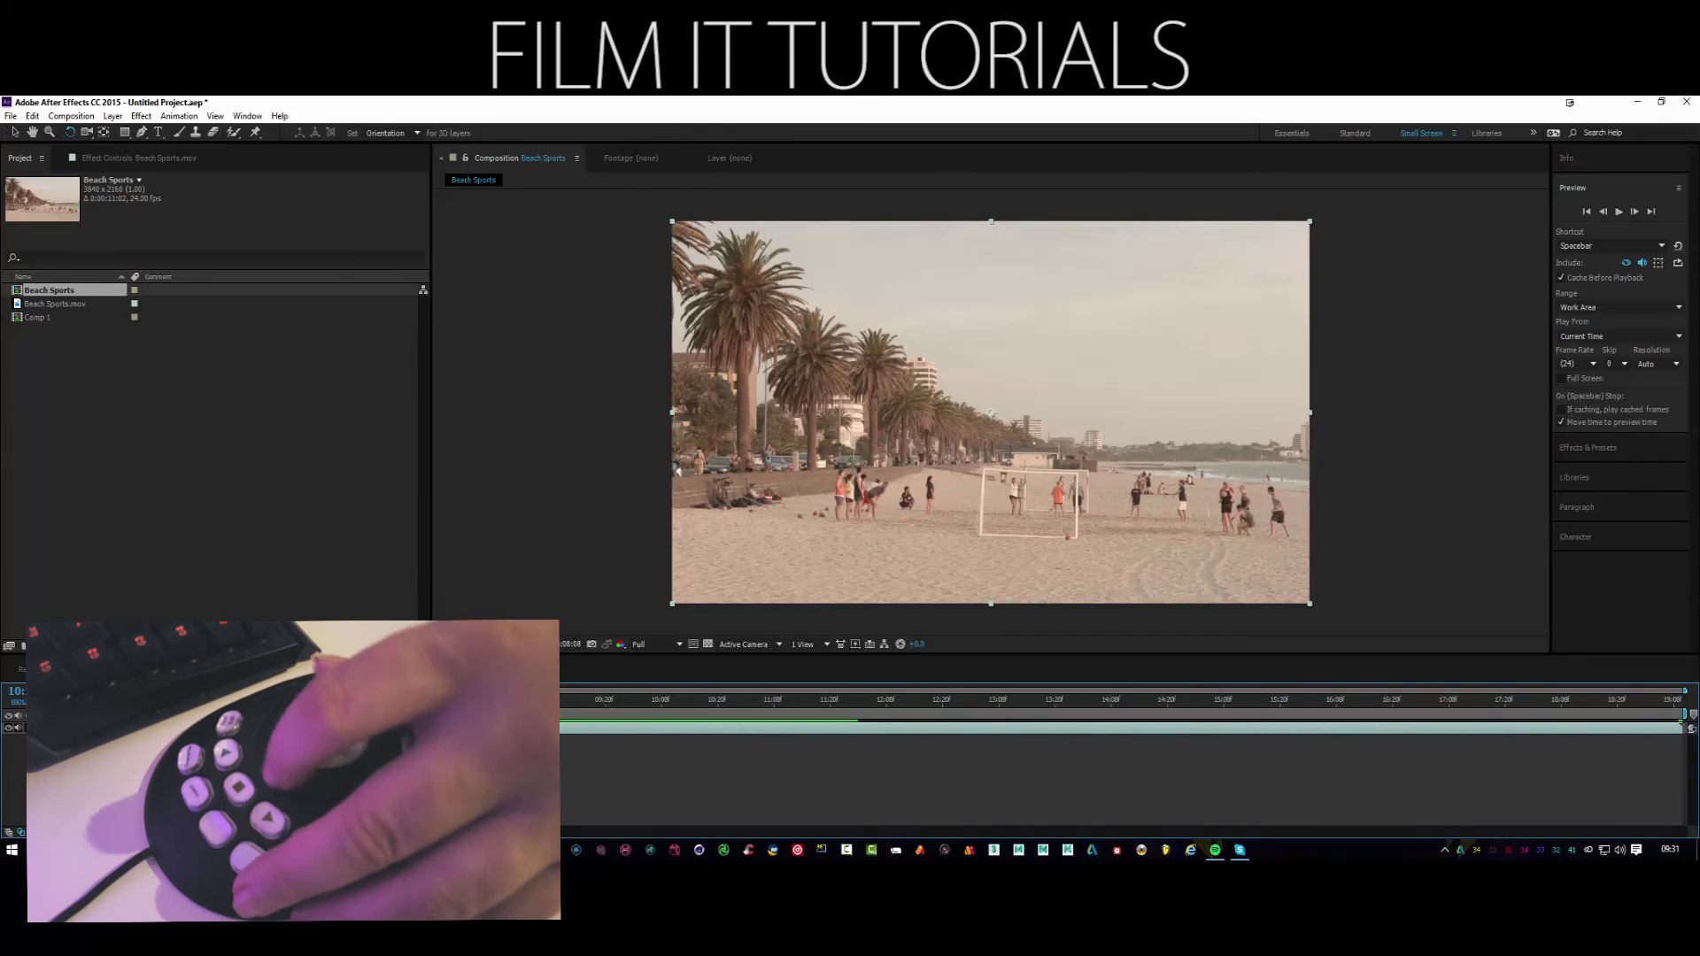
{"action": "key", "text": "Page_Down"}
{"action": "key", "text": "Page_Down"}
{"action": "key", "text": "Page_Down"}
{"action": "key", "text": "Page_Down"}
{"action": "key", "text": "Page_Down"}
{"action": "key", "text": "Page_Down"}
{"action": "key", "text": "Page_Down"}
{"action": "key", "text": "Page_Down"}
{"action": "key", "text": "Page_Down"}
{"action": "key", "text": "Page_Down"}
{"action": "key", "text": "Page_Down"}
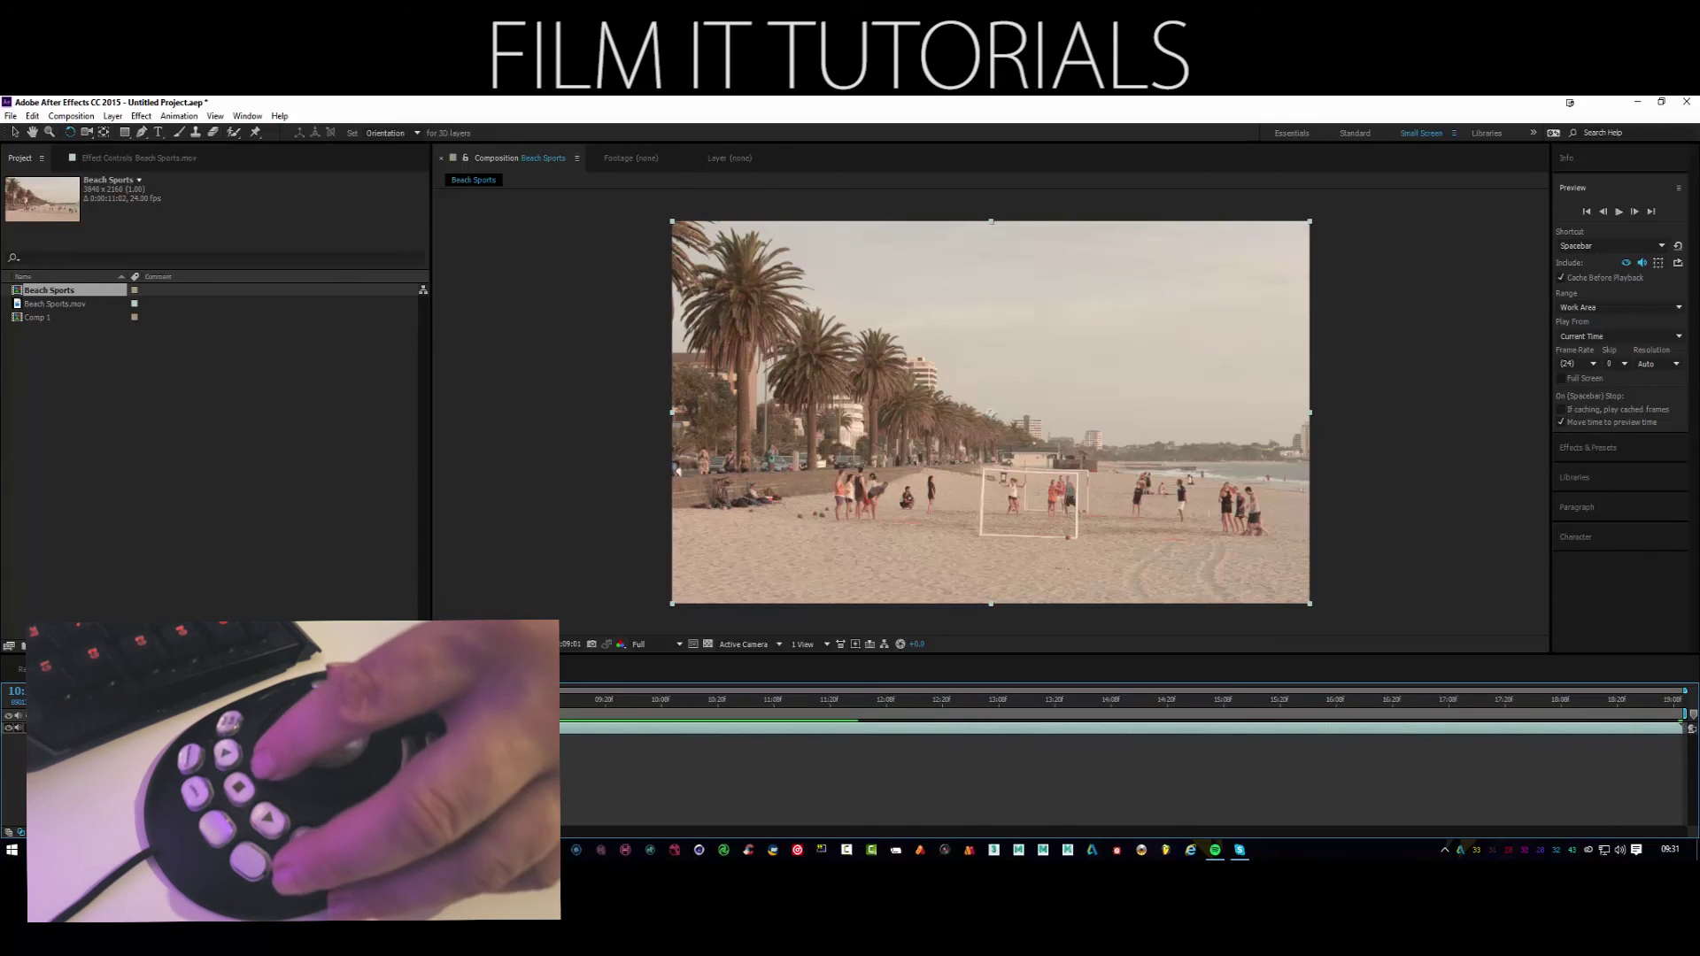
{"action": "key", "text": "Page_Down"}
{"action": "key", "text": "Page_Down"}
{"action": "key", "text": "Page_Down"}
{"action": "key", "text": "Page_Down"}
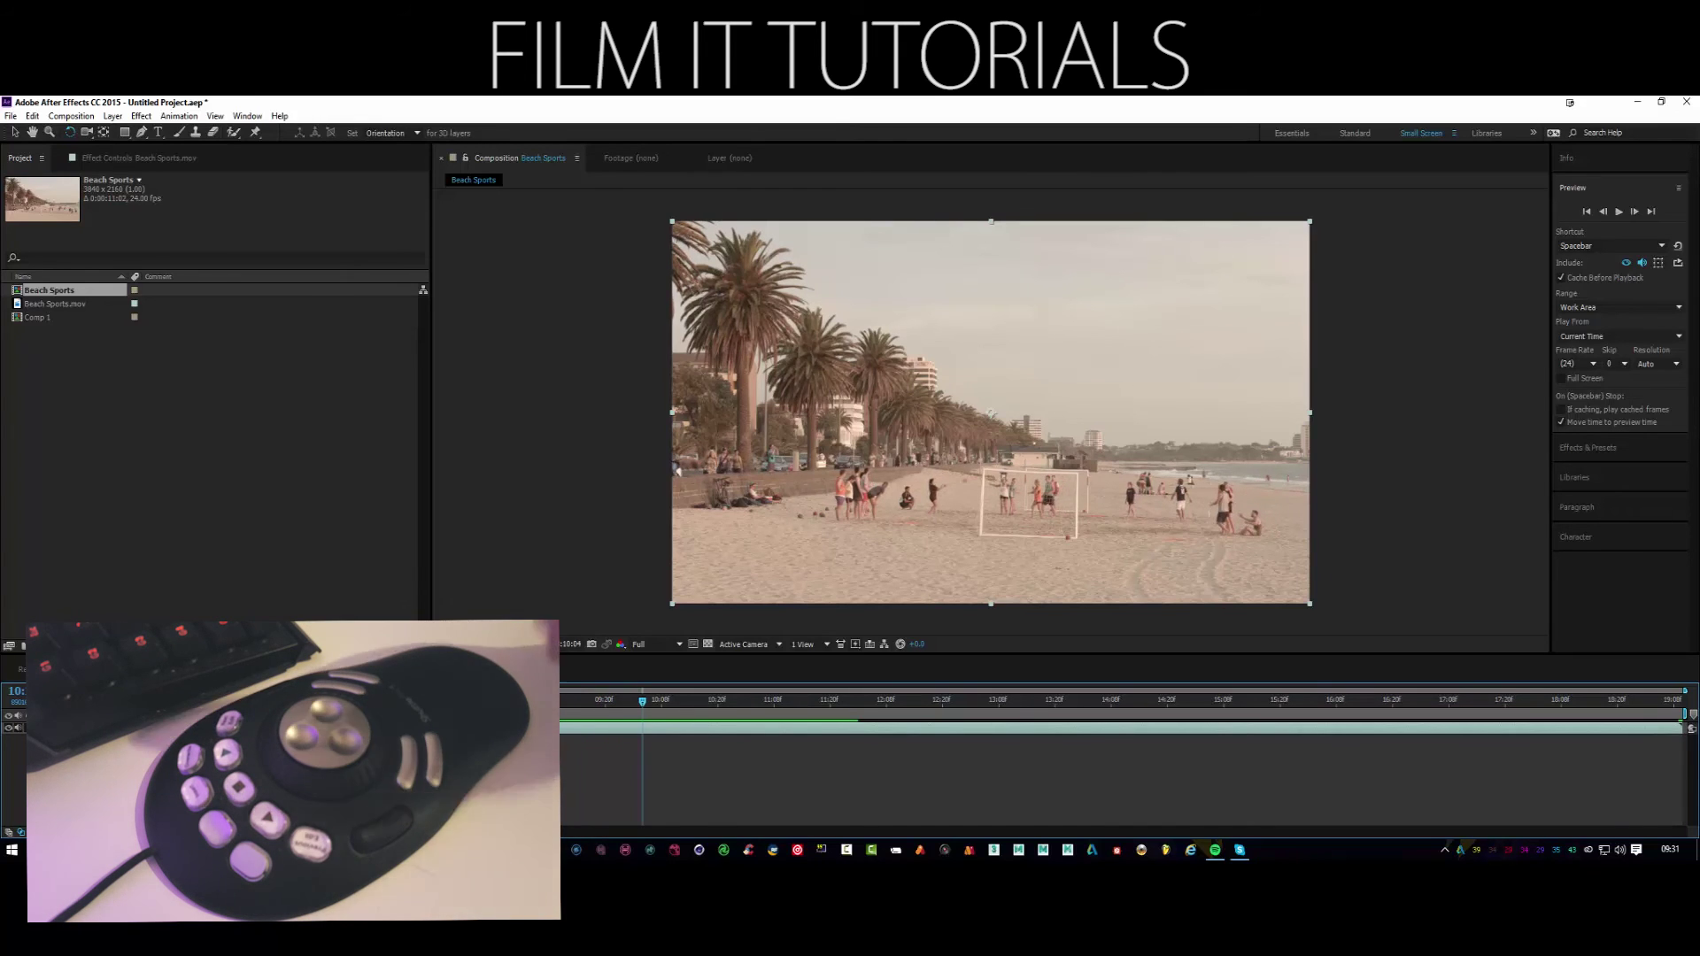
Jump the playhead to the end of the composition and jog it back about half a second
{"action": "key", "text": "End"}
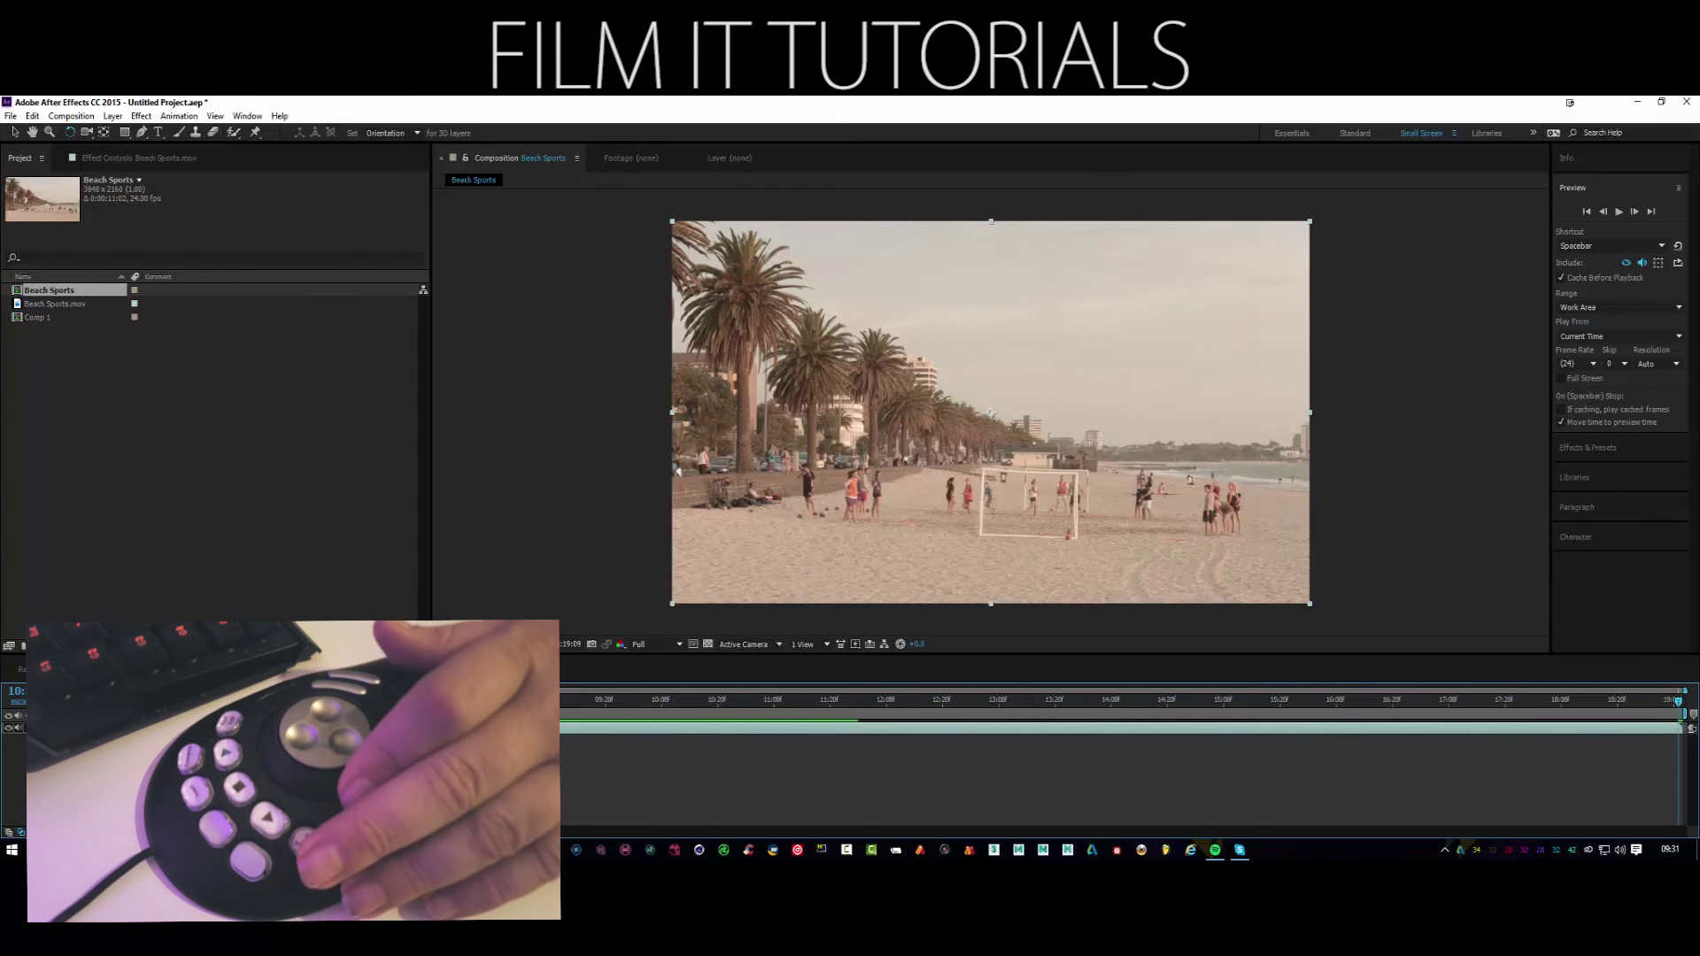
{"action": "key", "text": "Page_Up"}
{"action": "key", "text": "Page_Up"}
{"action": "key", "text": "Page_Up"}
{"action": "key", "text": "Page_Up"}
{"action": "key", "text": "Page_Up"}
{"action": "key", "text": "Page_Up"}
{"action": "key", "text": "Page_Up"}
{"action": "key", "text": "Page_Up"}
{"action": "key", "text": "Page_Up"}
{"action": "key", "text": "Page_Up"}
{"action": "key", "text": "Page_Up"}
{"action": "key", "text": "Page_Up"}
{"action": "key", "text": "Page_Up"}
{"action": "key", "text": "Page_Up"}
{"action": "key", "text": "Page_Up"}
{"action": "key", "text": "Page_Up"}
{"action": "key", "text": "Page_Up"}
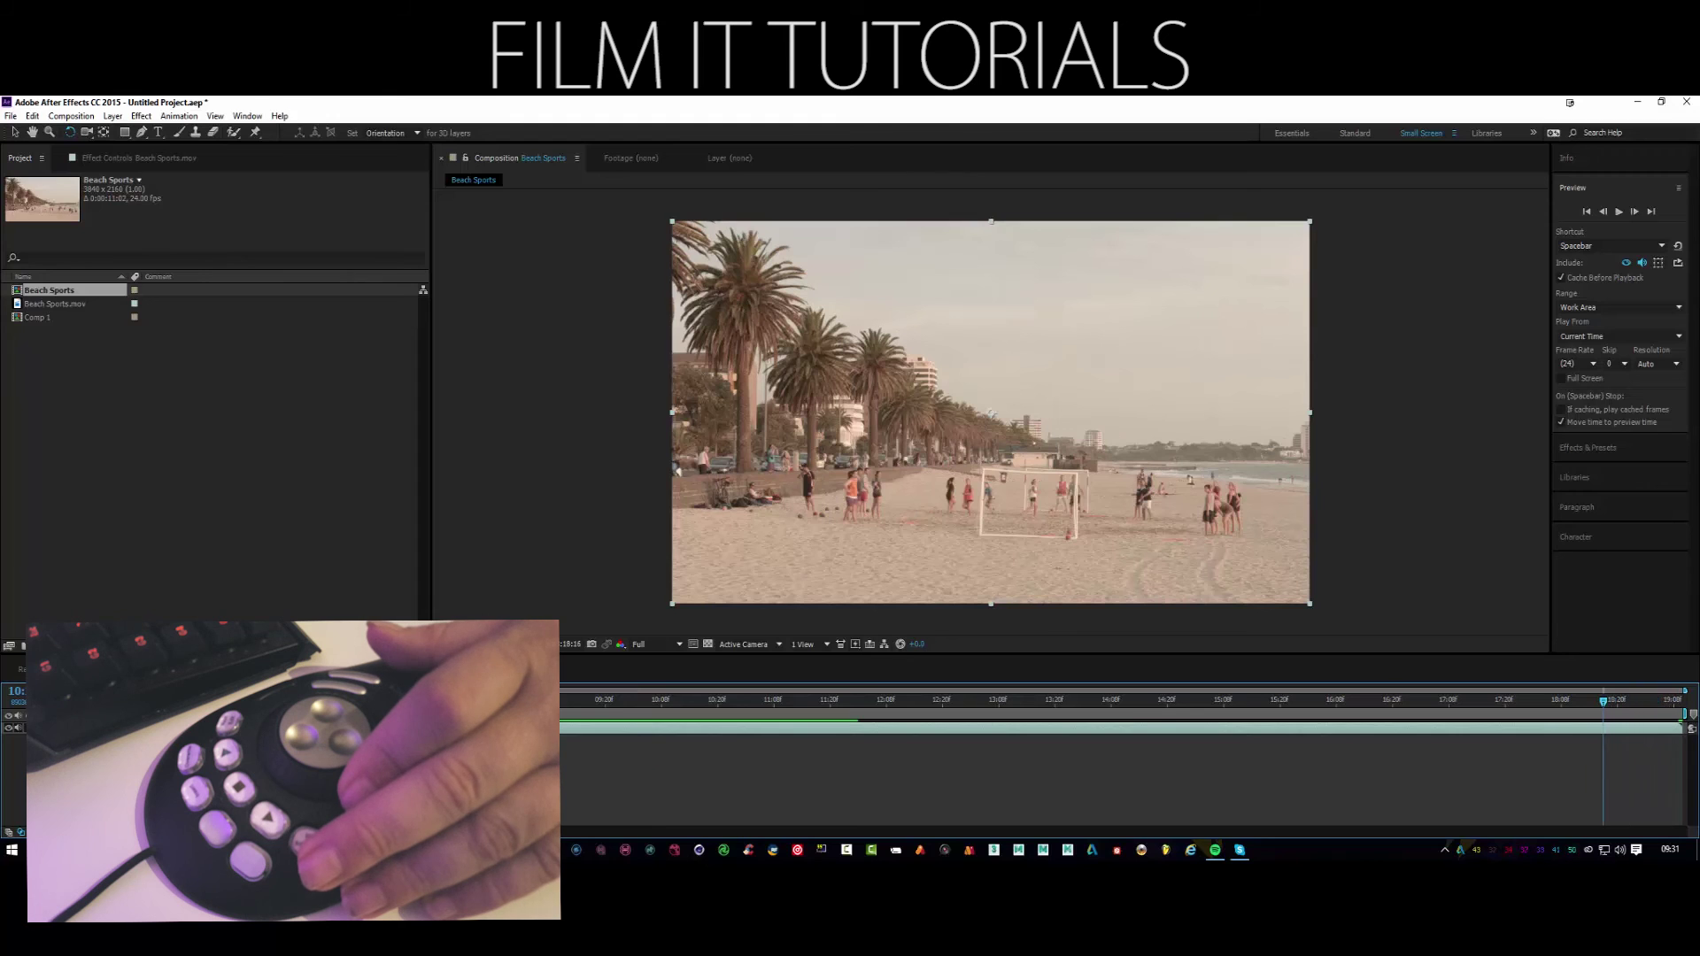
Shuttle the playhead backward through the Beach Sports composition to about 12:21
{"action": "key", "text": "Page_Up"}
{"action": "key", "text": "Page_Up"}
{"action": "key", "text": "Page_Up"}
{"action": "key", "text": "Page_Up"}
{"action": "key", "text": "Page_Up"}
{"action": "key", "text": "Page_Up"}
{"action": "key", "text": "Page_Up"}
{"action": "key", "text": "Page_Up"}
{"action": "key", "text": "Page_Up"}
{"action": "key", "text": "Page_Up"}
{"action": "key", "text": "Page_Up"}
{"action": "key", "text": "Page_Up"}
{"action": "key", "text": "Page_Up"}
{"action": "key", "text": "Page_Up"}
{"action": "key", "text": "Page_Up"}
{"action": "key", "text": "Page_Up"}
{"action": "key", "text": "Page_Up"}
{"action": "key", "text": "Page_Up"}
{"action": "key", "text": "Page_Up"}
{"action": "key", "text": "Page_Up"}
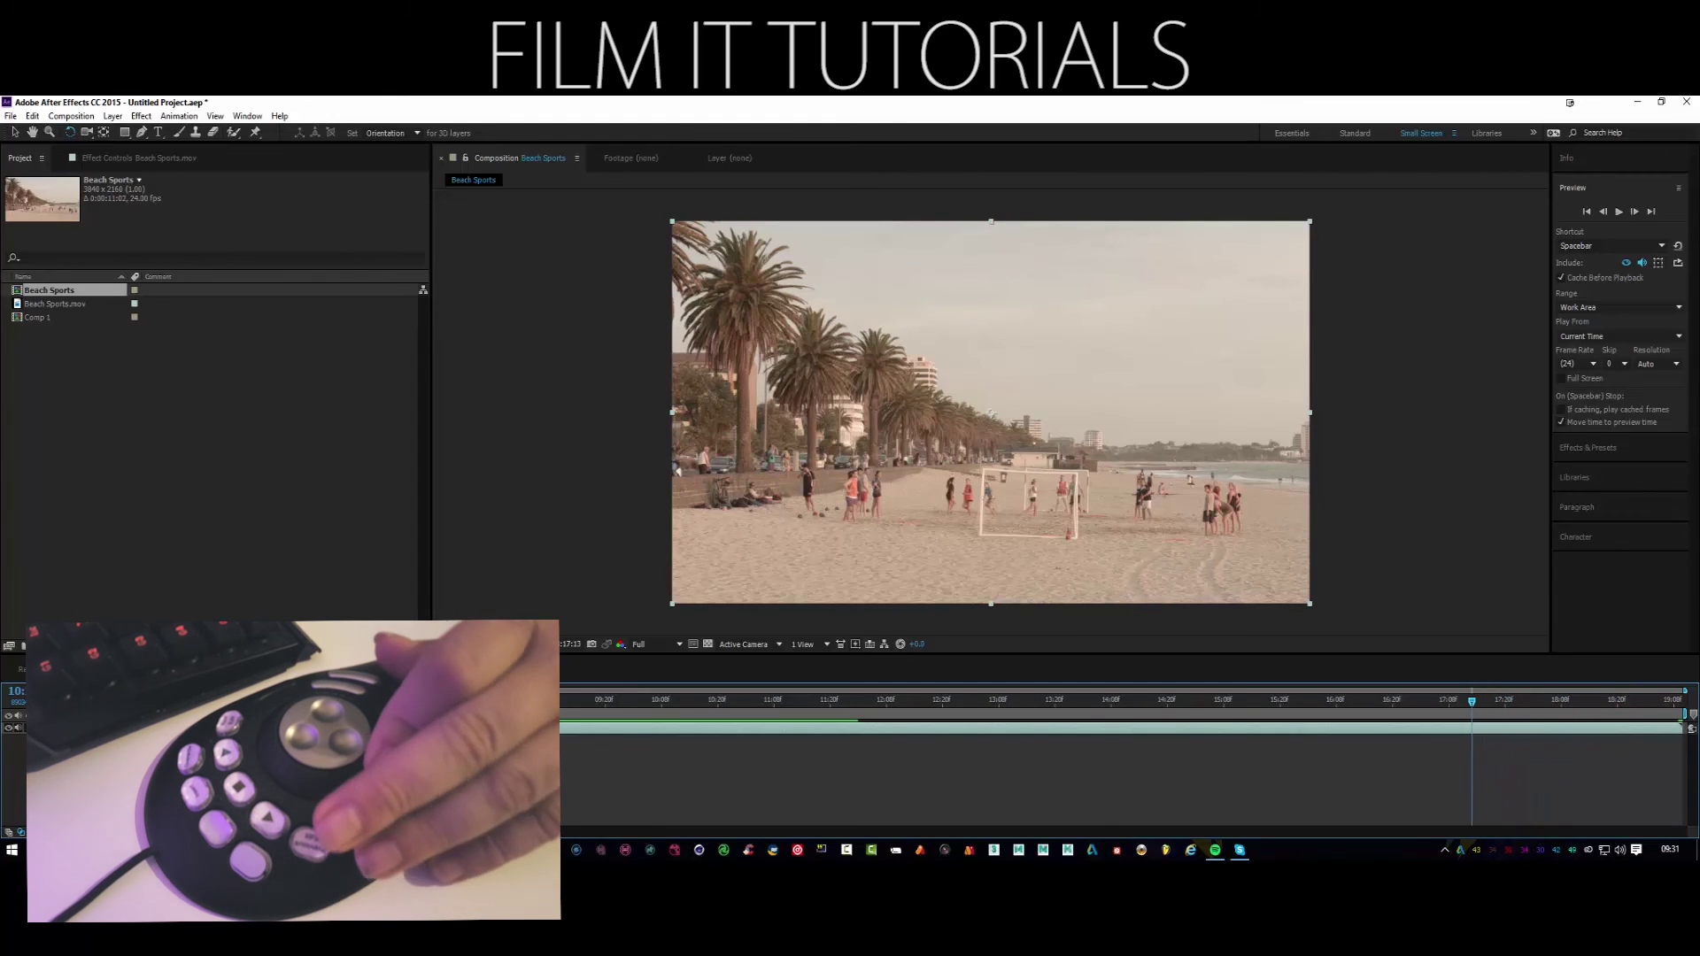
{"action": "key", "text": "Page_Up"}
{"action": "key", "text": "Page_Up"}
{"action": "key", "text": "Page_Up"}
{"action": "key", "text": "Page_Up"}
{"action": "key", "text": "Page_Up"}
{"action": "key", "text": "Page_Up"}
{"action": "key", "text": "Page_Up"}
{"action": "key", "text": "Page_Up"}
{"action": "key", "text": "Page_Up"}
{"action": "key", "text": "Page_Up"}
{"action": "key", "text": "Page_Up"}
{"action": "key", "text": "Page_Up"}
{"action": "key", "text": "Page_Up"}
{"action": "key", "text": "Page_Up"}
{"action": "key", "text": "Page_Up"}
{"action": "key", "text": "Page_Up"}
{"action": "key", "text": "Page_Up"}
{"action": "key", "text": "Page_Up"}
{"action": "key", "text": "Page_Up"}
{"action": "key", "text": "Page_Up"}
{"action": "key", "text": "shift+Page_Up"}
{"action": "key", "text": "shift+Page_Up"}
{"action": "key", "text": "shift+Page_Up"}
{"action": "key", "text": "shift+Page_Up"}
{"action": "key", "text": "shift+Page_Up"}
{"action": "key", "text": "shift+Page_Up"}
{"action": "key", "text": "shift+Page_Up"}
{"action": "key", "text": "shift+Page_Up"}
{"action": "key", "text": "shift+Page_Up"}
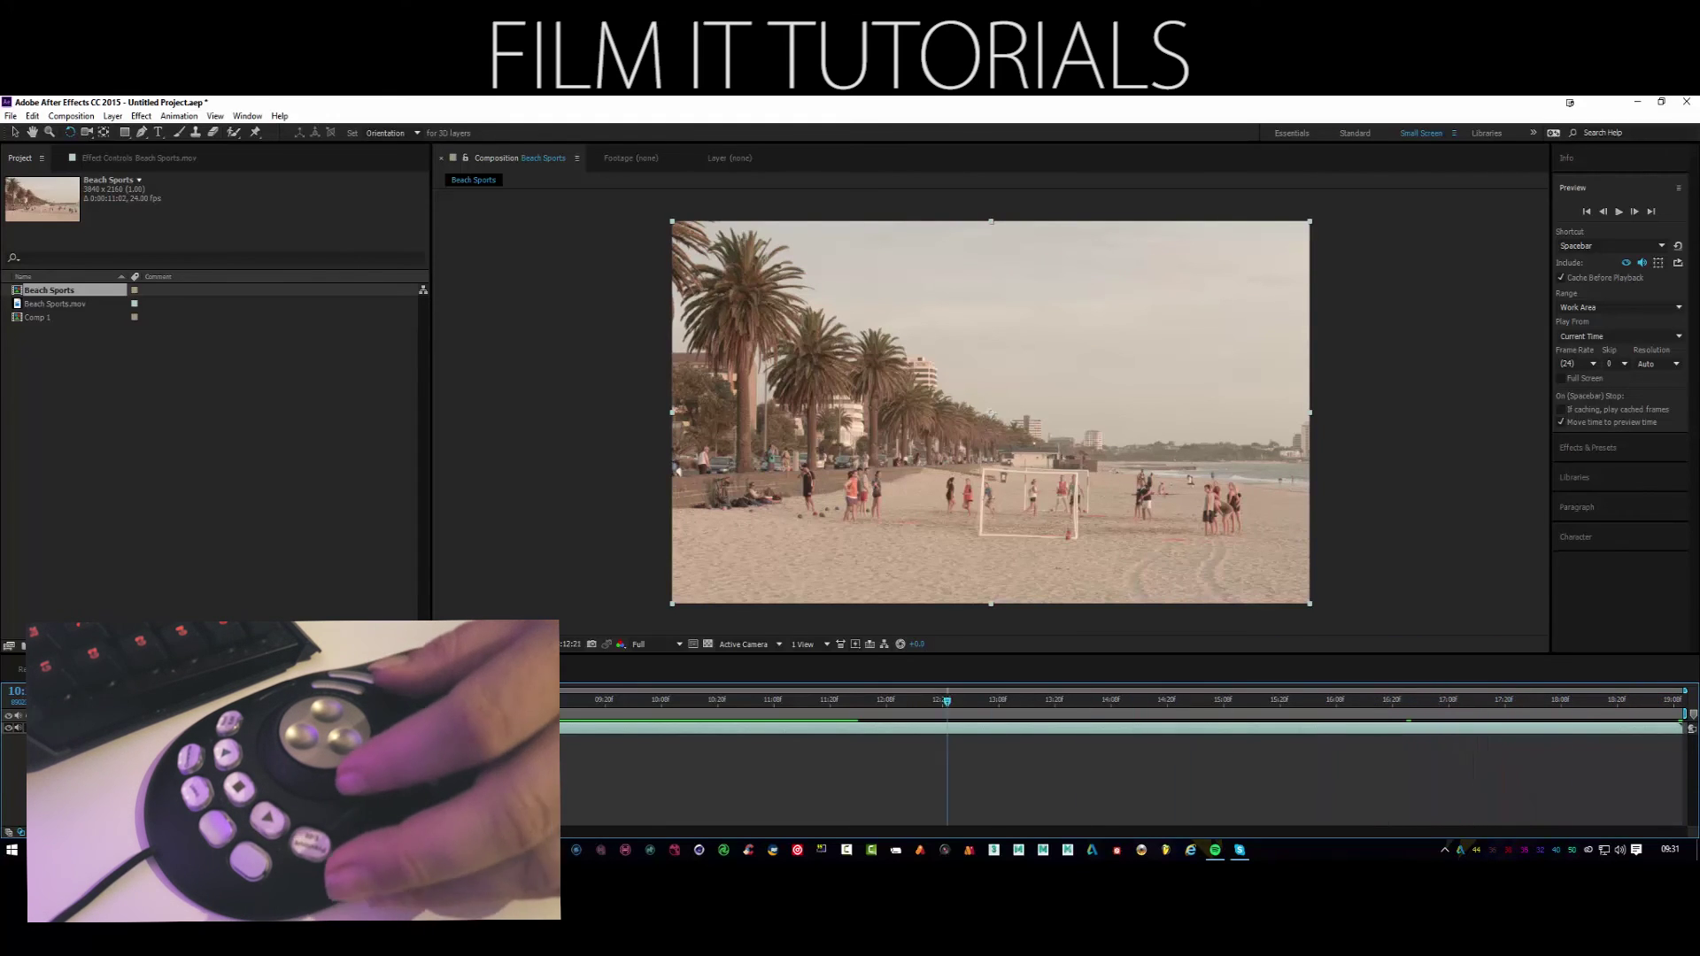
Shuttle the playhead further back and slow to single-frame steps, stopping at about 11:09
{"action": "key", "text": "shift+Page_Up"}
{"action": "key", "text": "shift+Page_Up"}
{"action": "key", "text": "shift+Page_Up"}
{"action": "key", "text": "Page_Up"}
{"action": "key", "text": "Page_Up"}
{"action": "key", "text": "Page_Up"}
{"action": "key", "text": "Page_Up"}
{"action": "key", "text": "Page_Up"}
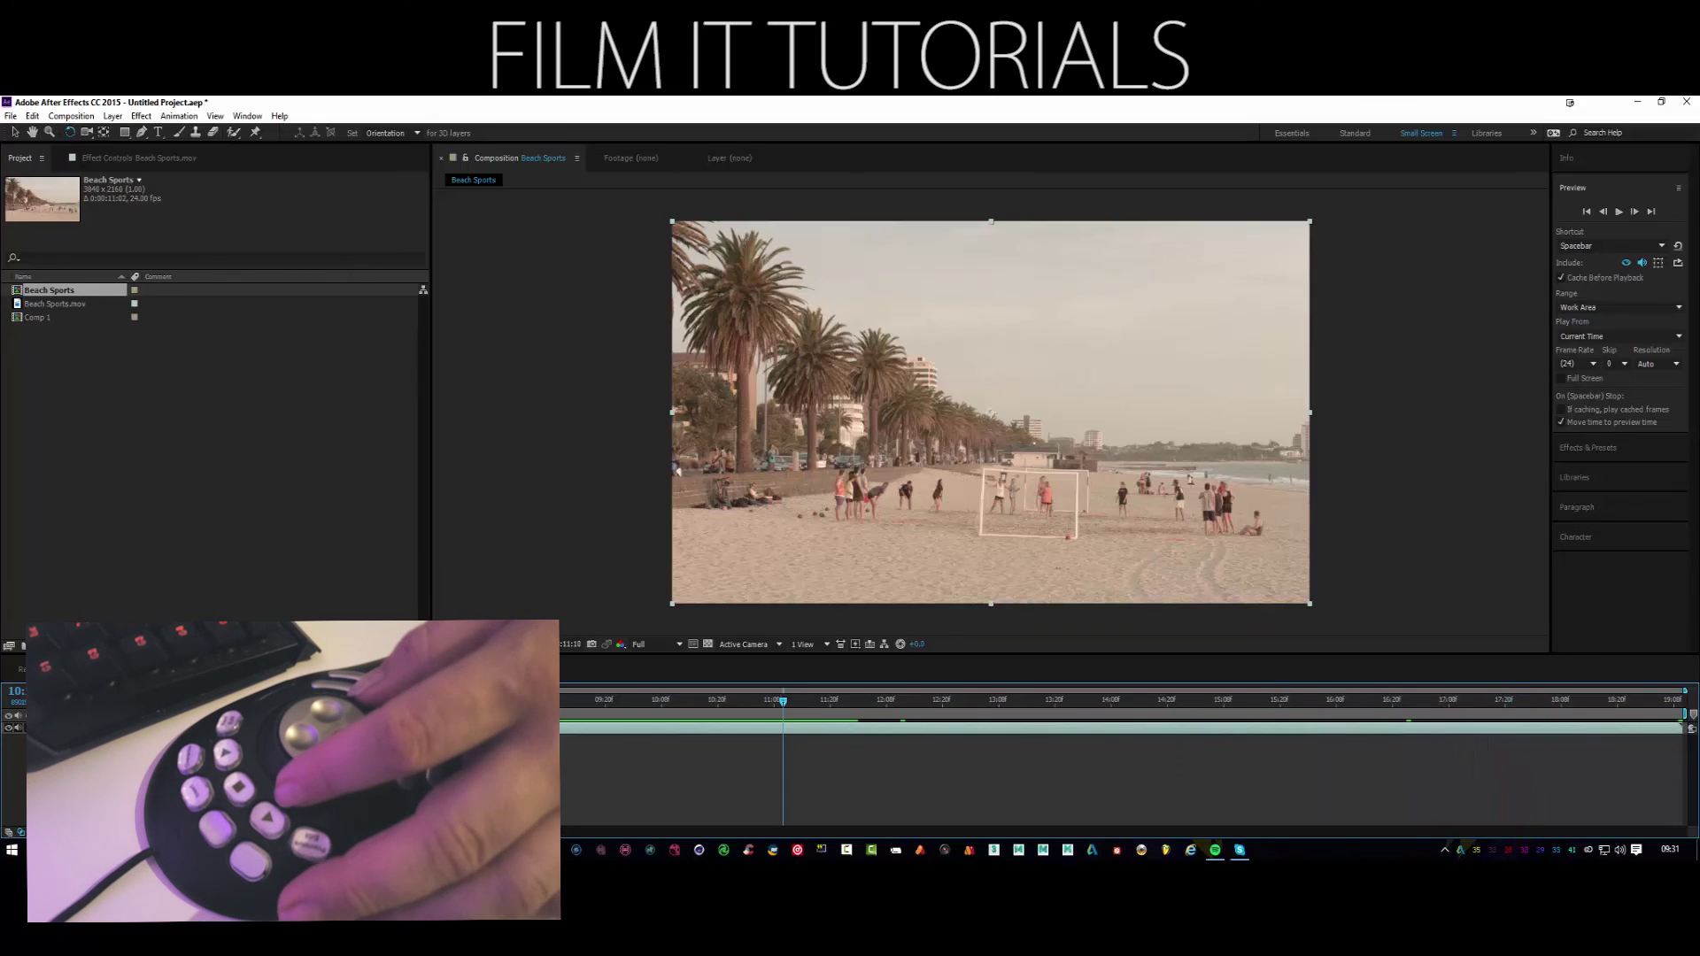
{"action": "key", "text": "Page_Up"}
{"action": "key", "text": "Page_Up"}
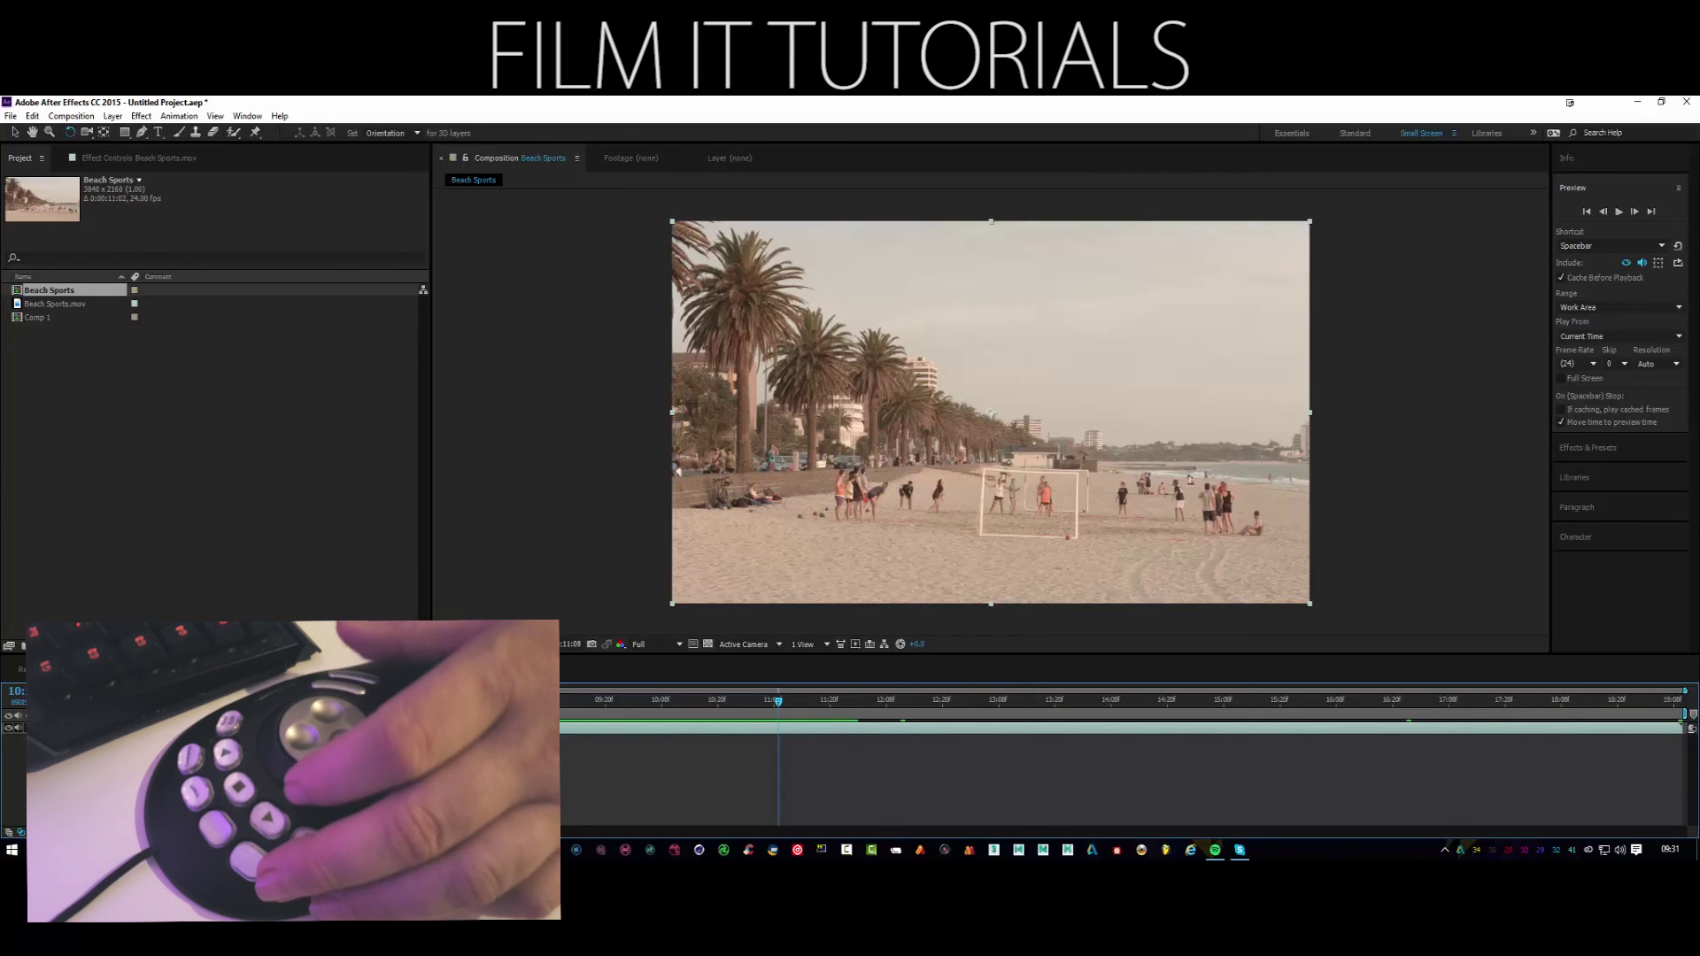
Jog the playhead backward frame by frame to about 09:15
{"action": "key", "text": "Page_Up"}
{"action": "key", "text": "Page_Up"}
{"action": "key", "text": "Page_Up"}
{"action": "key", "text": "Page_Up"}
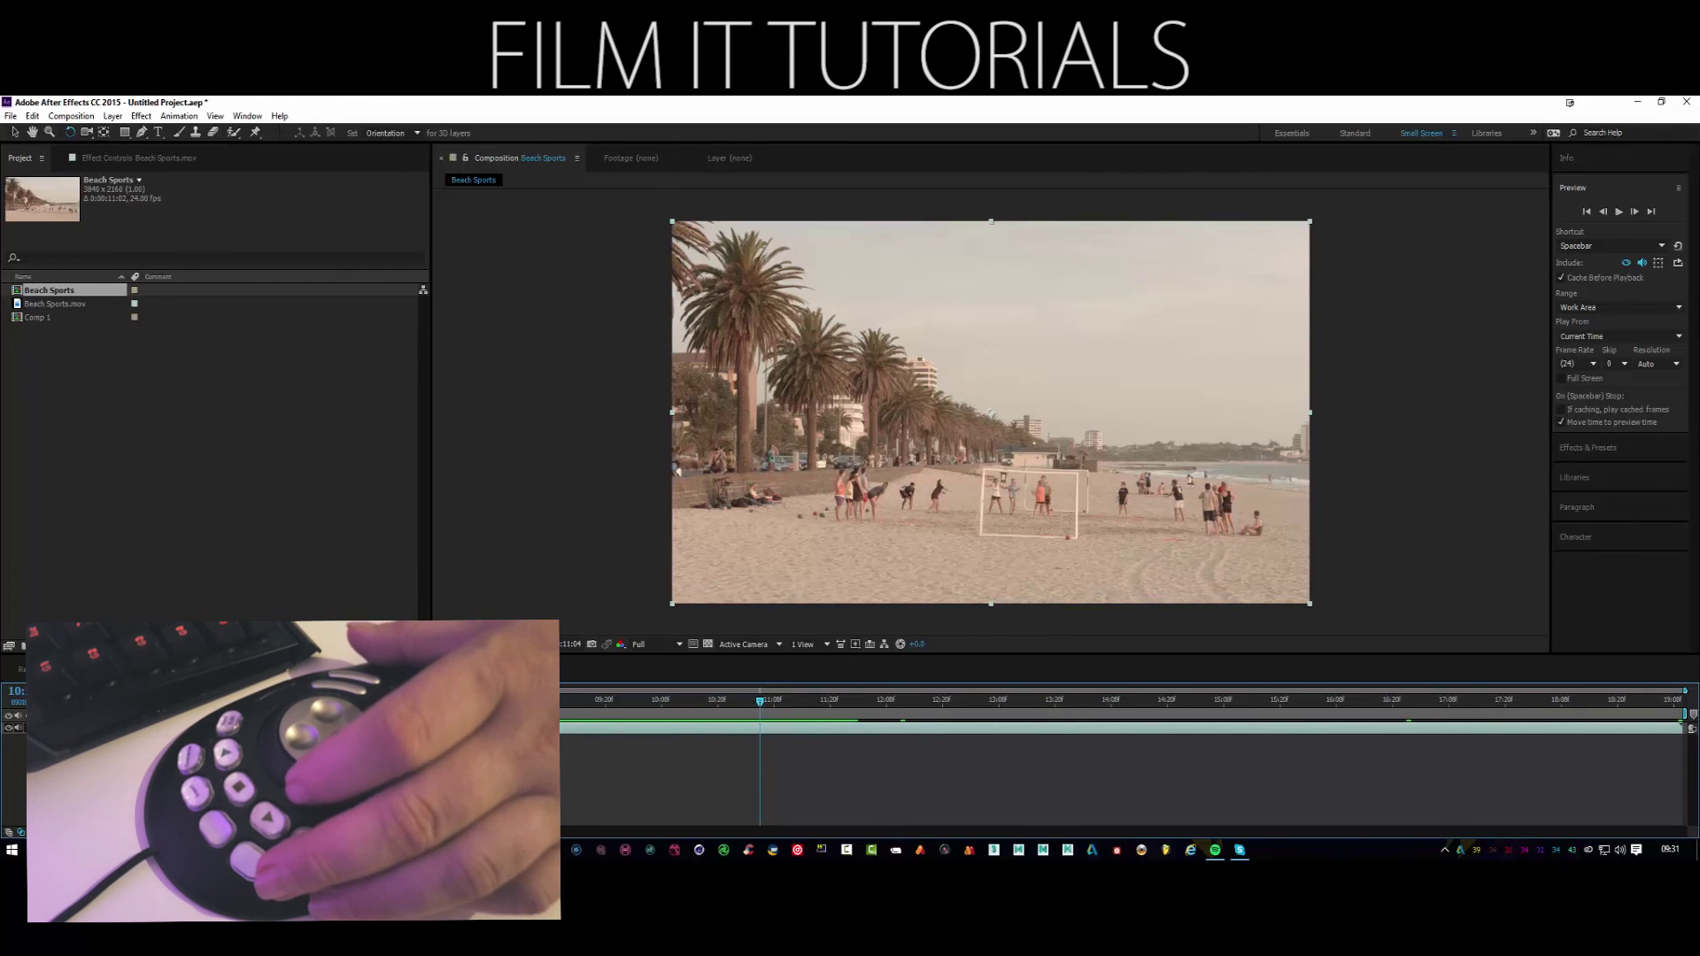
{"action": "key", "text": "Page_Up"}
{"action": "key", "text": "Page_Up"}
{"action": "key", "text": "Page_Up"}
{"action": "key", "text": "Page_Up"}
{"action": "key", "text": "Page_Up"}
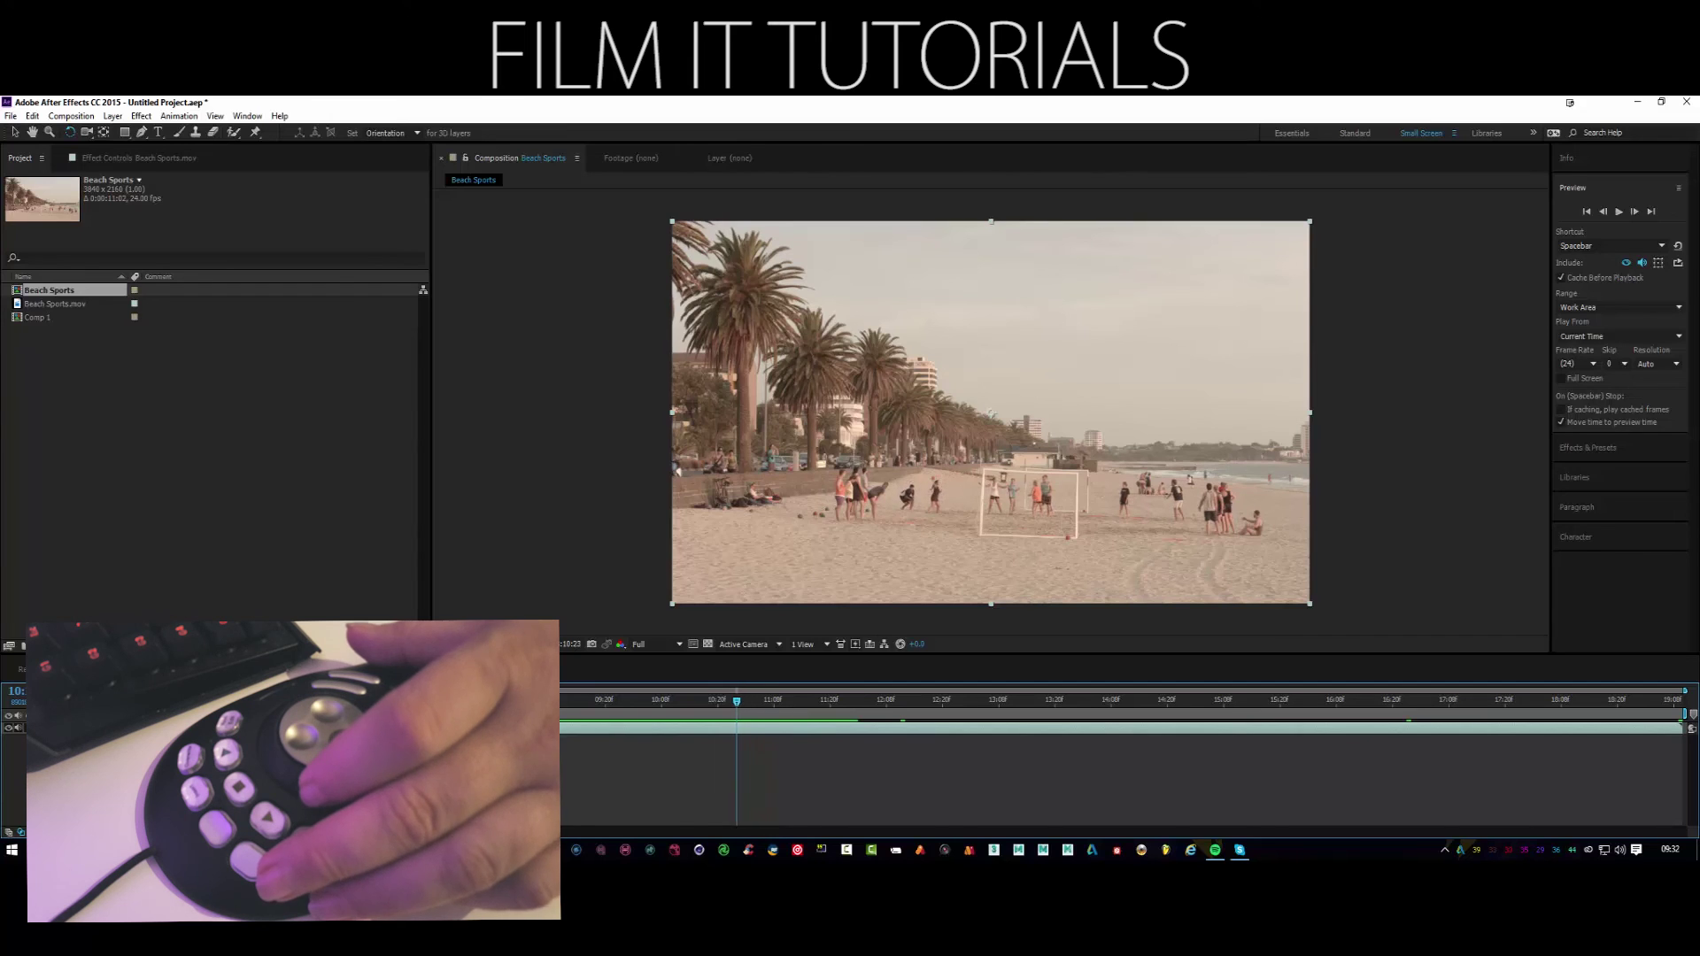
{"action": "key", "text": "Page_Up"}
{"action": "key", "text": "Page_Up"}
{"action": "key", "text": "Page_Up"}
{"action": "key", "text": "Page_Up"}
{"action": "key", "text": "Page_Up"}
{"action": "key", "text": "Page_Up"}
{"action": "key", "text": "Page_Up"}
{"action": "key", "text": "Page_Up"}
{"action": "key", "text": "Page_Up"}
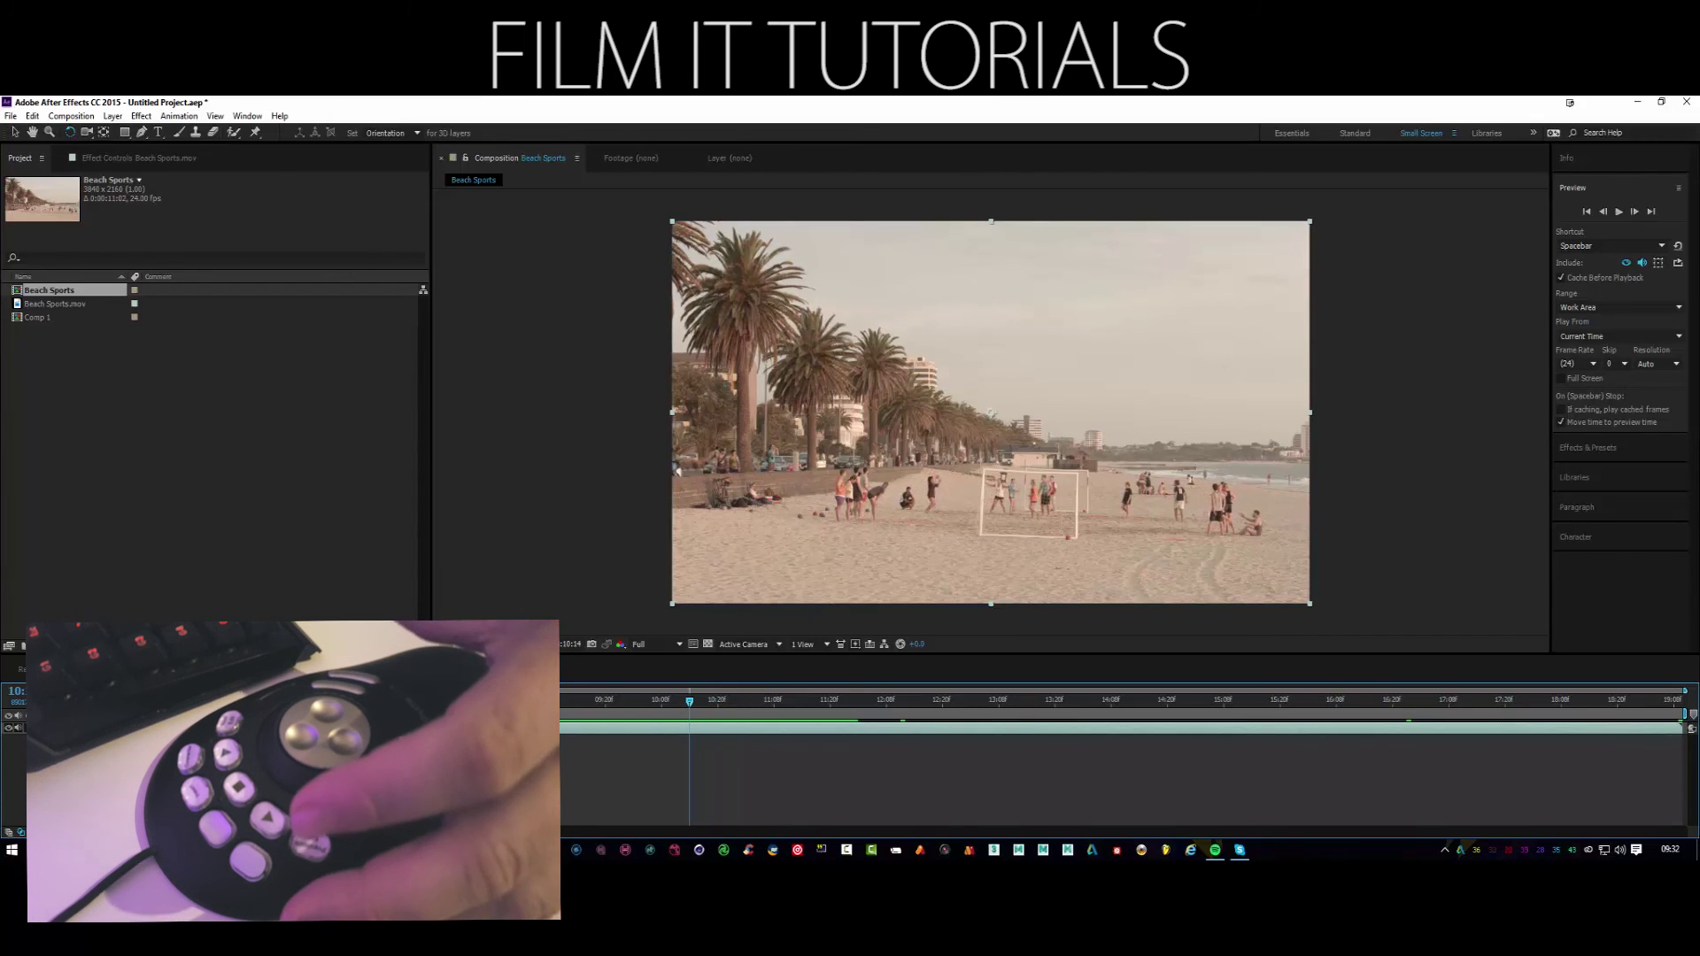
{"action": "key", "text": "Page_Up"}
{"action": "key", "text": "Page_Up"}
{"action": "key", "text": "Page_Up"}
{"action": "key", "text": "Page_Up"}
{"action": "key", "text": "Page_Up"}
{"action": "key", "text": "Page_Up"}
{"action": "key", "text": "Page_Up"}
{"action": "key", "text": "Page_Up"}
{"action": "key", "text": "Page_Up"}
{"action": "key", "text": "Page_Up"}
{"action": "key", "text": "Page_Up"}
{"action": "key", "text": "Page_Up"}
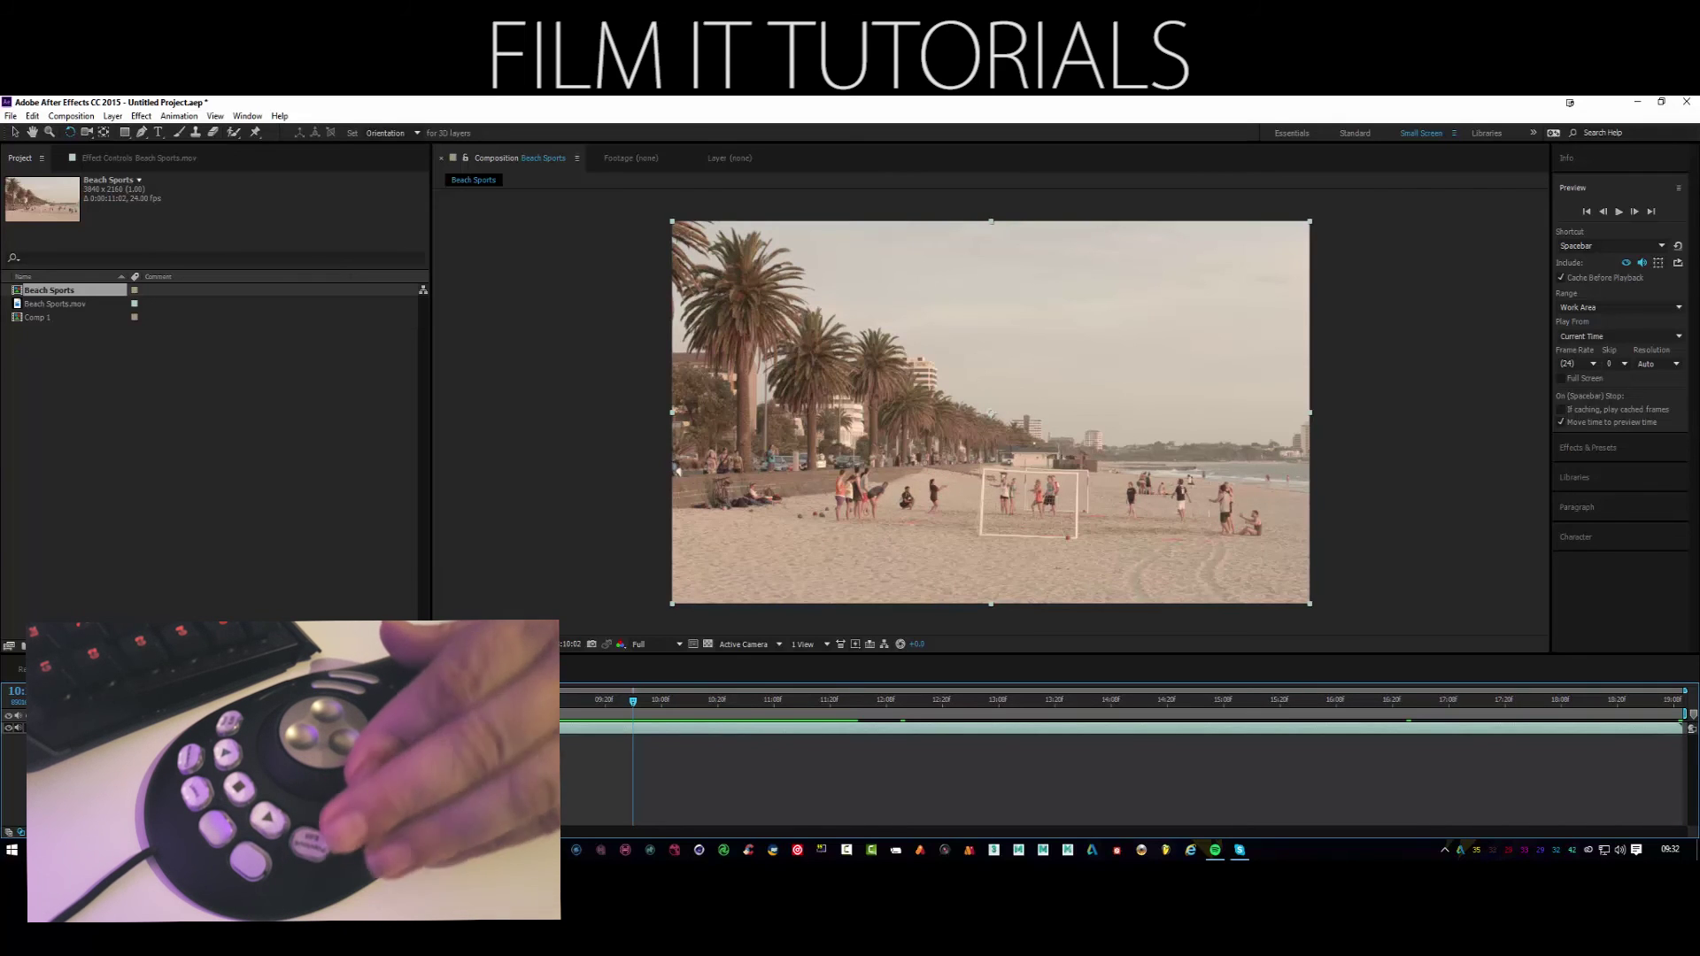
{"action": "key", "text": "Page_Up"}
{"action": "key", "text": "Page_Up"}
{"action": "key", "text": "Page_Up"}
{"action": "key", "text": "Page_Up"}
{"action": "key", "text": "Page_Up"}
{"action": "key", "text": "Page_Up"}
{"action": "key", "text": "Page_Up"}
{"action": "key", "text": "Page_Up"}
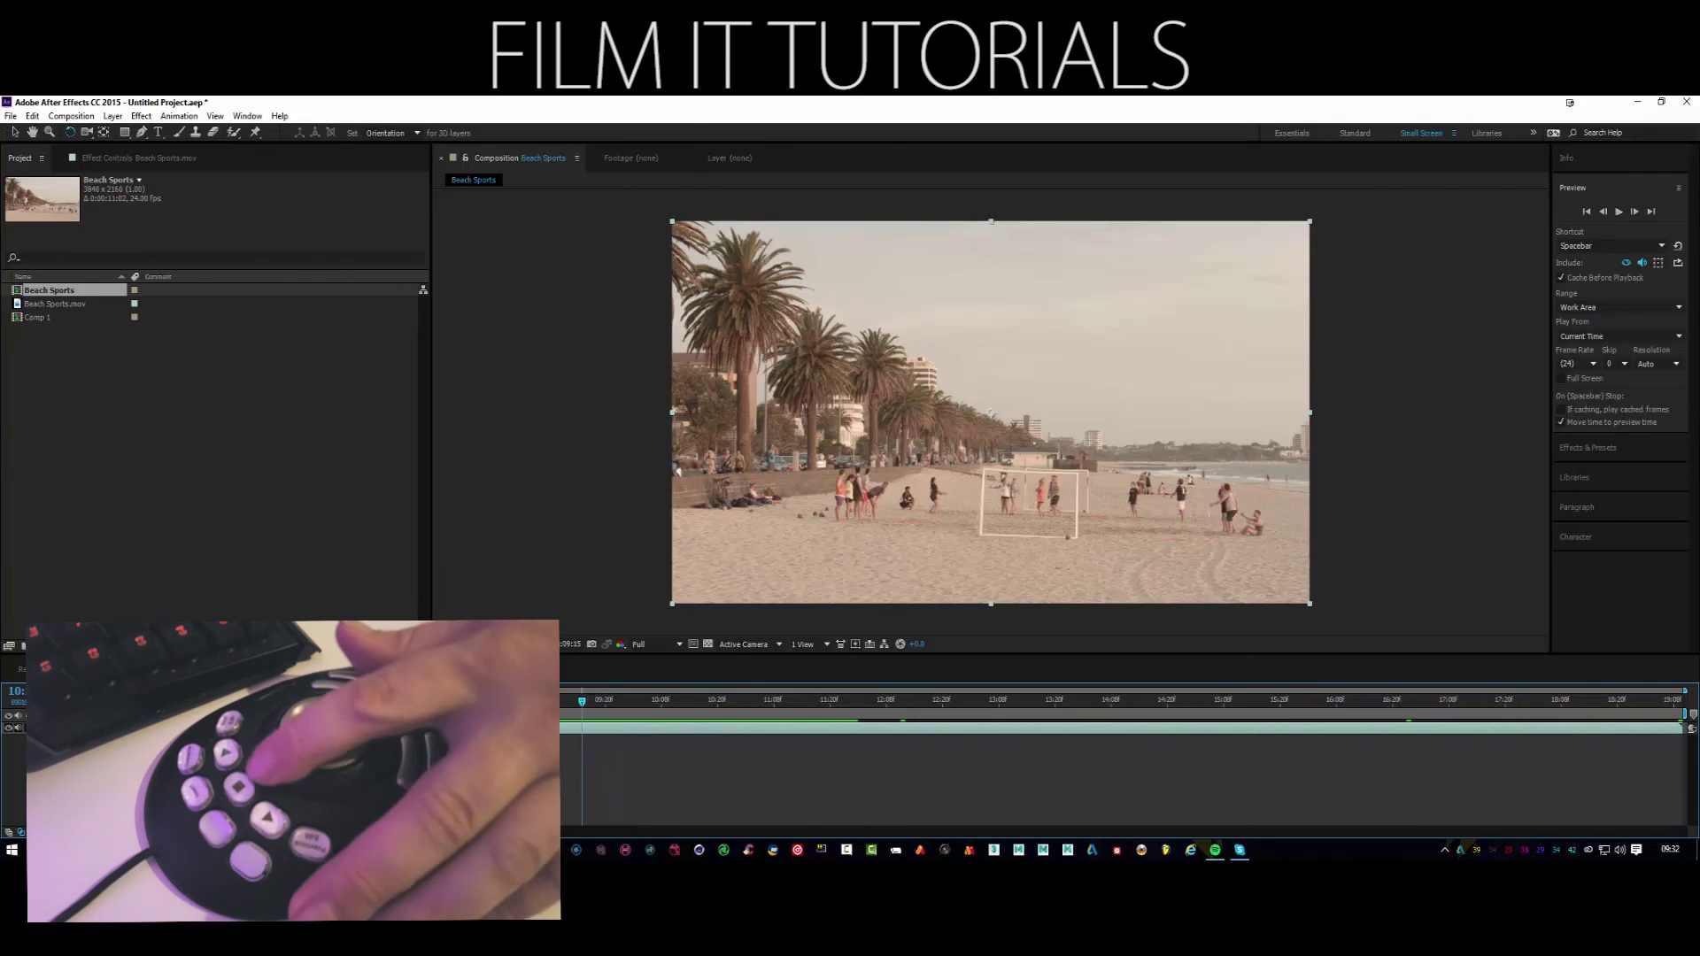
Shuttle the playhead quickly backward and forward through the footage, ending at about 10:06
{"action": "key", "text": "shift+Page_Up"}
{"action": "key", "text": "shift+Page_Up"}
{"action": "key", "text": "shift+Page_Up"}
{"action": "key", "text": "shift+Page_Up"}
{"action": "key", "text": "shift+Page_Up"}
{"action": "key", "text": "shift+Page_Up"}
{"action": "key", "text": "shift+Page_Up"}
{"action": "key", "text": "shift+Page_Down"}
{"action": "key", "text": "shift+Page_Down"}
{"action": "key", "text": "shift+Page_Down"}
{"action": "key", "text": "shift+Page_Down"}
{"action": "key", "text": "shift+Page_Down"}
{"action": "key", "text": "shift+Page_Down"}
{"action": "key", "text": "shift+Page_Down"}
{"action": "key", "text": "shift+Page_Down"}
{"action": "key", "text": "shift+Page_Down"}
{"action": "key", "text": "shift+Page_Down"}
{"action": "key", "text": "shift+Page_Down"}
{"action": "key", "text": "shift+Page_Down"}
{"action": "key", "text": "shift+Page_Down"}
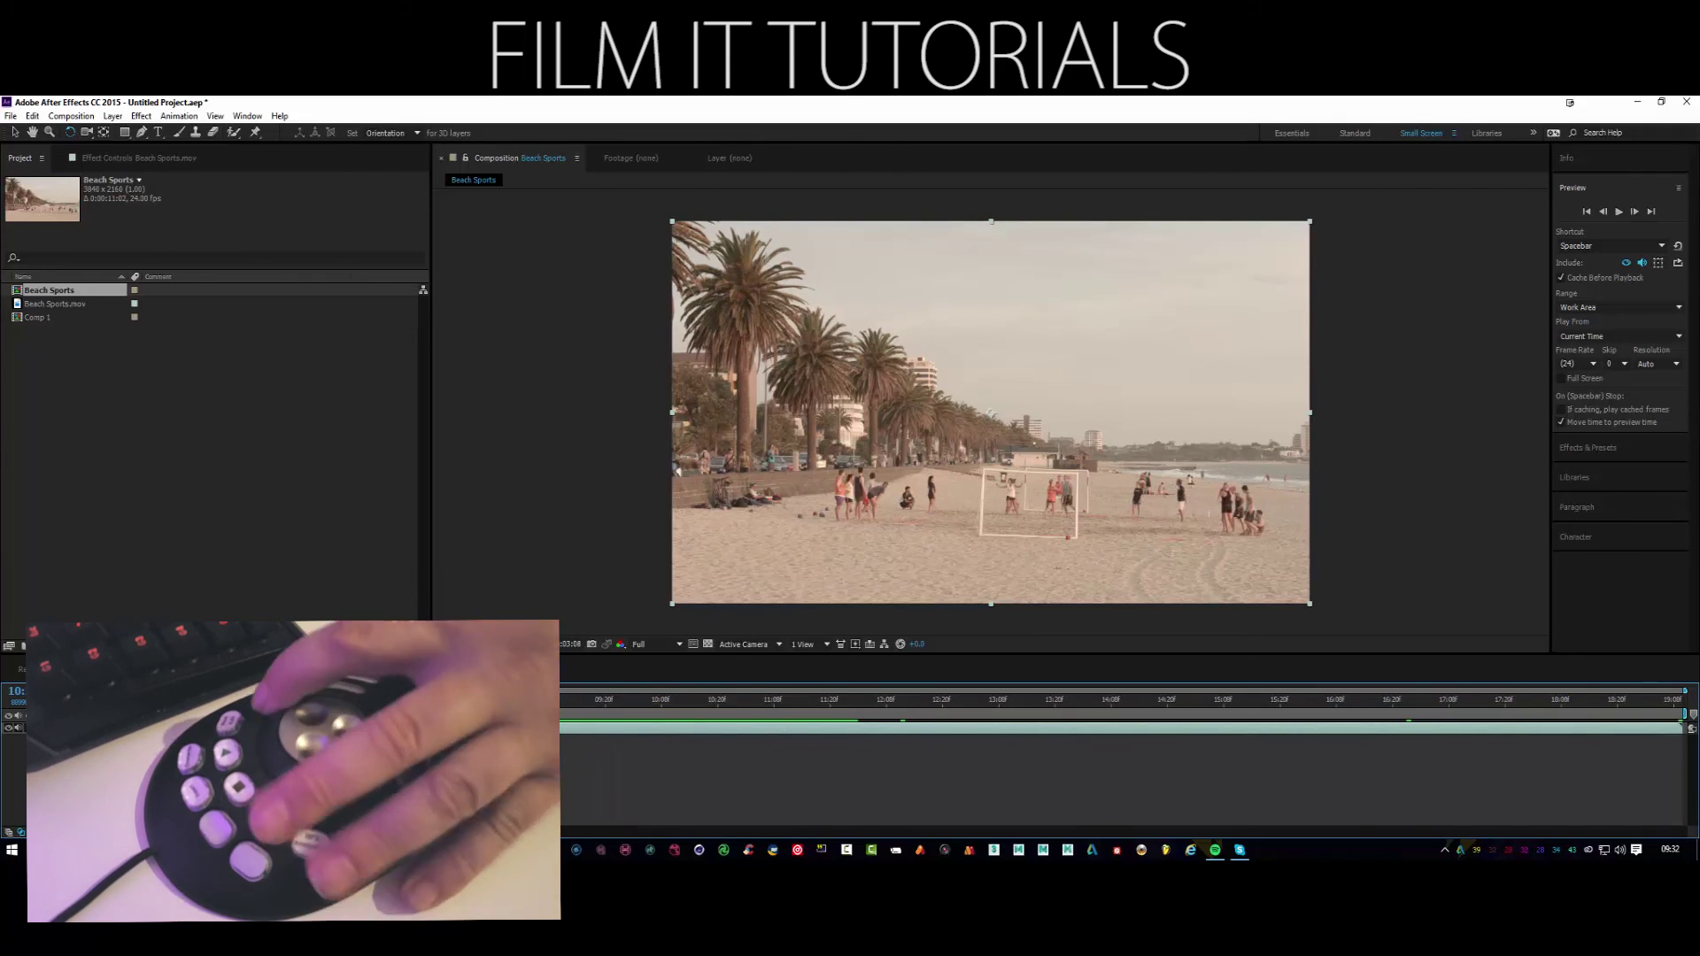
{"action": "key", "text": "Page_Down"}
{"action": "key", "text": "Page_Down"}
{"action": "key", "text": "Page_Down"}
{"action": "key", "text": "Page_Down"}
{"action": "key", "text": "Page_Down"}
{"action": "key", "text": "Page_Down"}
{"action": "key", "text": "Page_Down"}
{"action": "key", "text": "Page_Down"}
{"action": "key", "text": "shift+Page_Down"}
{"action": "key", "text": "shift+Page_Down"}
{"action": "key", "text": "shift+Page_Down"}
{"action": "key", "text": "shift+Page_Down"}
{"action": "key", "text": "shift+Page_Down"}
{"action": "key", "text": "shift+Page_Down"}
{"action": "key", "text": "shift+Page_Down"}
{"action": "key", "text": "shift+Page_Down"}
{"action": "key", "text": "shift+Page_Down"}
{"action": "key", "text": "shift+Page_Down"}
{"action": "key", "text": "shift+Page_Down"}
{"action": "key", "text": "shift+Page_Down"}
{"action": "key", "text": "shift+Page_Down"}
{"action": "key", "text": "shift+Page_Down"}
{"action": "key", "text": "shift+Page_Down"}
{"action": "key", "text": "shift+Page_Down"}
{"action": "key", "text": "shift+Page_Down"}
{"action": "key", "text": "shift+Page_Down"}
{"action": "key", "text": "shift+Page_Down"}
{"action": "key", "text": "shift+Page_Down"}
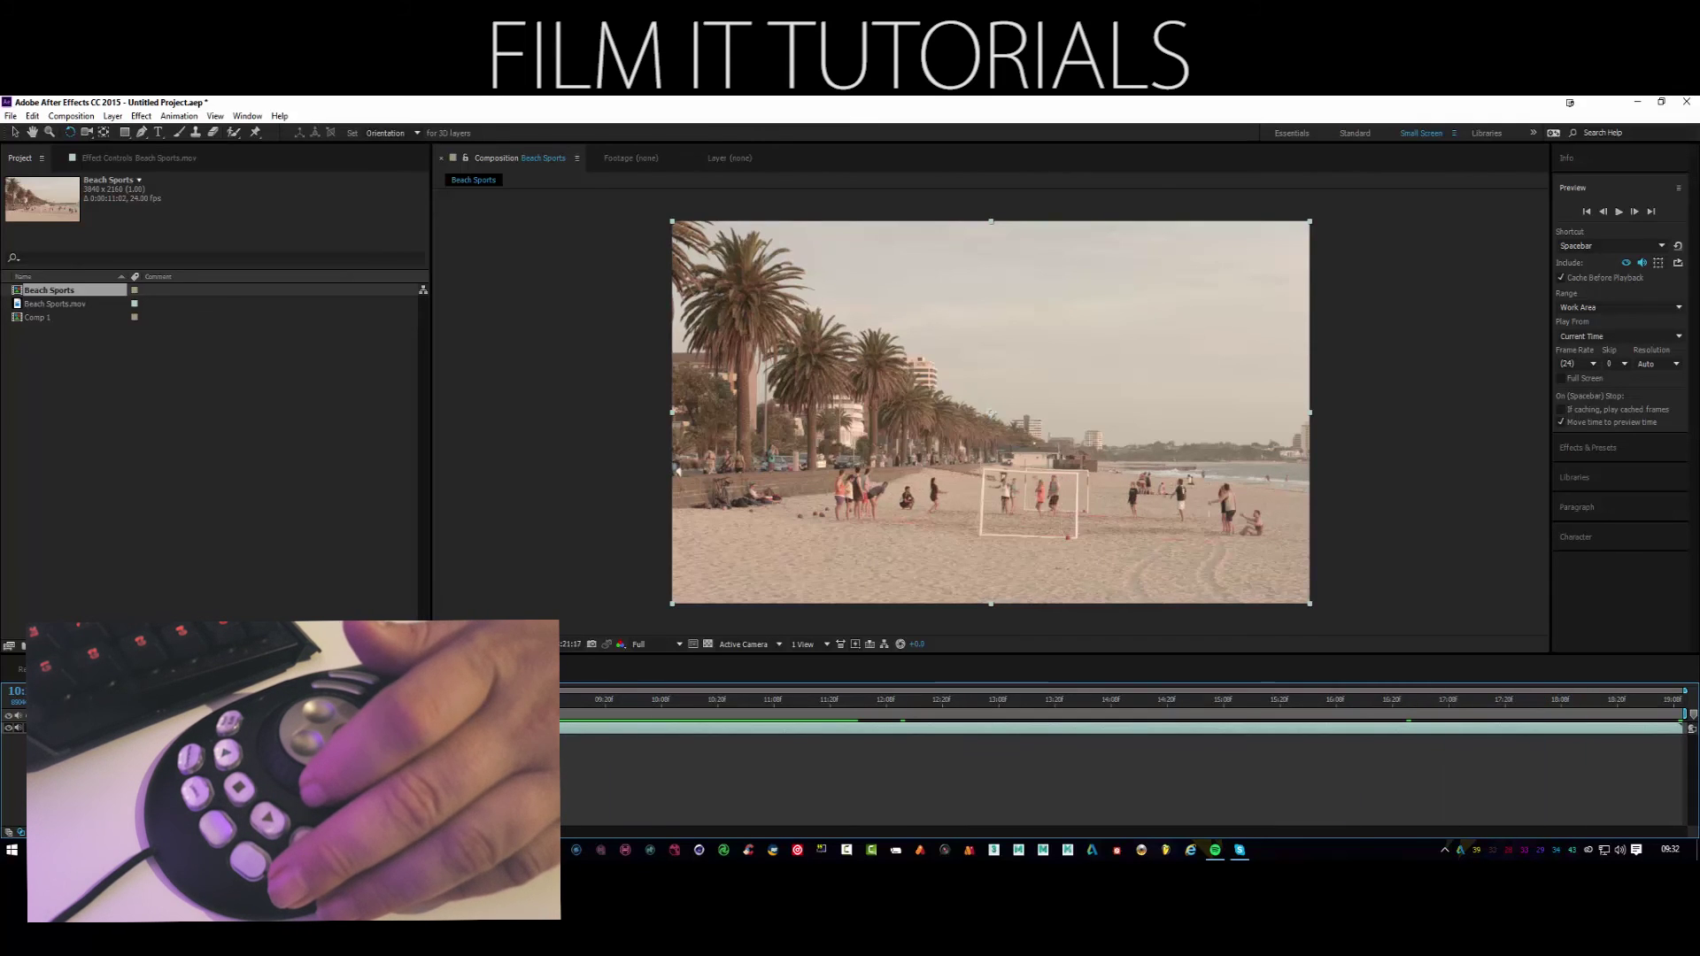
Scrub back through the composition in larger jumps, finishing with single-frame steps at about 07:21
{"action": "key", "text": "shift+Page_Up"}
{"action": "key", "text": "shift+Page_Up"}
{"action": "key", "text": "shift+Page_Up"}
{"action": "key", "text": "shift+Page_Up"}
{"action": "key", "text": "shift+Page_Up"}
{"action": "key", "text": "shift+Page_Up"}
{"action": "key", "text": "shift+Page_Up"}
{"action": "key", "text": "shift+Page_Up"}
{"action": "key", "text": "shift+Page_Up"}
{"action": "key", "text": "shift+Page_Up"}
{"action": "key", "text": "shift+Page_Up"}
{"action": "key", "text": "shift+Page_Up"}
{"action": "key", "text": "shift+Page_Up"}
{"action": "key", "text": "shift+Page_Up"}
{"action": "key", "text": "shift+Page_Up"}
{"action": "key", "text": "shift+Page_Up"}
{"action": "key", "text": "shift+Page_Up"}
{"action": "key", "text": "shift+Page_Up"}
{"action": "key", "text": "shift+Page_Up"}
{"action": "key", "text": "shift+Page_Up"}
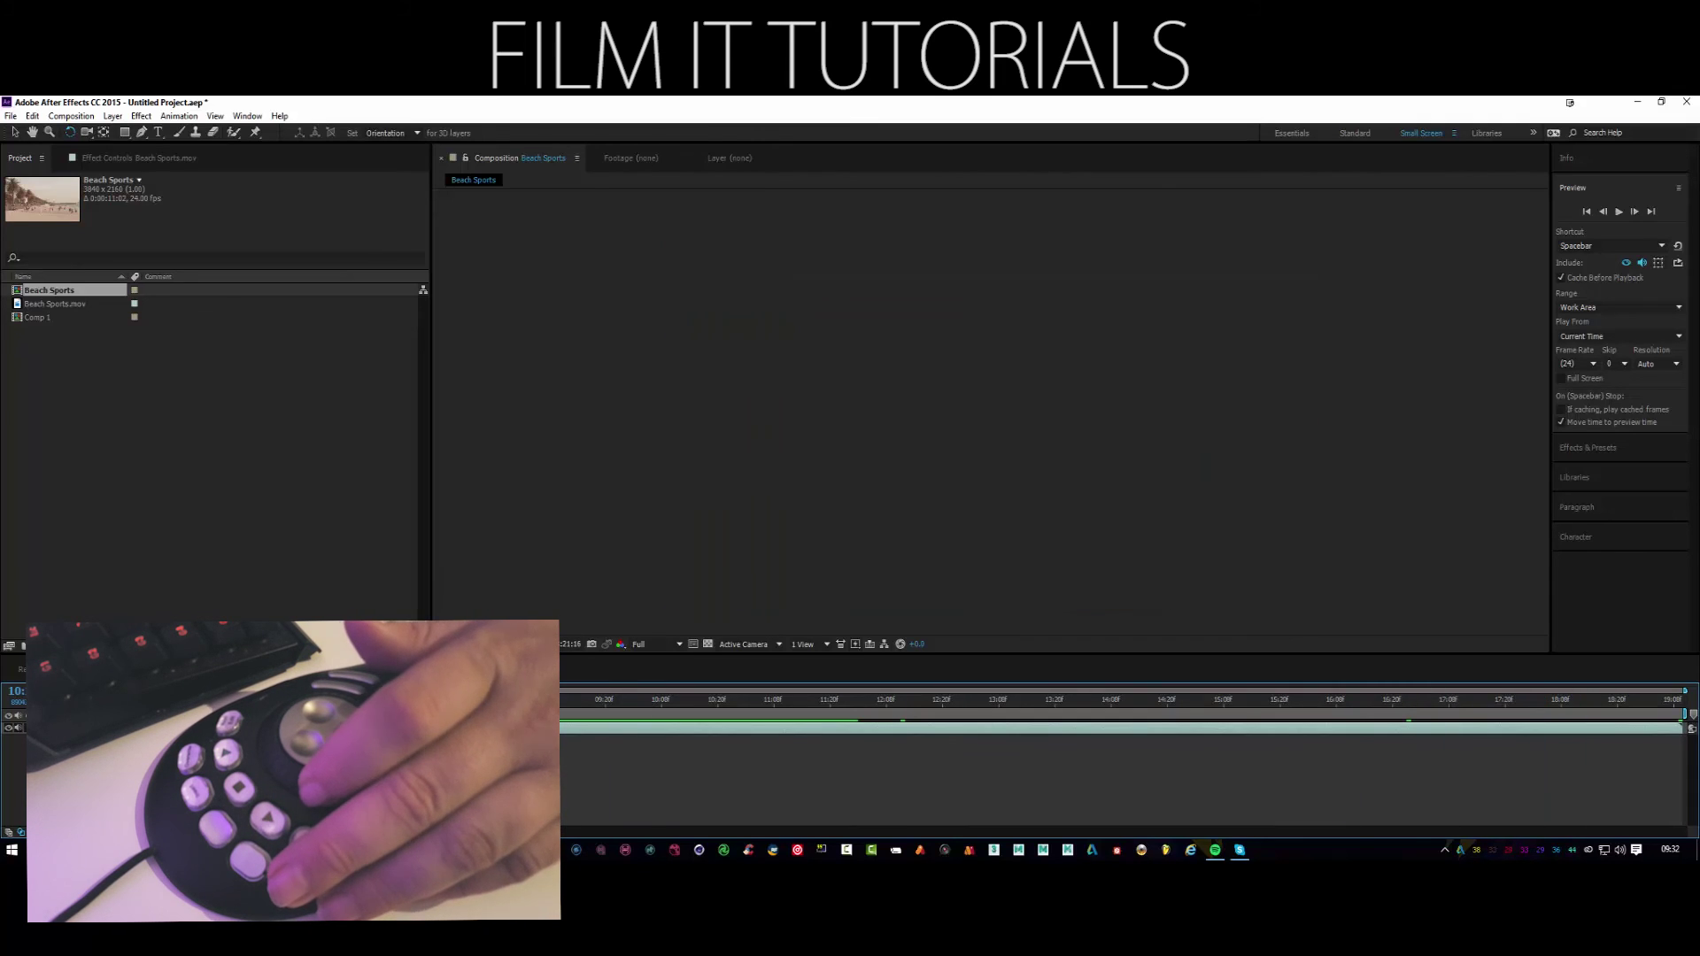
{"action": "key", "text": "shift+Page_Up"}
{"action": "key", "text": "shift+Page_Up"}
{"action": "key", "text": "shift+Page_Up"}
{"action": "key", "text": "shift+Page_Up"}
{"action": "key", "text": "shift+Page_Up"}
{"action": "key", "text": "shift+Page_Up"}
{"action": "key", "text": "shift+Page_Up"}
{"action": "key", "text": "shift+Page_Up"}
{"action": "key", "text": "shift+Page_Up"}
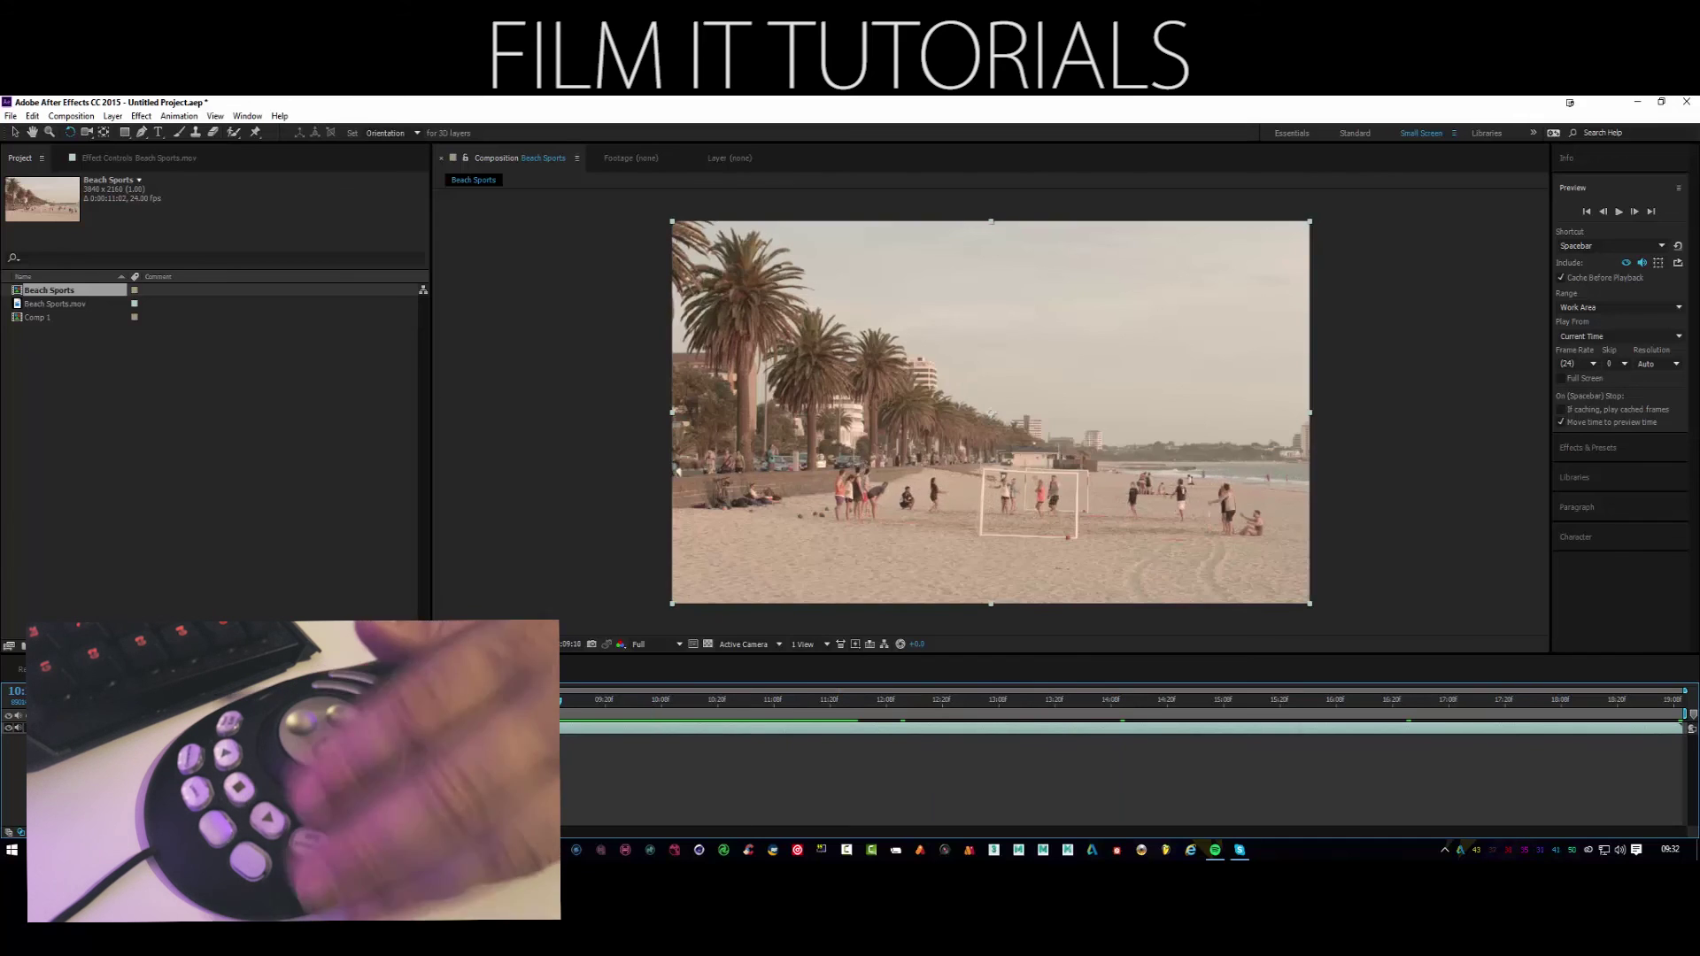
{"action": "key", "text": "Page_Up"}
{"action": "key", "text": "Page_Up"}
{"action": "key", "text": "Page_Up"}
{"action": "key", "text": "Page_Up"}
{"action": "key", "text": "Page_Up"}
{"action": "key", "text": "Page_Up"}
{"action": "key", "text": "Page_Up"}
{"action": "key", "text": "Page_Up"}
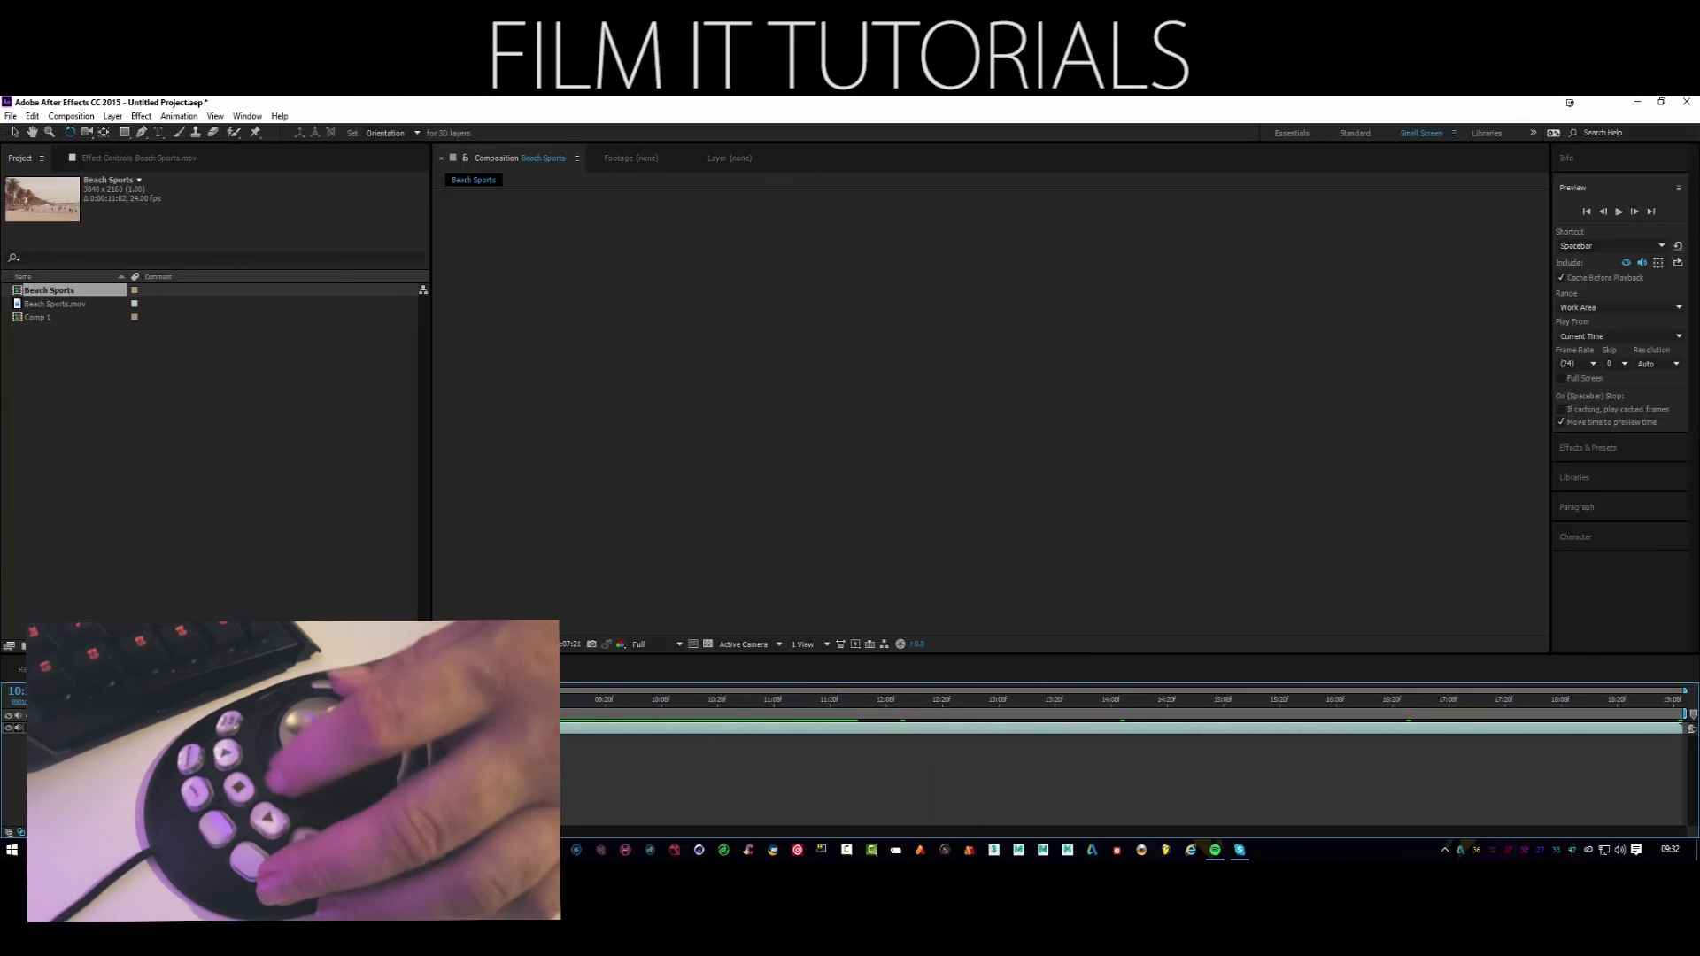
Jog the playhead forward to about 08:22
{"action": "key", "text": "Page_Down"}
{"action": "key", "text": "Page_Down"}
{"action": "key", "text": "Page_Down"}
{"action": "key", "text": "Page_Down"}
{"action": "key", "text": "Page_Down"}
{"action": "key", "text": "Page_Down"}
{"action": "key", "text": "Page_Down"}
{"action": "key", "text": "Page_Down"}
{"action": "key", "text": "Page_Down"}
{"action": "key", "text": "Page_Down"}
{"action": "key", "text": "Page_Down"}
{"action": "key", "text": "Page_Down"}
{"action": "key", "text": "Page_Down"}
{"action": "key", "text": "Page_Down"}
{"action": "key", "text": "Page_Down"}
{"action": "key", "text": "Page_Down"}
{"action": "key", "text": "Page_Down"}
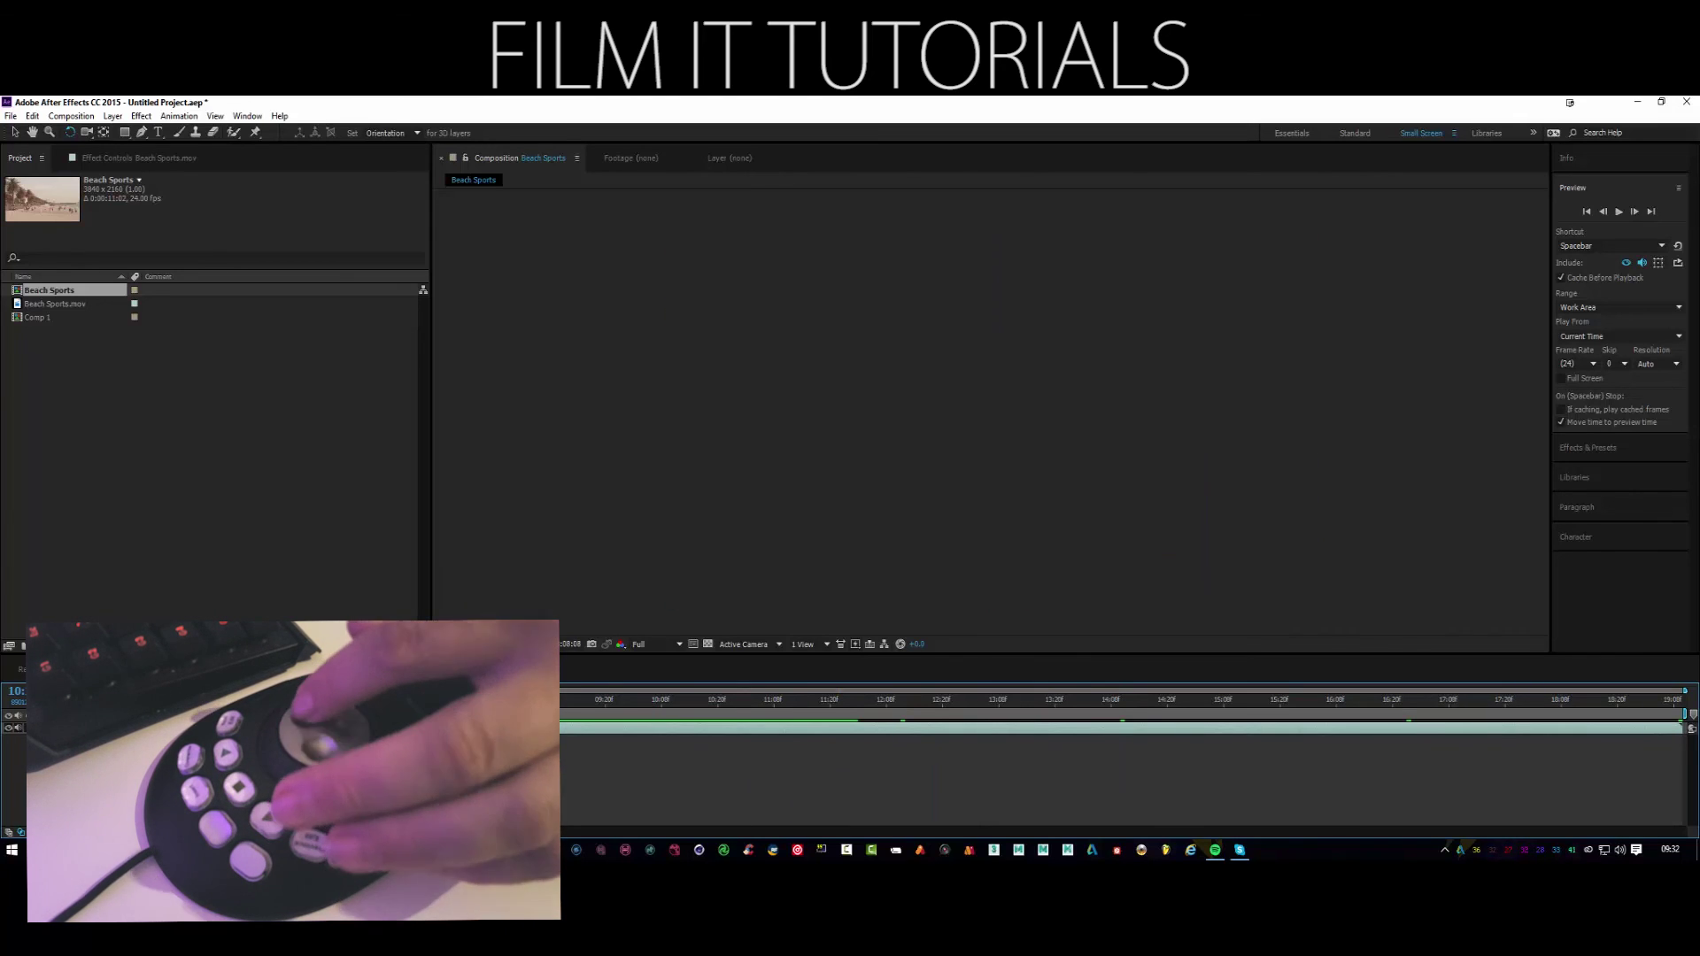
{"action": "key", "text": "Page_Down"}
{"action": "key", "text": "Page_Down"}
{"action": "key", "text": "Page_Down"}
{"action": "key", "text": "Page_Down"}
{"action": "key", "text": "Page_Down"}
{"action": "key", "text": "Page_Down"}
{"action": "key", "text": "Page_Down"}
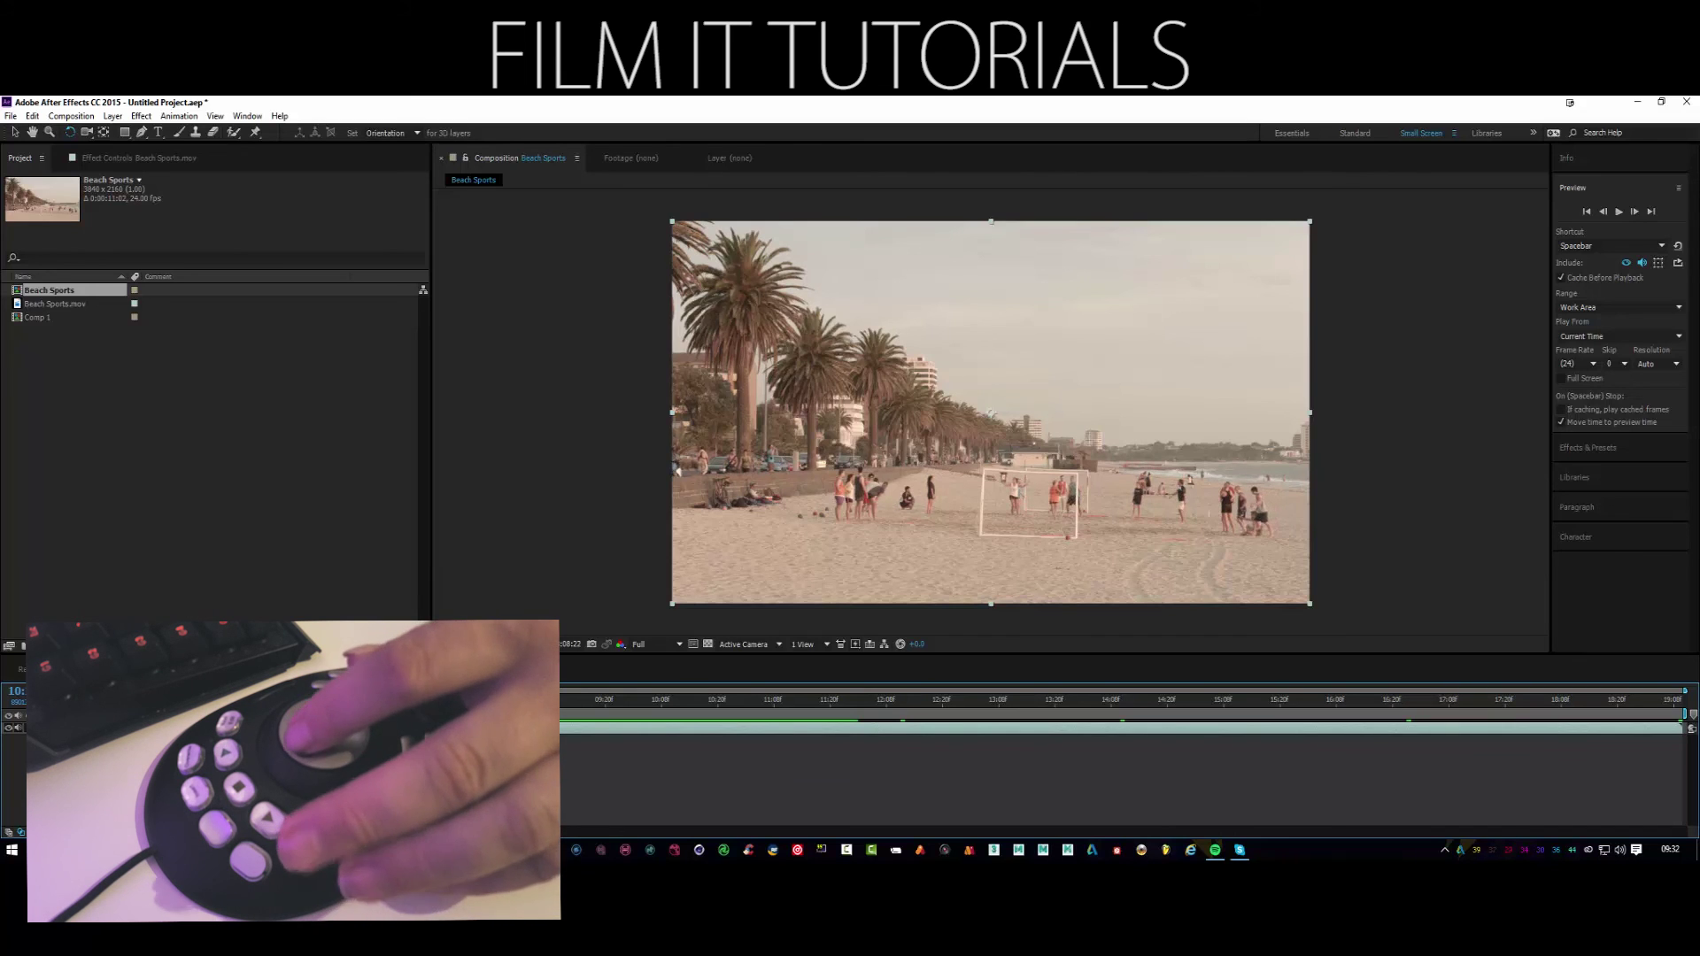
Advance the playhead slowly, one frame at a time, to 09:12
{"action": "key", "text": "Page_Down"}
{"action": "key", "text": "Page_Down"}
{"action": "key", "text": "Page_Down"}
{"action": "key", "text": "Page_Down"}
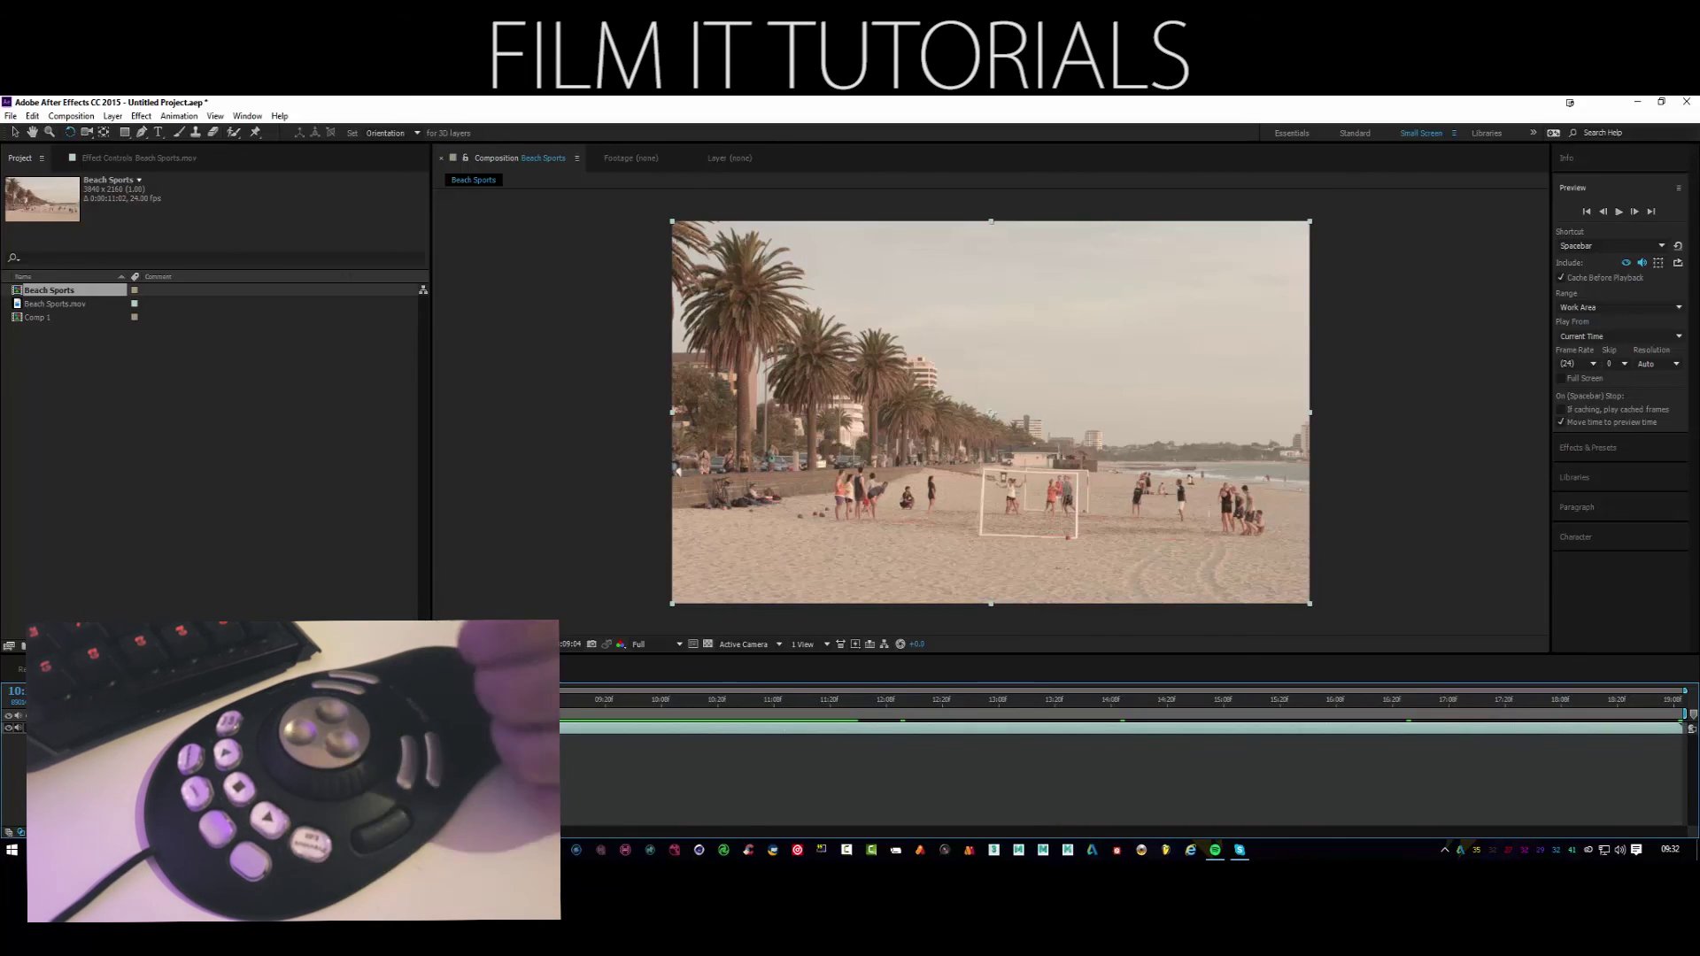
{"action": "key", "text": "Page_Down"}
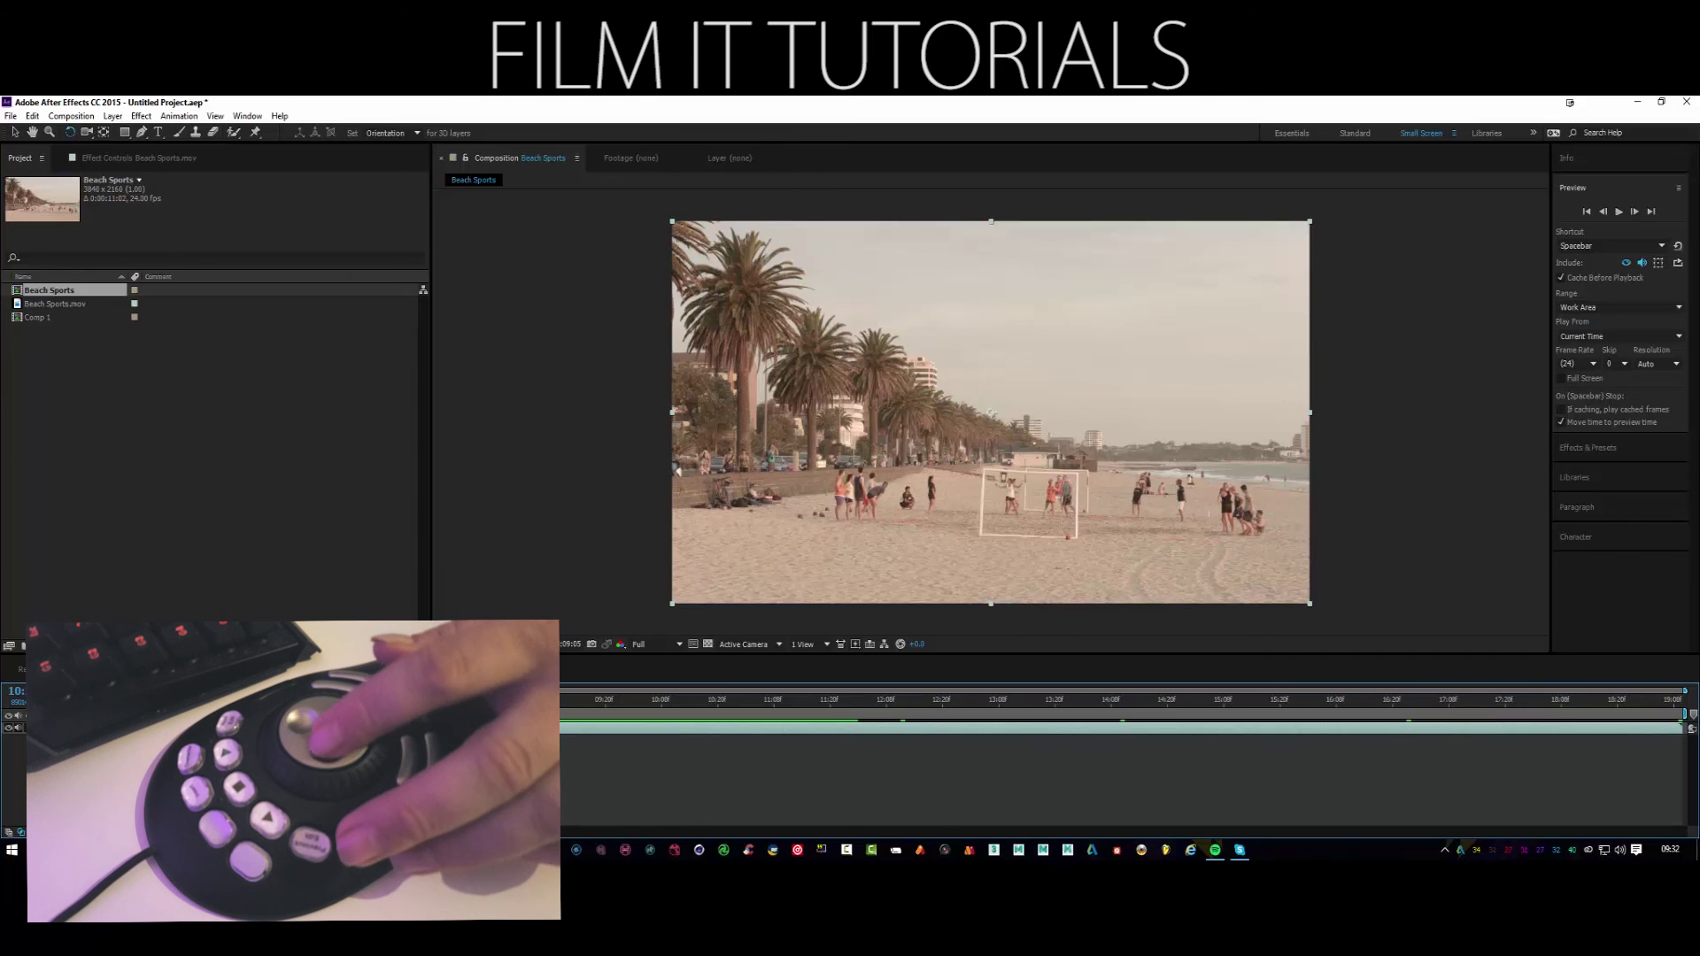
{"action": "key", "text": "Page_Down"}
{"action": "key", "text": "Page_Down"}
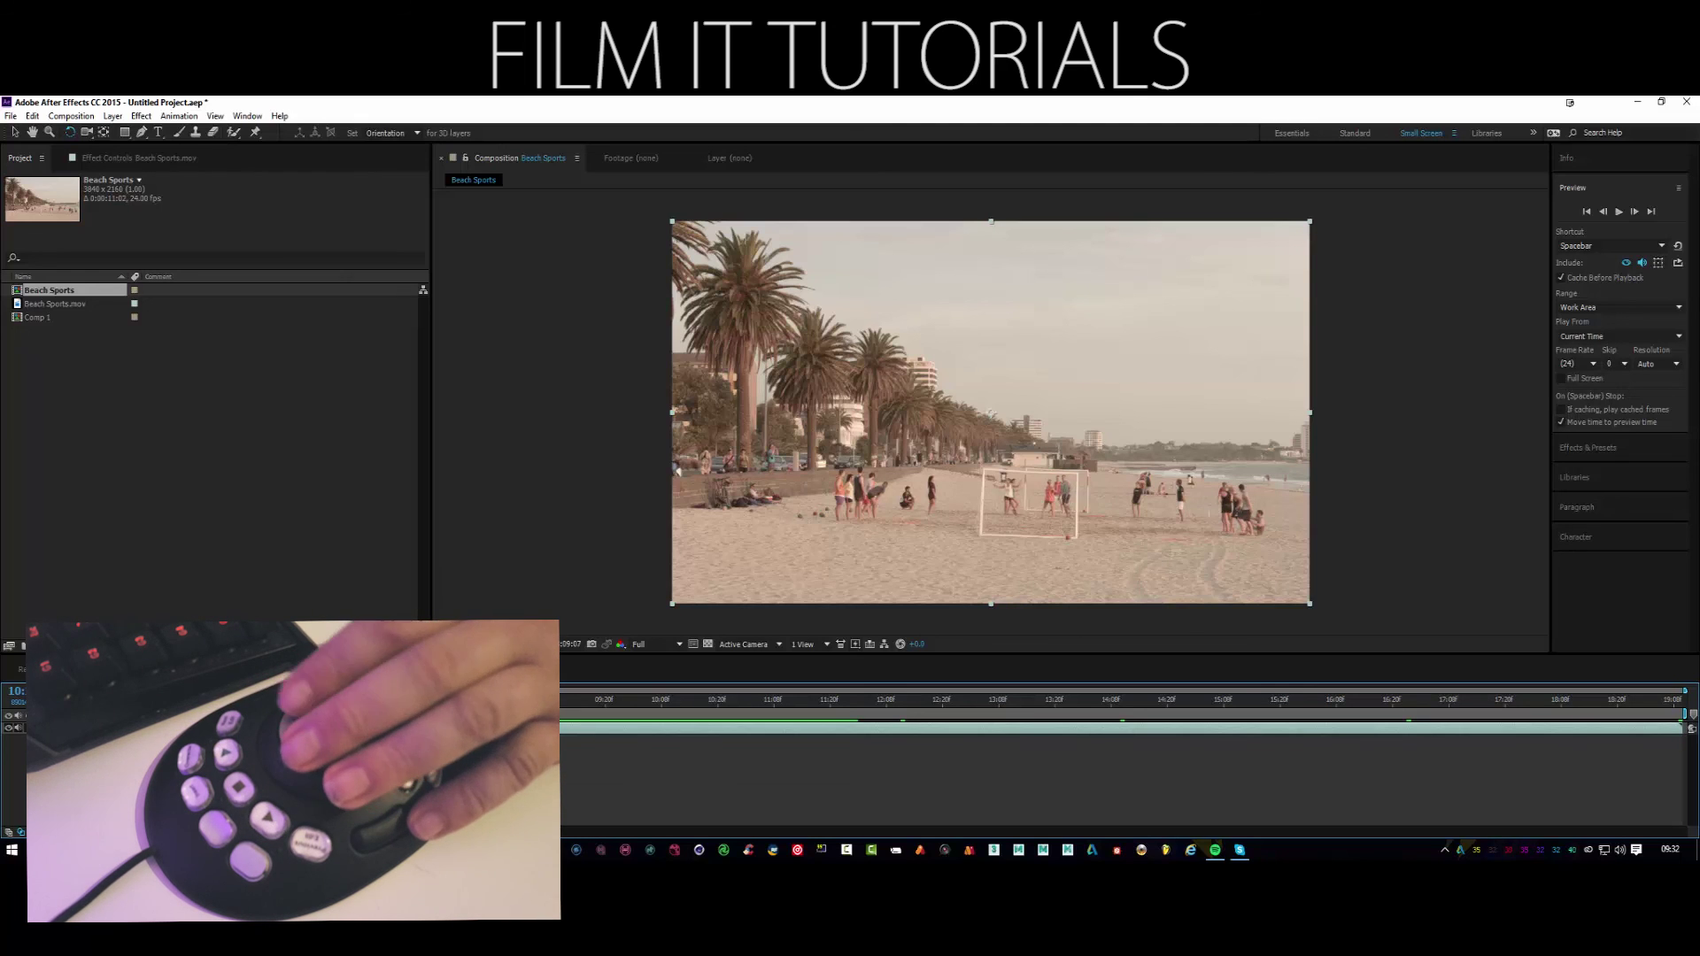
{"action": "key", "text": "Page_Down"}
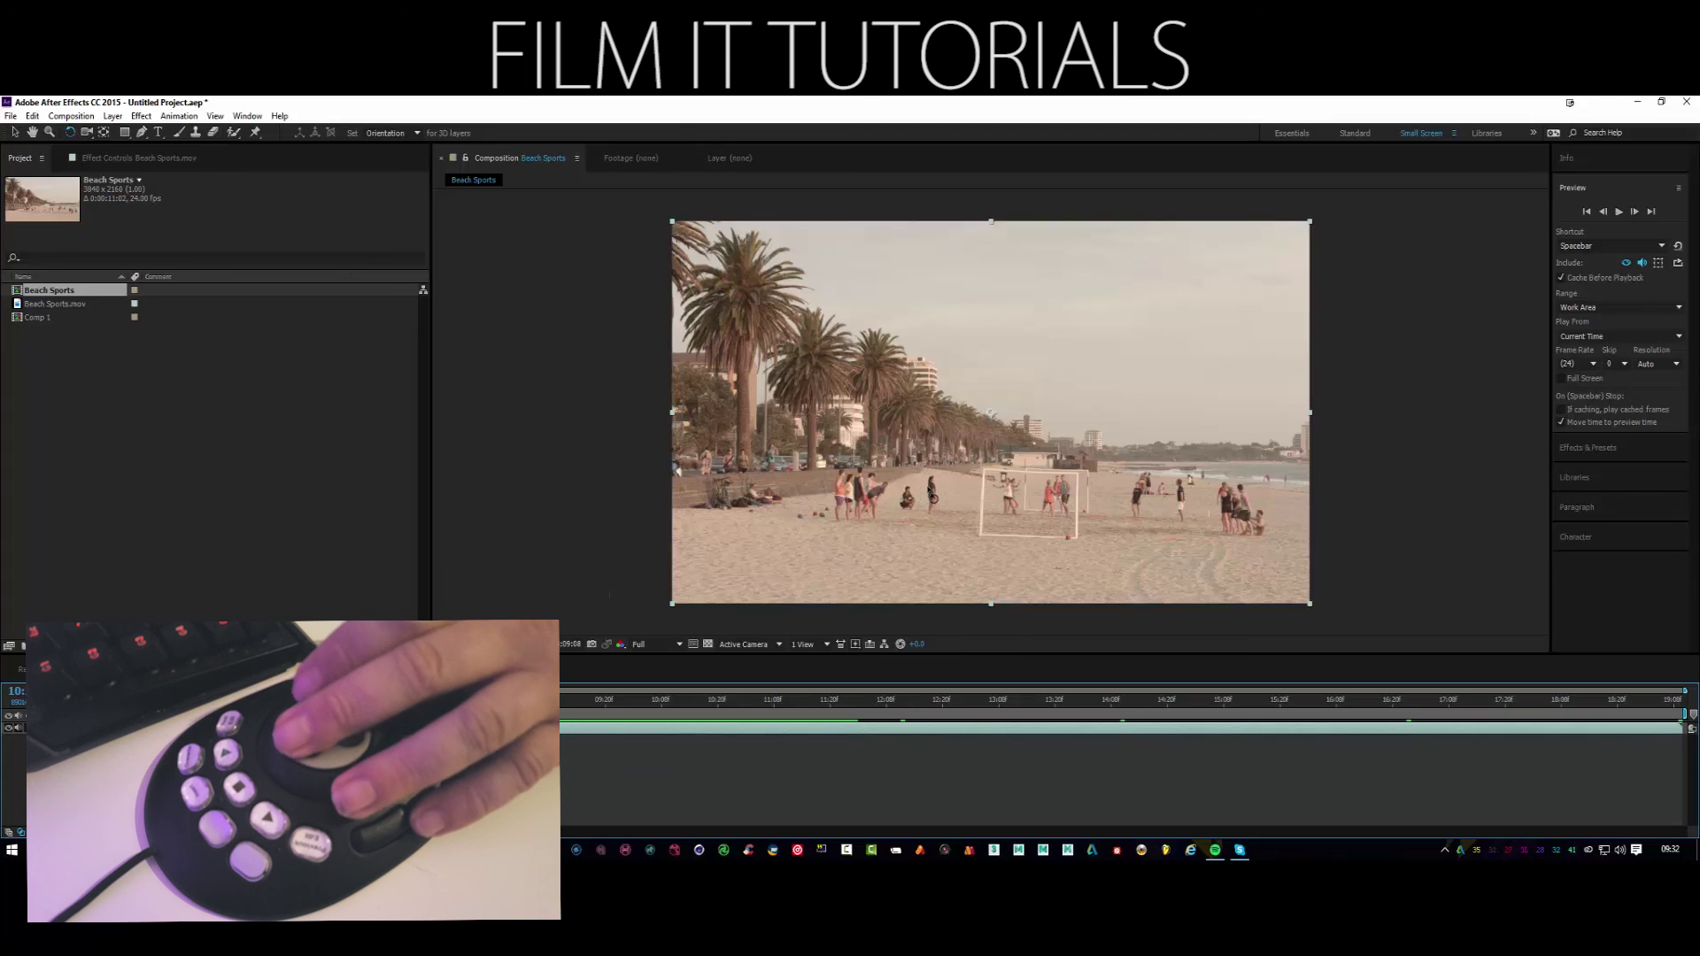
{"action": "key", "text": "Page_Down"}
{"action": "key", "text": "Page_Down"}
{"action": "key", "text": "Page_Down"}
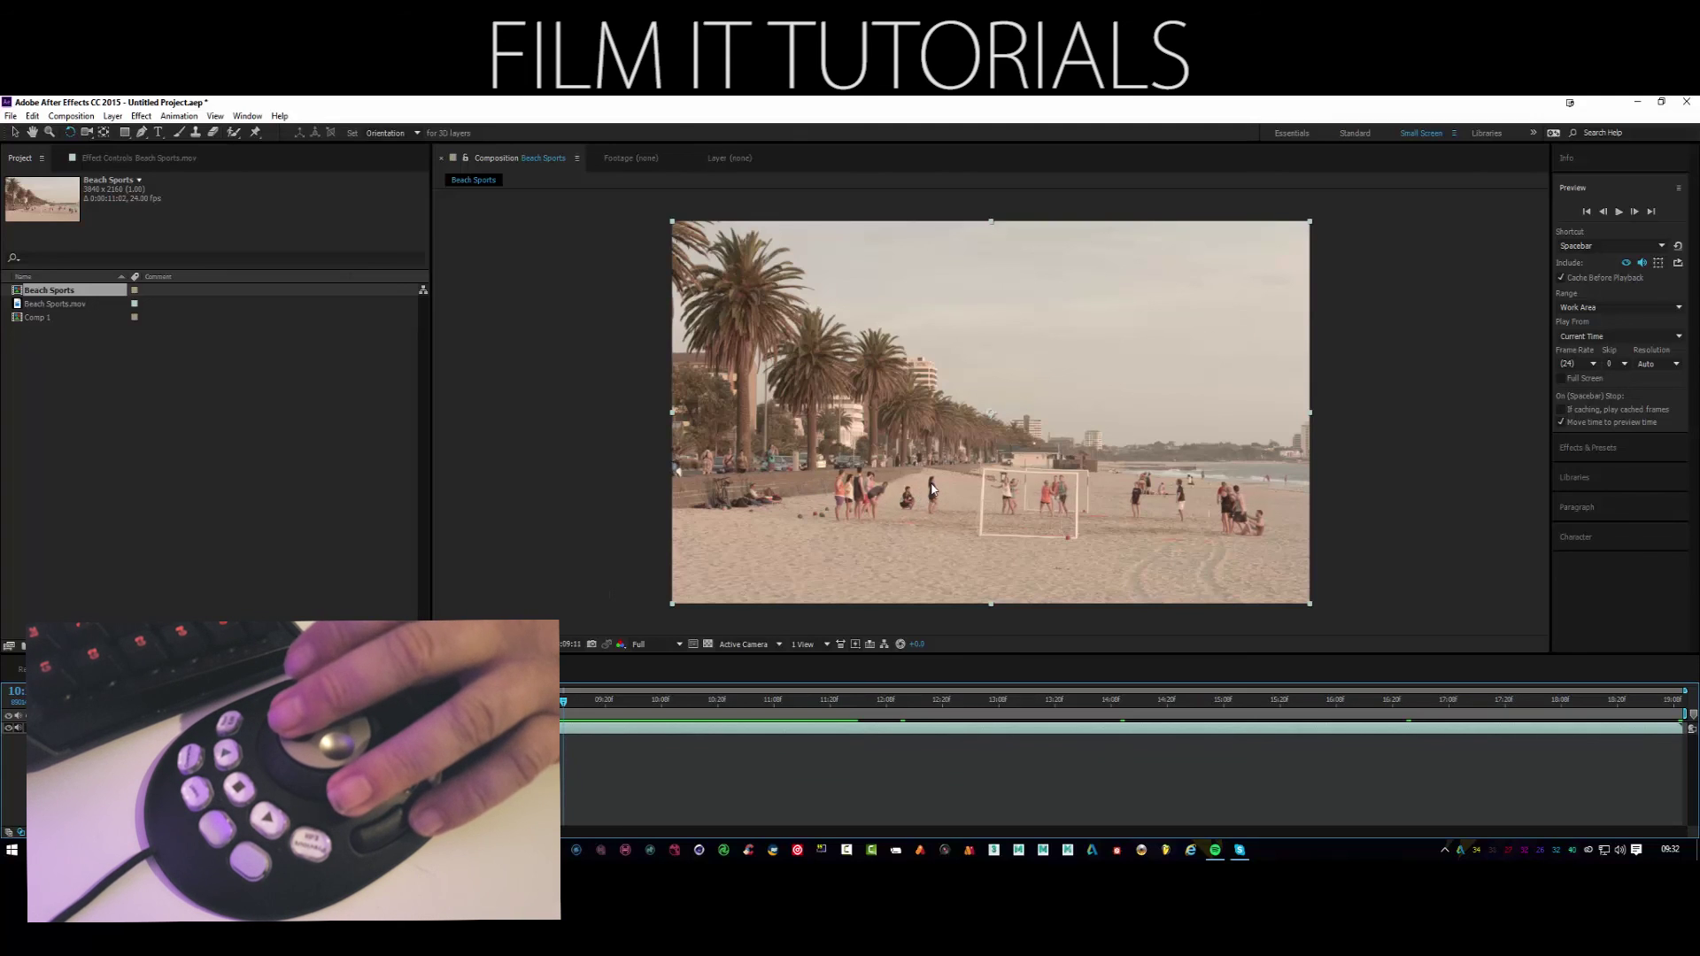
{"action": "key", "text": "Page_Down"}
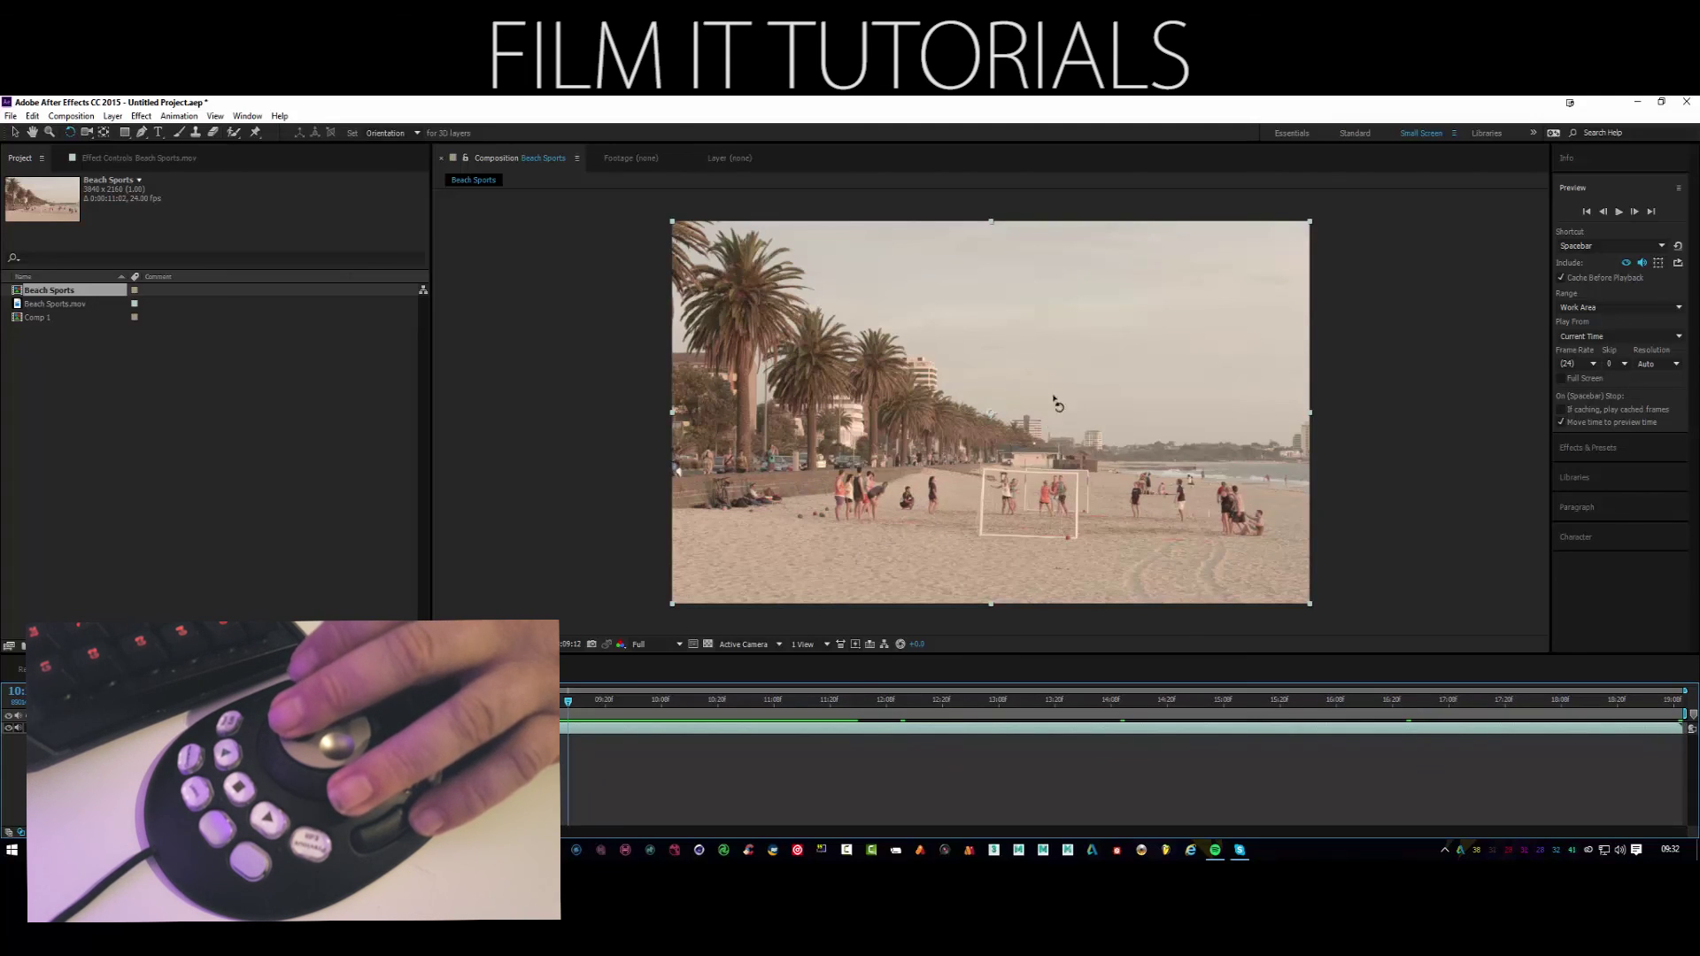